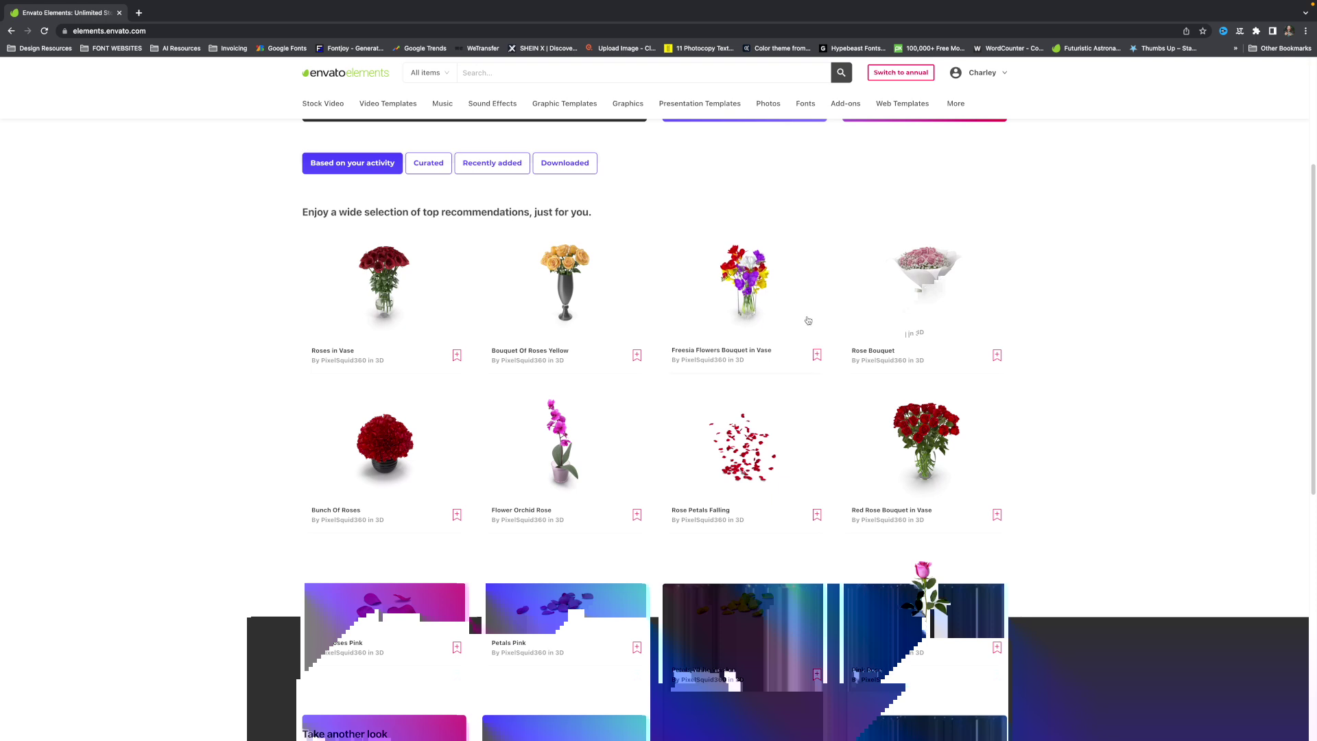
Browse the account's download history for rose graphics and open the Red Roses In Vase item in a new tab.
left_click(988, 72)
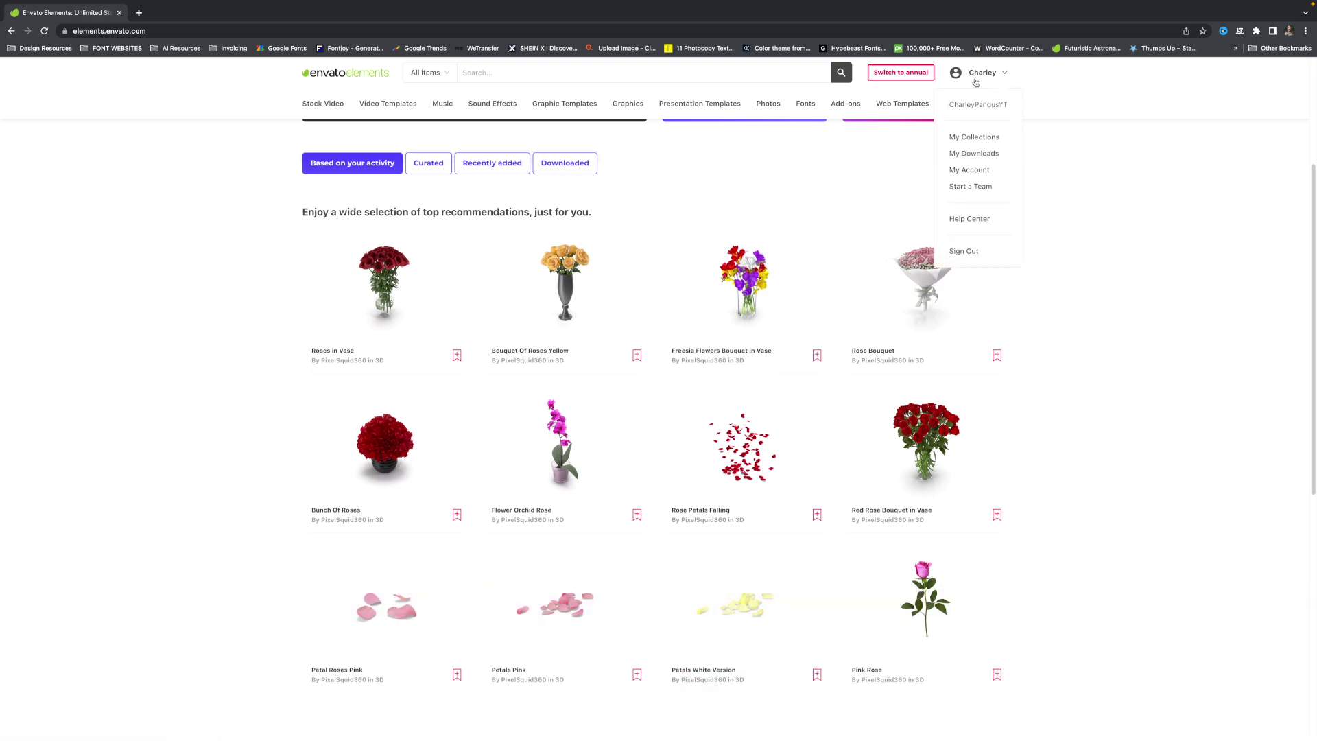
left_click(977, 153)
scroll(522, 259, "down", 7)
scroll(494, 259, "up", 3)
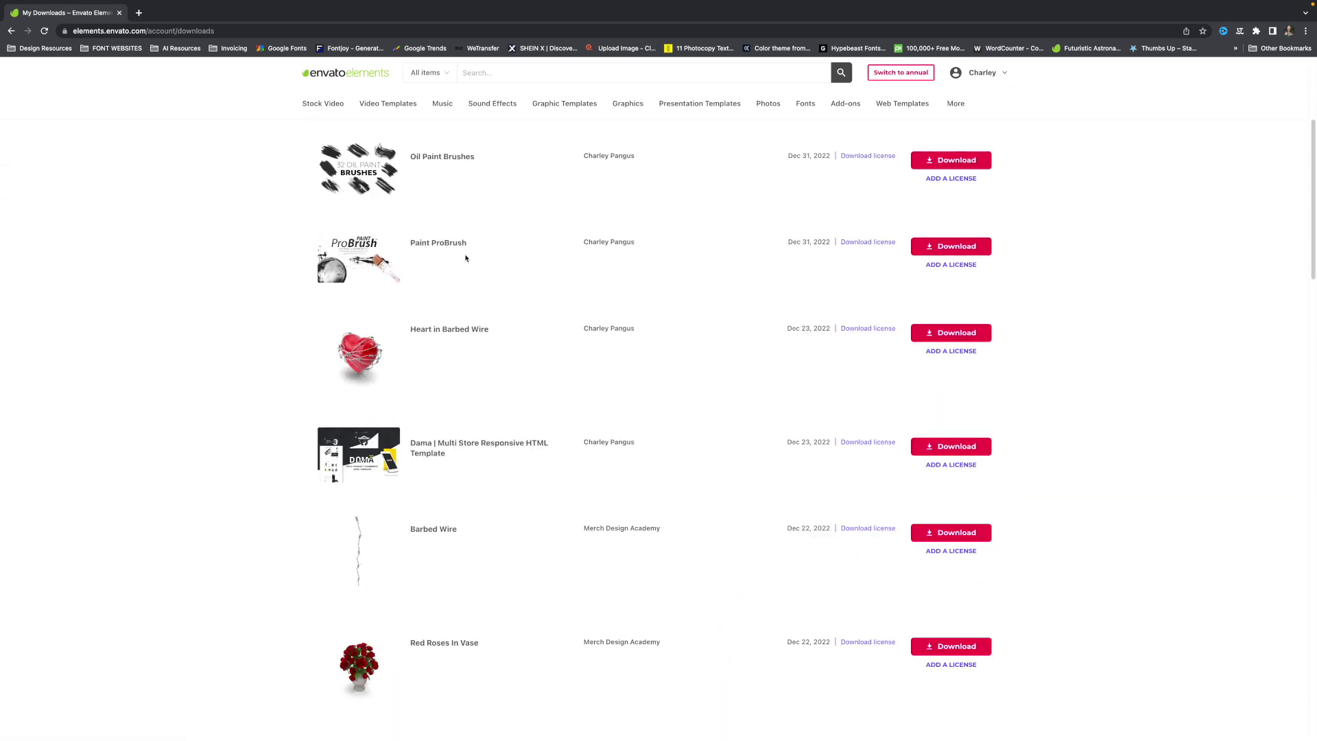
scroll(464, 258, "down", 6)
right_click(364, 270)
left_click(405, 277)
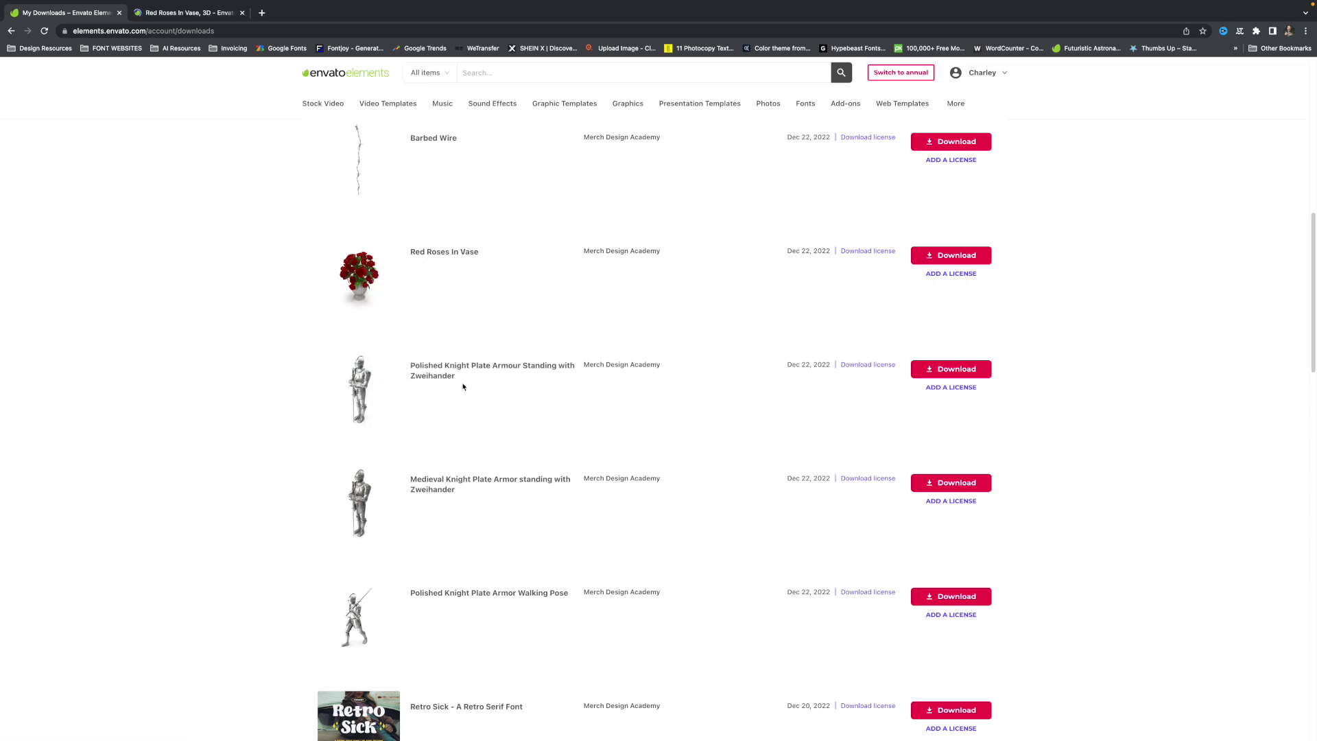
scroll(433, 300, "down", 12)
scroll(473, 383, "down", 8)
scroll(477, 381, "up", 20)
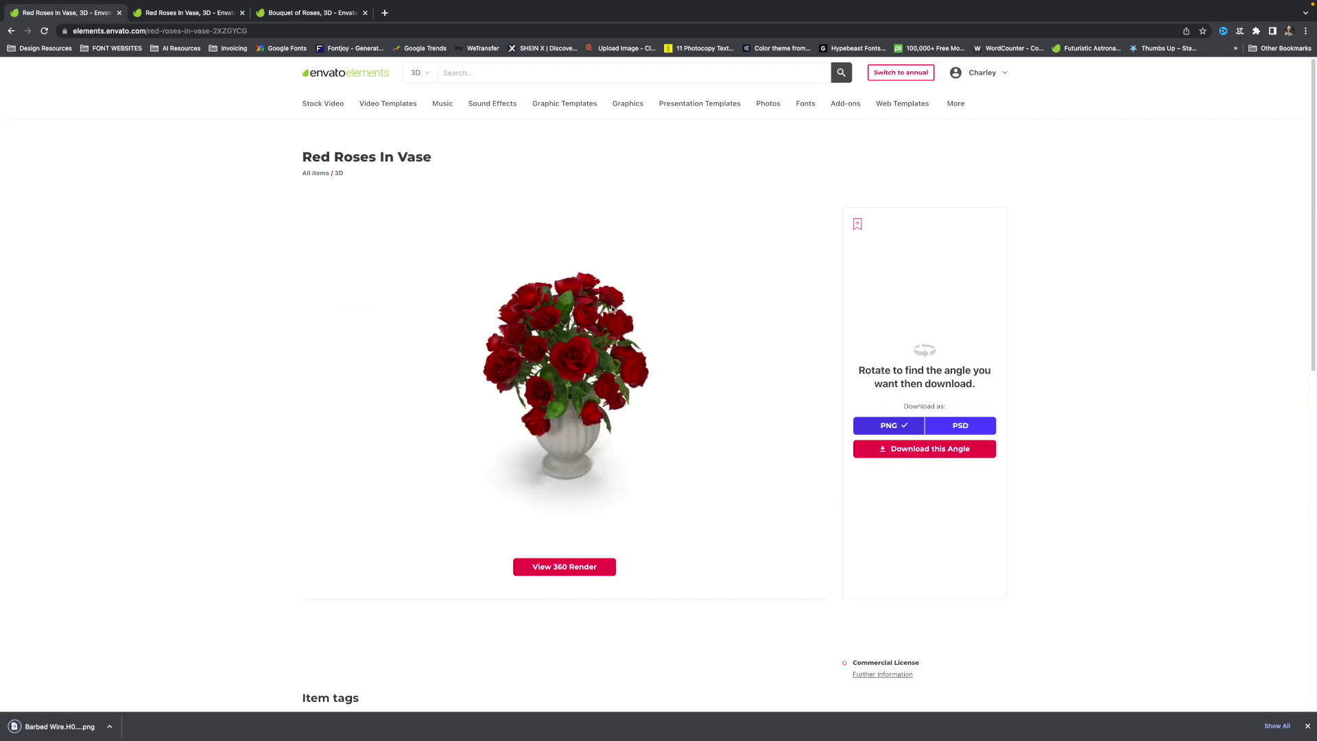
Rotate the Red Roses In Vase render to a top view and request its PSD download under the Merch Design Academy project.
left_click(548, 573)
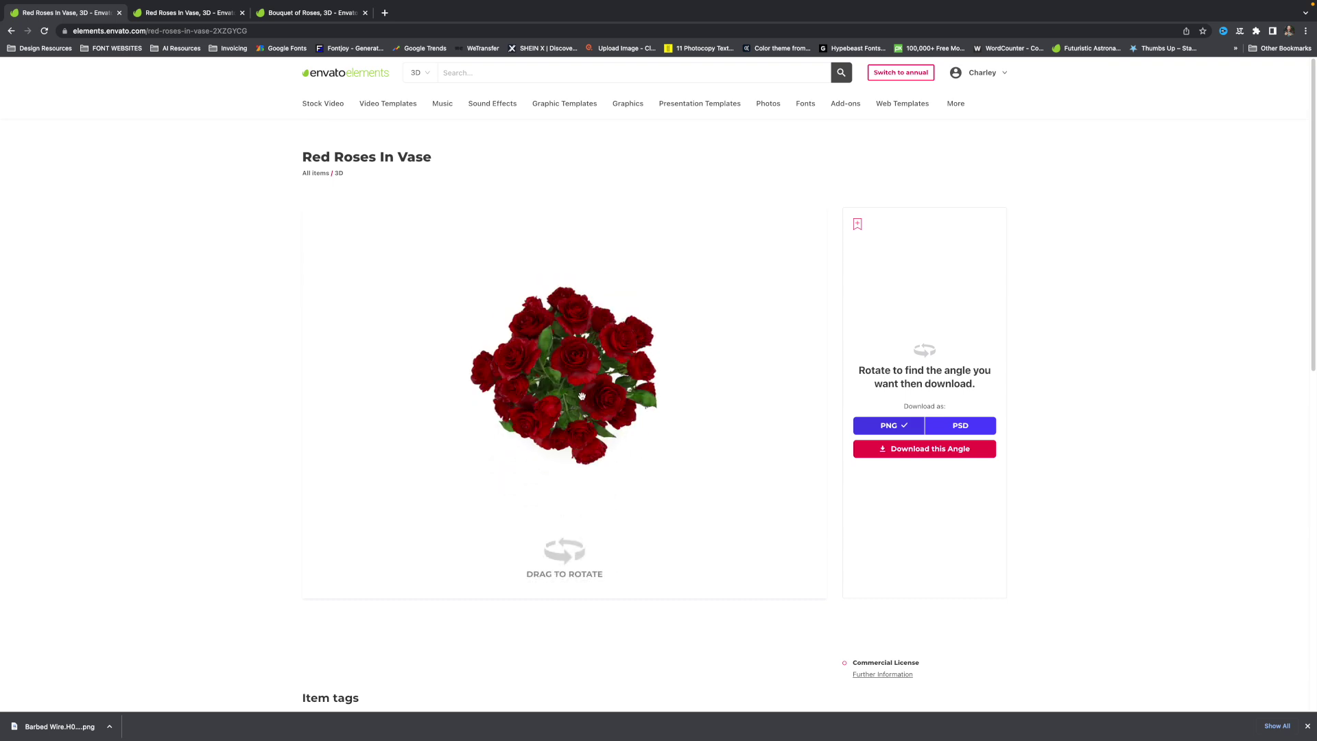
left_click(960, 425)
left_click(932, 449)
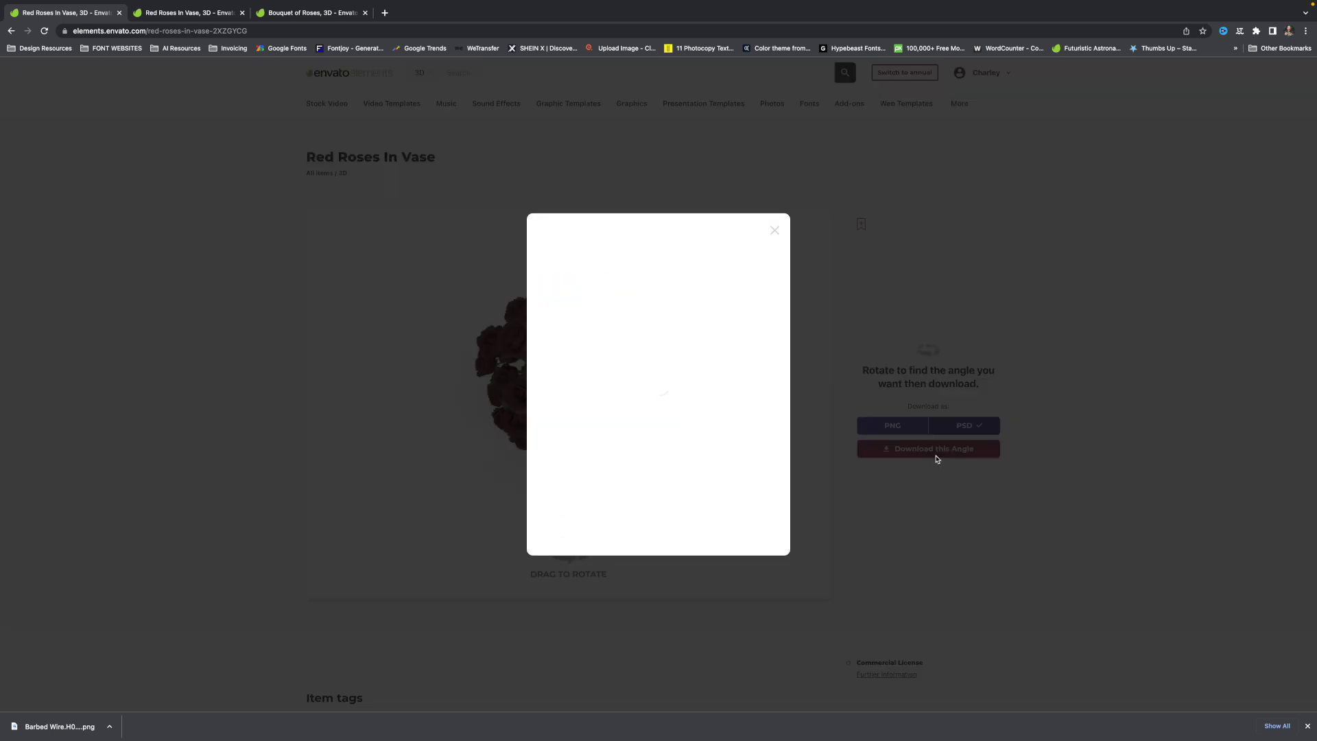
left_click(594, 374)
left_click(567, 390)
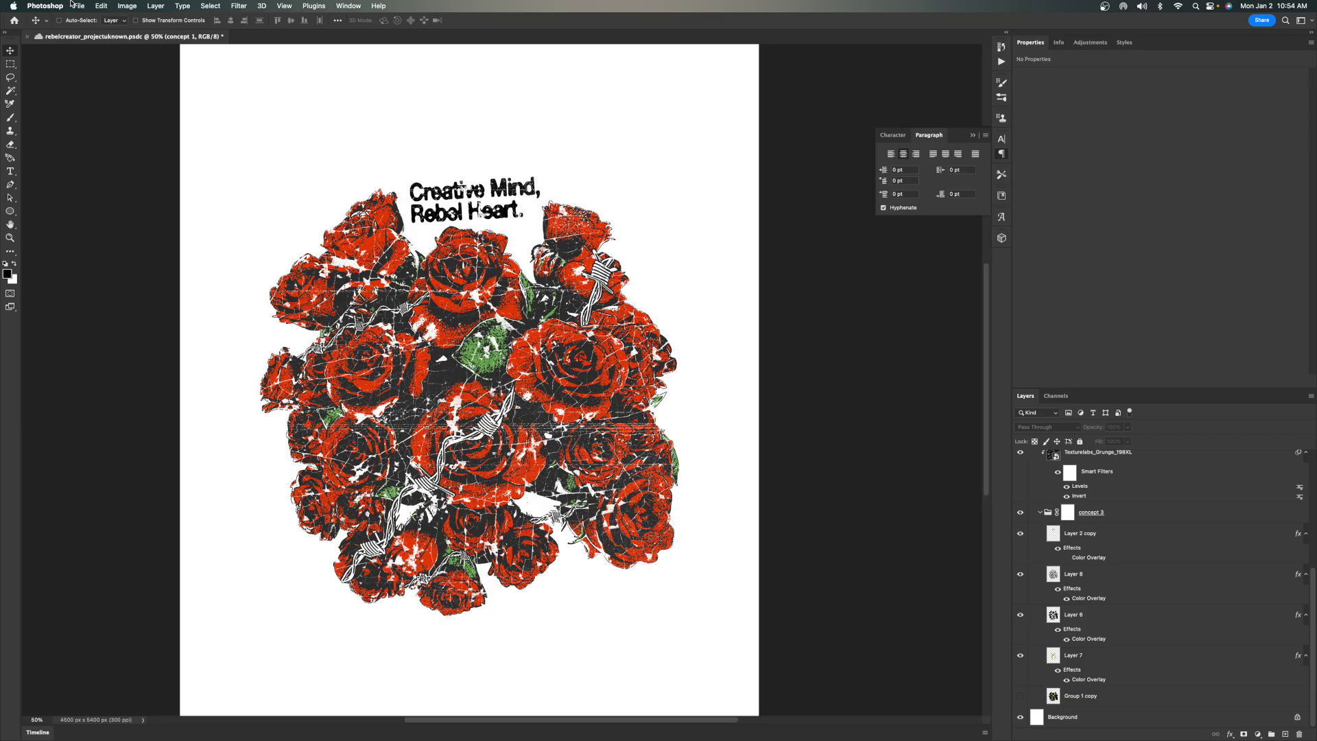
In Photoshop, create a new document from the saved Merch Design - Tee preset with the width set to 16 inches.
left_click(80, 6)
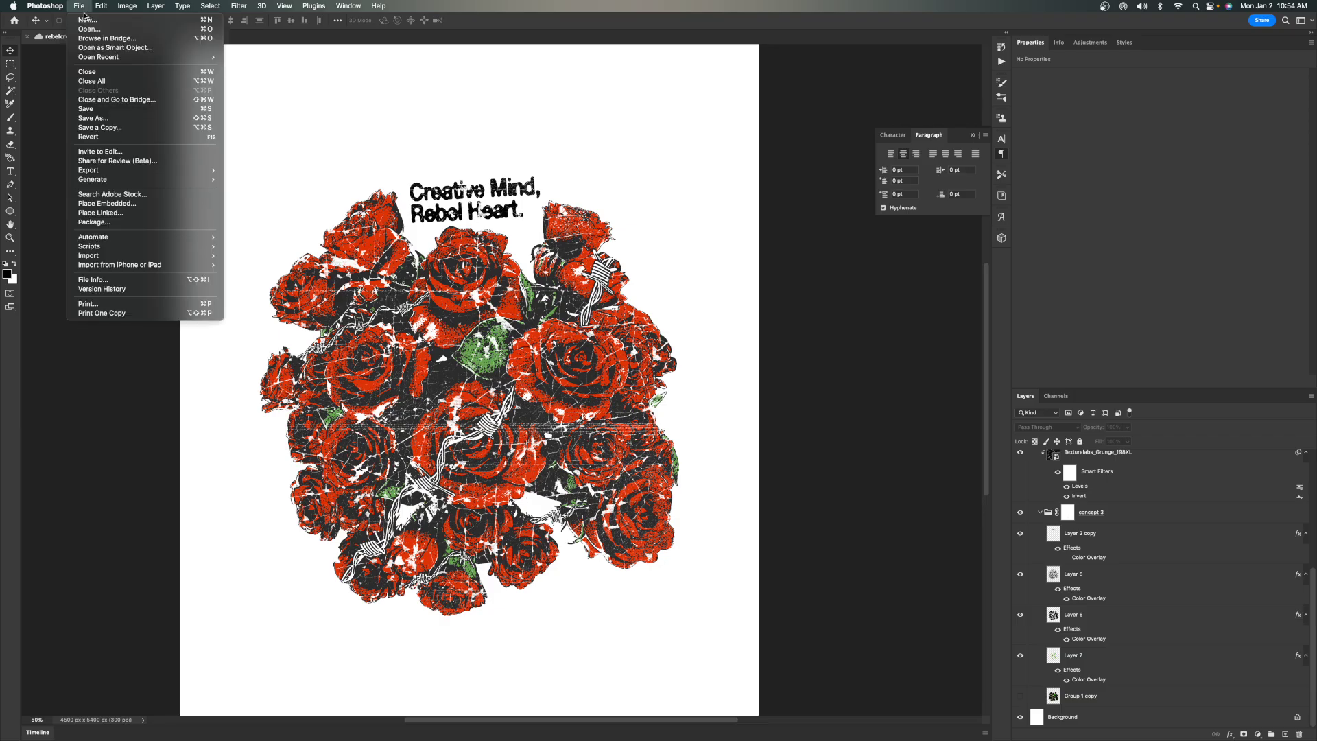
left_click(86, 20)
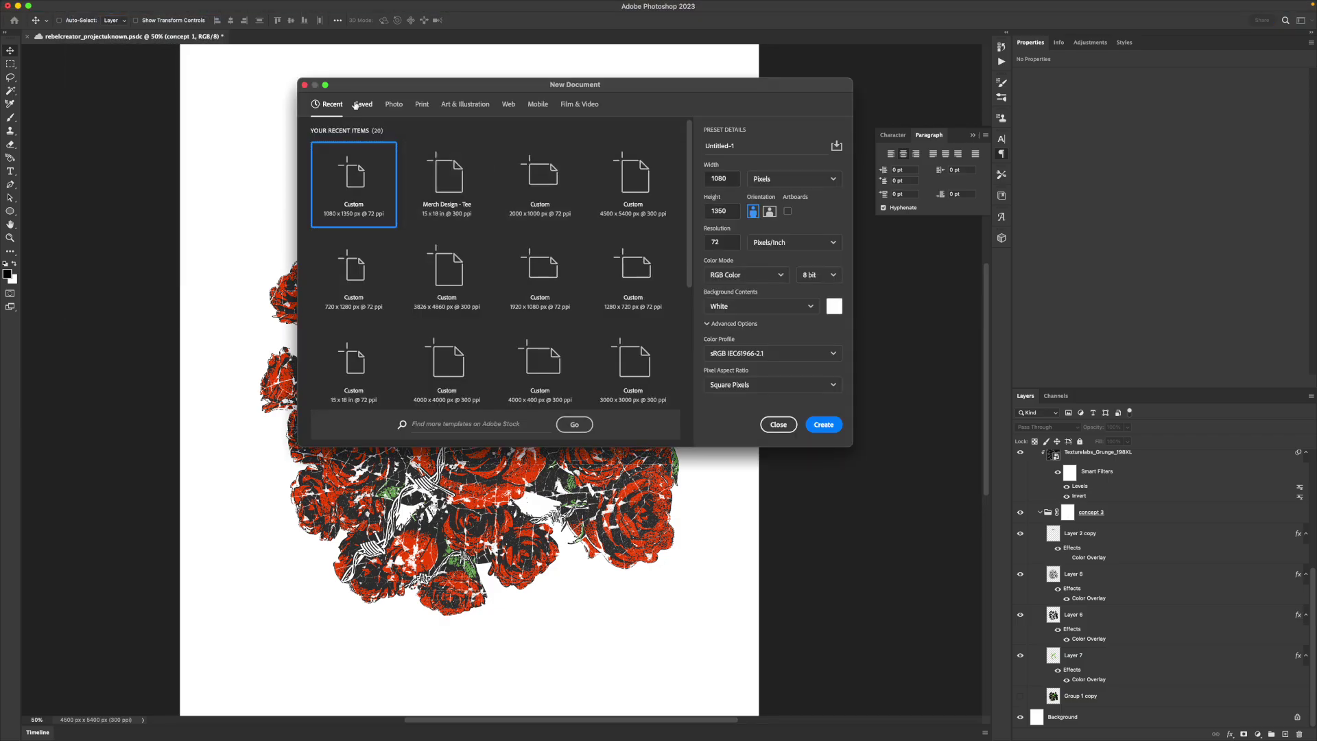
left_click(355, 104)
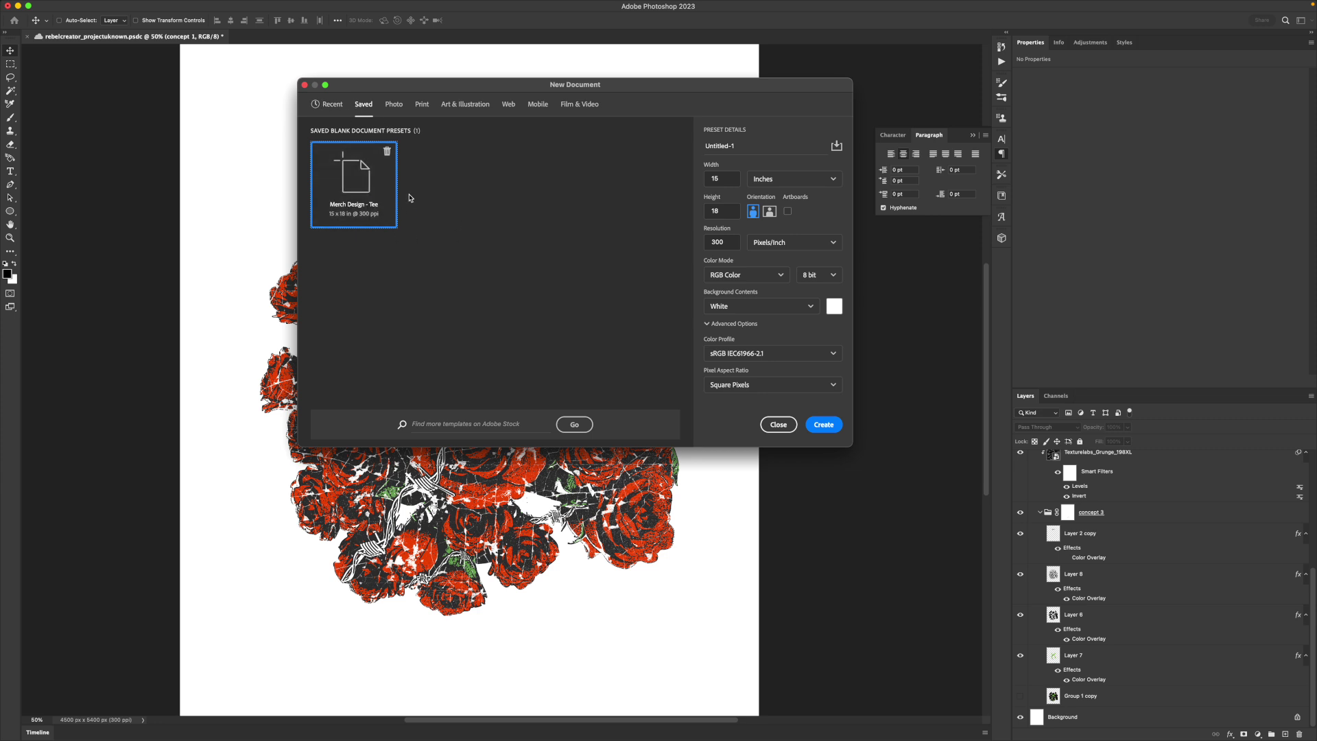
left_click(721, 178)
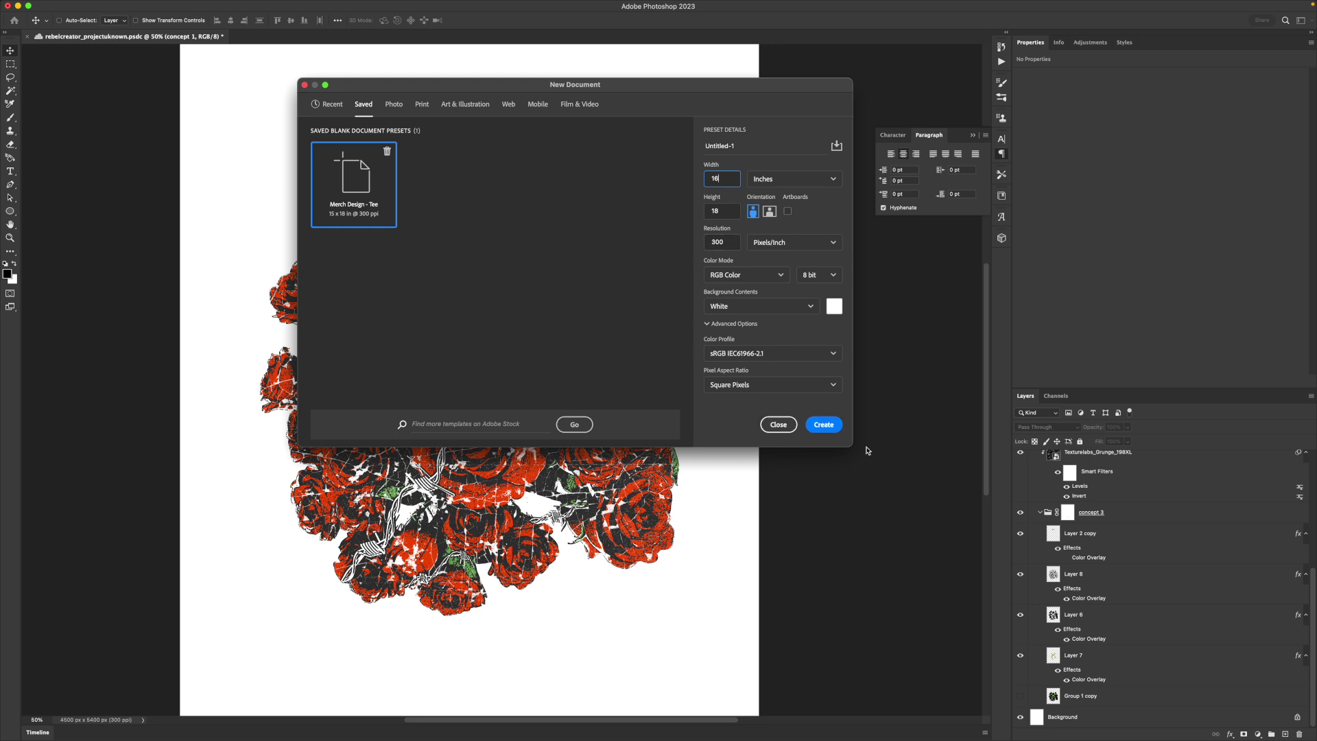
left_click(824, 426)
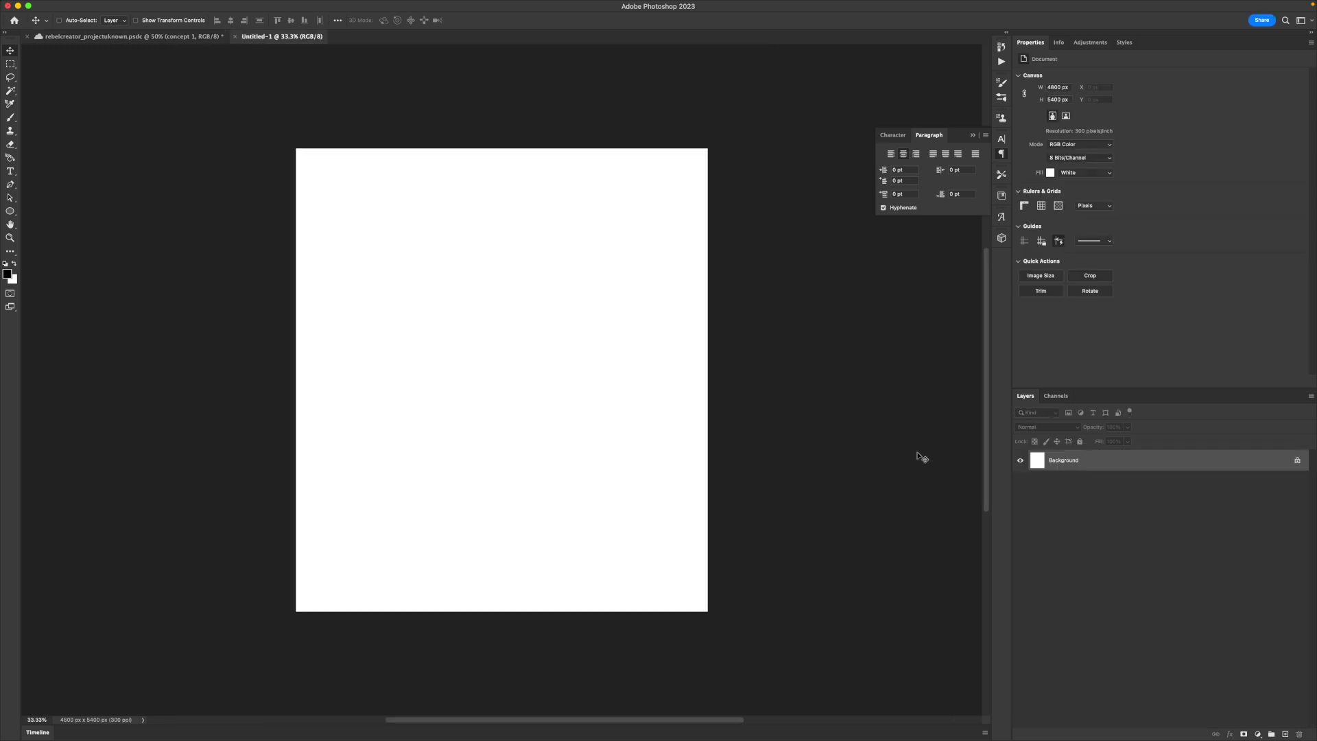
scroll(596, 324, "left", 3)
scroll(596, 325, "down", 1)
left_click_drag(596, 325, 539, 338)
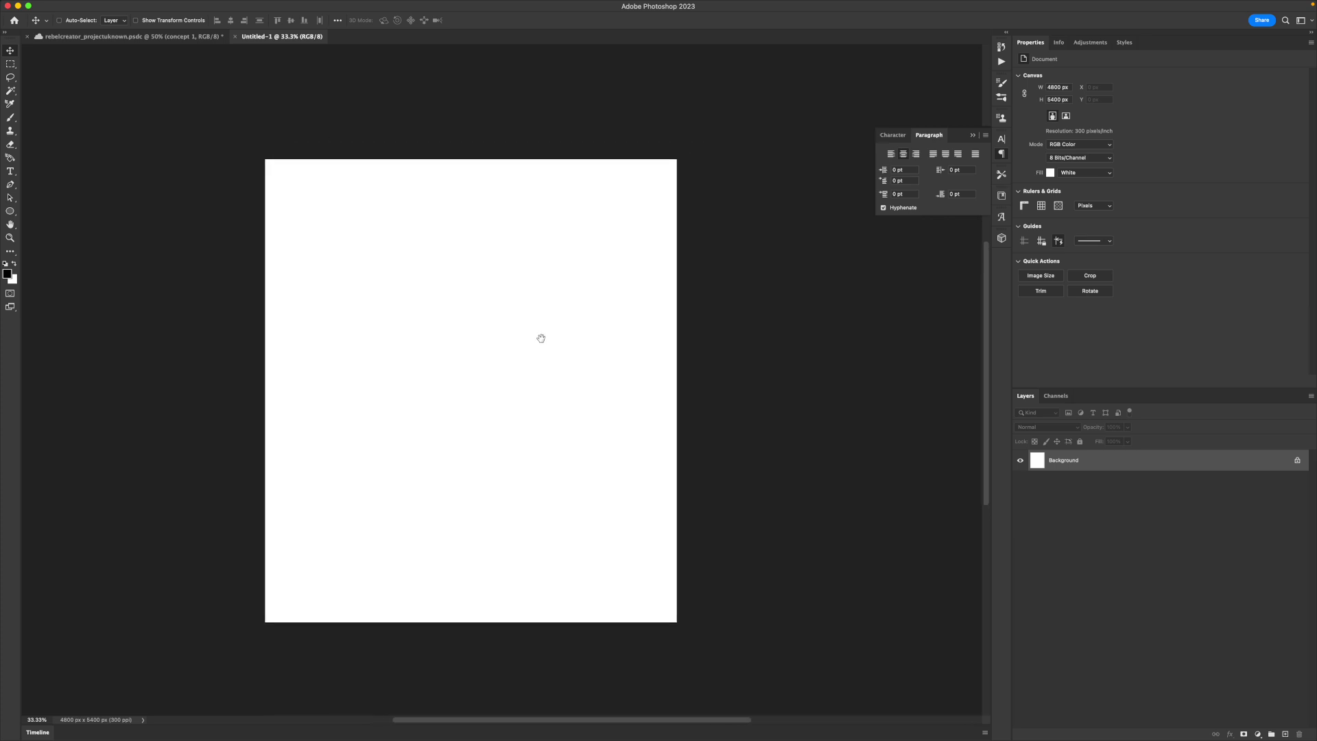
left_click(125, 37)
left_click(290, 37)
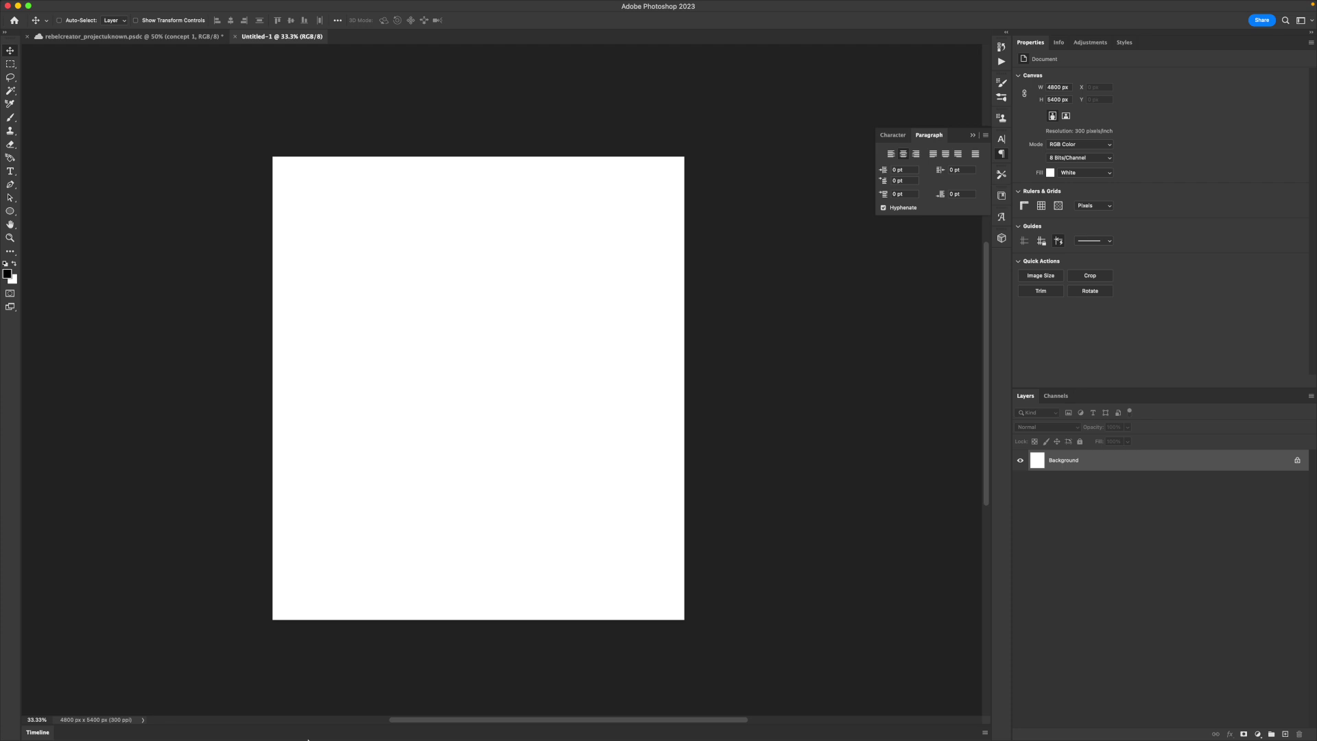
In Finder, extract the Bouquet of Roses.J02.2k.psd.zip and Red Roses In Vase.B15.2k.psd.zip archives in the Downloads folder.
mouse_move(308, 738)
left_click(183, 712)
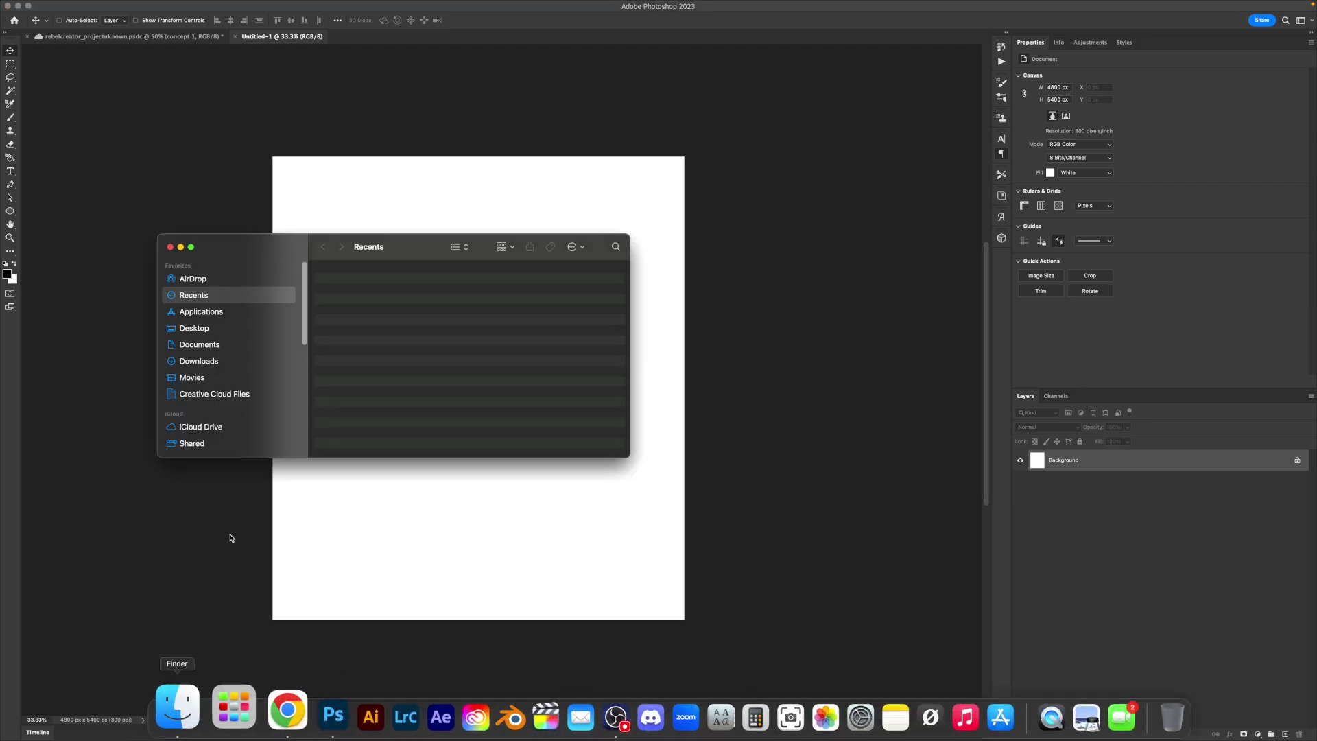
left_click(205, 360)
double_click(362, 284)
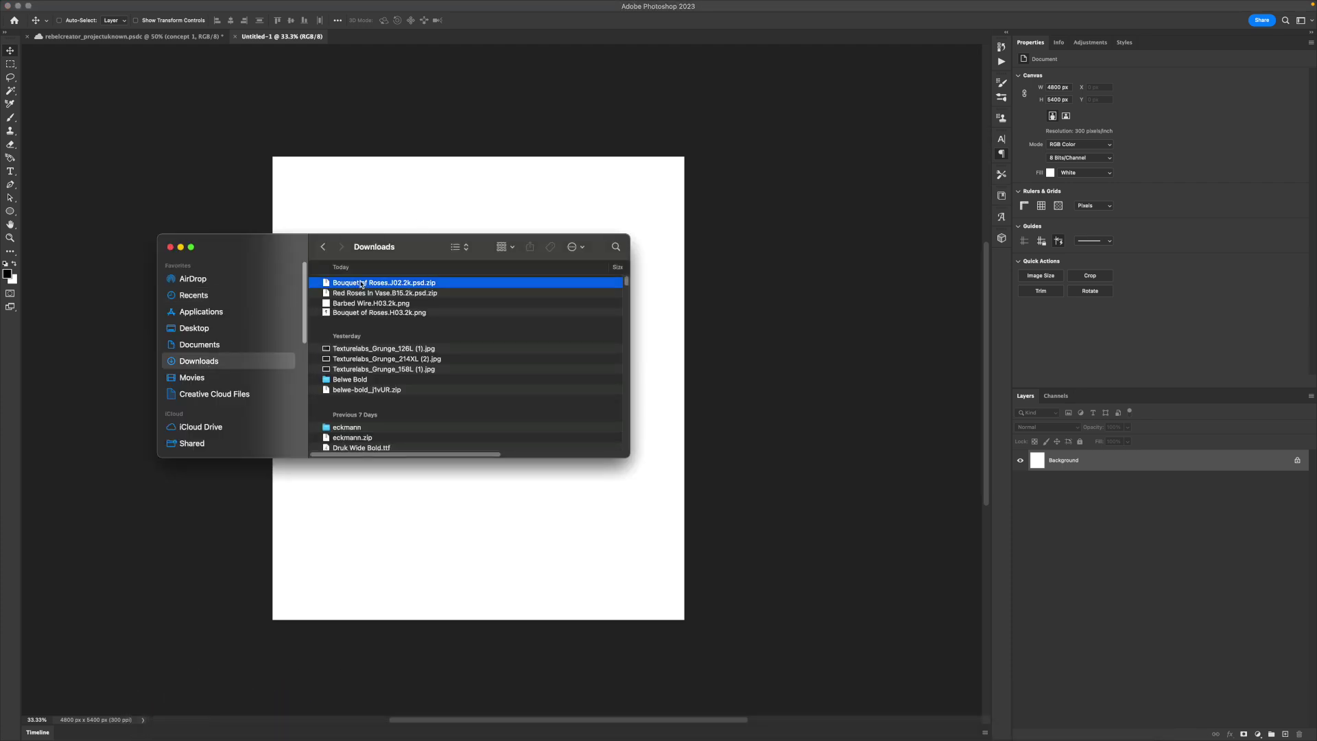
double_click(377, 303)
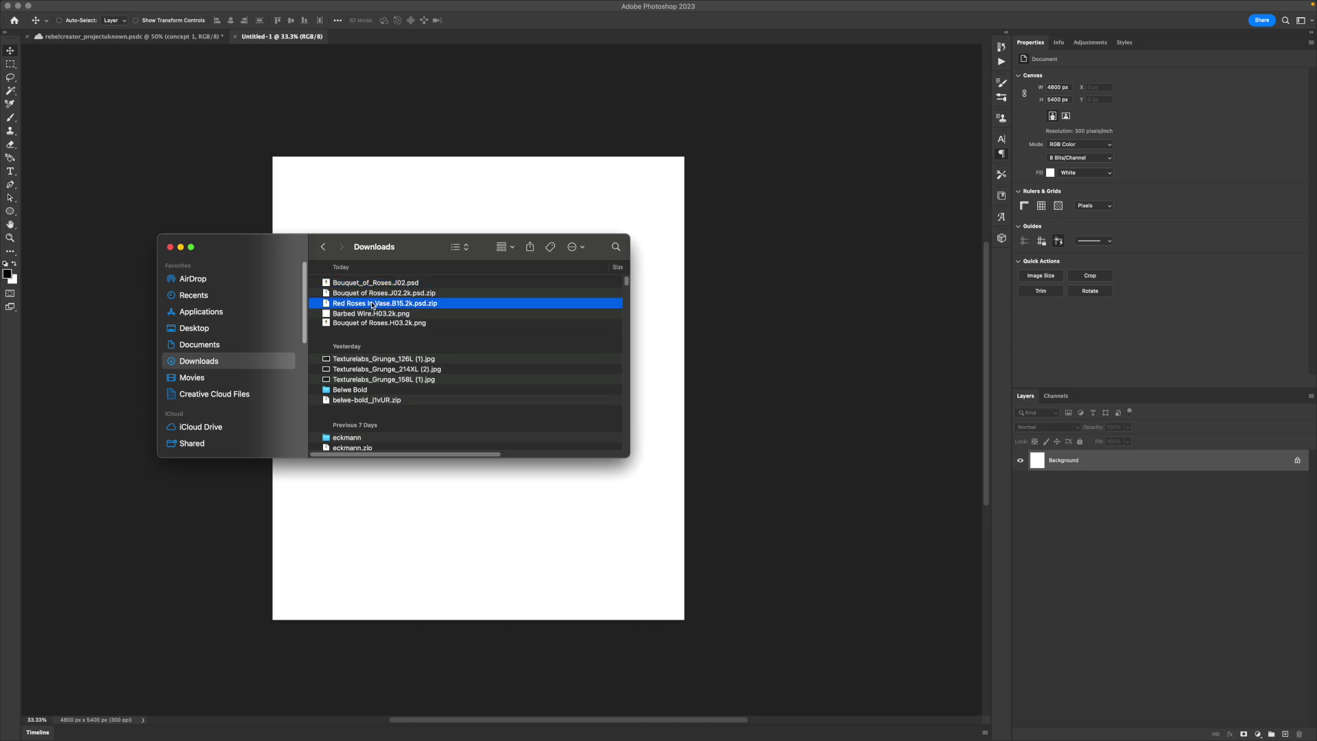
Preview Barbed Wire.H03.2k.png from the Downloads folder and open it in Photoshop as its own document.
left_click(371, 325)
key("space")
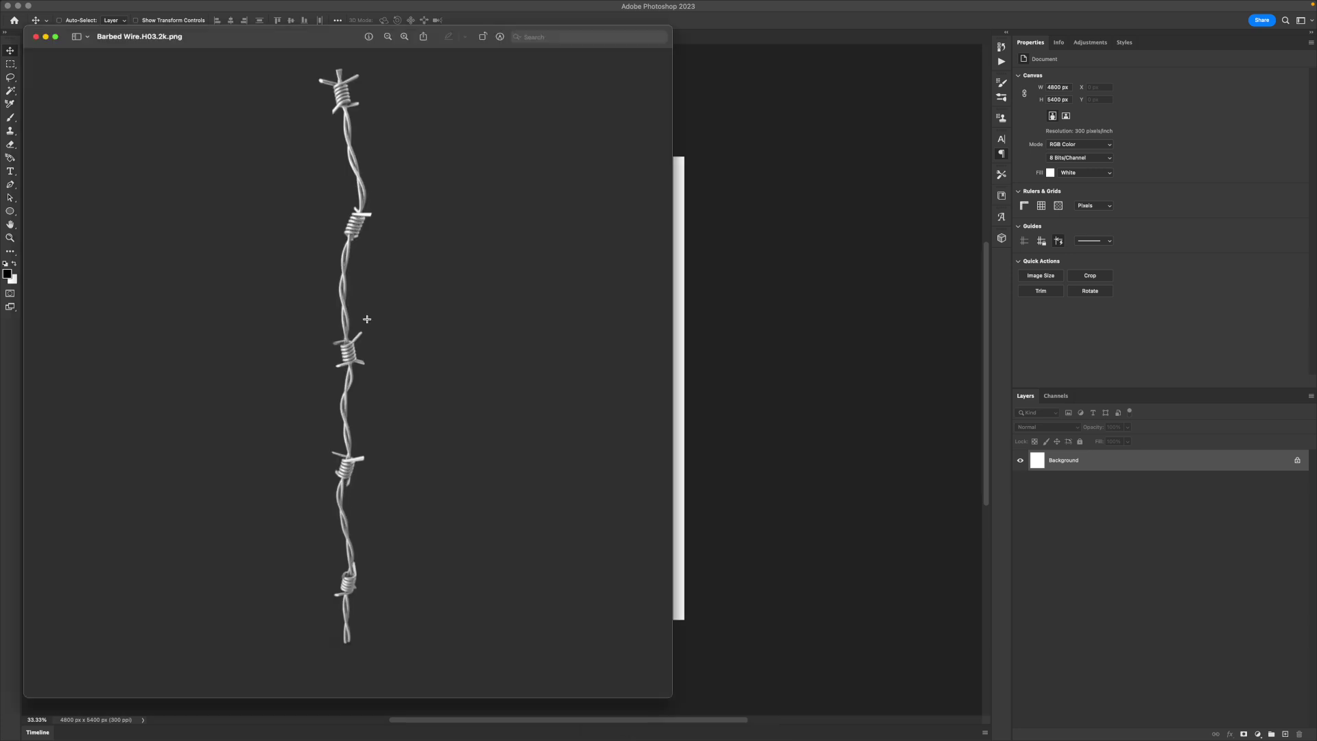
key("space")
left_click_drag(371, 325, 371, 42)
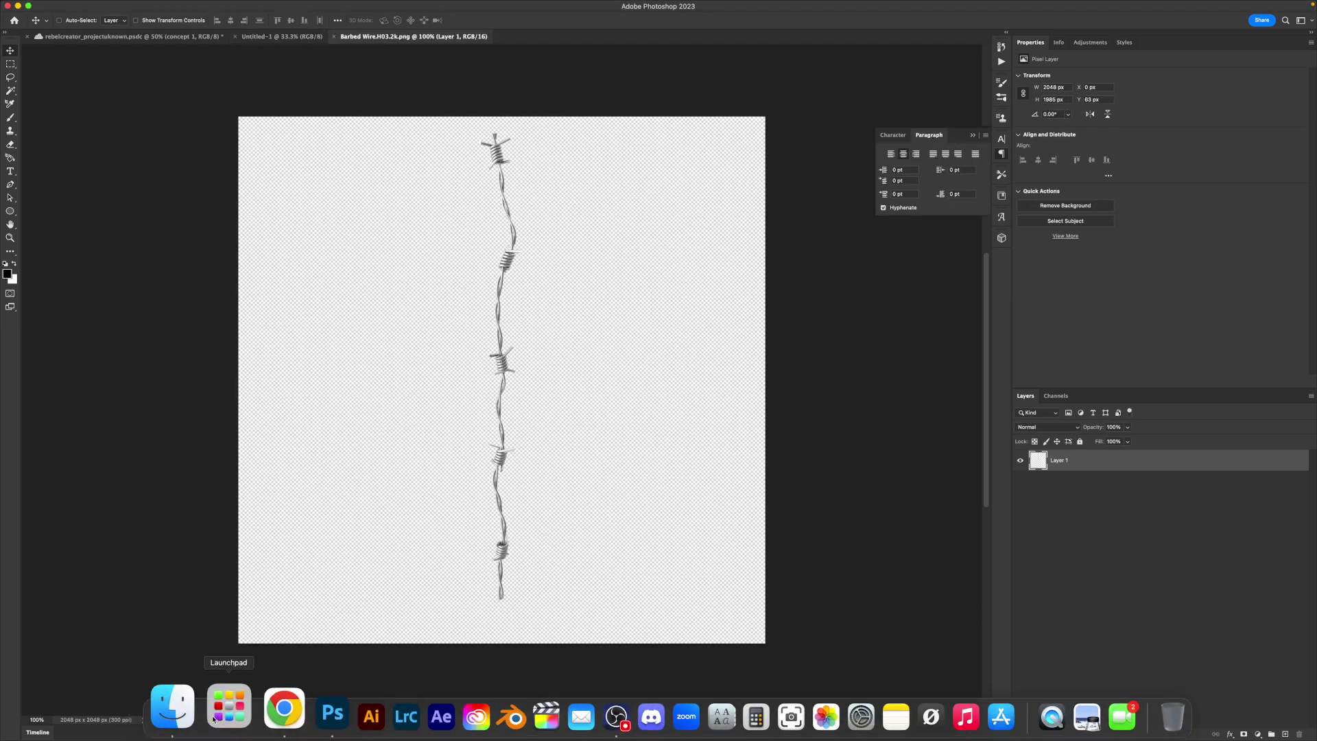
Open Rose_Bouquet_Red.B15.psd and Bouquet_of_Roses.J02.psd from the Downloads folder in Photoshop.
left_click(175, 710)
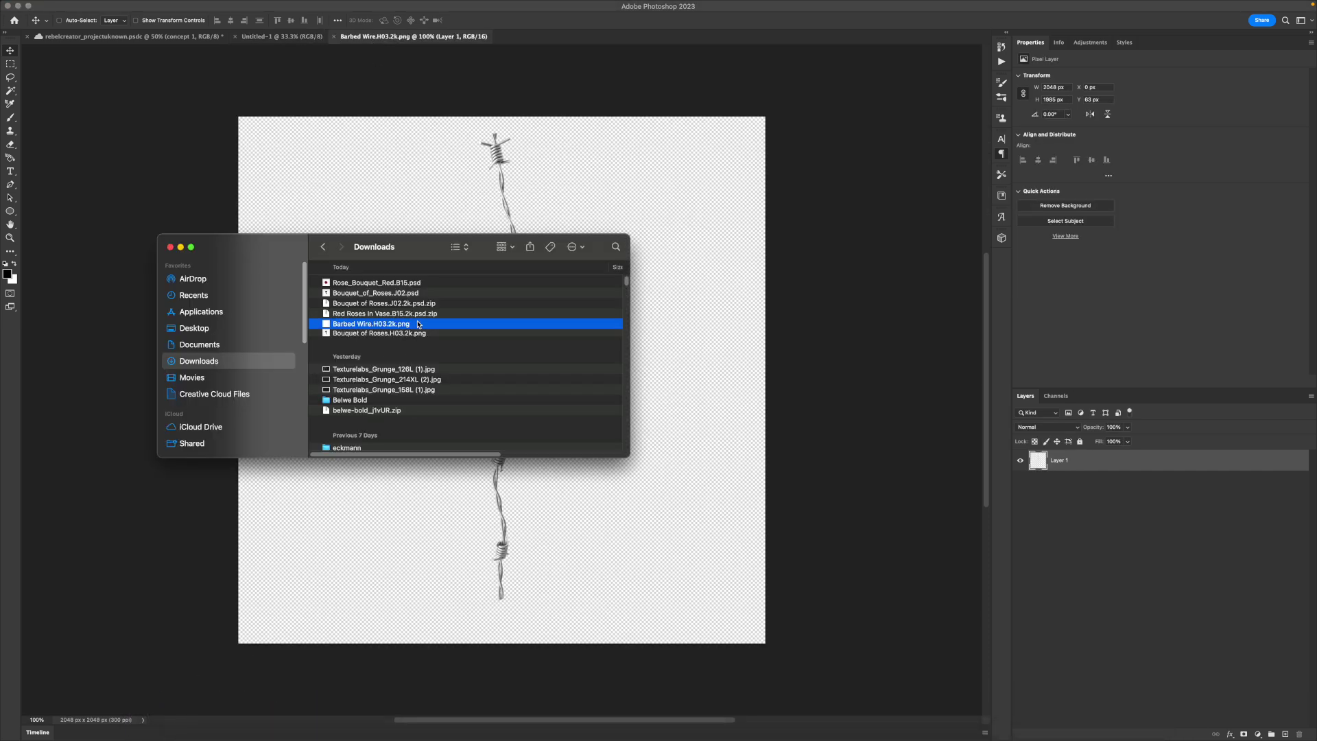
double_click(402, 284)
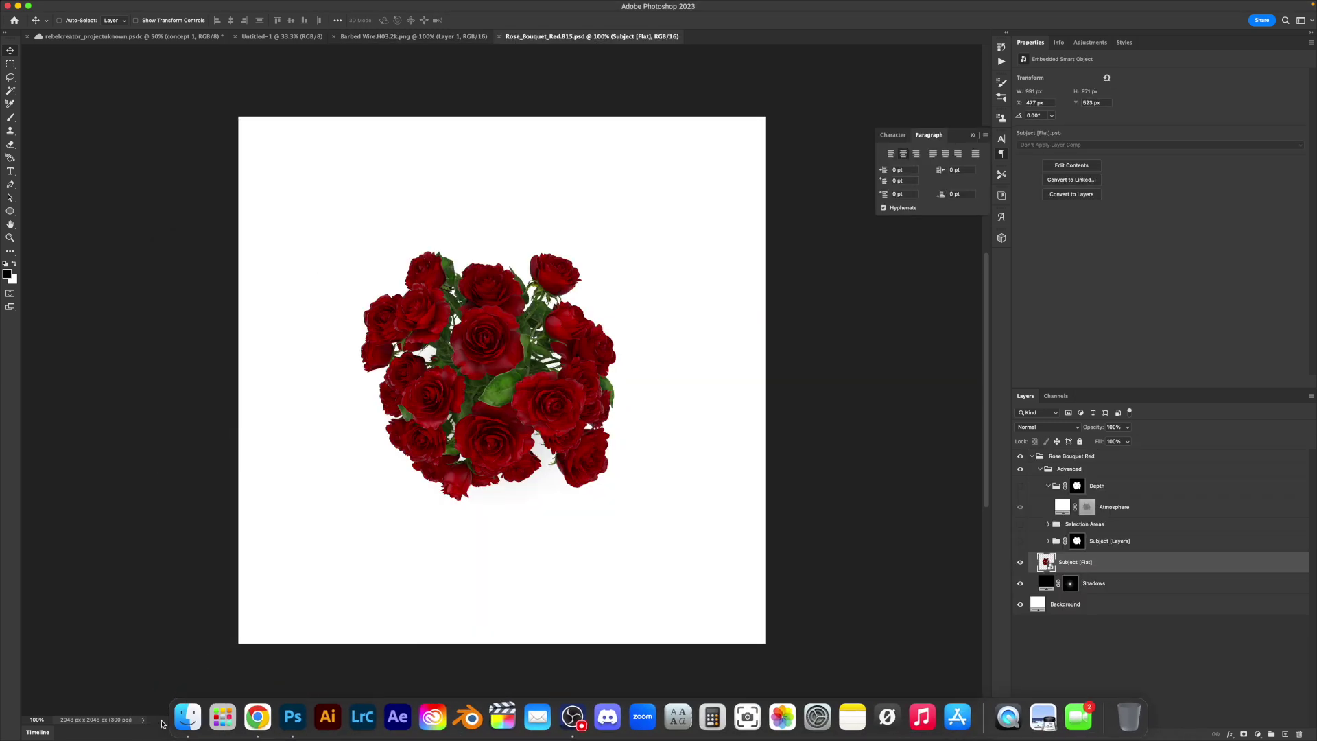
left_click(187, 717)
double_click(396, 294)
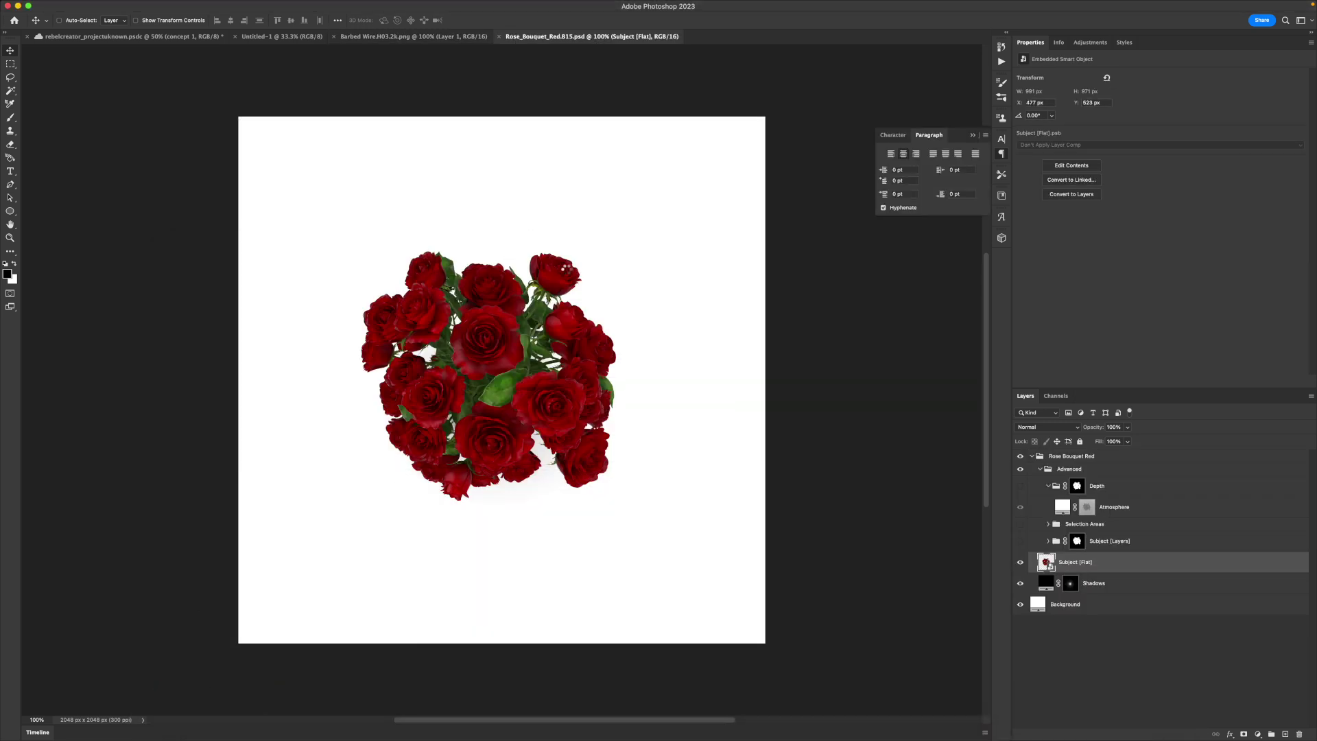
Examine the Bouquet_of_Roses image up close and look through the other open documents, including the barbed wire and the blank canvas.
key("z")
left_click(510, 305)
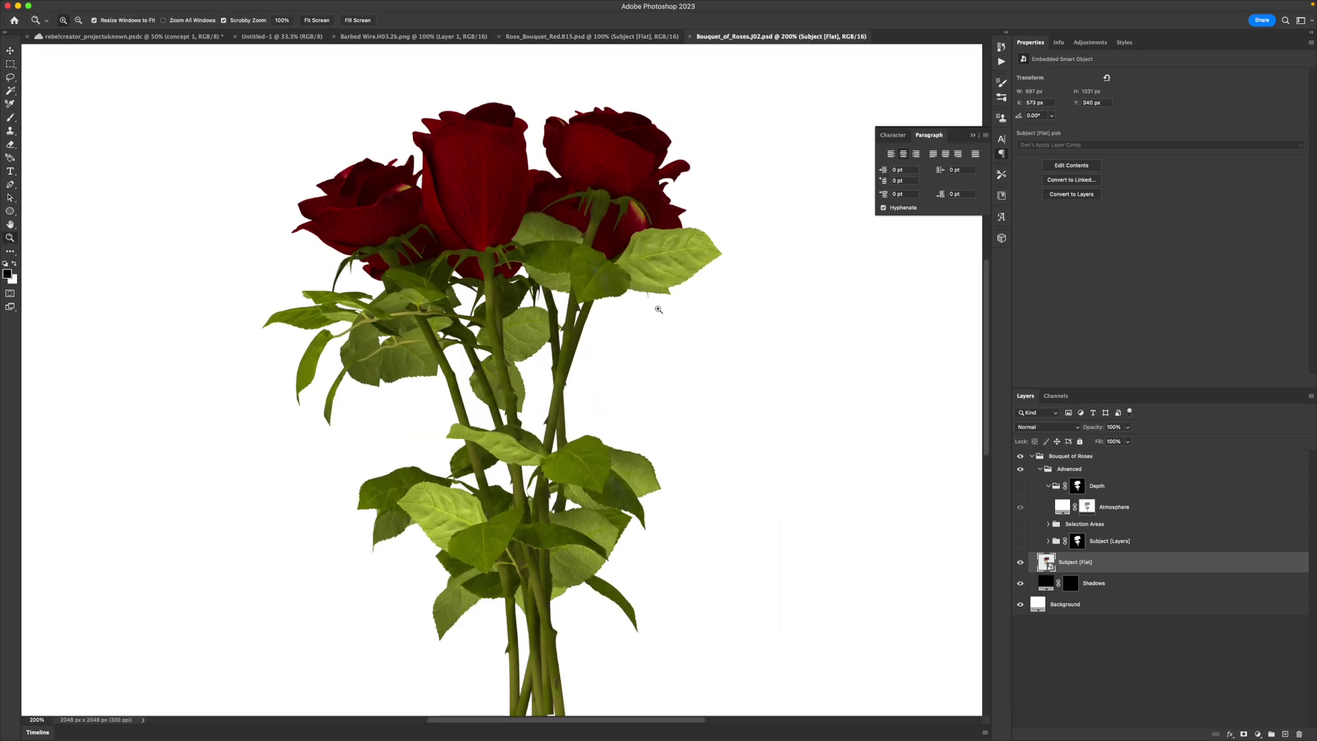
left_click(608, 356, "alt")
left_click_drag(627, 272, 588, 279)
key("v")
left_click(549, 36)
left_click(391, 38)
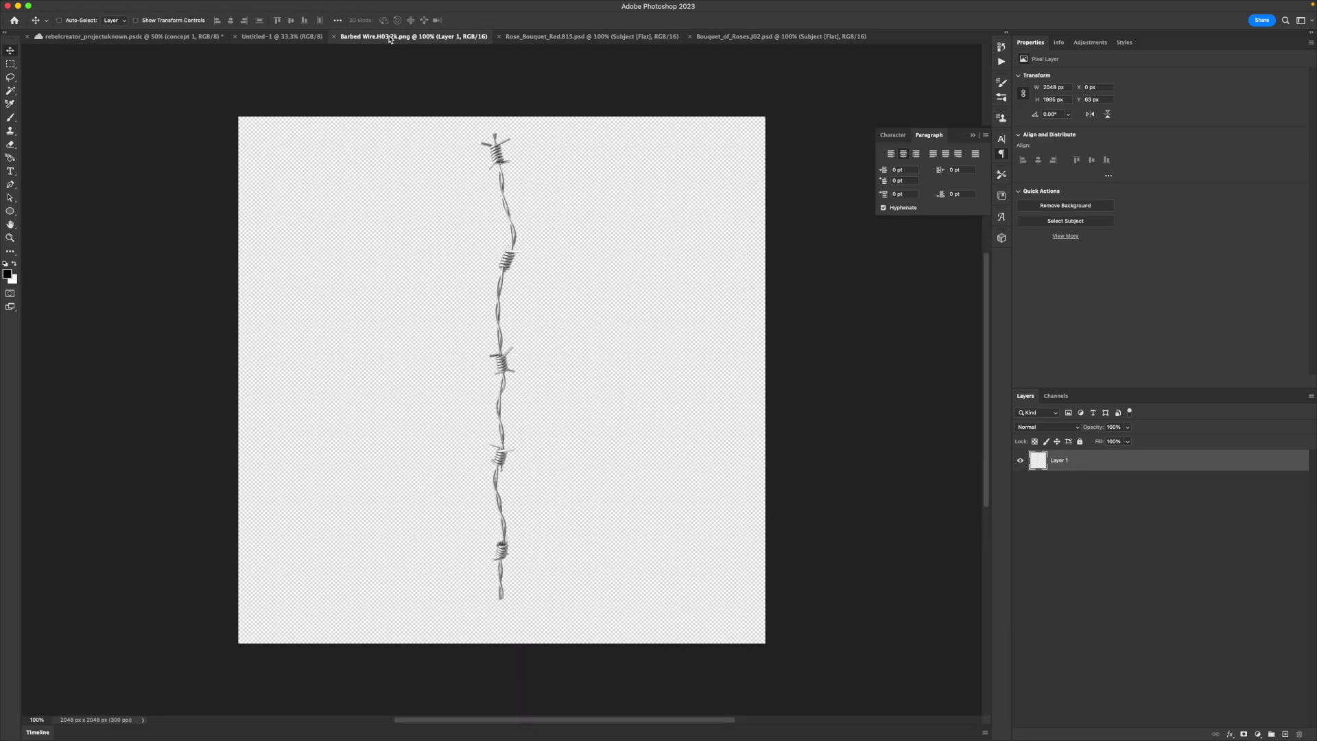
left_click(283, 36)
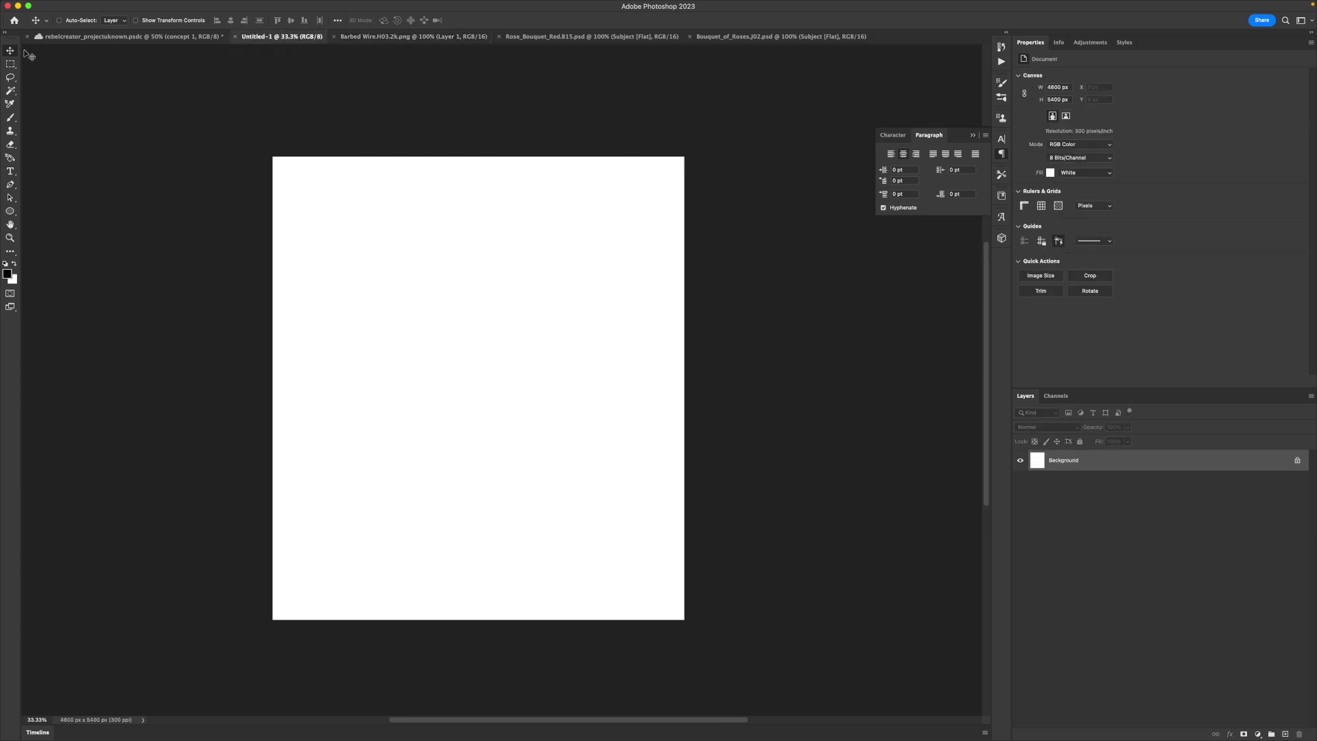
left_click(142, 36)
left_click(415, 36)
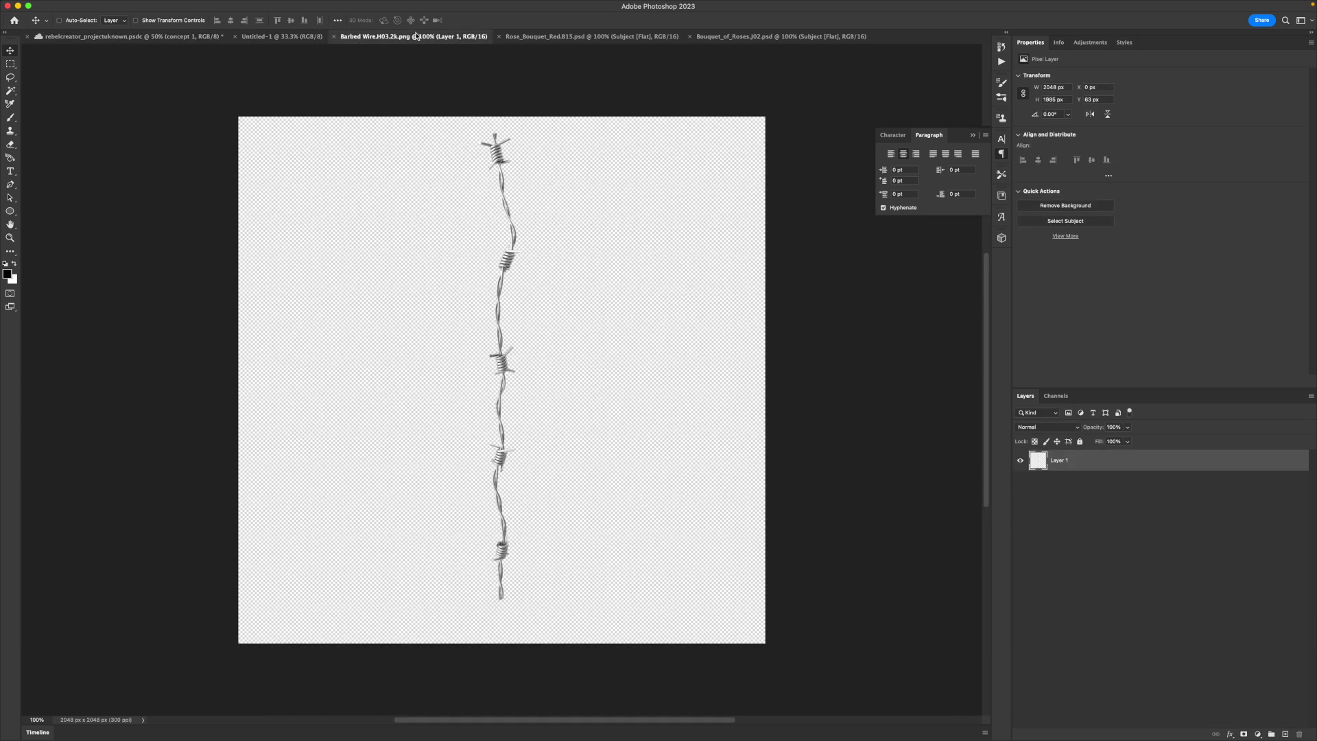
left_click(300, 36)
Delete the Shadows and Background layers from the Rose_Bouquet_Red document, keeping the roses at their original position.
left_click(573, 38)
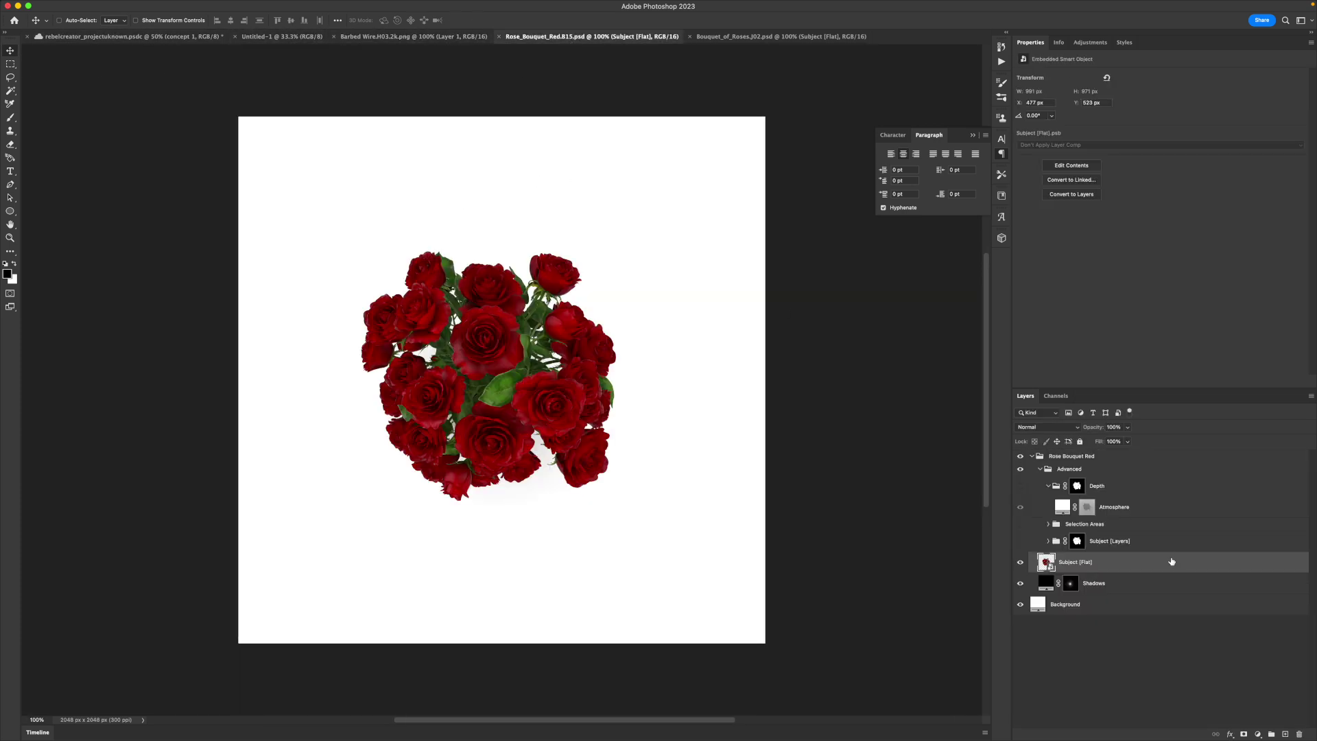
left_click(1020, 583)
left_click(1020, 605)
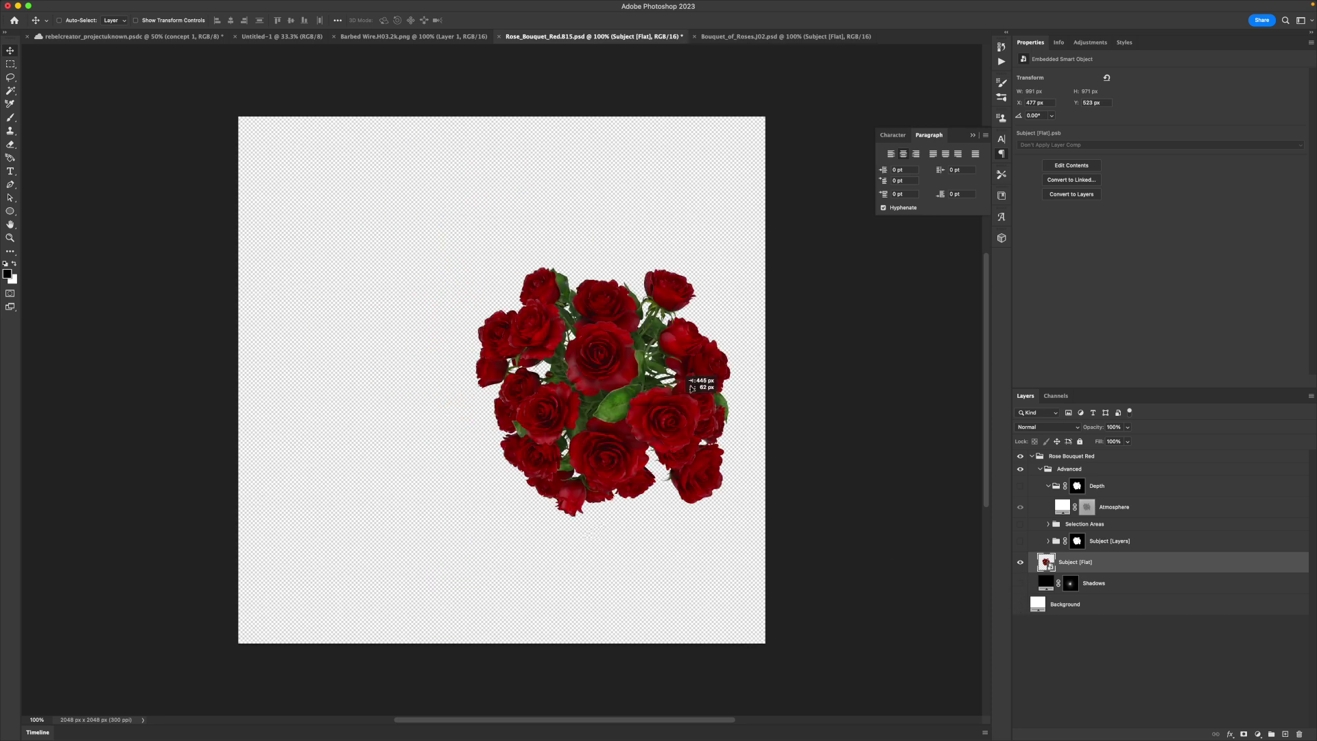
left_click(1113, 590)
key("BackSpace")
key("BackSpace")
key("super+z")
left_click(1113, 590)
key("Delete")
left_click_drag(570, 299, 519, 304)
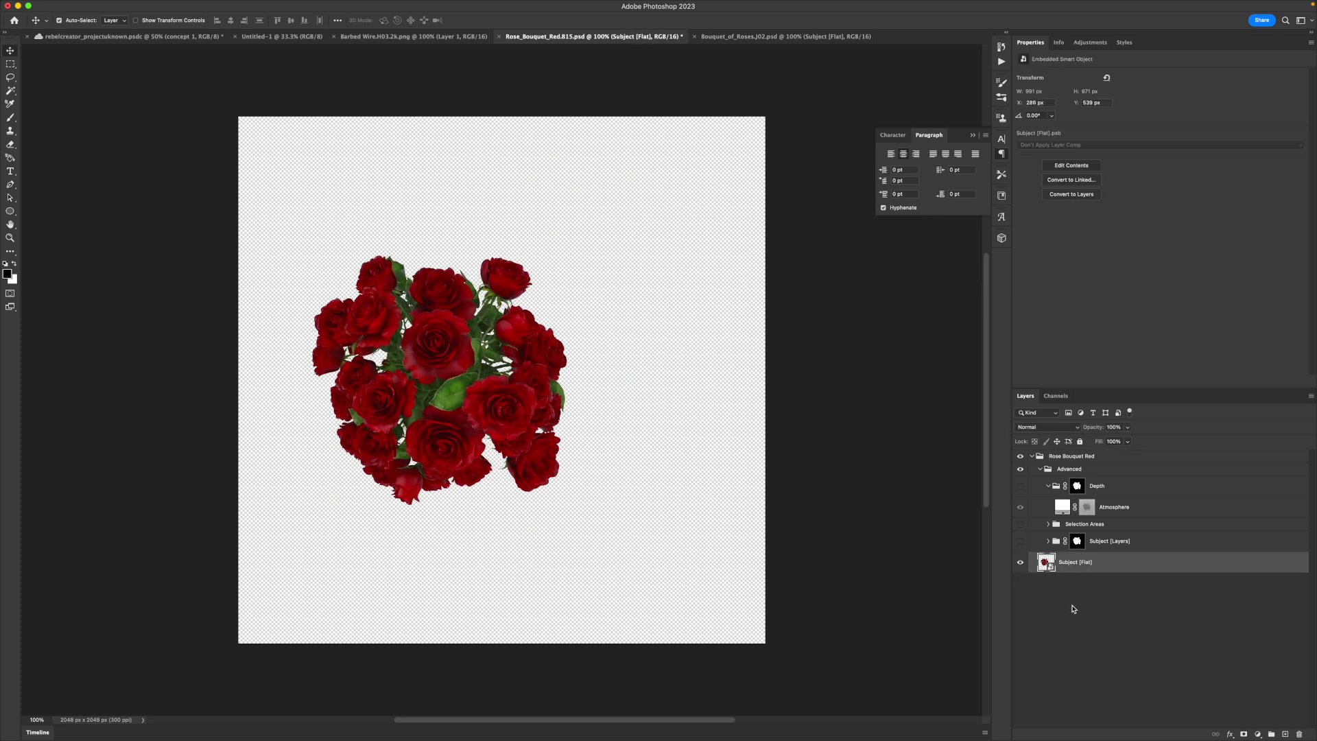
key("super+z")
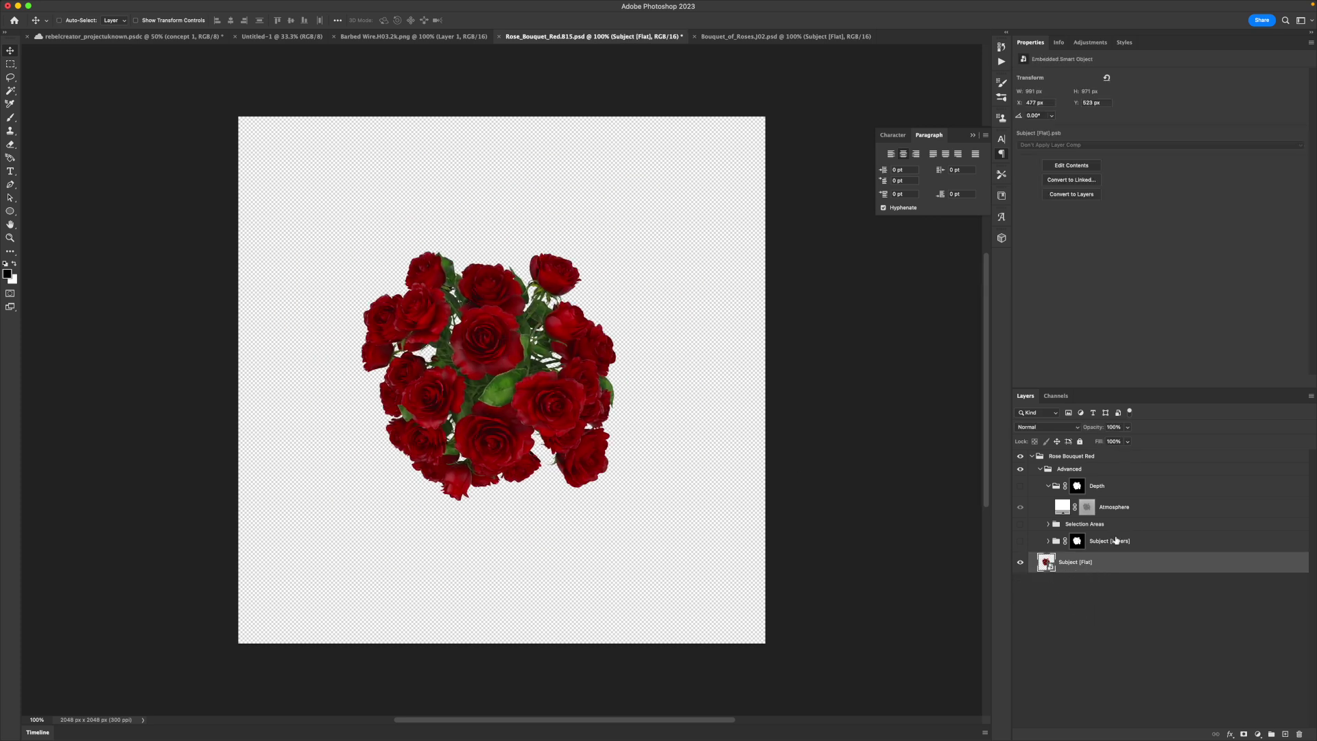
Rename the Subject [Flat] layer in the Rose_Bouquet_Red document as Roses.
double_click(1076, 562)
type("Roses")
key("Return")
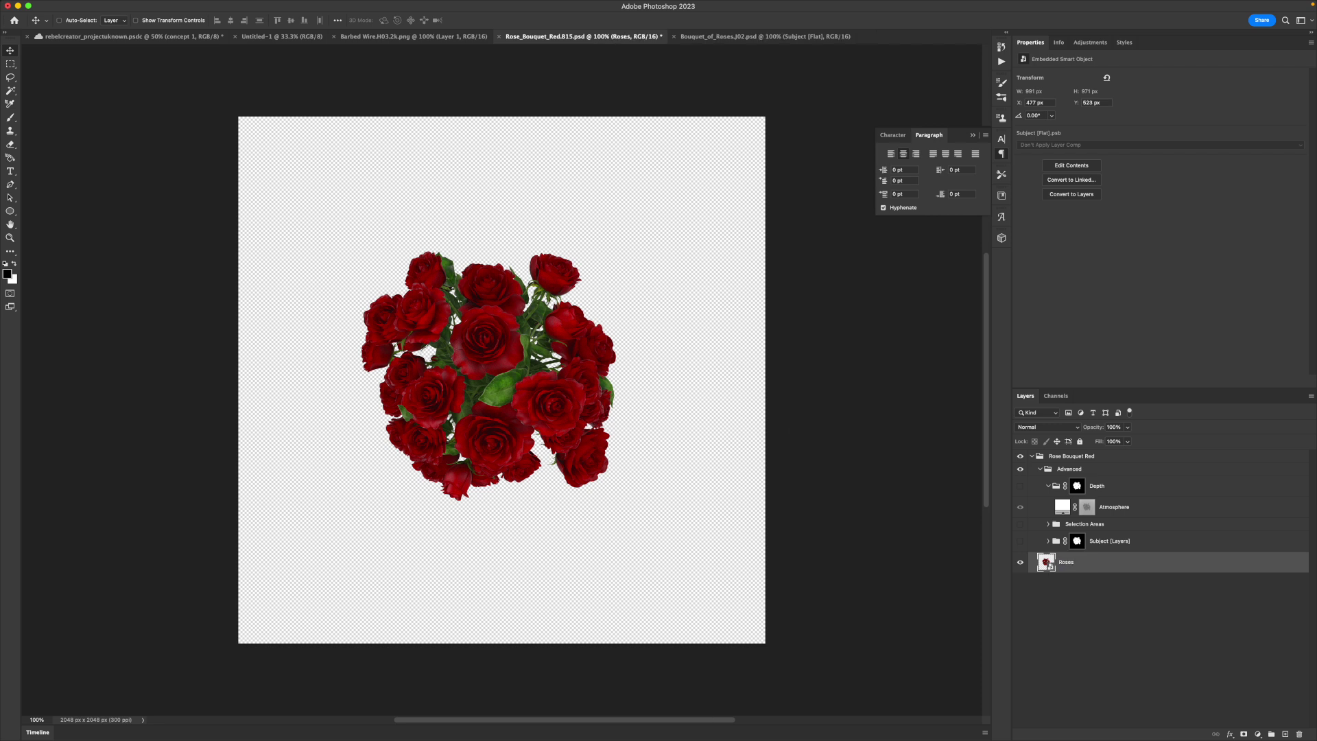
Copy the Roses layer into the Untitled-1 document and place it near the centre of the canvas.
left_click_drag(544, 281, 401, 26)
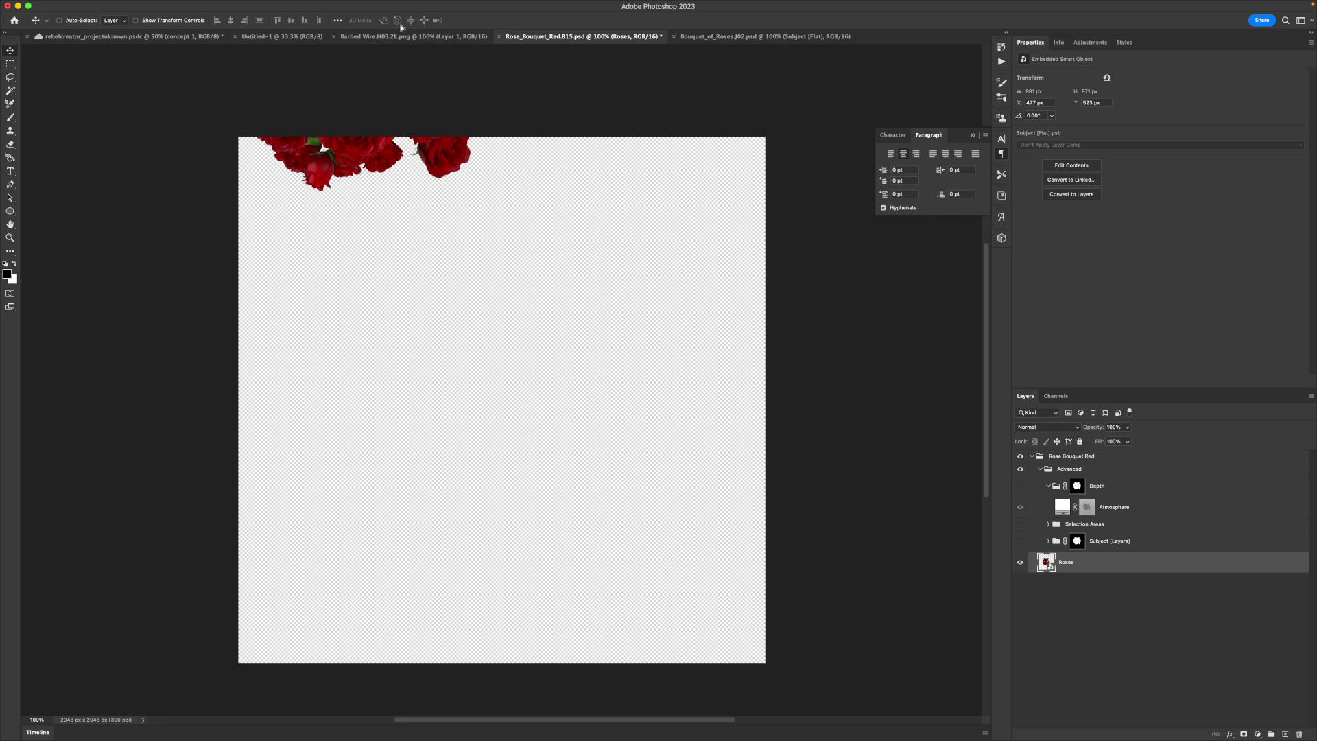
left_click_drag(287, 38, 285, 38)
left_click_drag(415, 289, 508, 369)
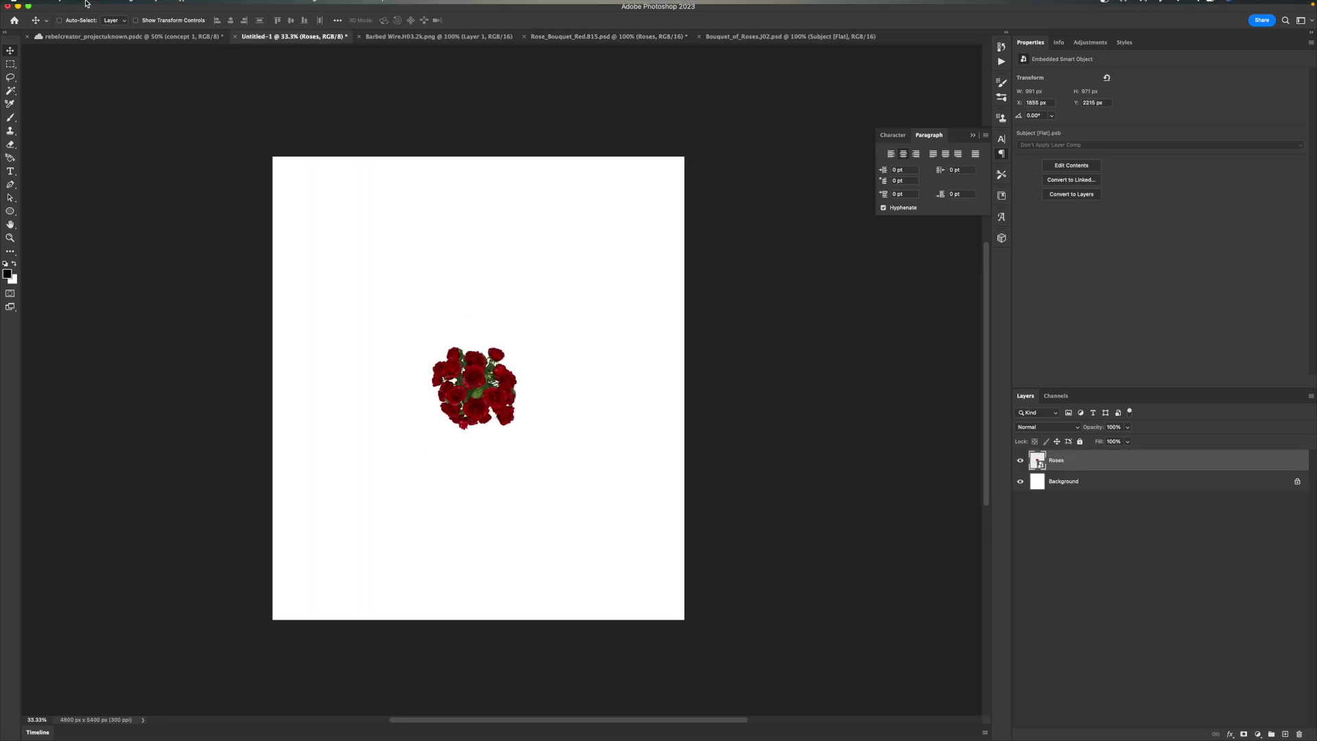
Save the new document to Creative Cloud under the name RosesTutorial.
key("super+s")
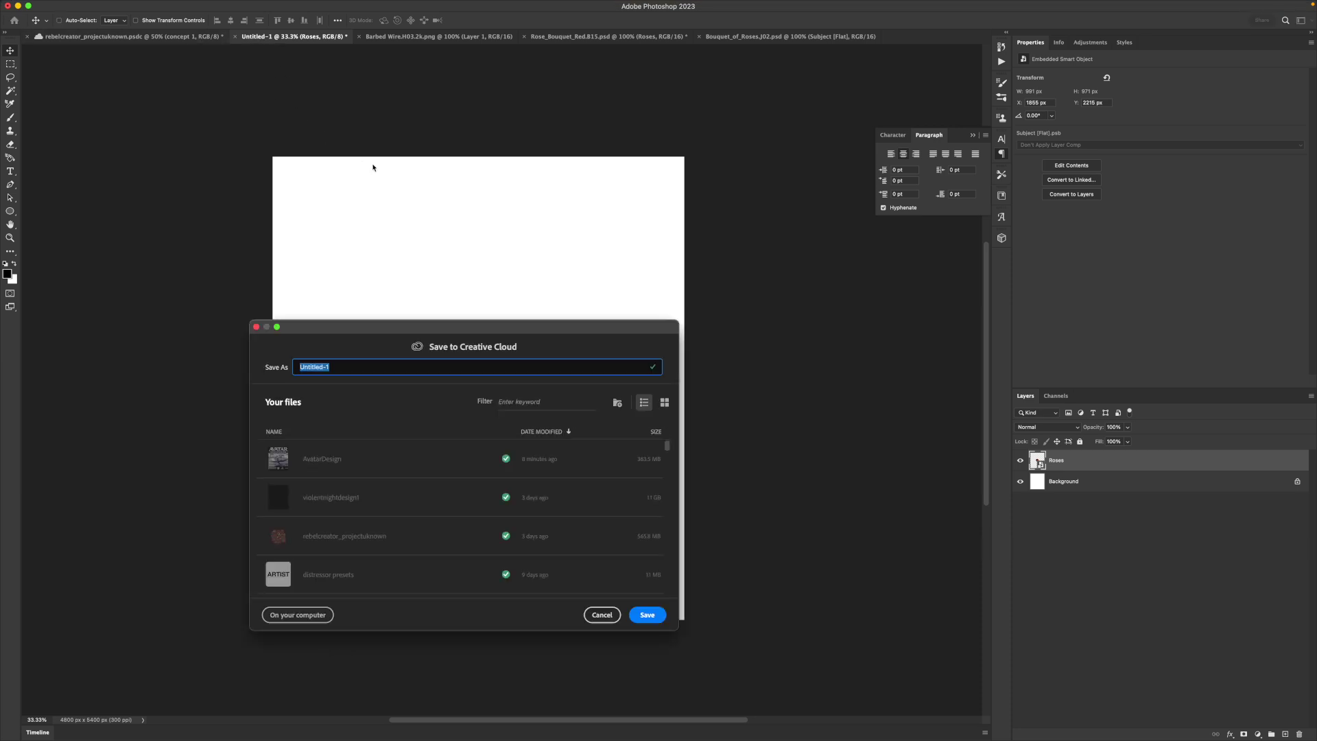
type("Bun")
key("BackSpace")
key("BackSpace")
type("RosesTutorial")
key("Return")
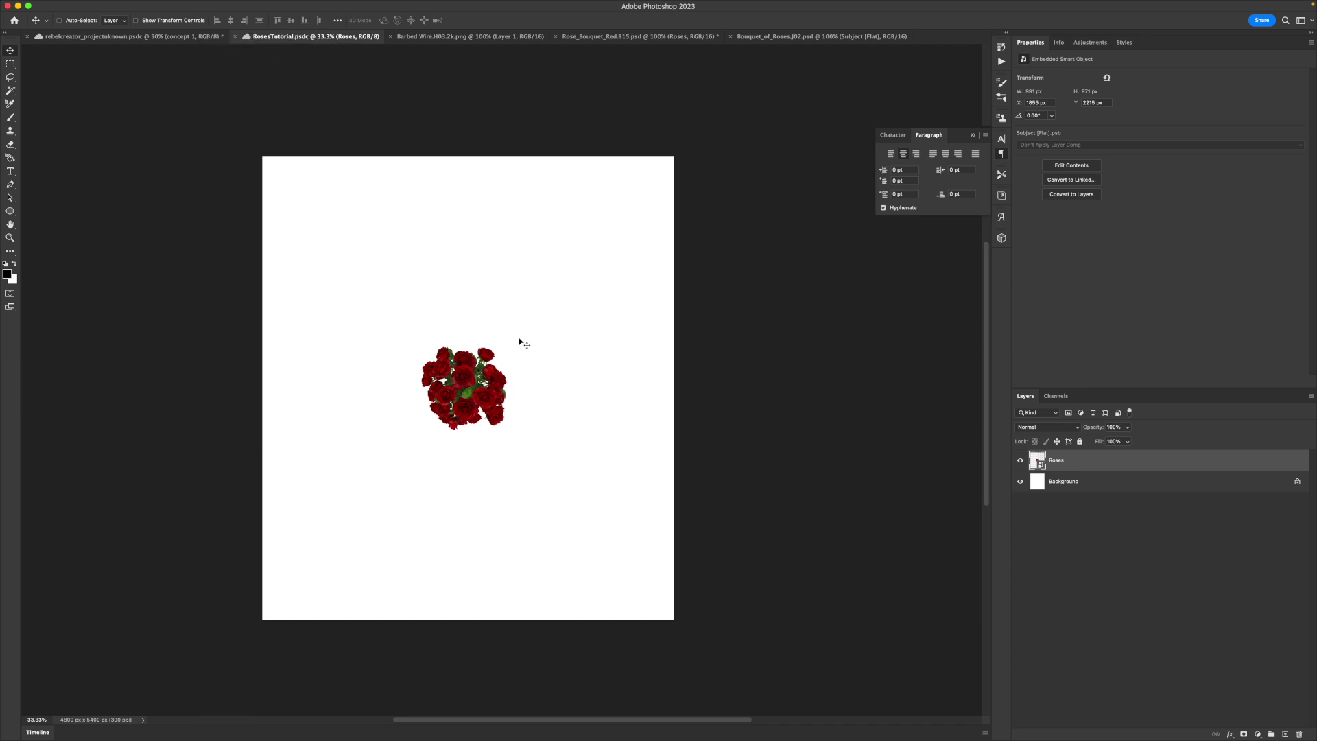
Scale the Roses layer proportionally to 371% in the RosesTutorial document.
key("super+t")
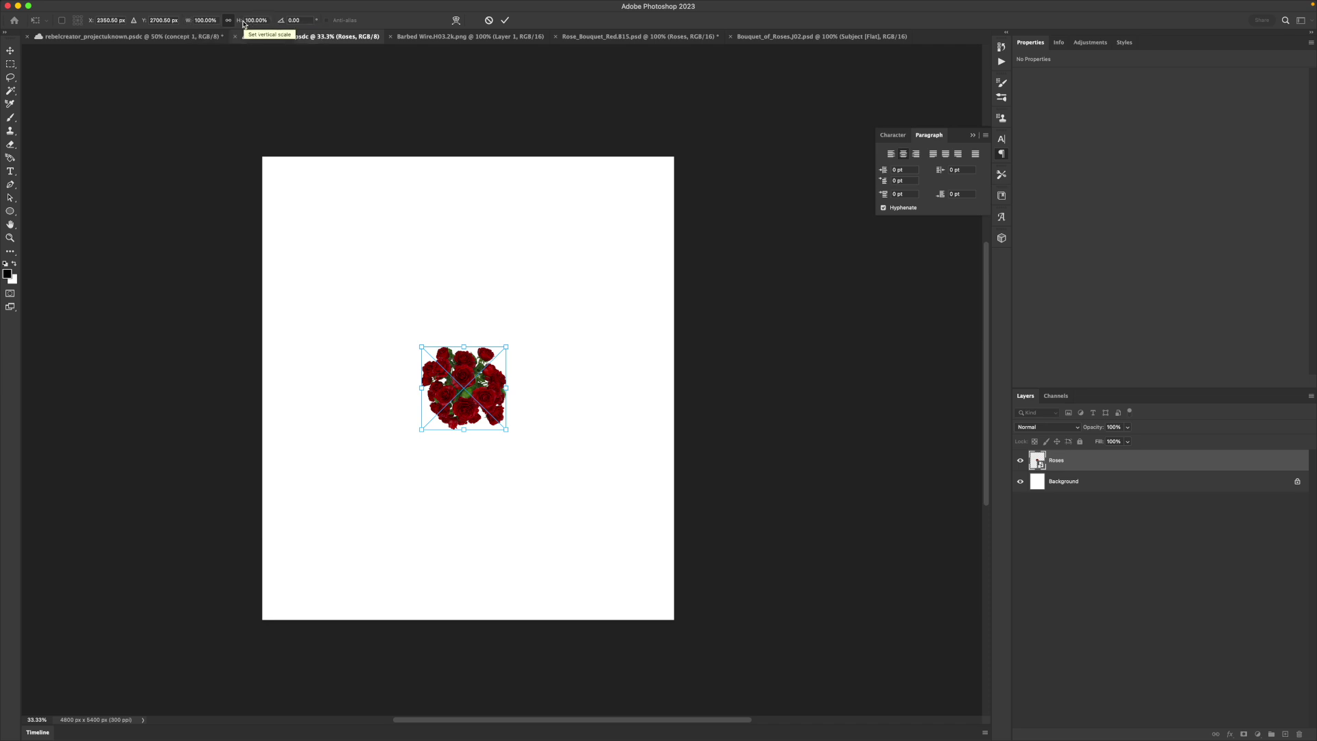
left_click_drag(238, 22, 426, 22)
key("Return")
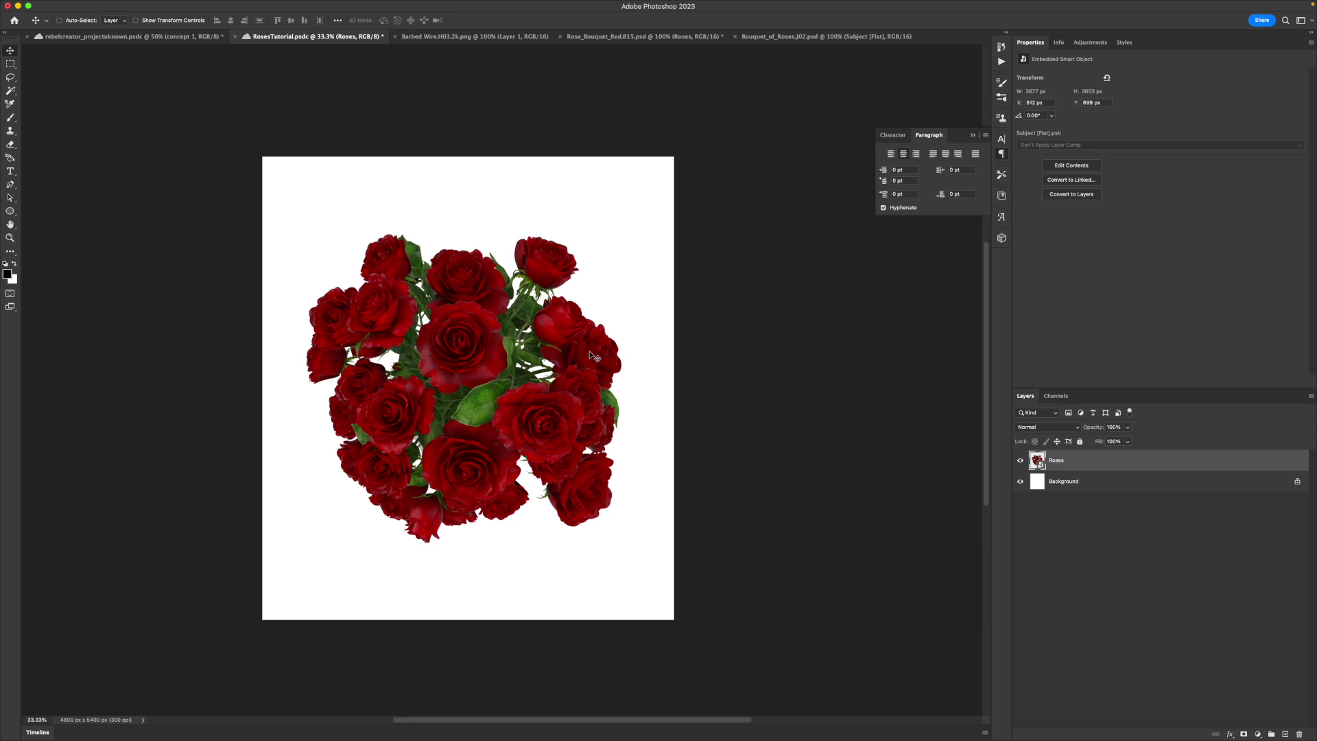
Enlarge the roses slightly further, to about 3870 px tall, keeping their proportions.
key("super+t")
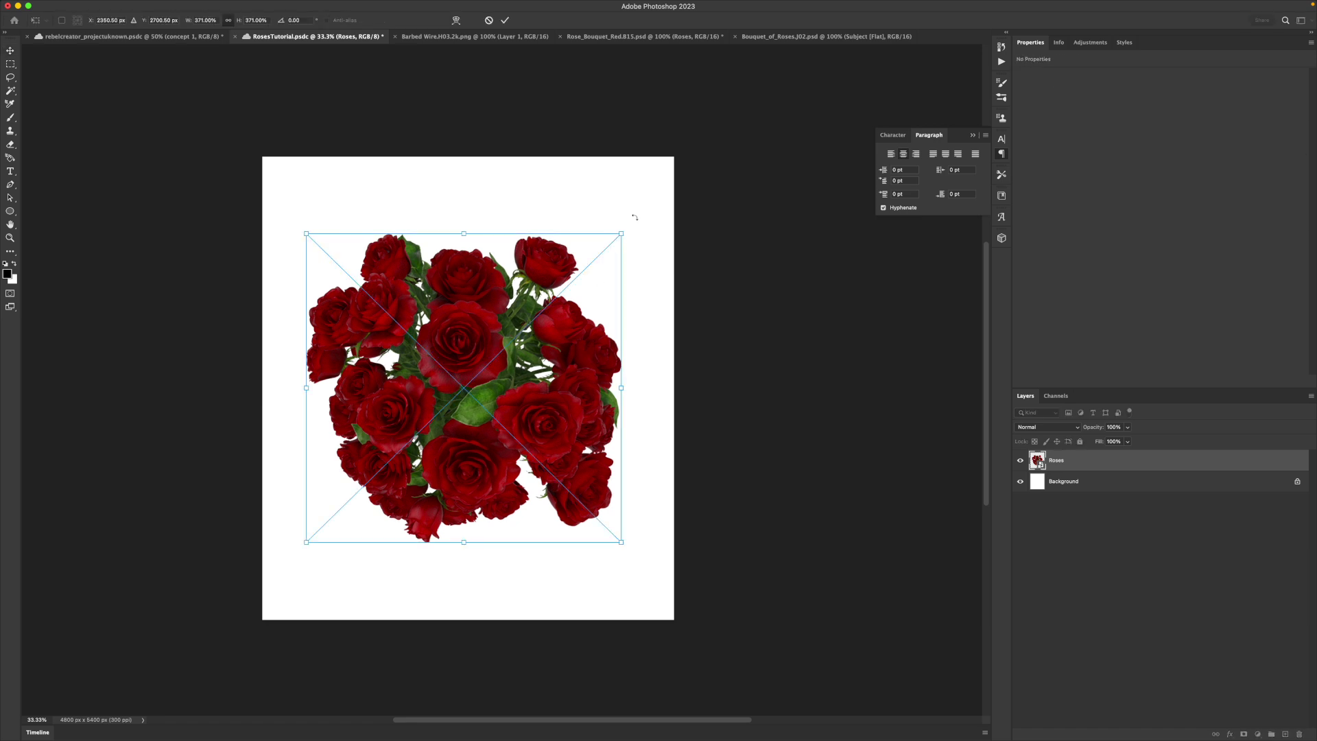
mouse_move(622, 233)
left_mouse_down()
mouse_move(607, 243)
mouse_move(638, 151)
mouse_move(622, 233)
left_mouse_up()
mouse_move(458, 230)
left_mouse_down()
mouse_move(459, 420)
mouse_move(464, 233)
left_mouse_up()
left_click_drag(621, 233, 645, 210)
key("Return")
Centre the Roses layer horizontally and vertically on the canvas, leaving no active selection.
key("super+a")
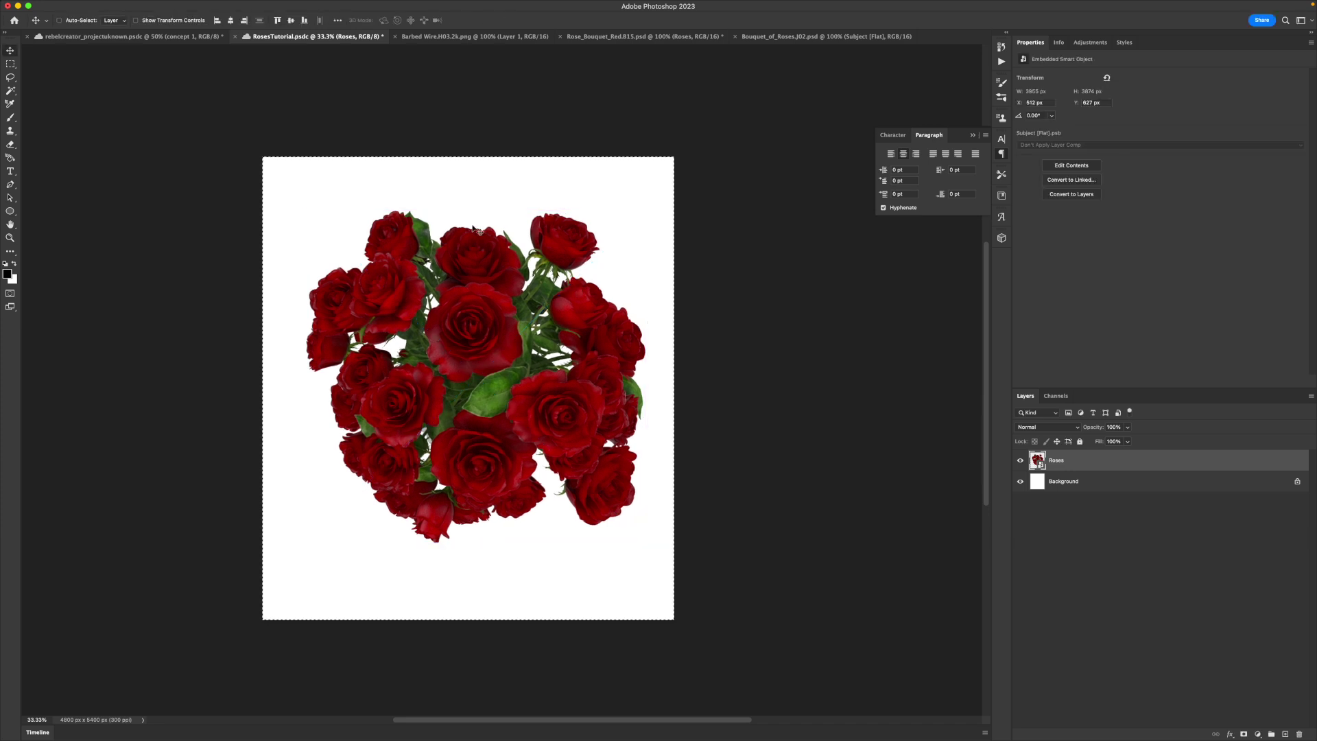
left_click(231, 20)
left_click(290, 20)
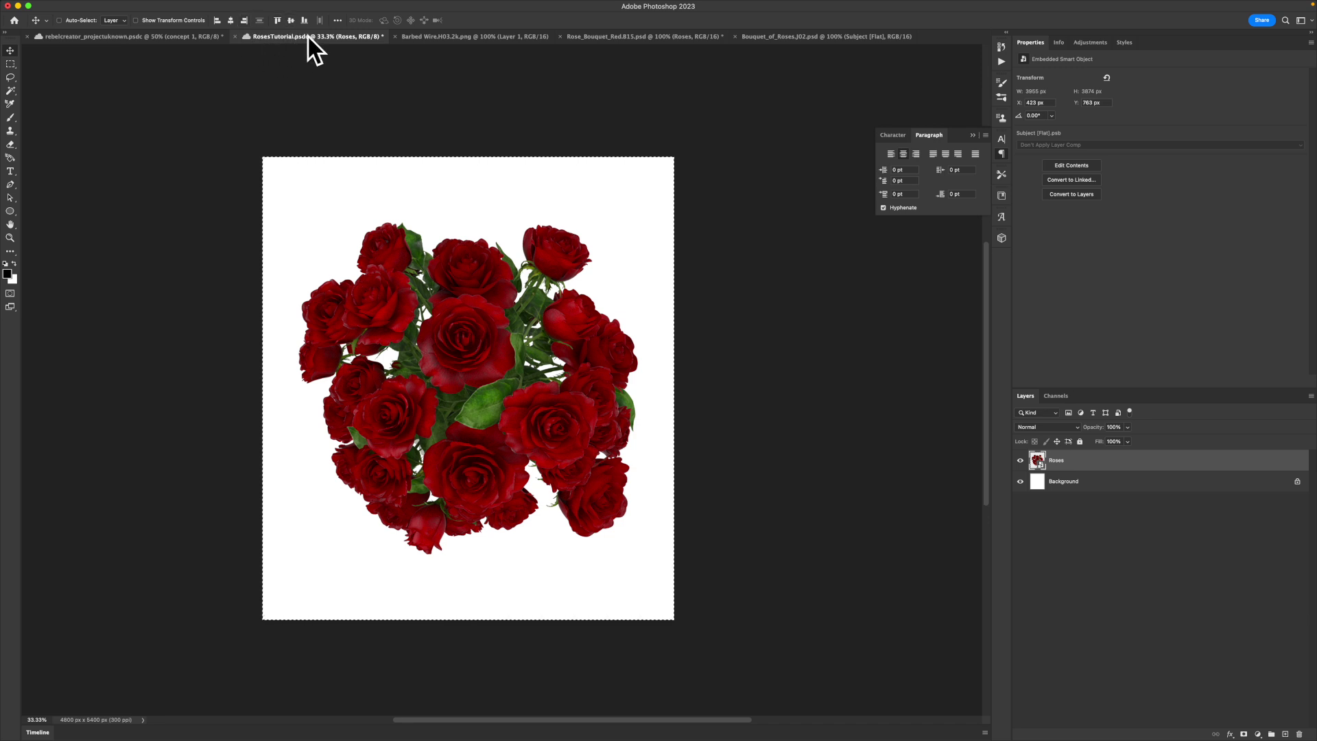
key("super+d")
key("super+z")
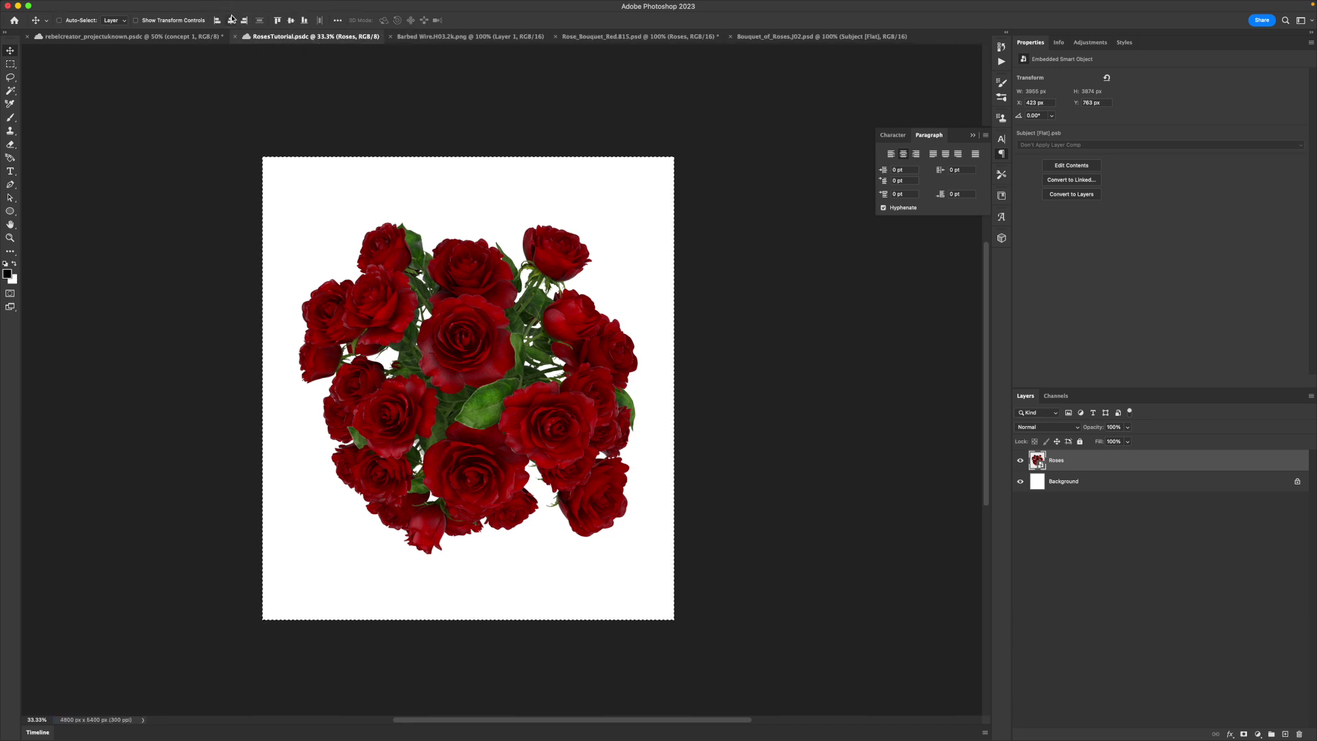
key("super+d")
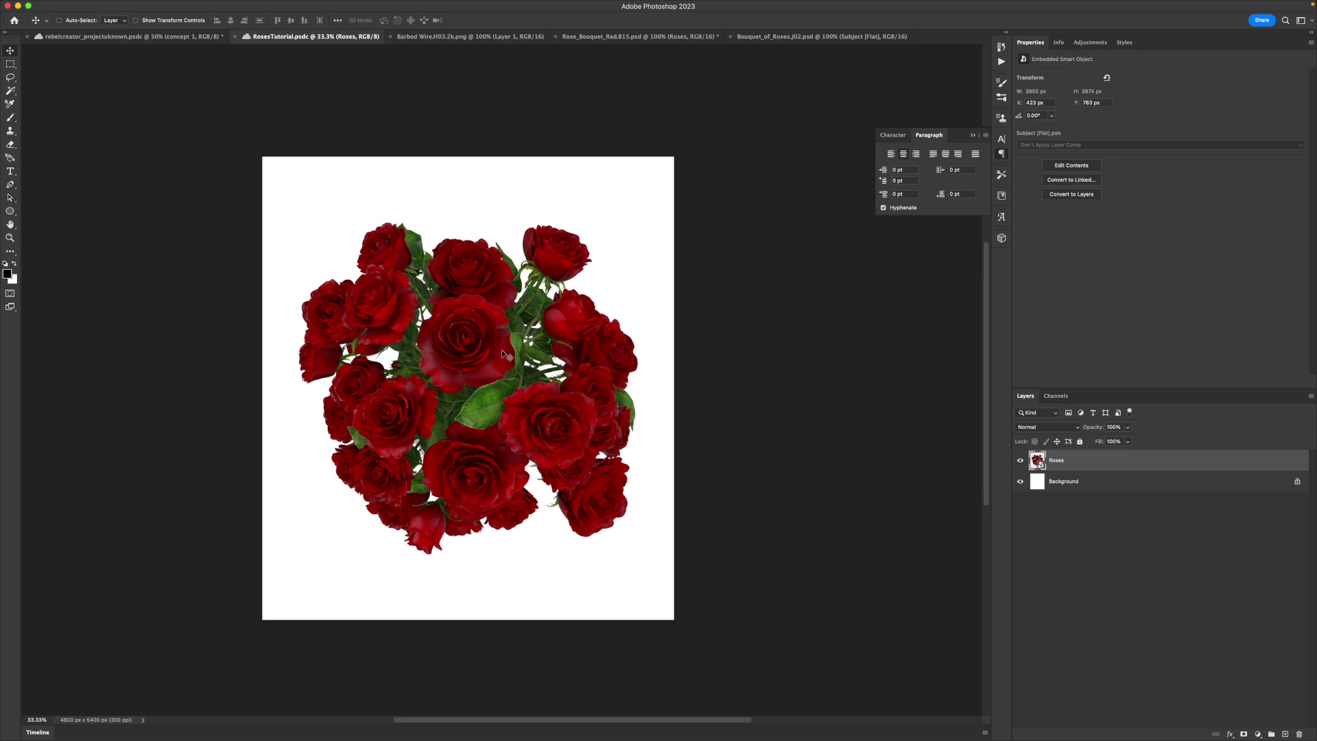
Copy the barbed wire layer from the Barbed Wire.H03.2k.png document into RosesTutorial, above the Roses layer.
left_click(467, 37)
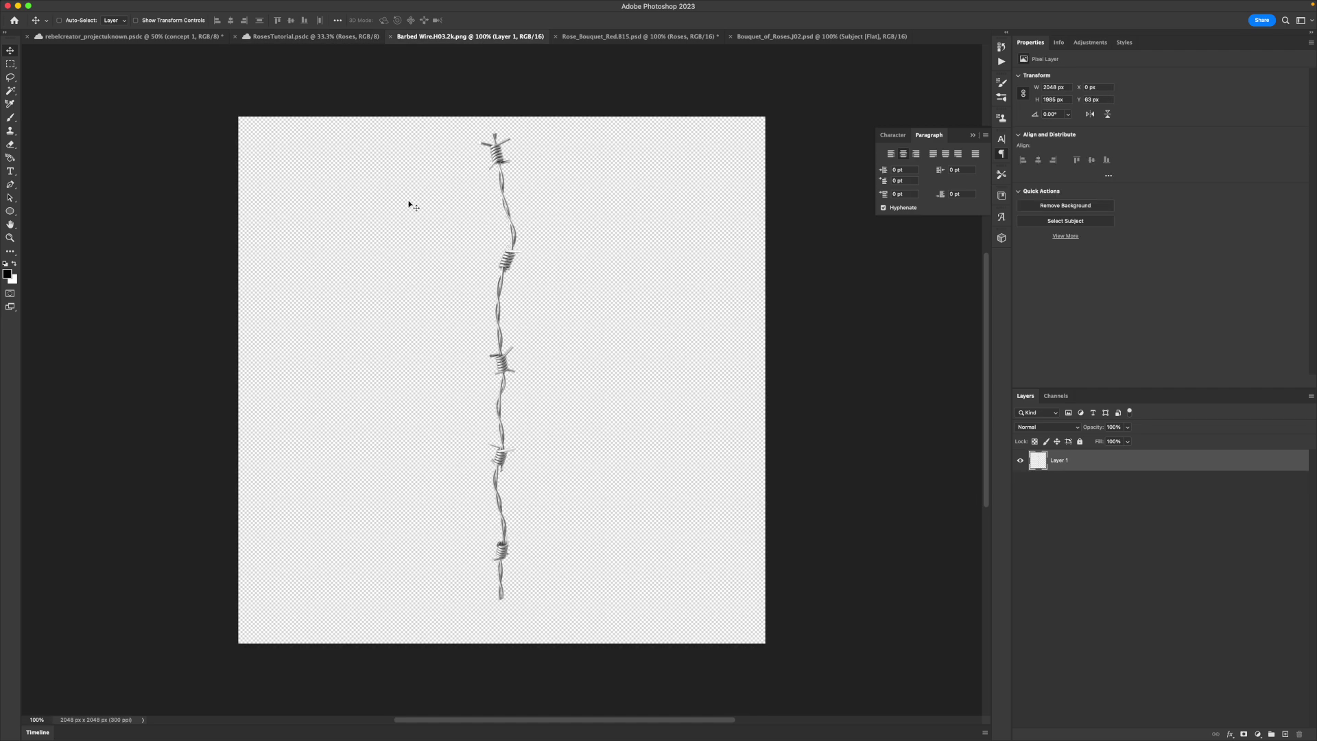
key("z")
left_click_drag(521, 232, 558, 236)
left_click_drag(604, 300, 657, 387)
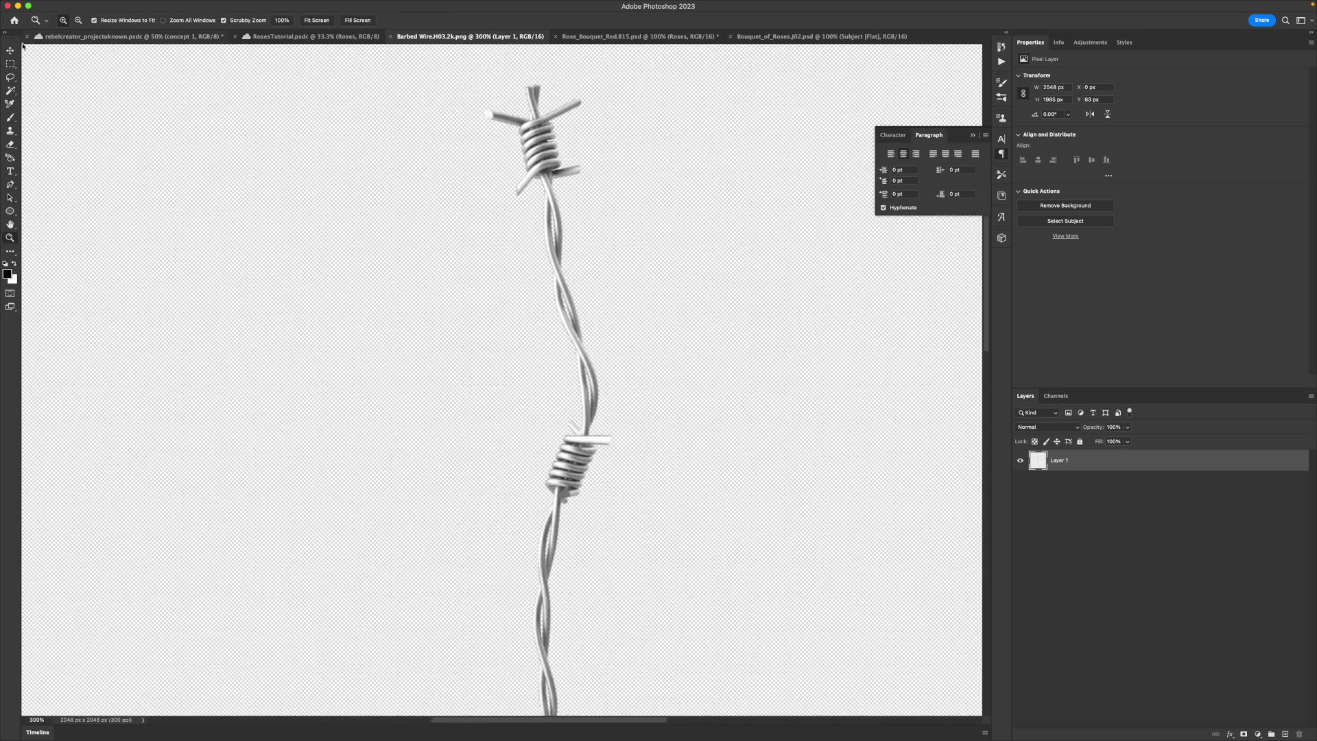
left_click(509, 171, "alt")
left_click(508, 172, "alt")
left_click(11, 51)
left_click_drag(480, 223, 490, 311)
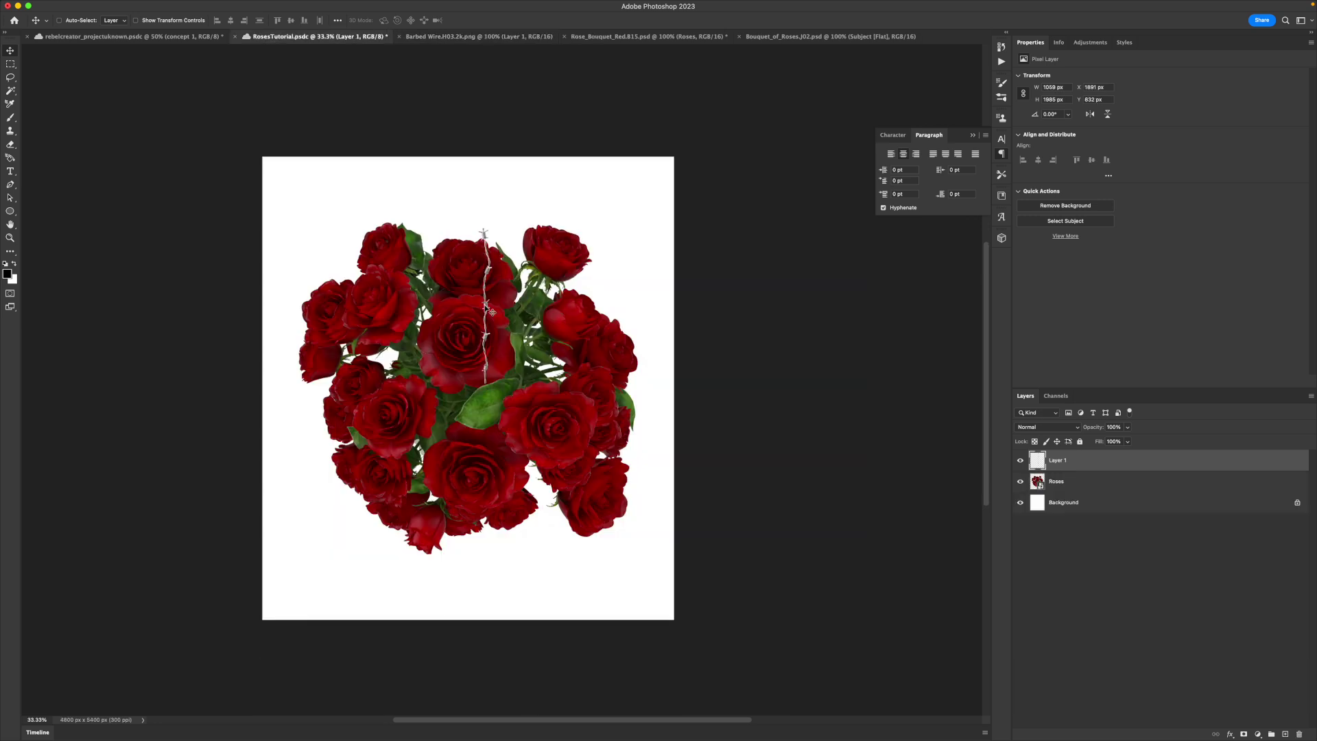
Enlarge the barbed wire proportionally to about 218% so it runs vertically over the middle of the roses.
key("z")
left_click(465, 341)
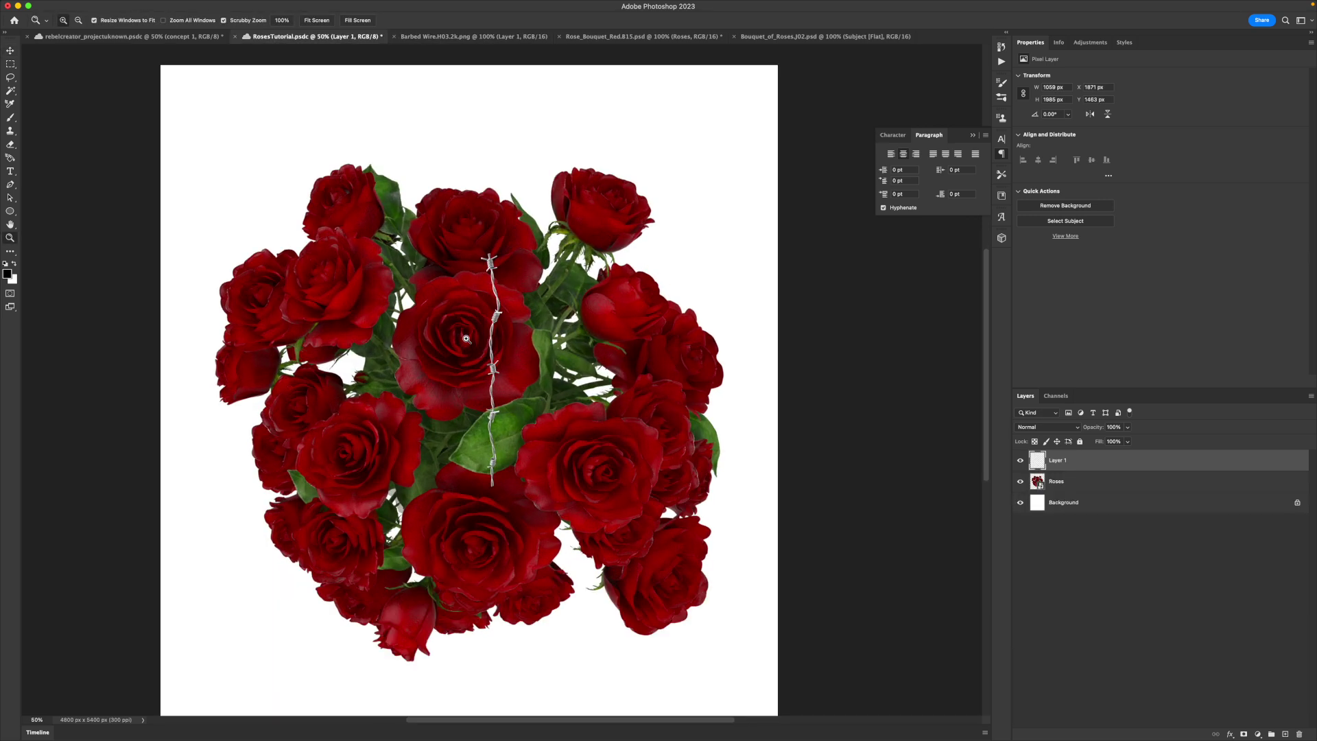
left_click(470, 340)
left_click(10, 50)
scroll(535, 261, "down", 3)
left_click_drag(534, 249, 482, 410)
key("super+t")
left_click_drag(516, 323, 623, 125)
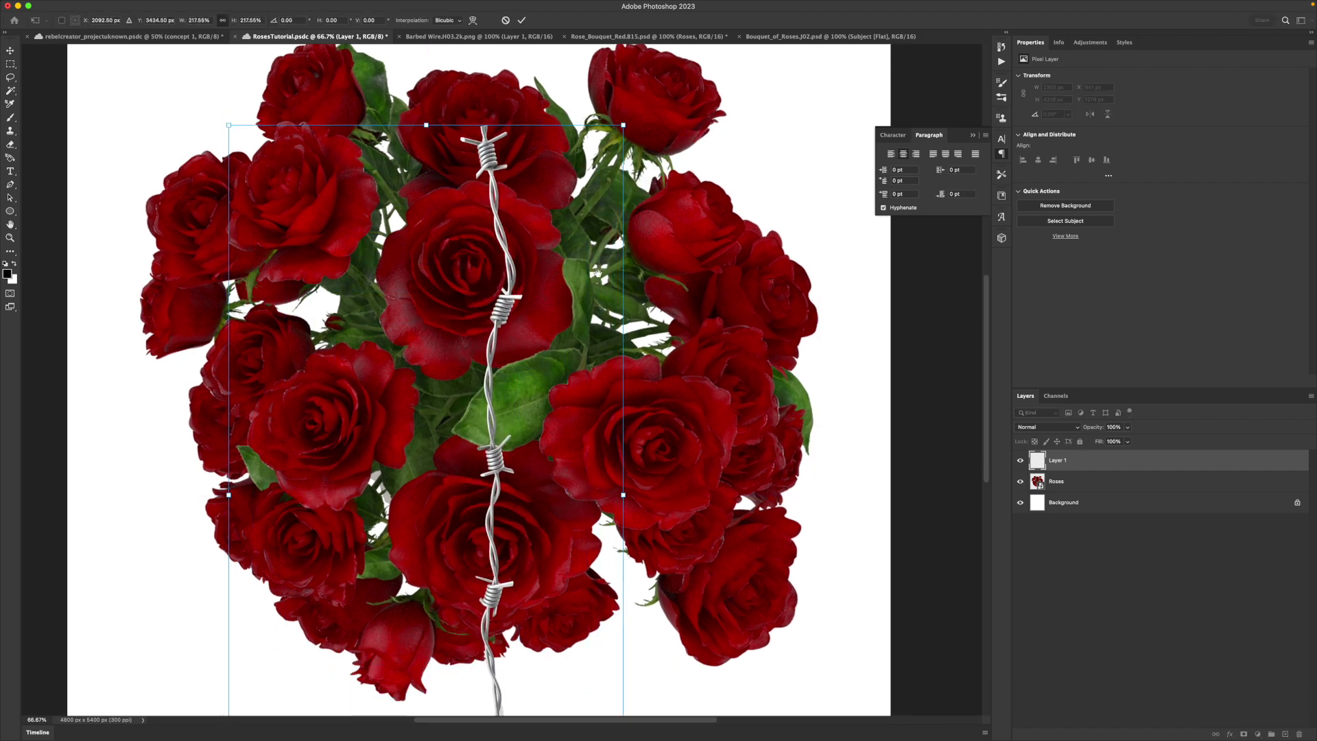
left_click_drag(598, 273, 600, 286)
left_click_drag(547, 378, 582, 291)
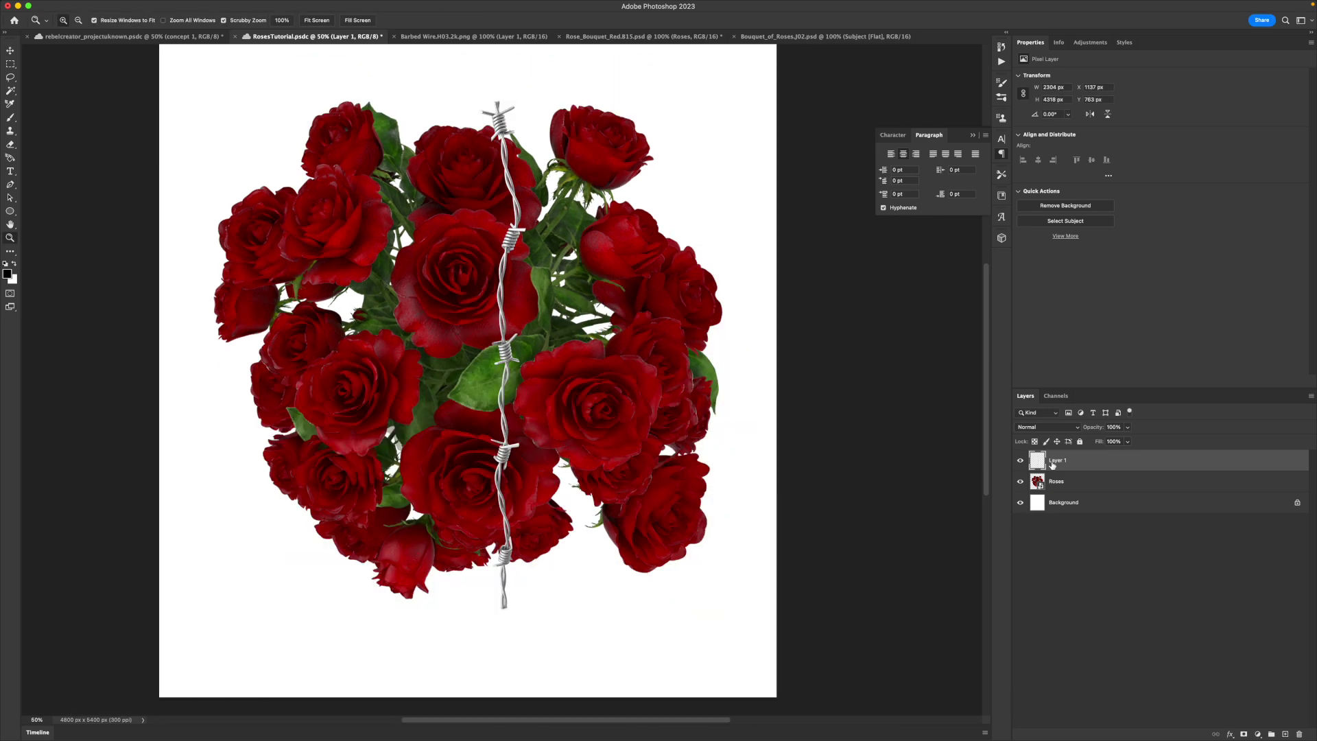
Rename the barbed wire layer as wire.
double_click(1057, 460)
type("wire")
key("Return")
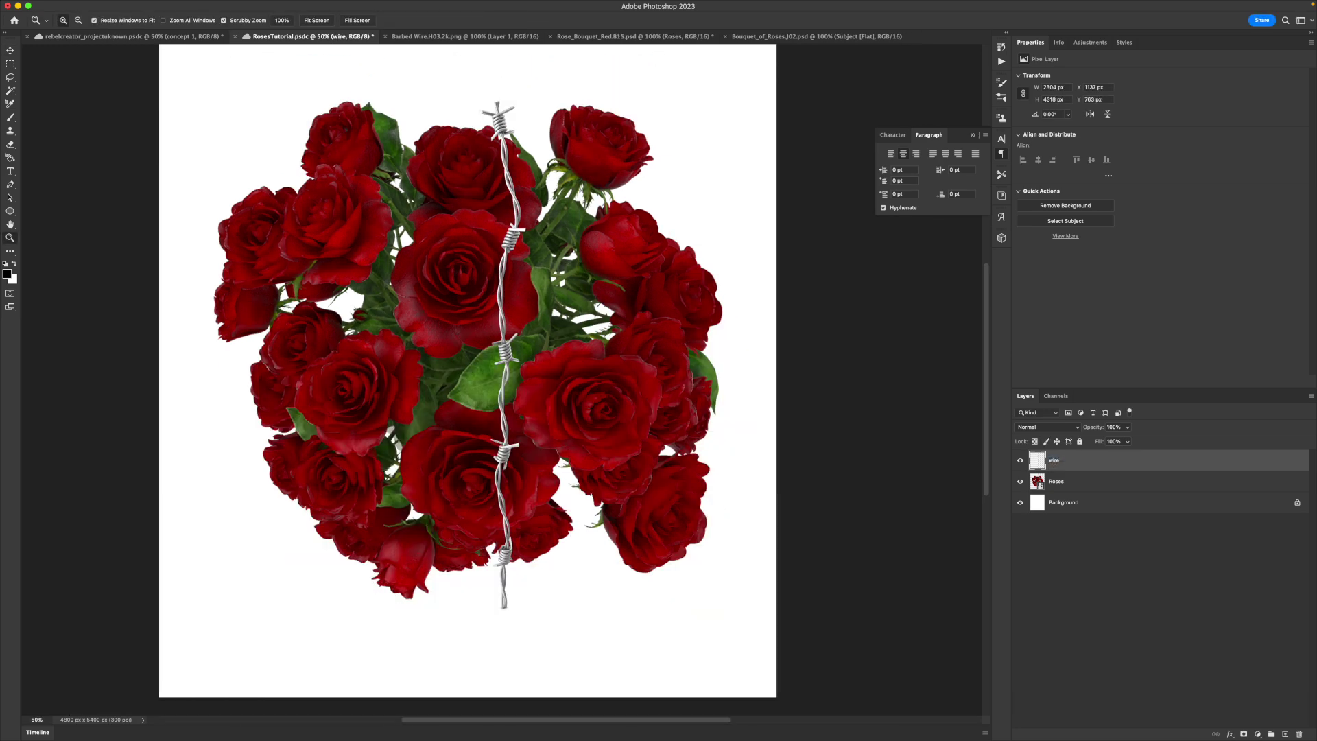
Duplicate the wire layer three times and hide all three copies.
left_click(11, 50)
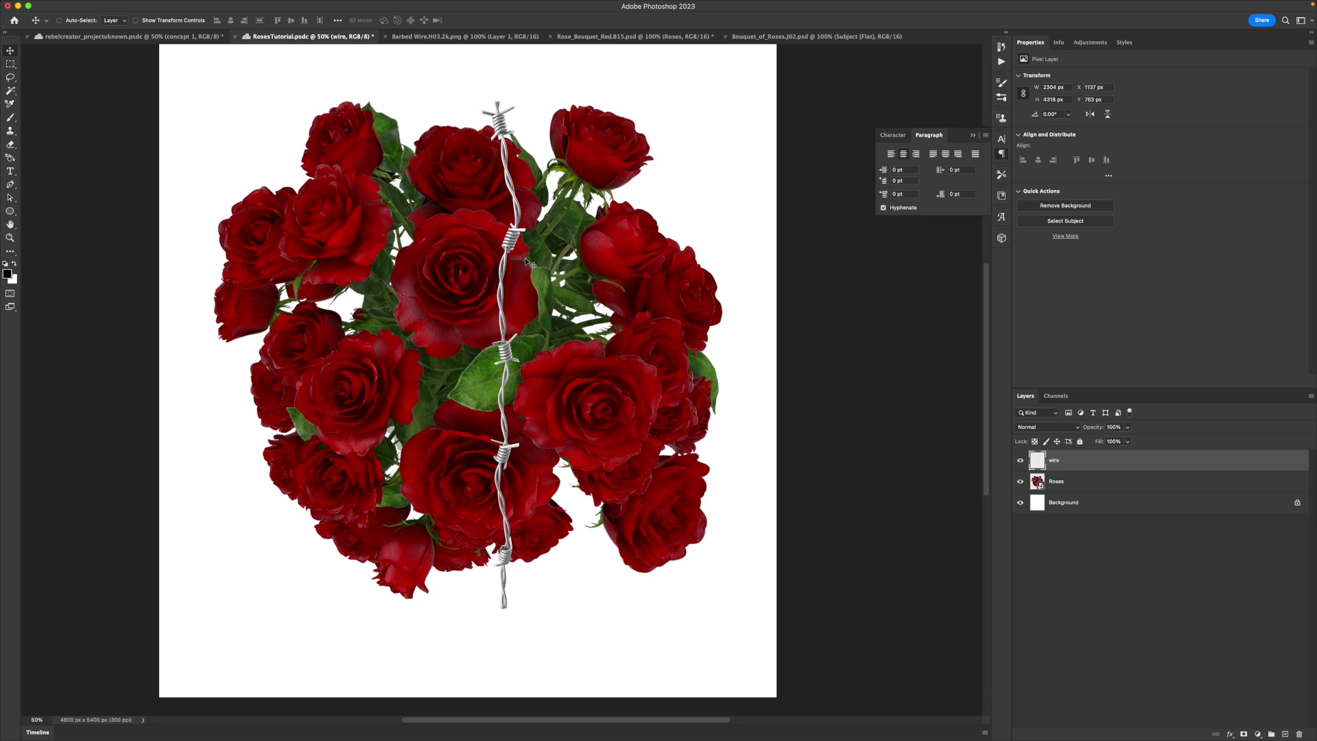
mouse_move(524, 257)
left_mouse_down()
mouse_move(606, 258)
mouse_move(531, 258)
left_mouse_up()
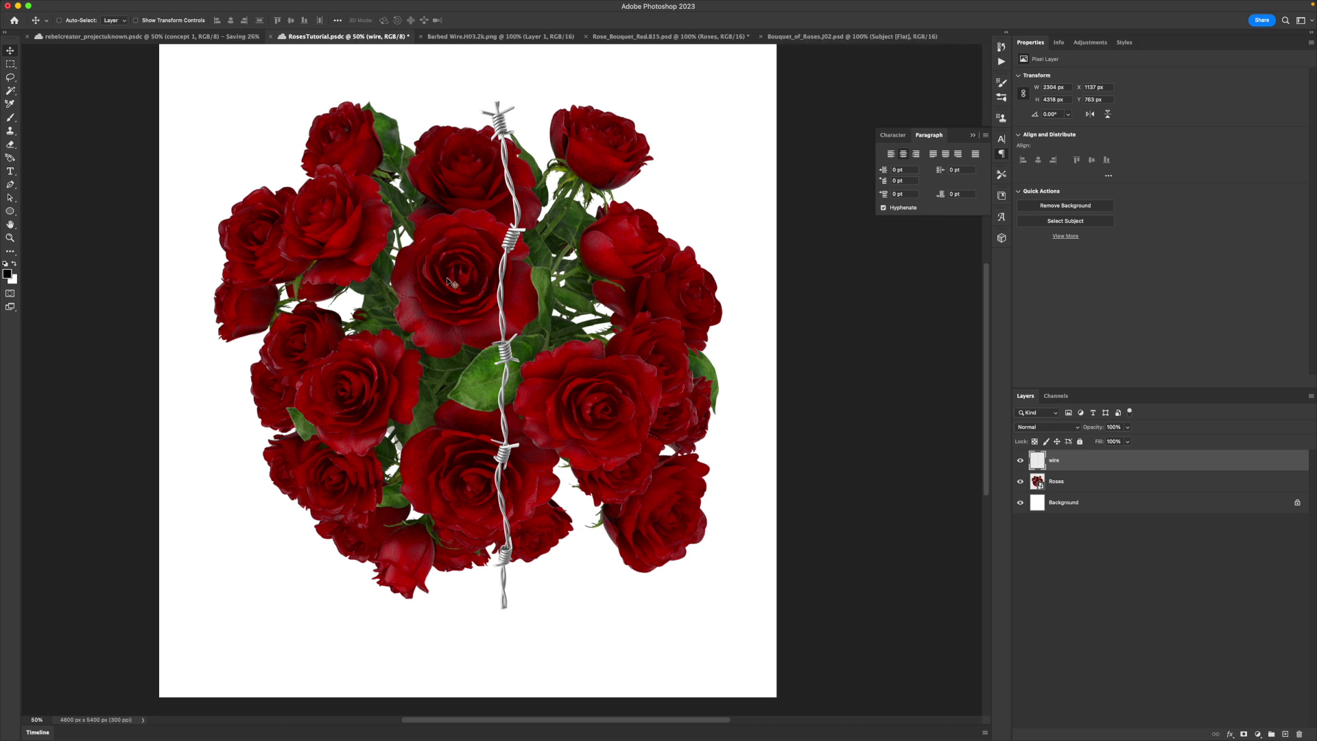
key("super+t")
key("Return")
key("super+j")
key("super+j")
key("super+j")
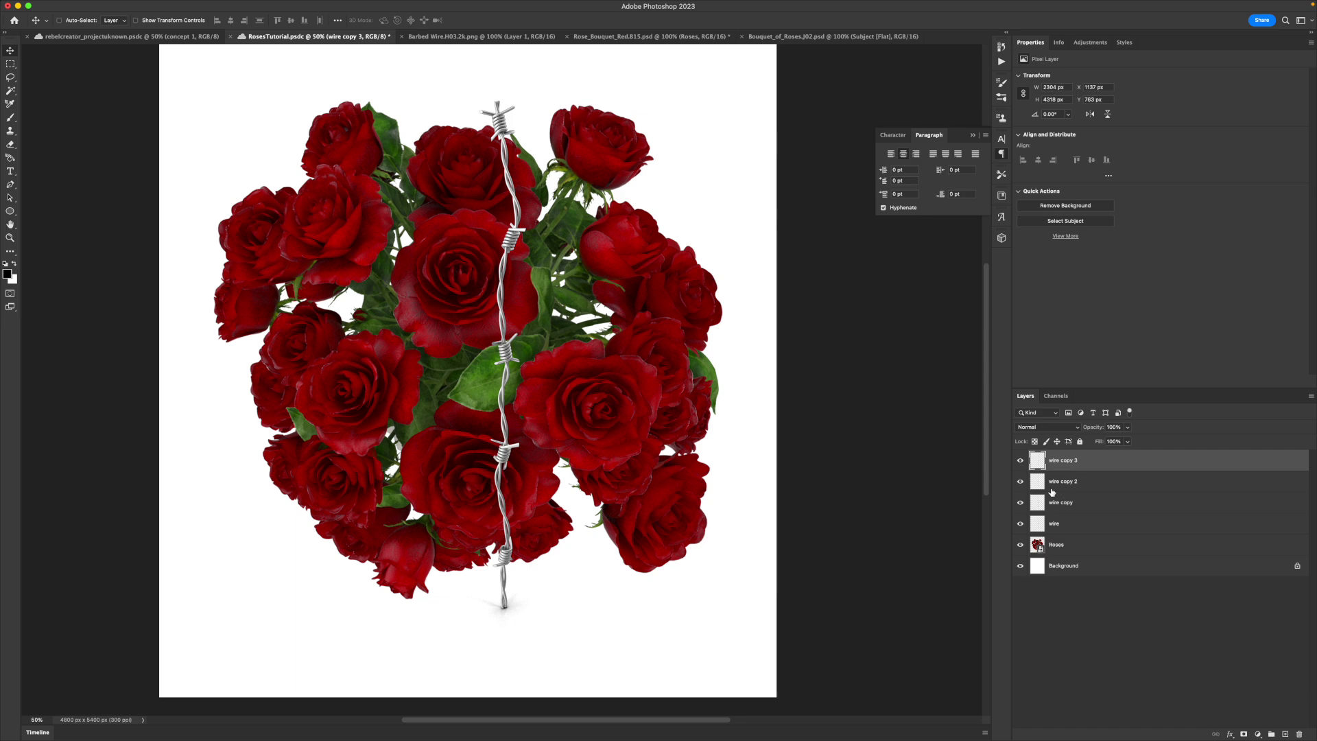
left_click(1020, 462)
left_click(1020, 482)
left_click(1021, 502)
Rotate the original wire clockwise so it crosses the roses diagonally, with its barbed tip at the upper right.
left_click(1052, 525)
key("super+t")
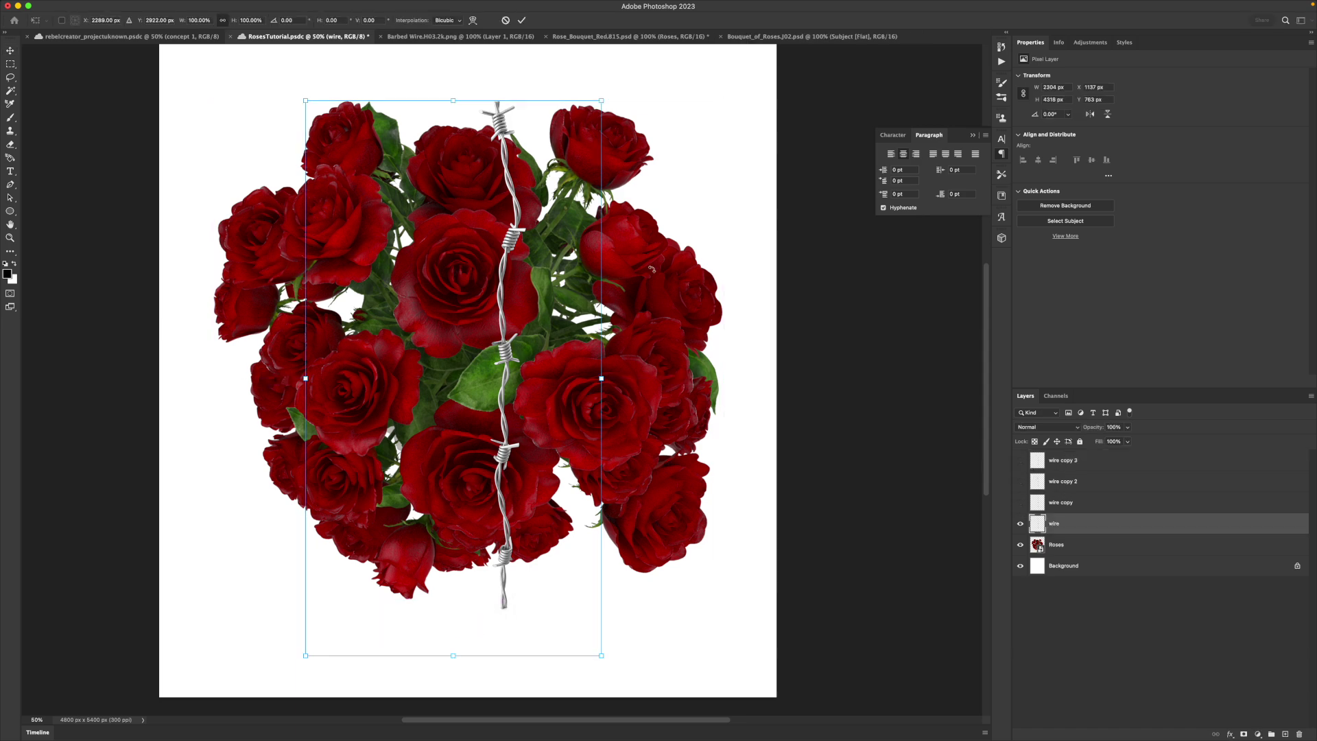
left_click_drag(615, 85, 834, 285)
left_click_drag(720, 265, 686, 273)
key("Return")
key("super+equal")
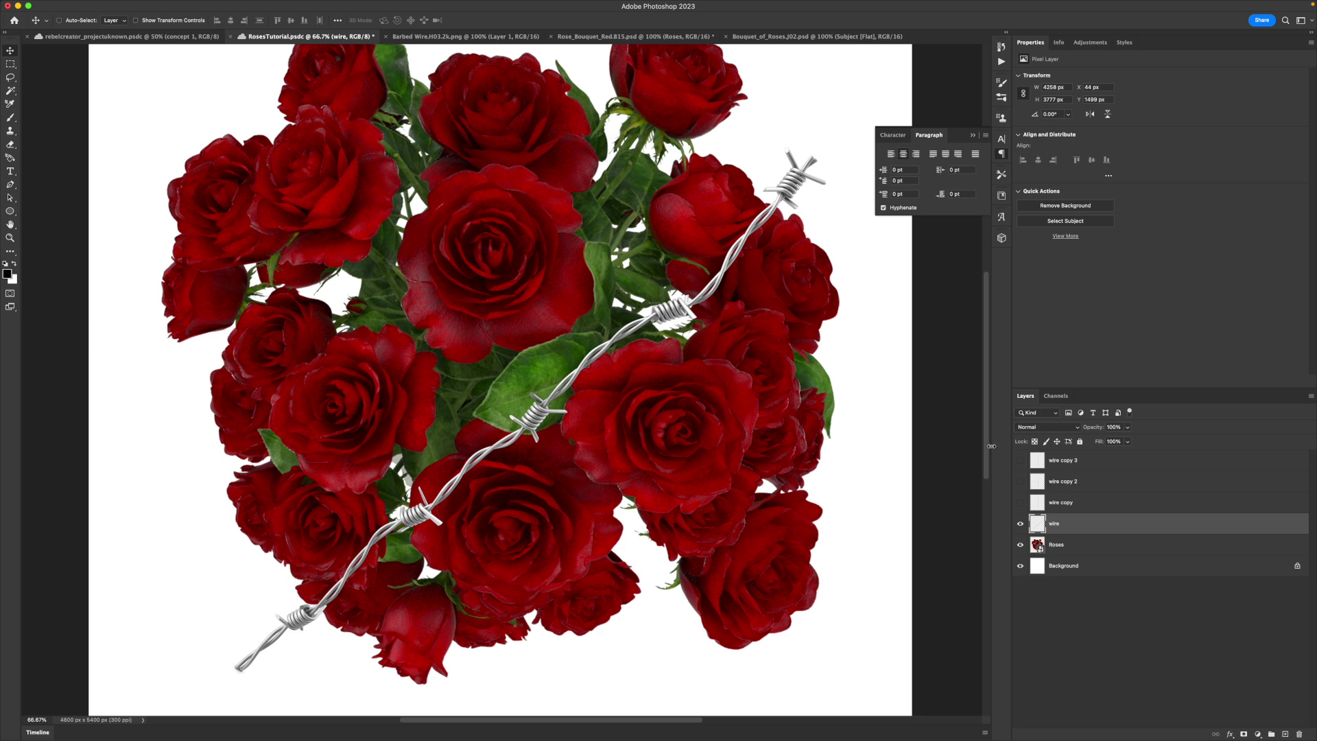
Convert the wire layer to a Smart Object and start Puppet Warp on it.
right_click(1074, 527)
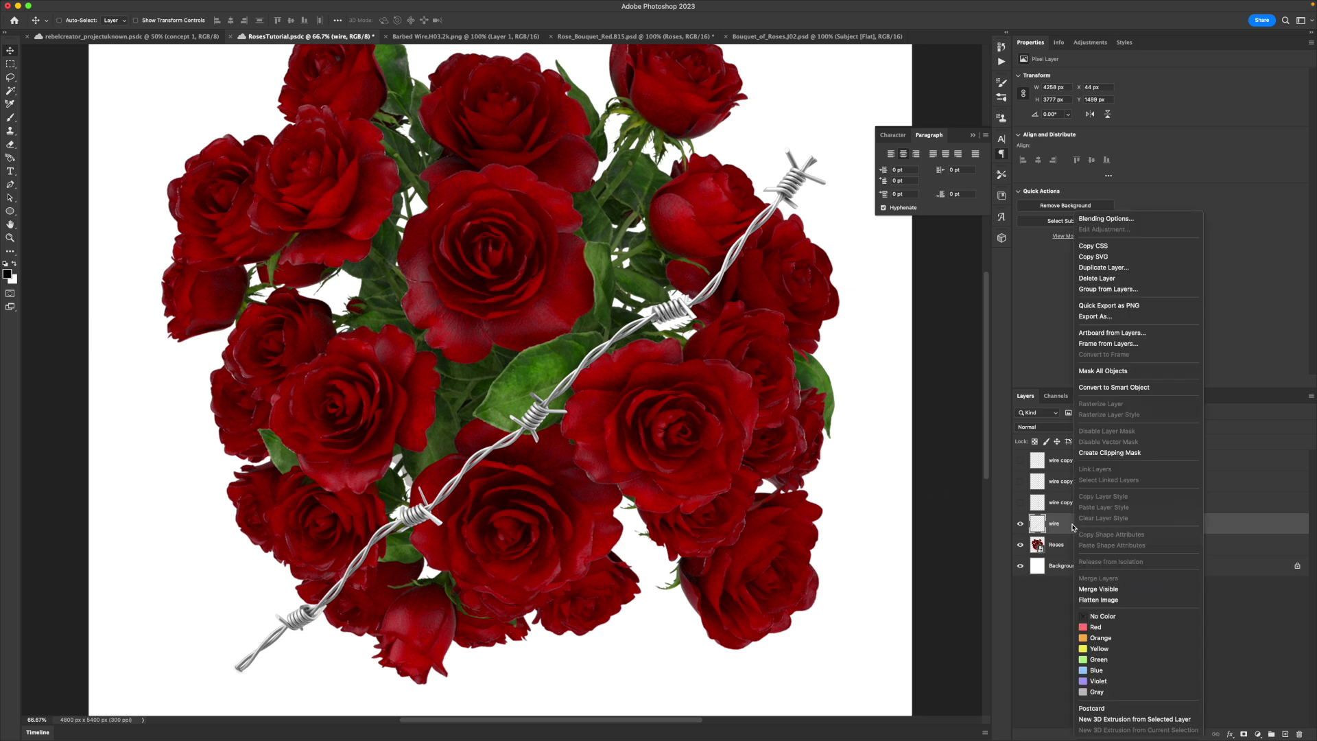
left_click(1083, 384)
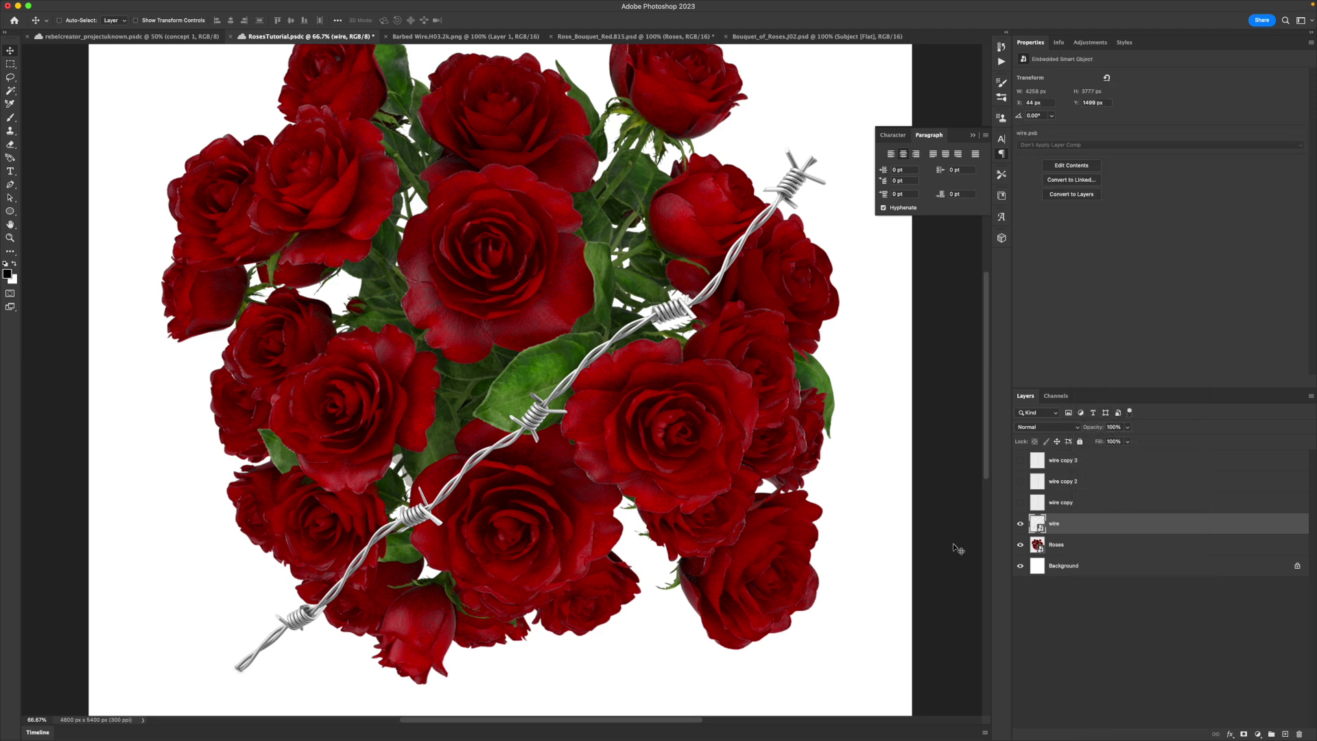
left_click(101, 5)
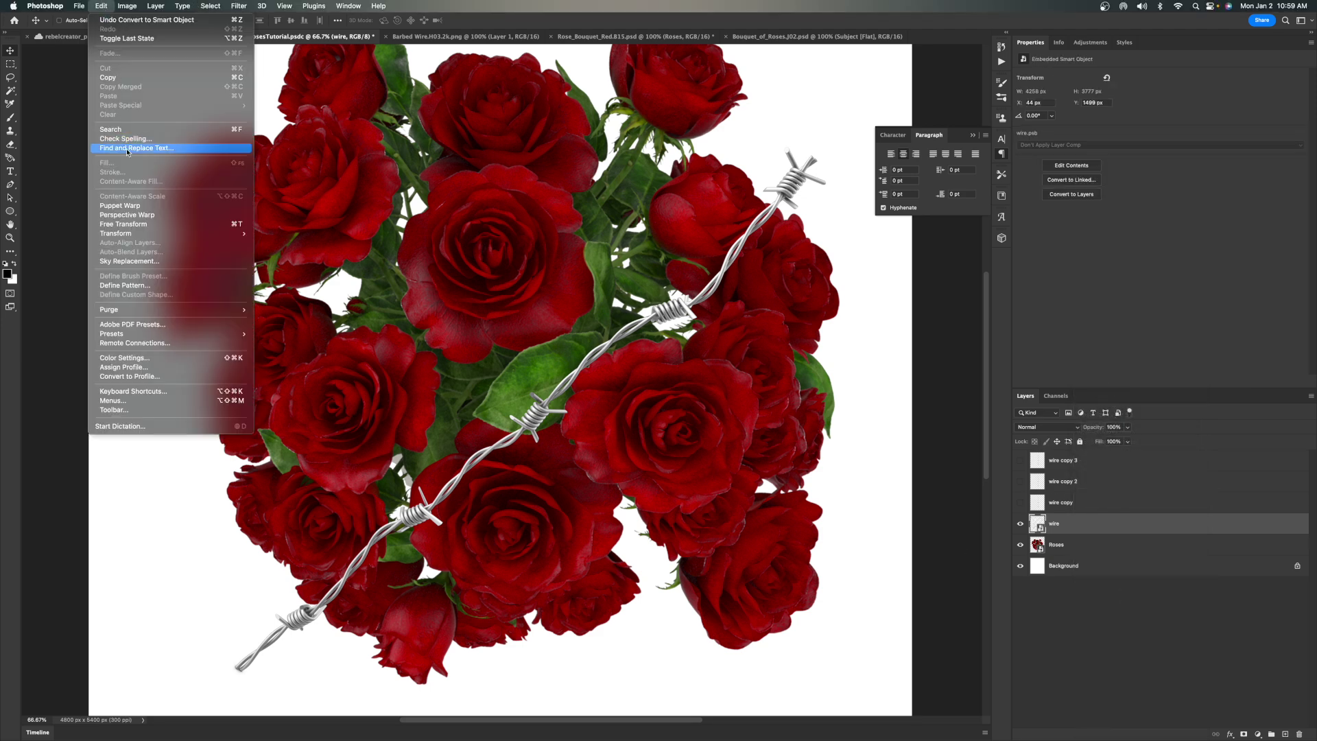
left_click(126, 205)
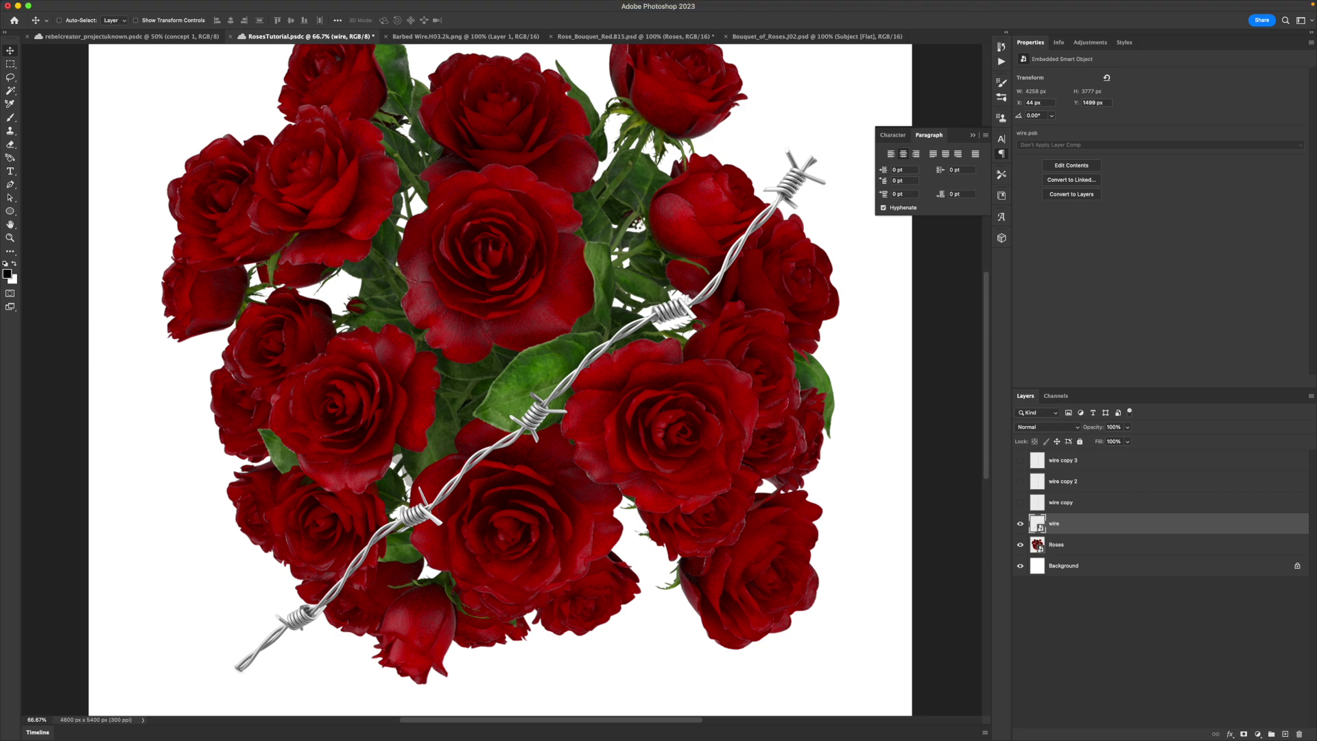
mouse_move(789, 180)
left_mouse_down()
mouse_move(815, 178)
mouse_move(786, 175)
left_mouse_up()
right_click(786, 175)
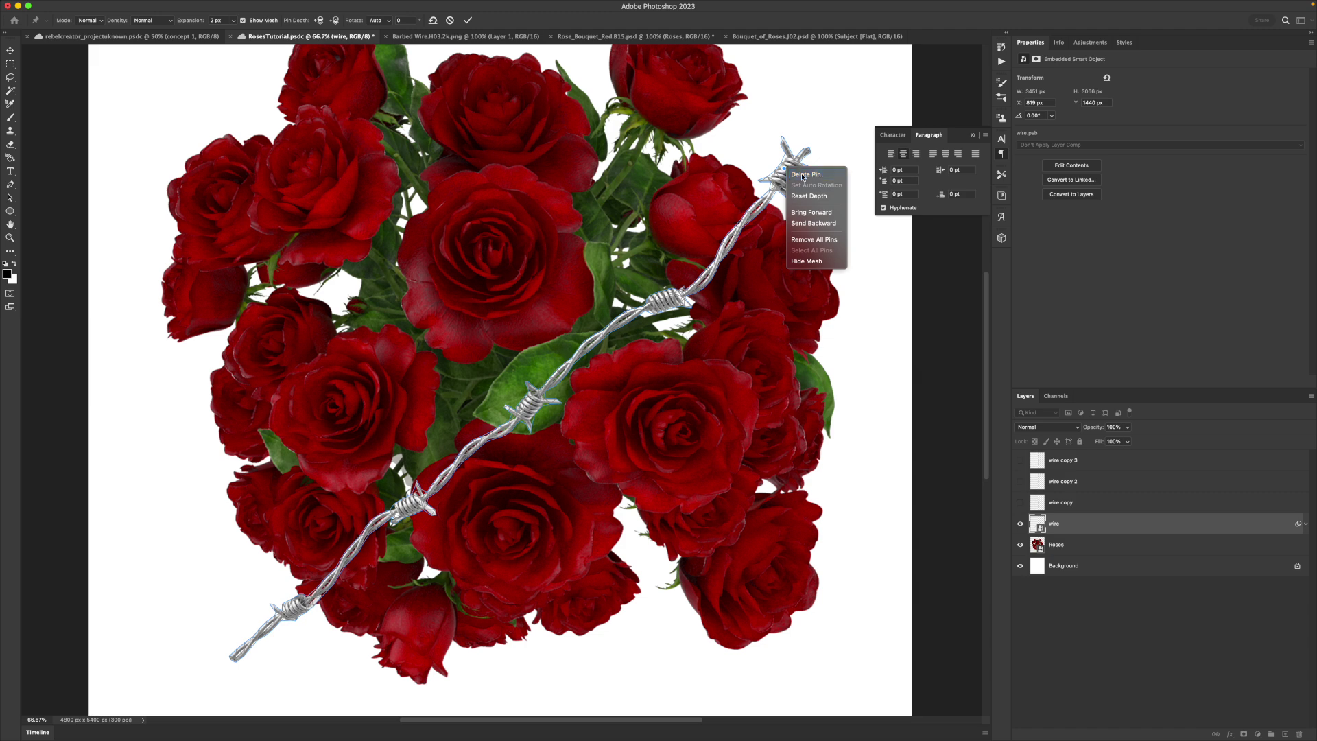
left_click(803, 175)
Place Puppet Warp pins on the wire's five barb knots, from the upper tip to the lower end.
left_click(793, 180)
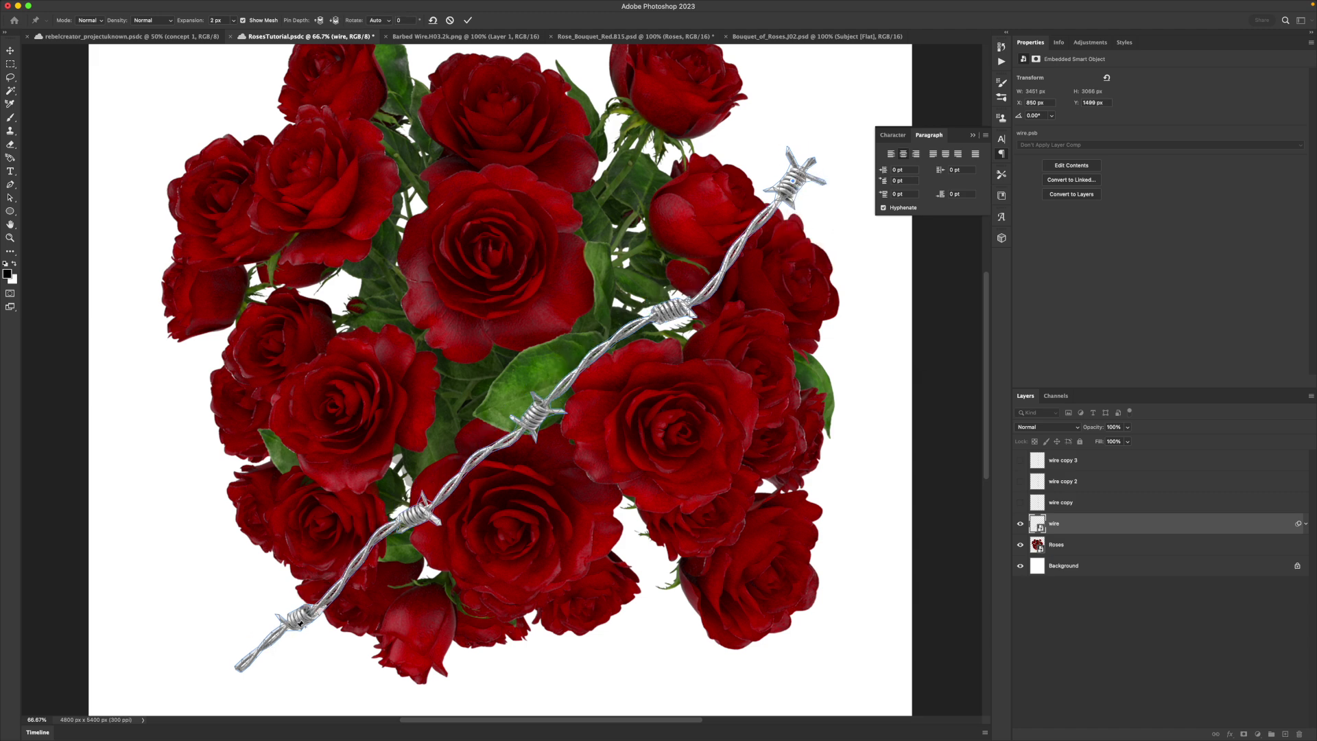
left_click(300, 616)
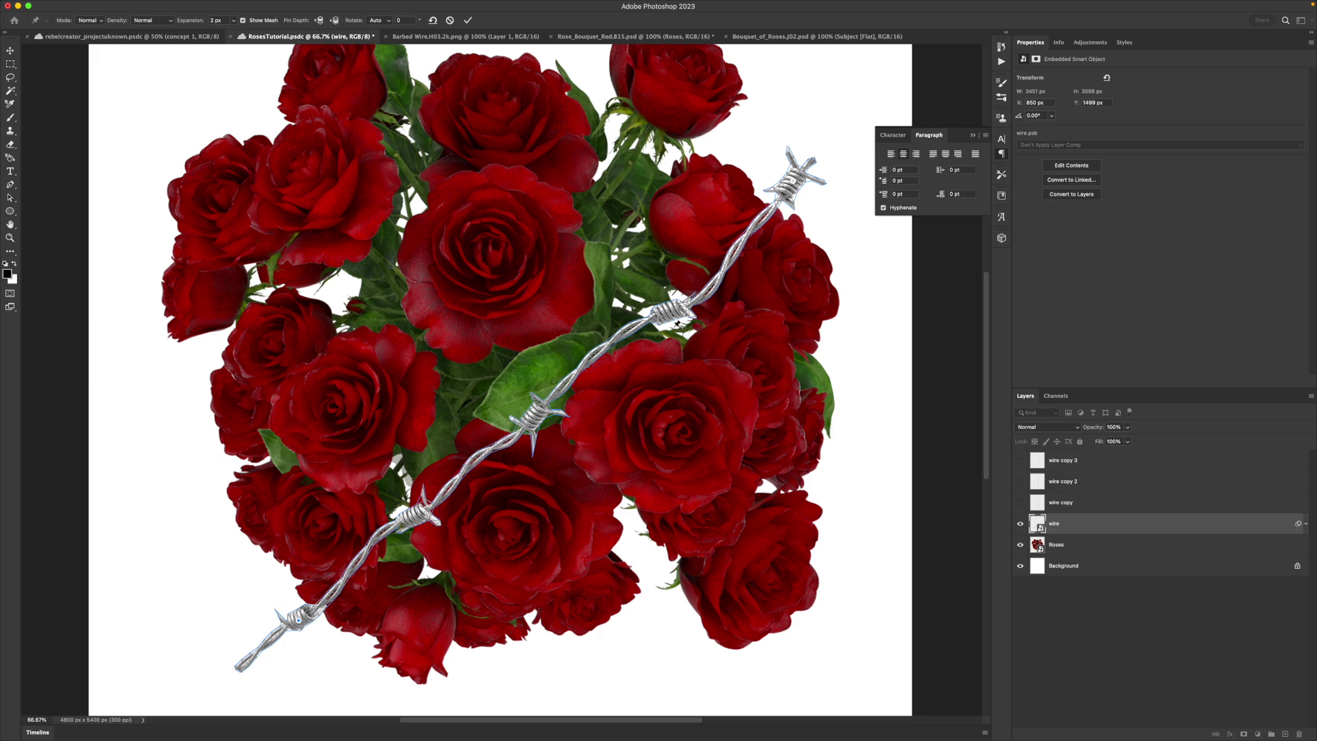
left_click(672, 314)
left_click(522, 423)
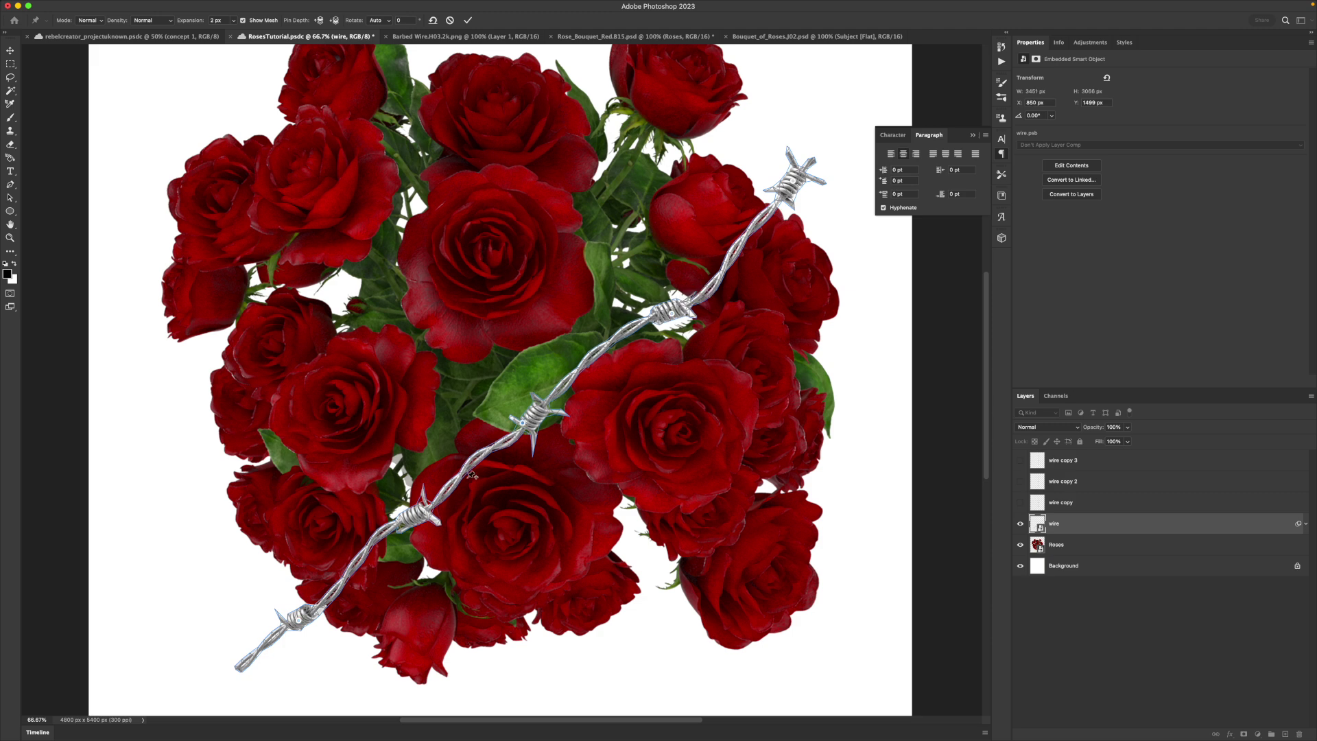
left_click(409, 517)
left_click(298, 619)
Bend the wire's lower tail upward into a hook and adjust the pins on the two lowest barbs.
left_click_drag(261, 648, 296, 567)
left_click_drag(302, 626, 321, 623)
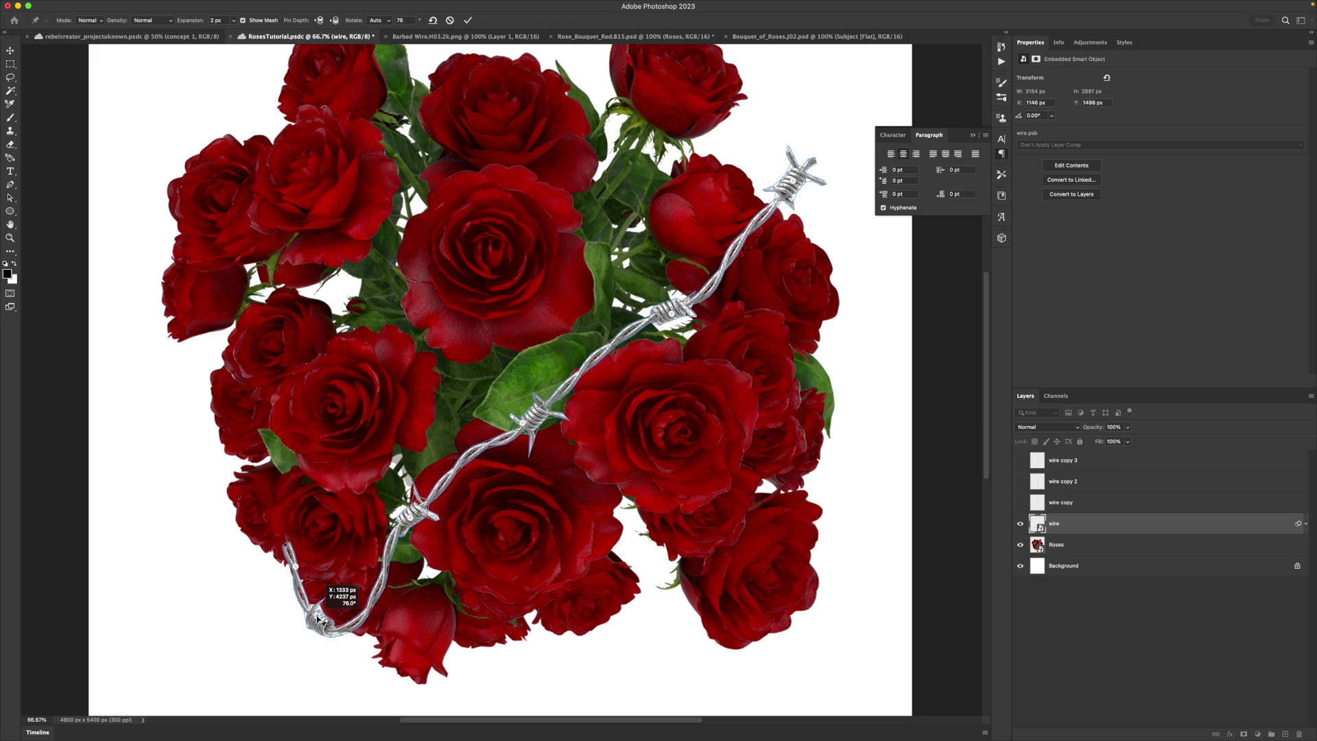
left_click_drag(295, 566, 298, 574)
mouse_move(410, 507)
left_mouse_down()
mouse_move(424, 465)
mouse_move(410, 511)
left_mouse_up()
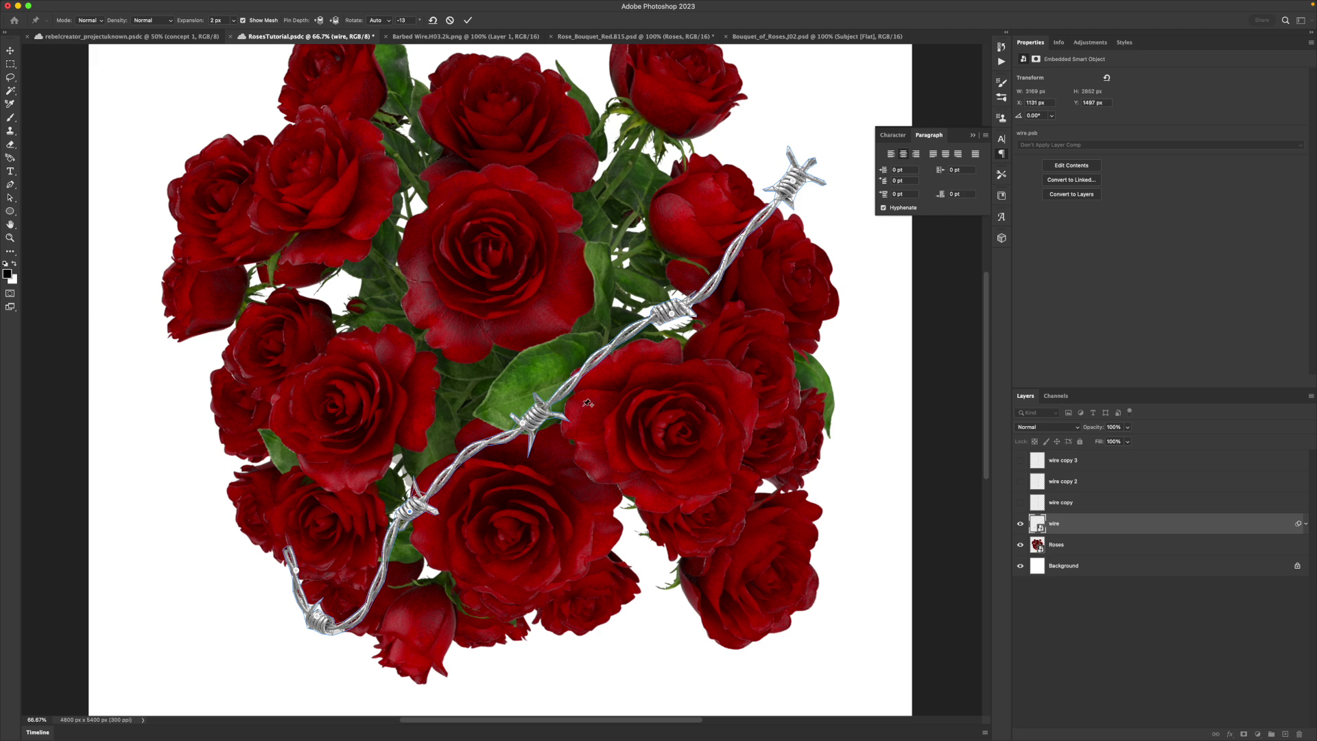
Shift the wire's middle barbs slightly, curl its upper tip over and downward, and apply the Puppet Warp.
left_click_drag(523, 428, 537, 415)
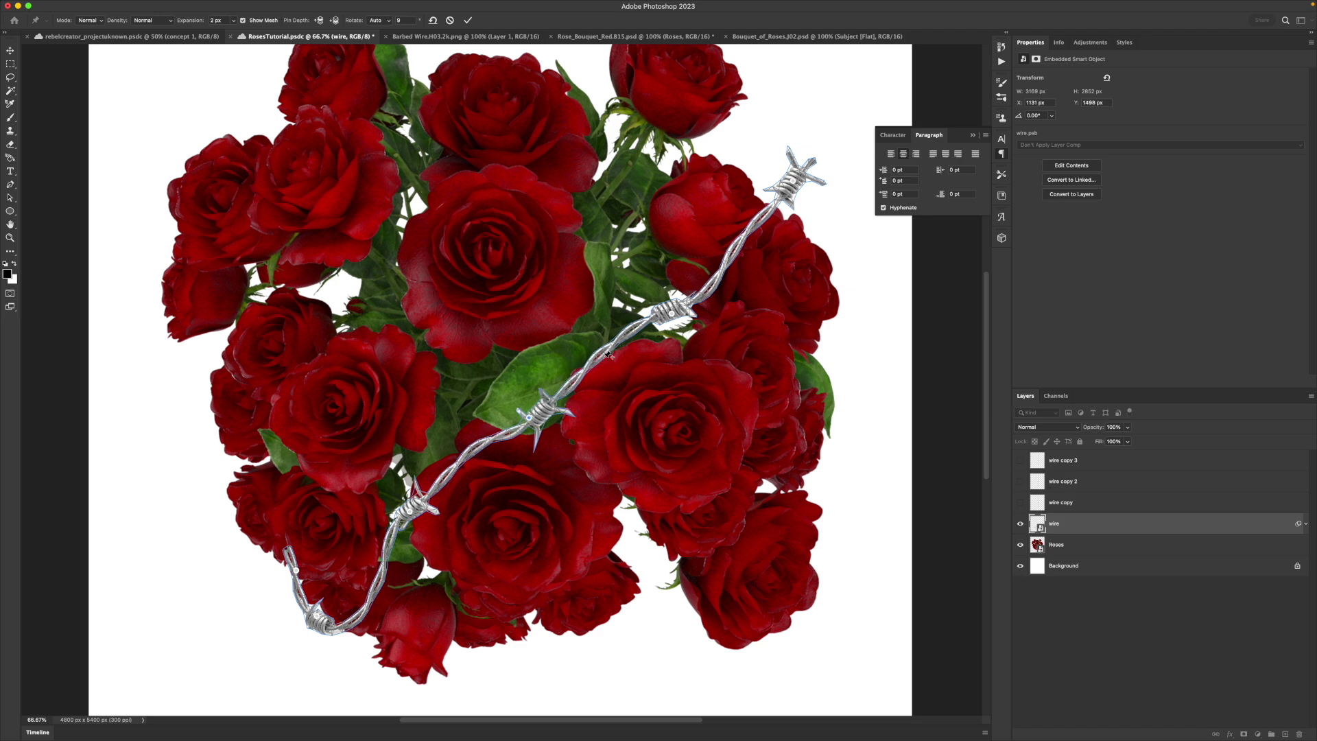
left_click_drag(672, 317, 677, 327)
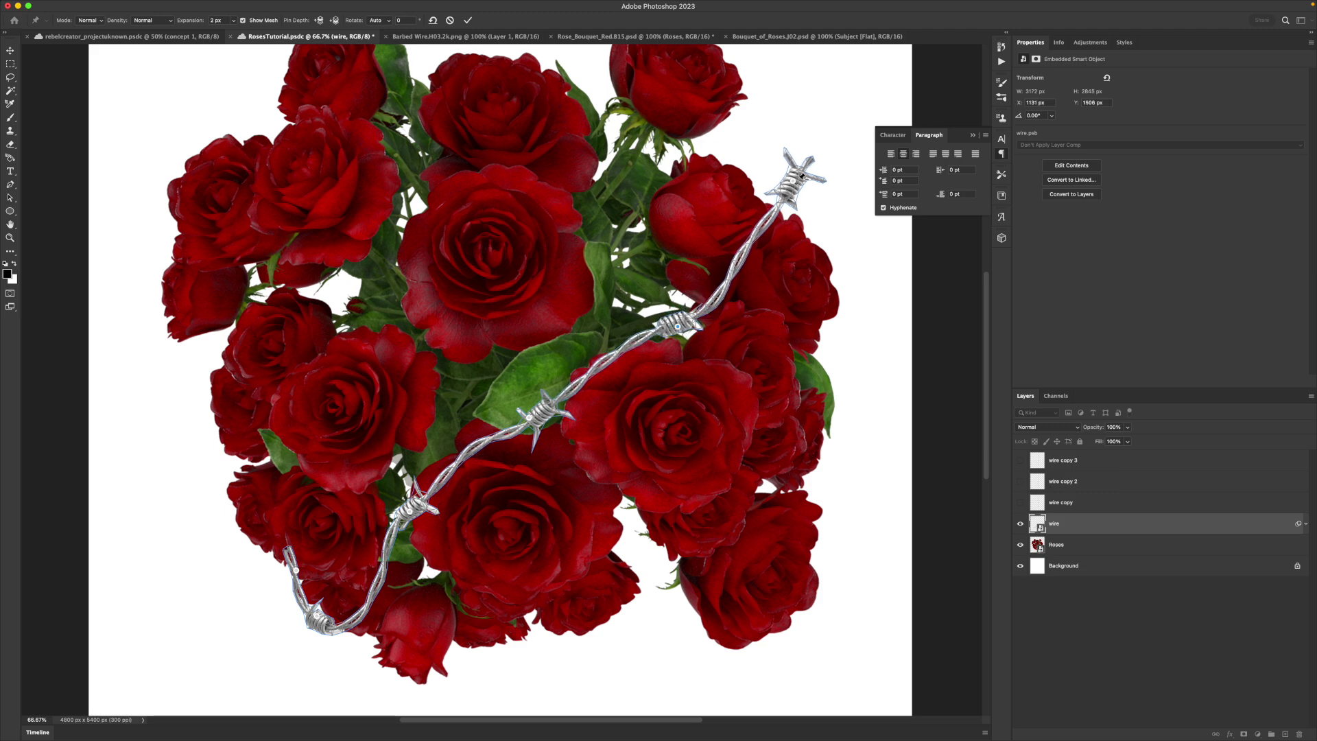
left_click_drag(794, 187, 797, 232)
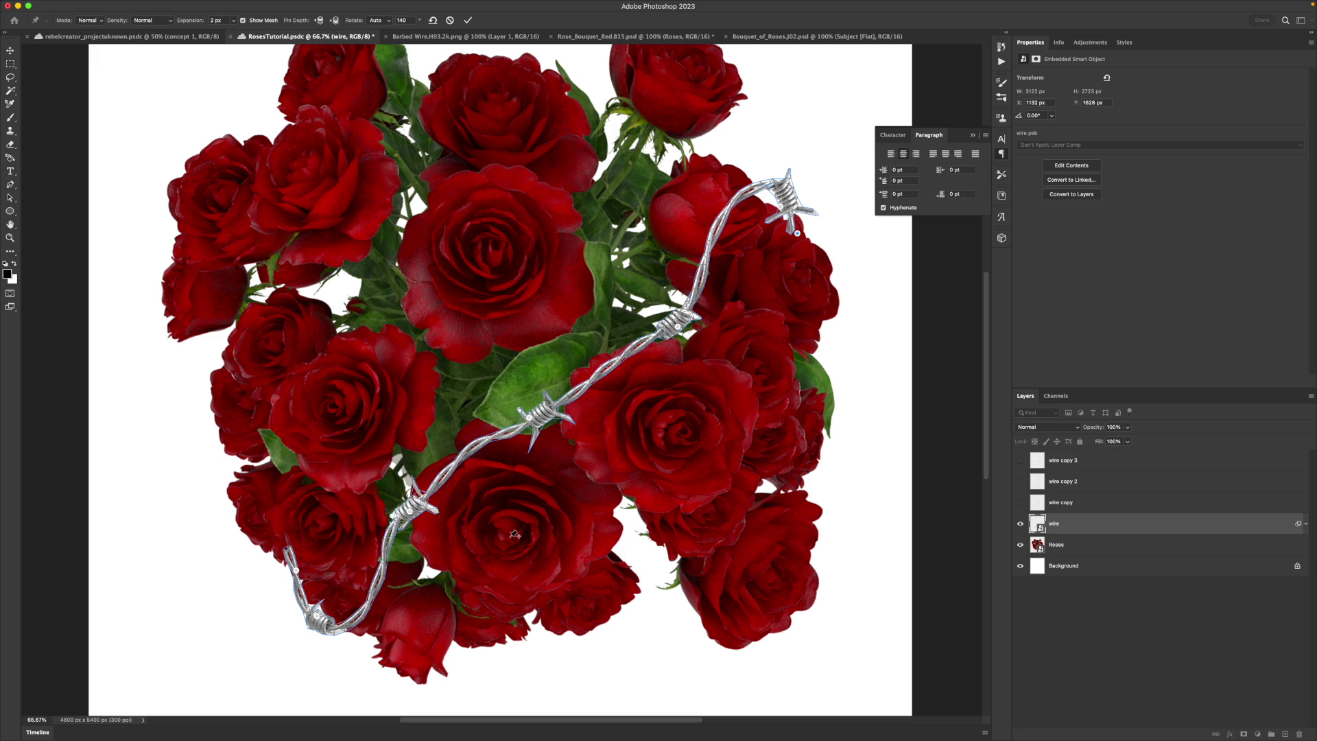
left_click(11, 51)
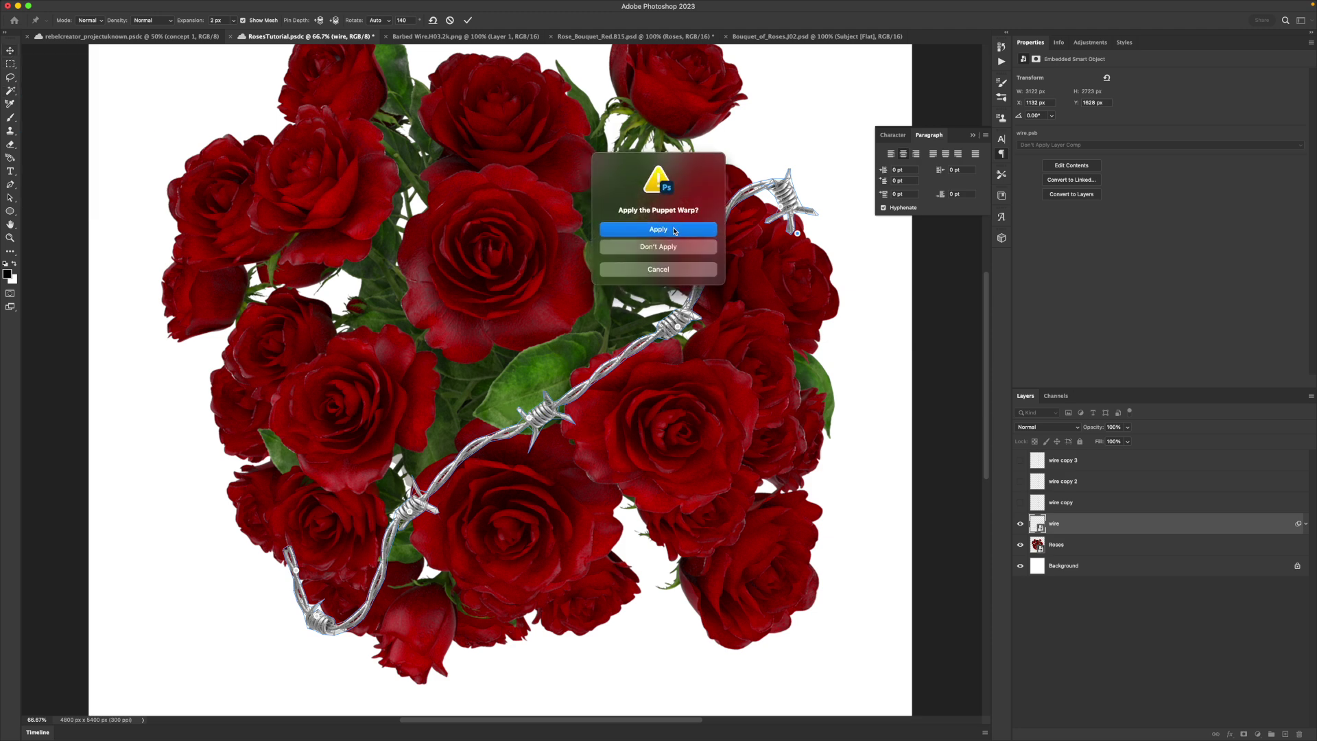
left_click(675, 231)
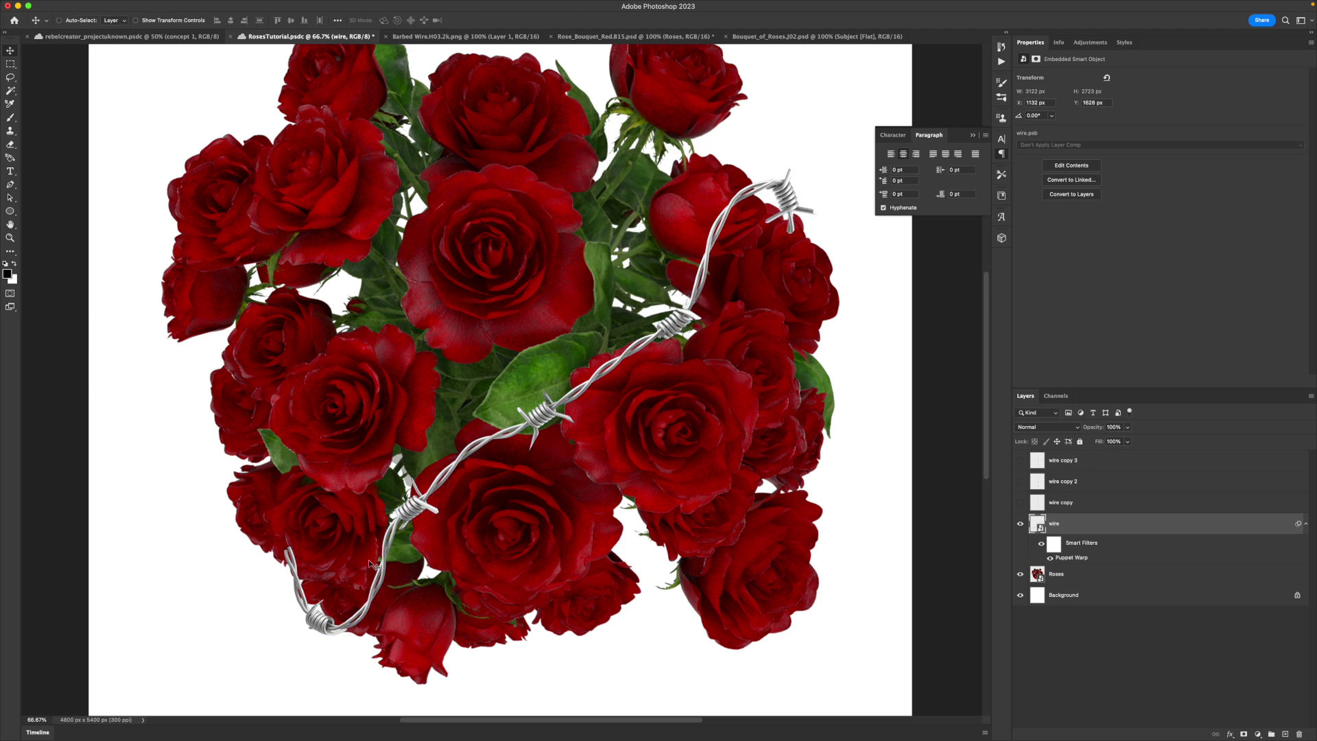
scroll(528, 463, "left", 3)
scroll(528, 463, "up", 2)
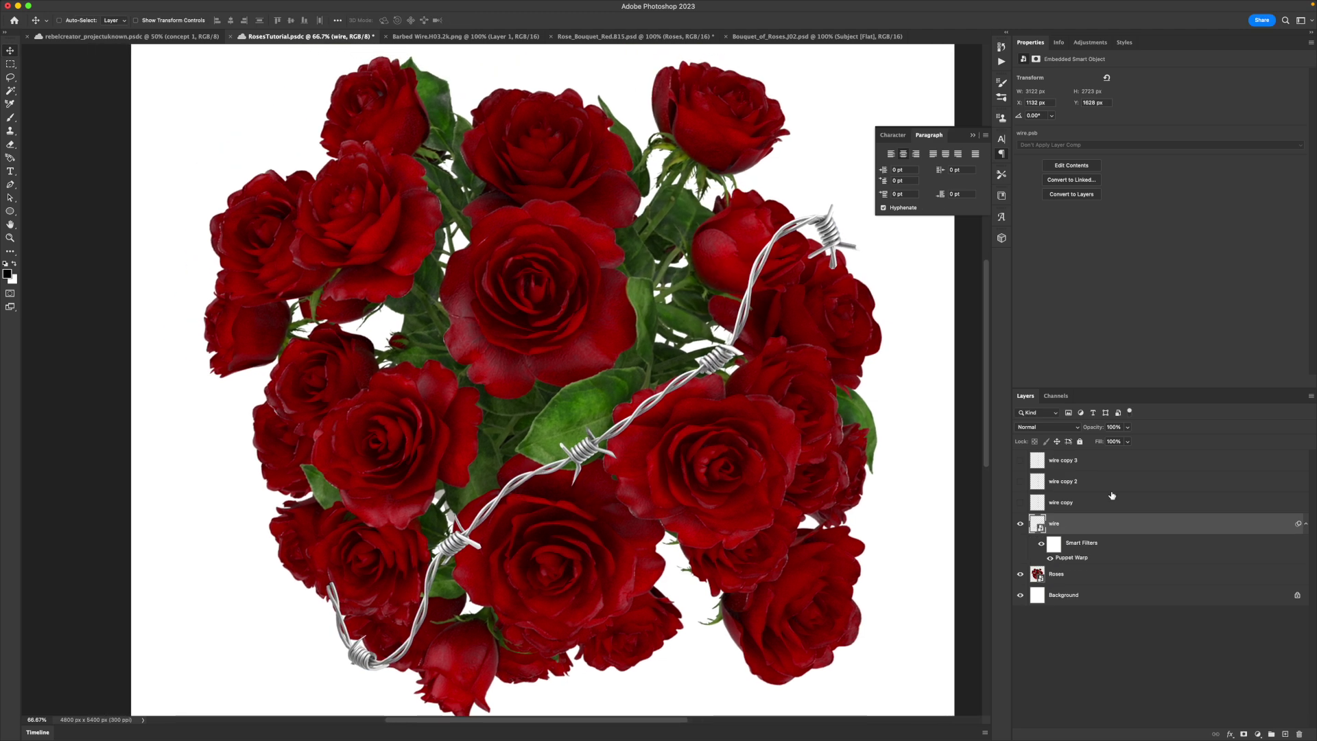
left_click_drag(725, 475, 726, 448)
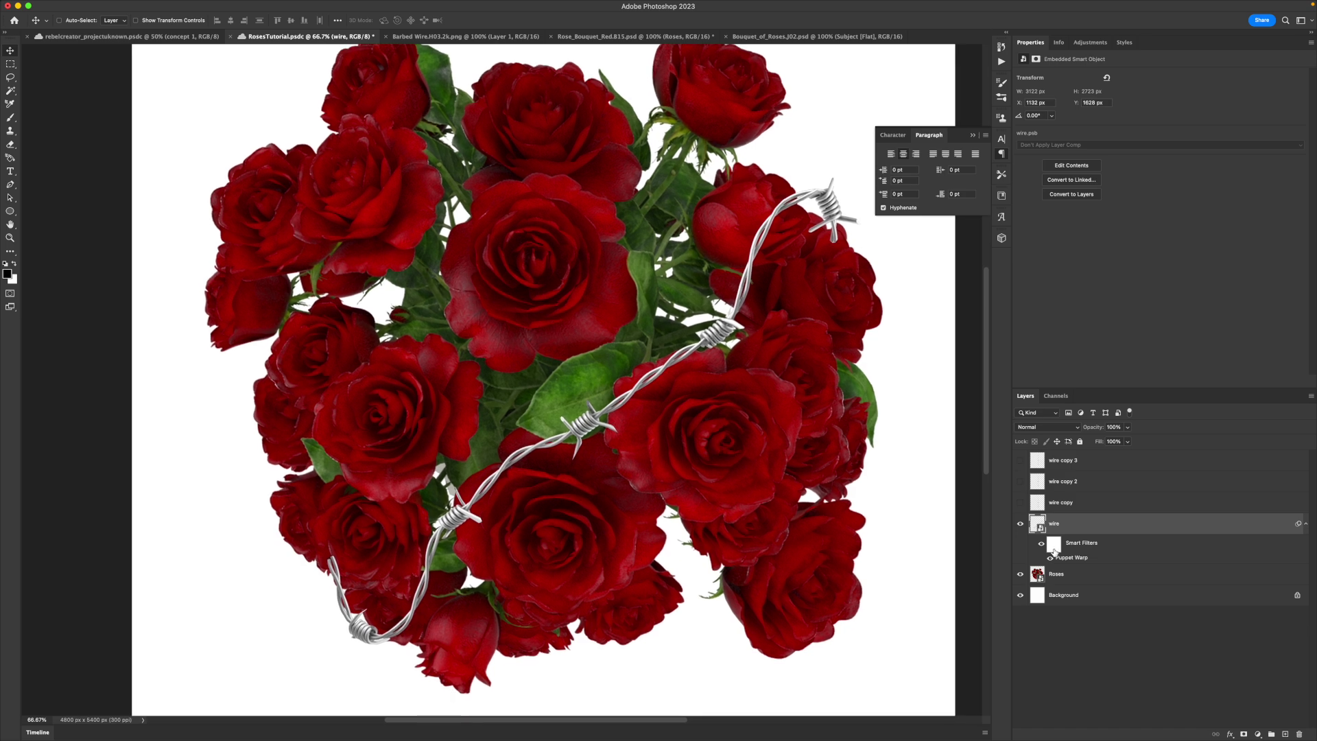
Show the wire copy layer and bend it with Puppet Warp into a diagonal strand from the upper-left roses to the lower-right rose.
left_click(1059, 505)
key("z")
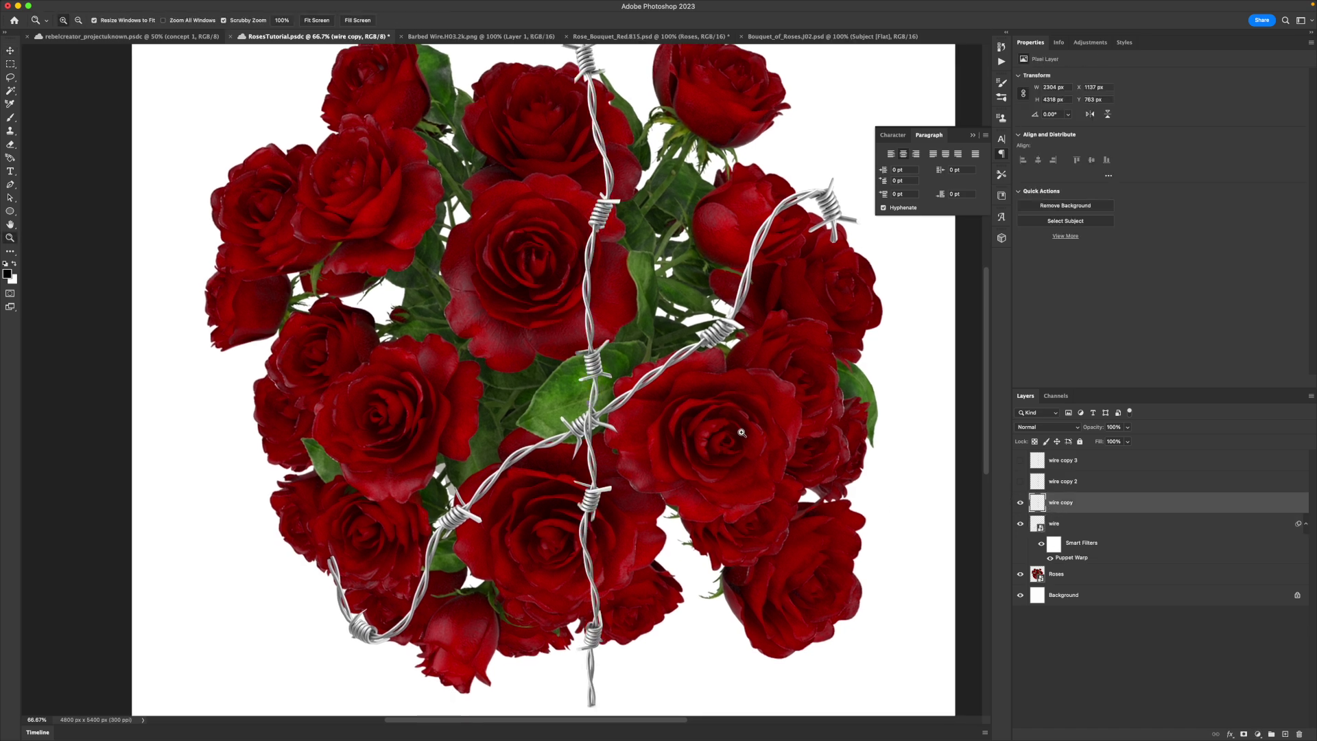
left_click(73, 46, "alt")
key("ctrl+t")
left_click_drag(624, 109, 761, 155)
left_click_drag(638, 526, 528, 456)
left_click_drag(474, 652, 302, 647)
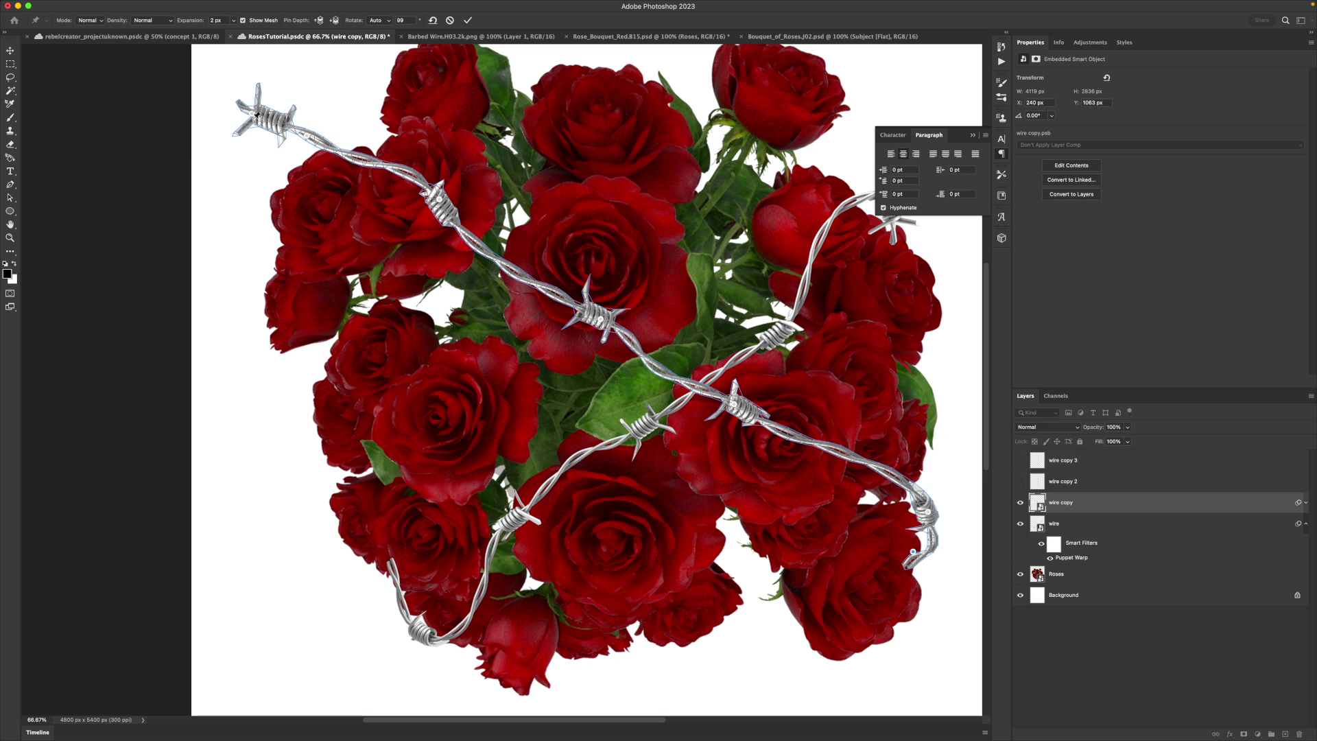
left_click_drag(254, 119, 317, 135)
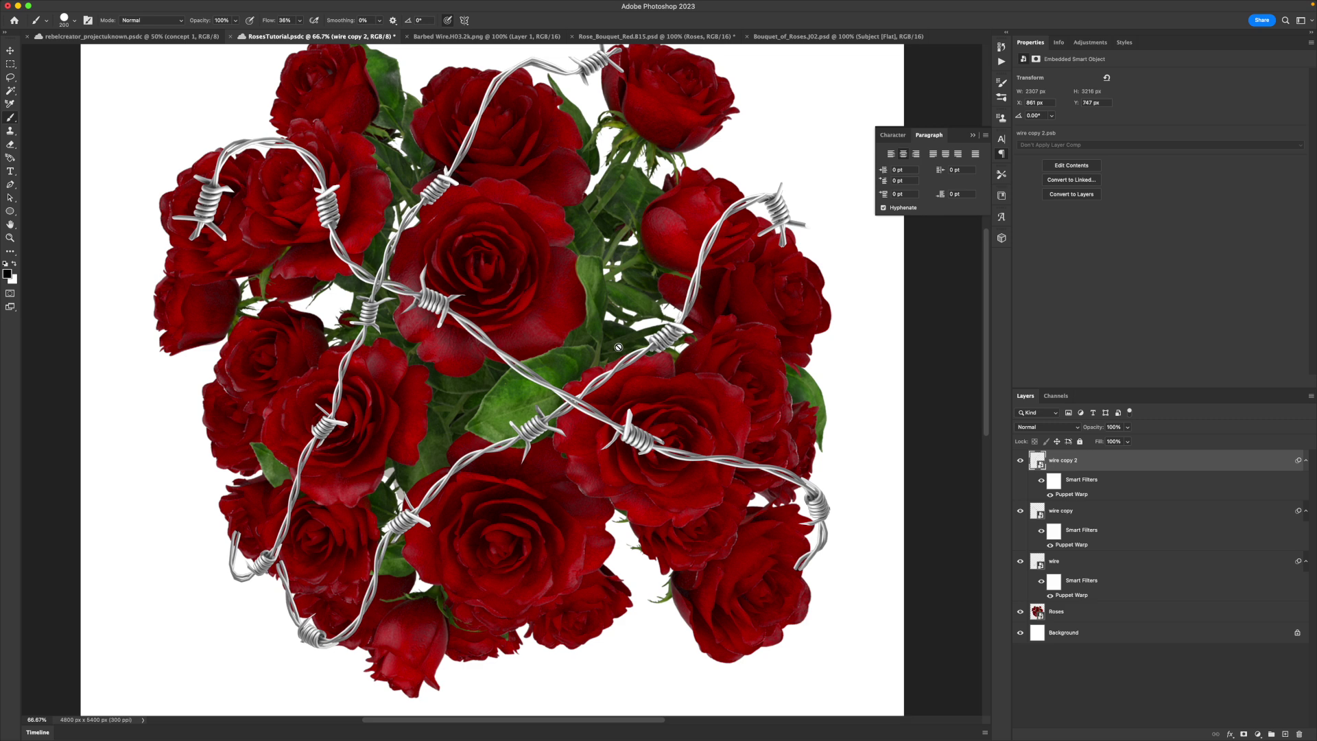
Group the three wire layers and name the group Wires.
scroll(653, 363, "left", 2)
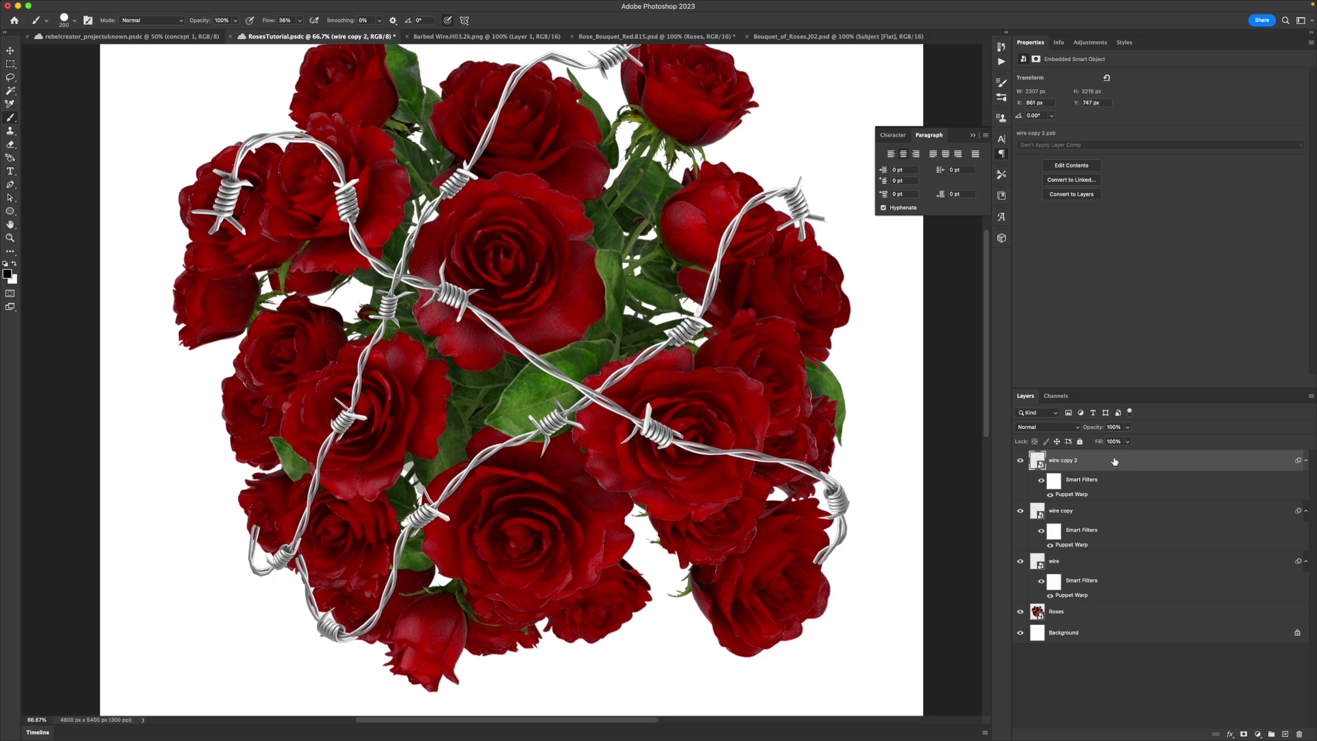
left_click(1079, 569, "shift")
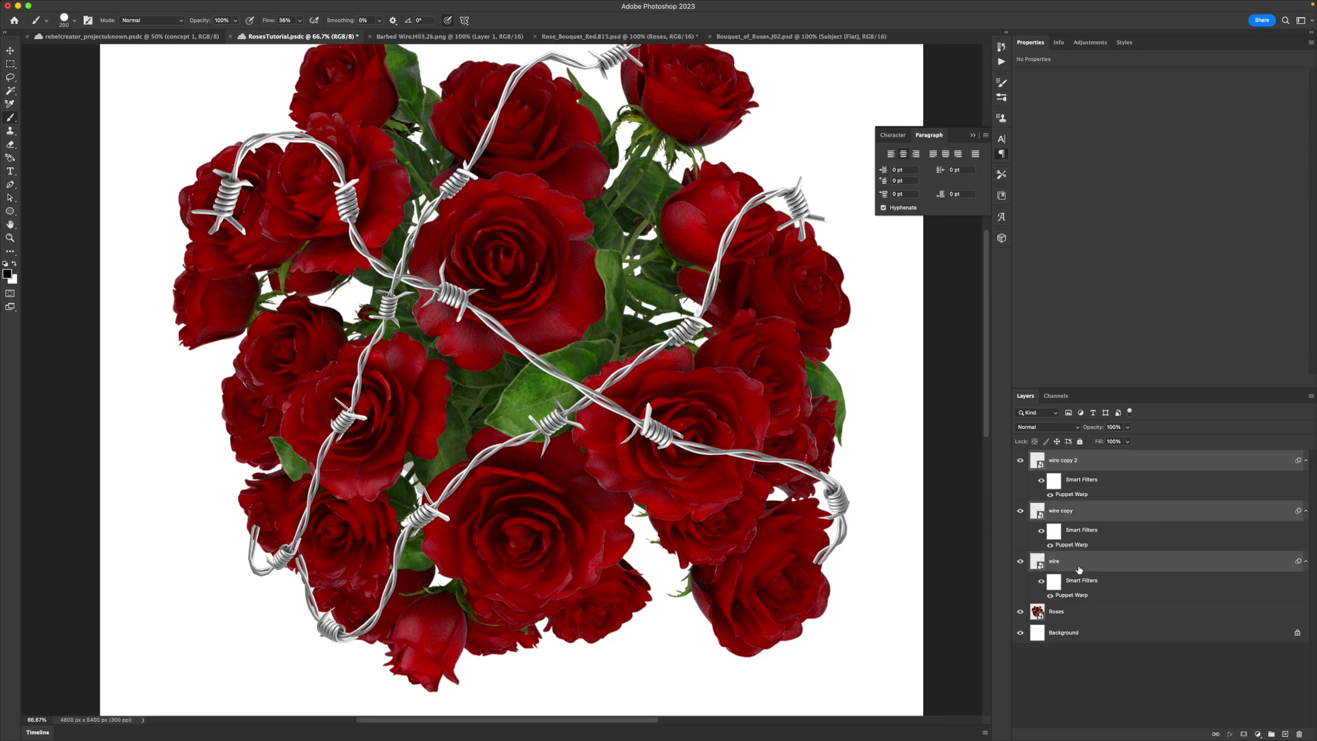
key("super+g")
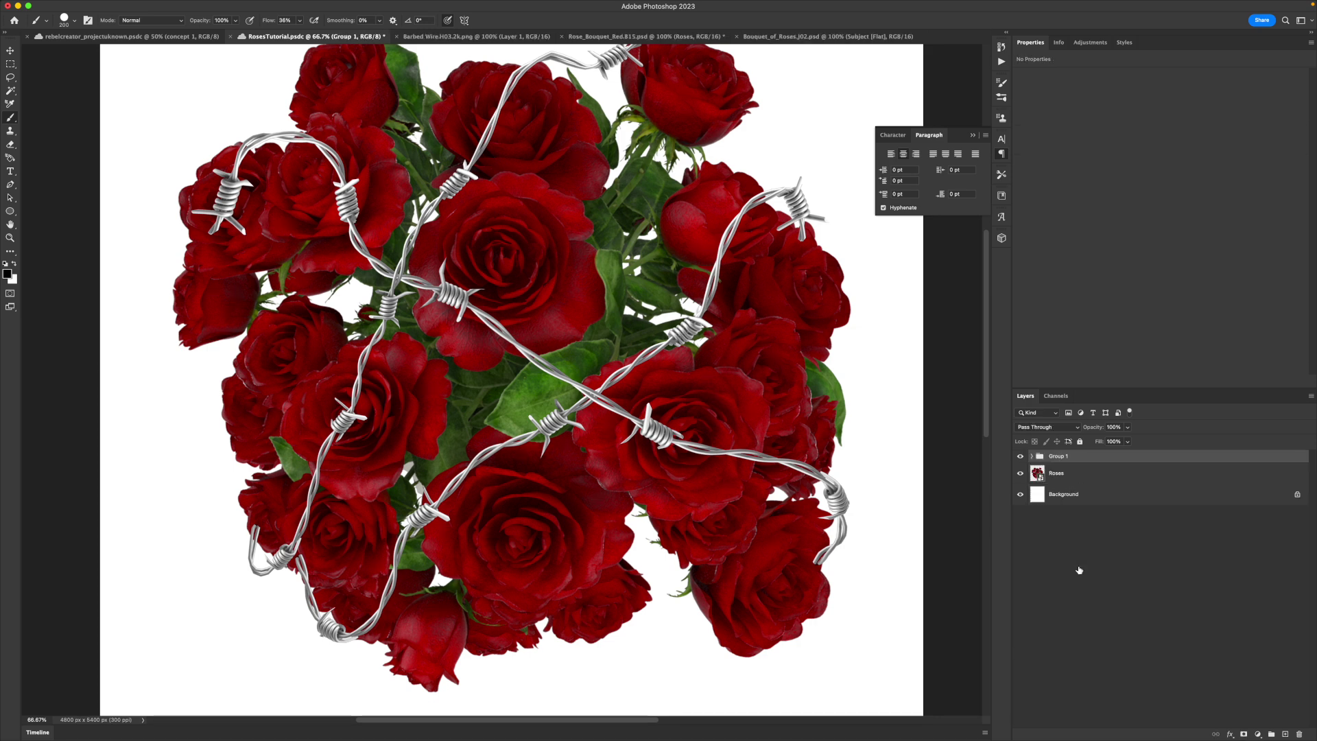
double_click(1062, 457)
type("Wires")
key("Return")
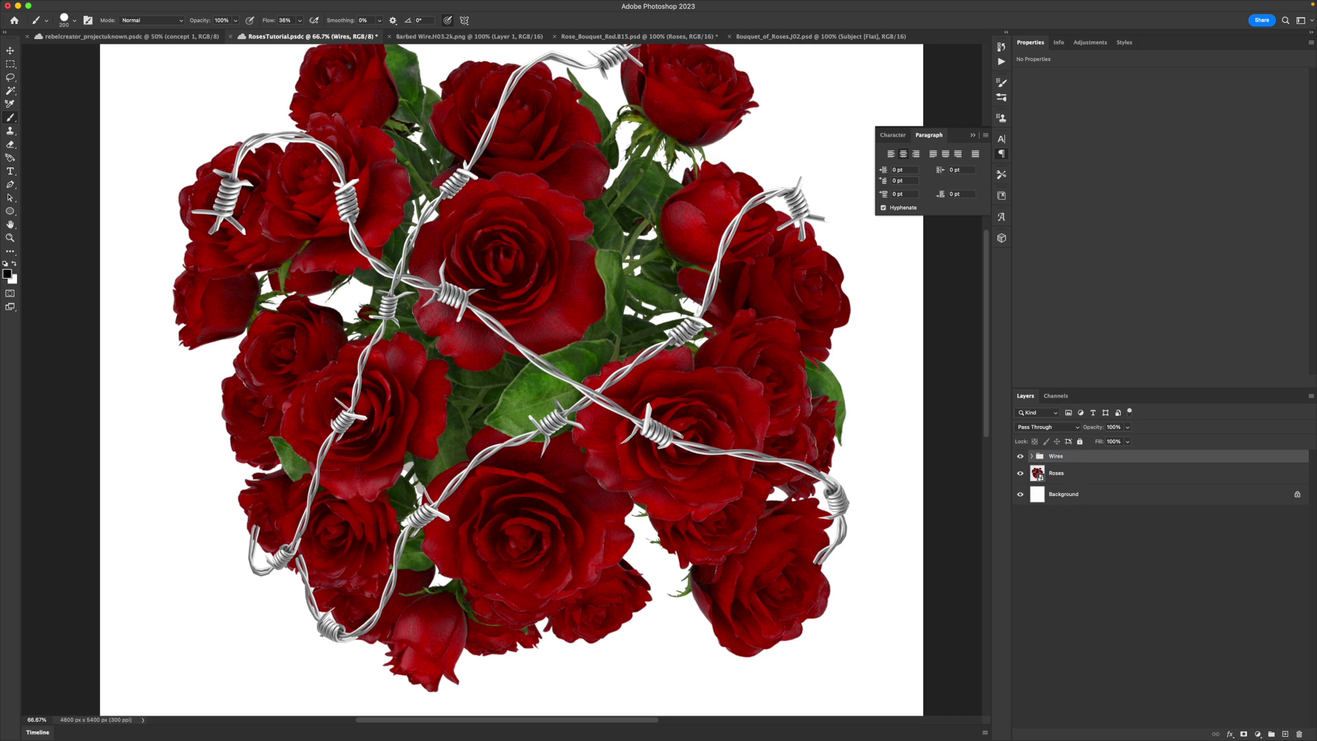
Expand the Wires group and hide wire copy 2 and wire copy, leaving only the original wire visible.
left_click(1032, 456)
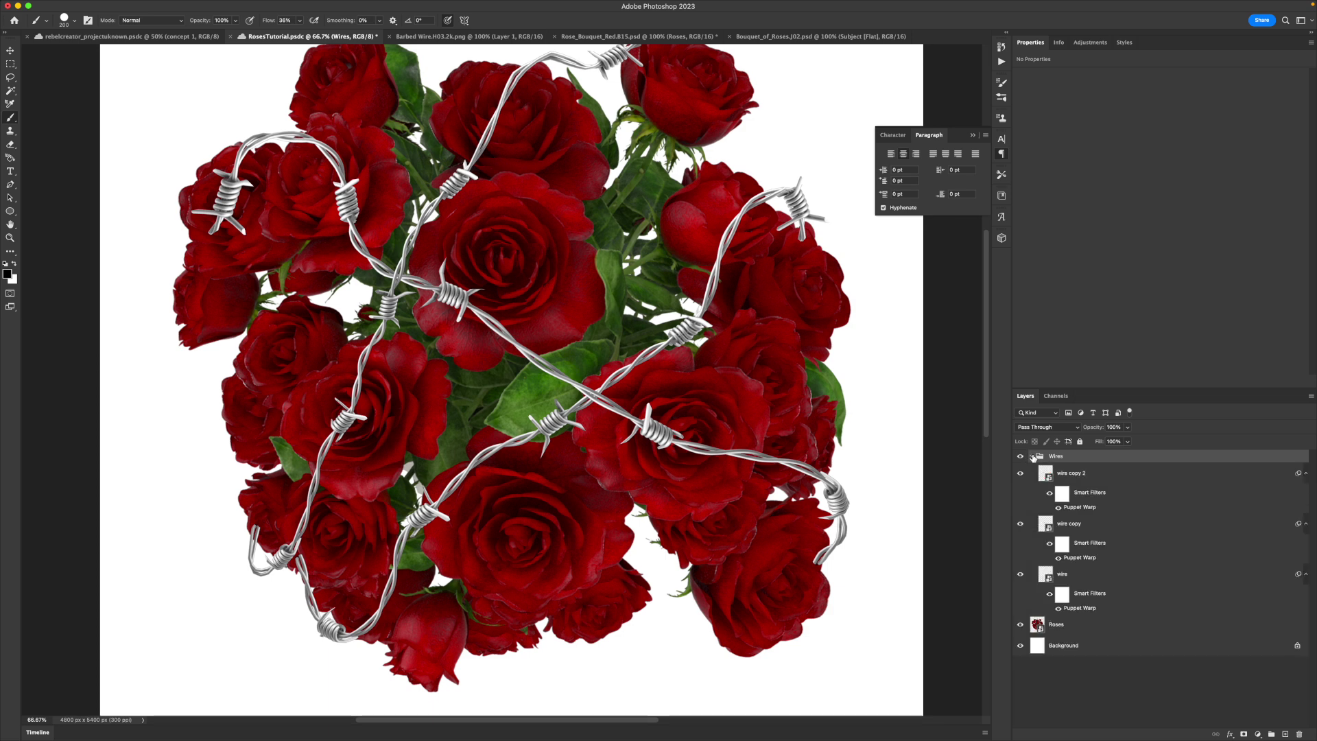
left_click(1087, 475)
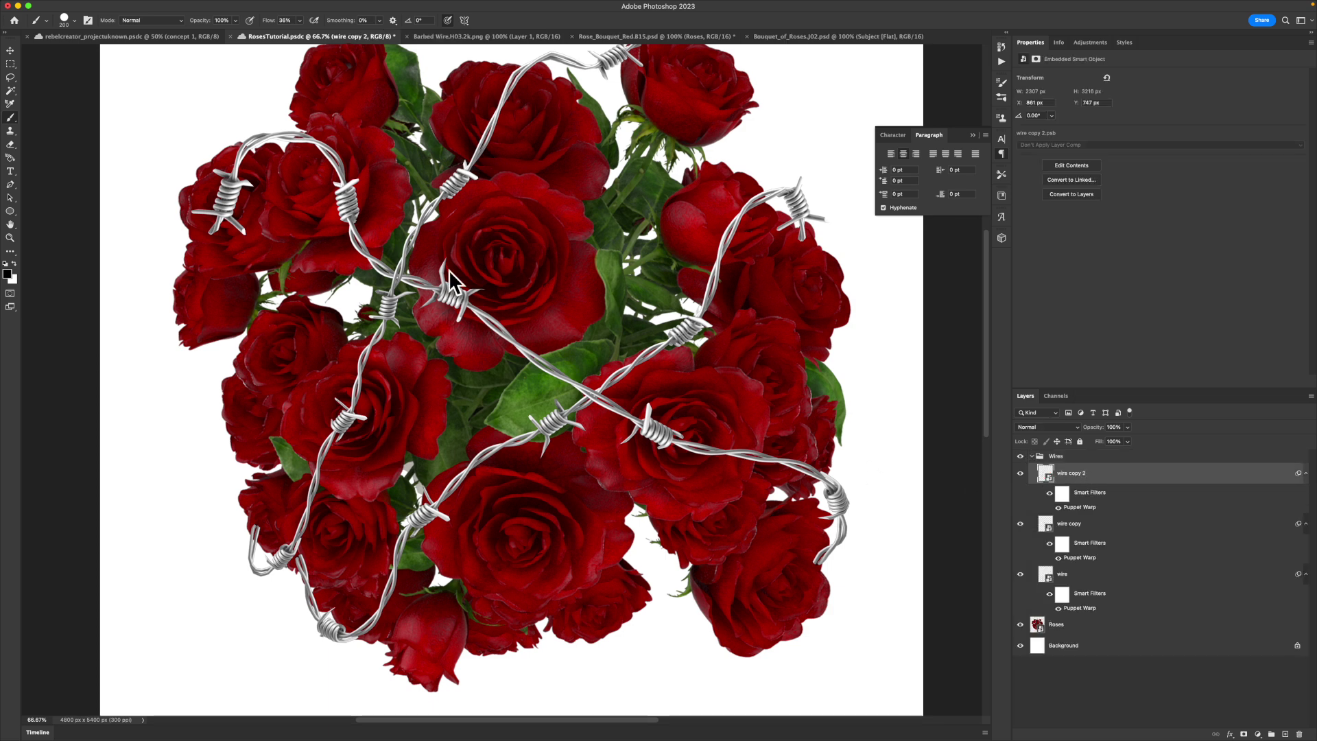
left_click(1020, 474)
left_click(1021, 526)
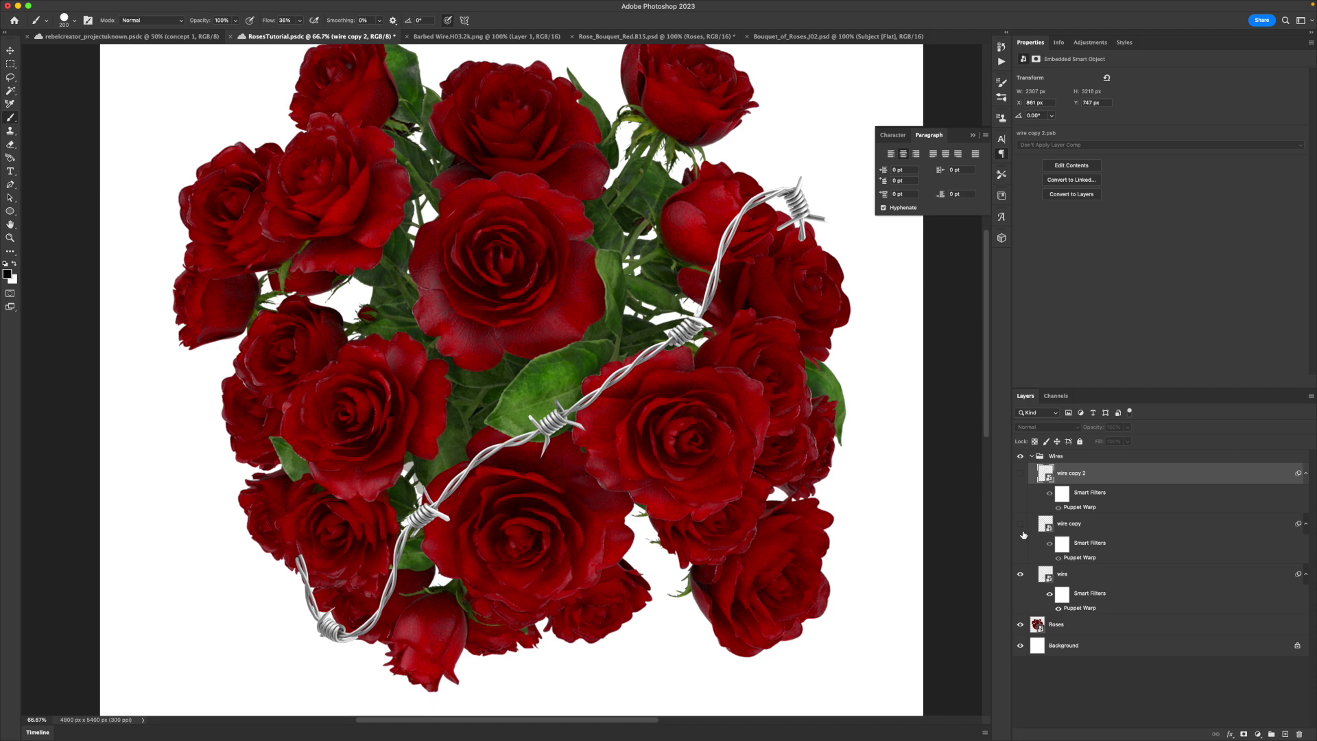
left_click(1020, 577)
left_click(1020, 576)
key("z")
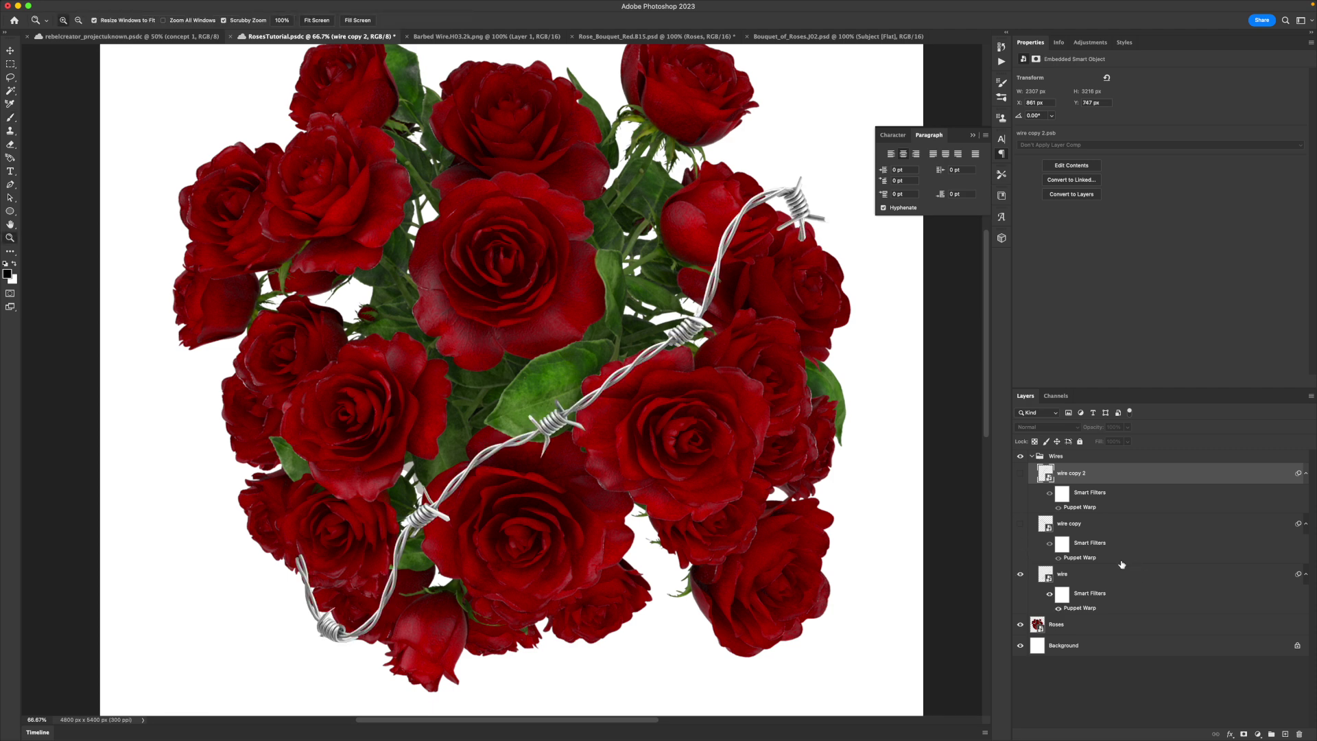
Add a layer mask to the wire layer and make that mask active instead of the Smart Filters mask.
left_click(1073, 580)
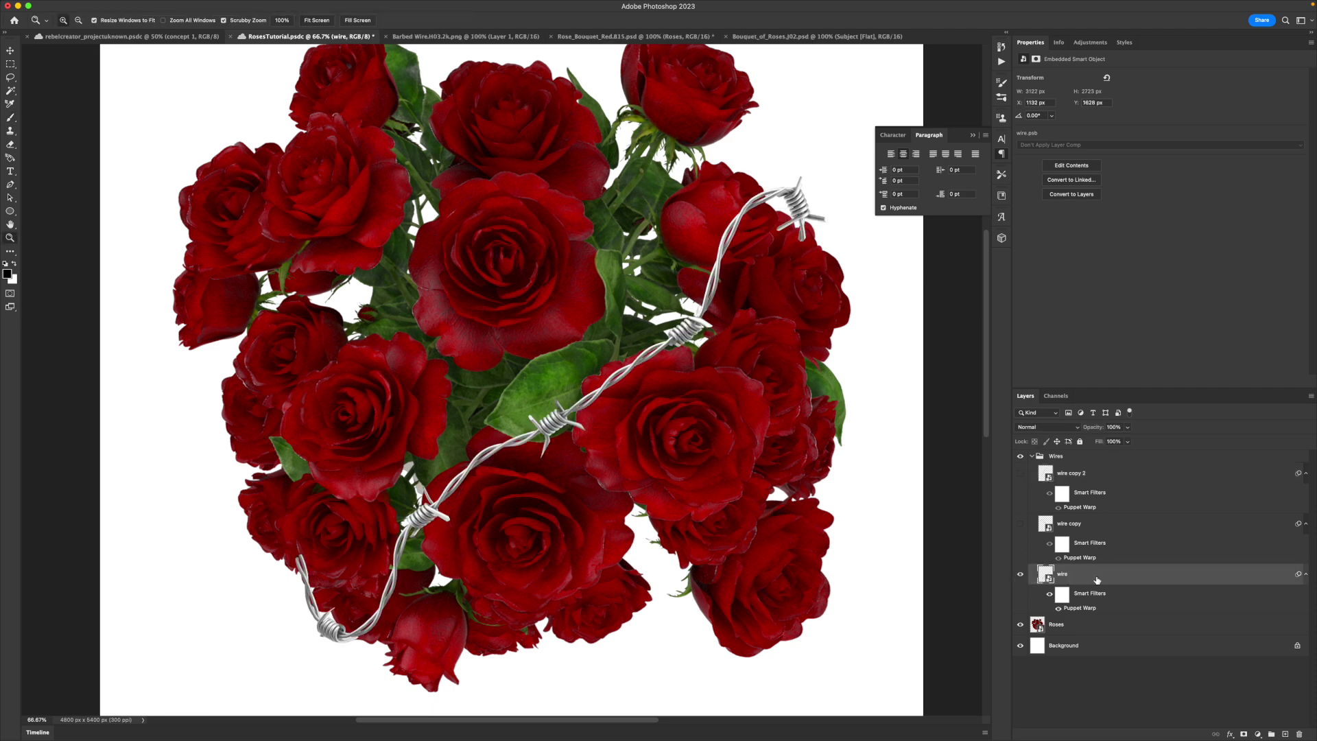
left_click(1244, 734)
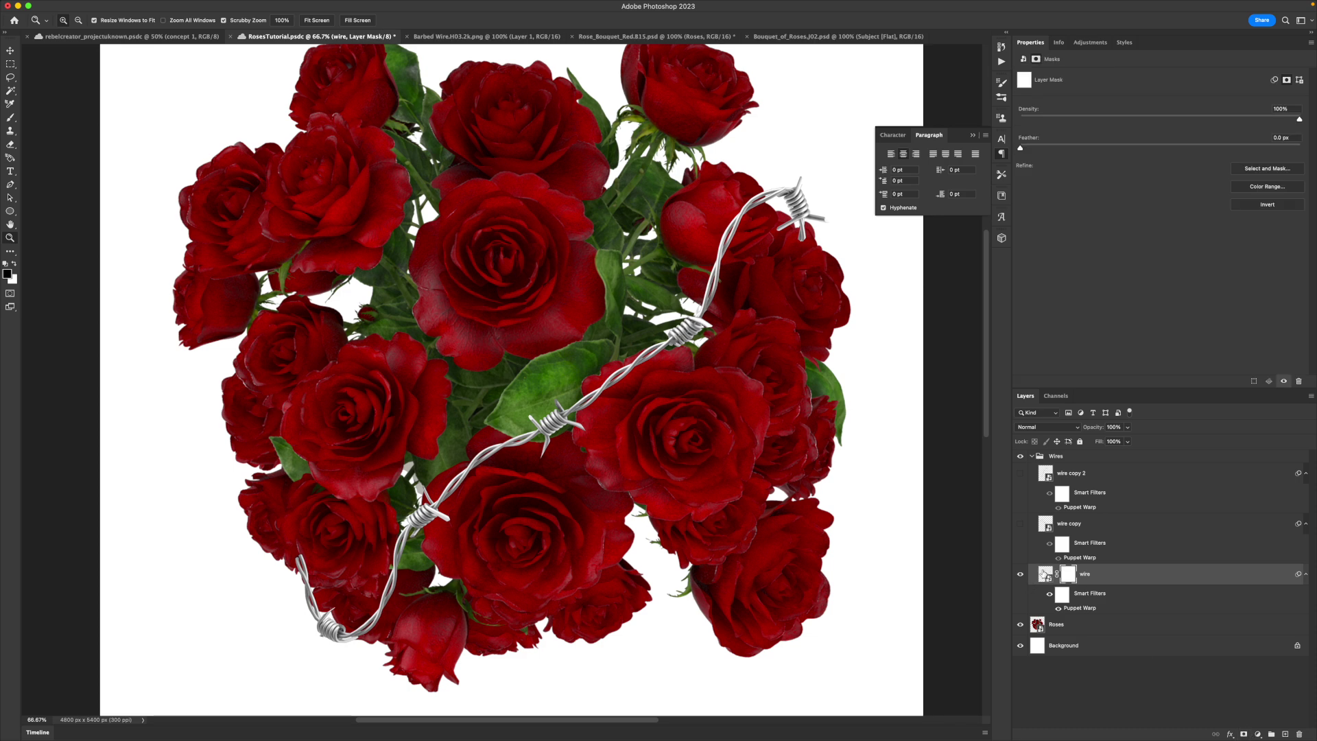
left_click(1097, 603)
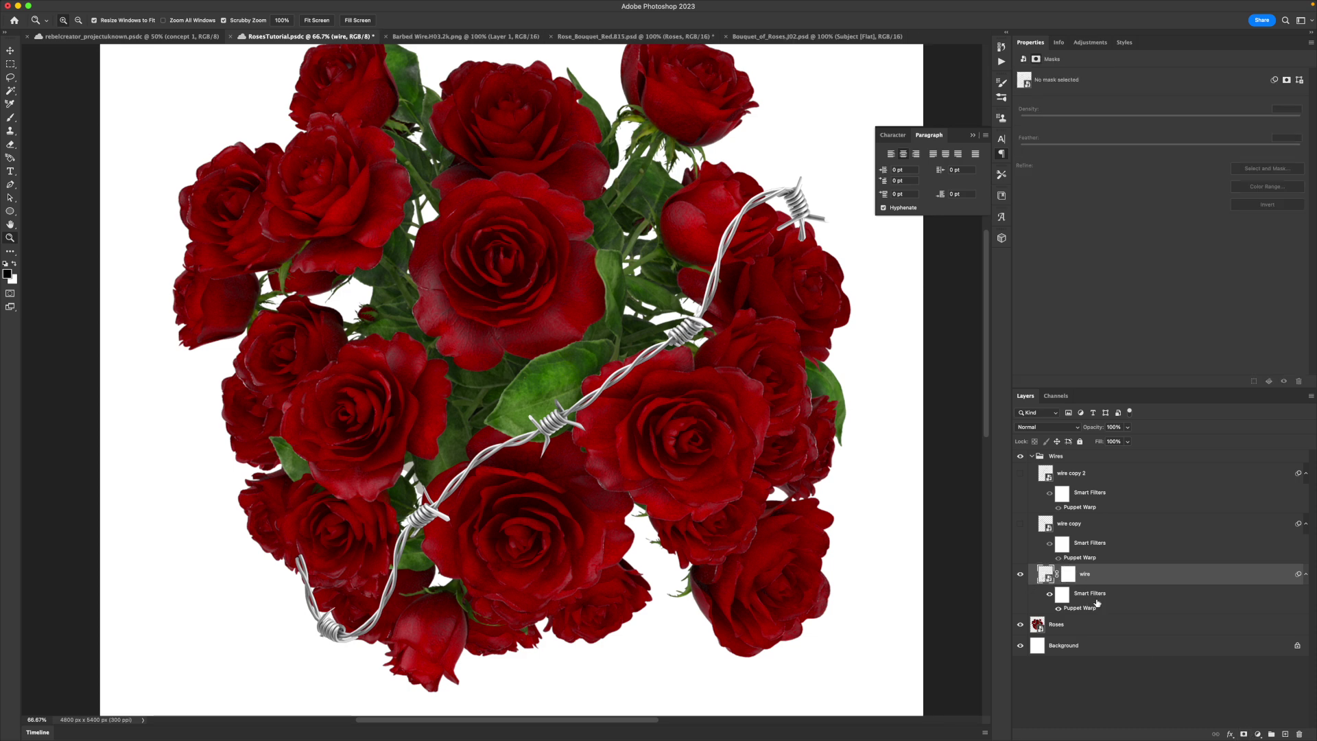
left_click(1062, 596)
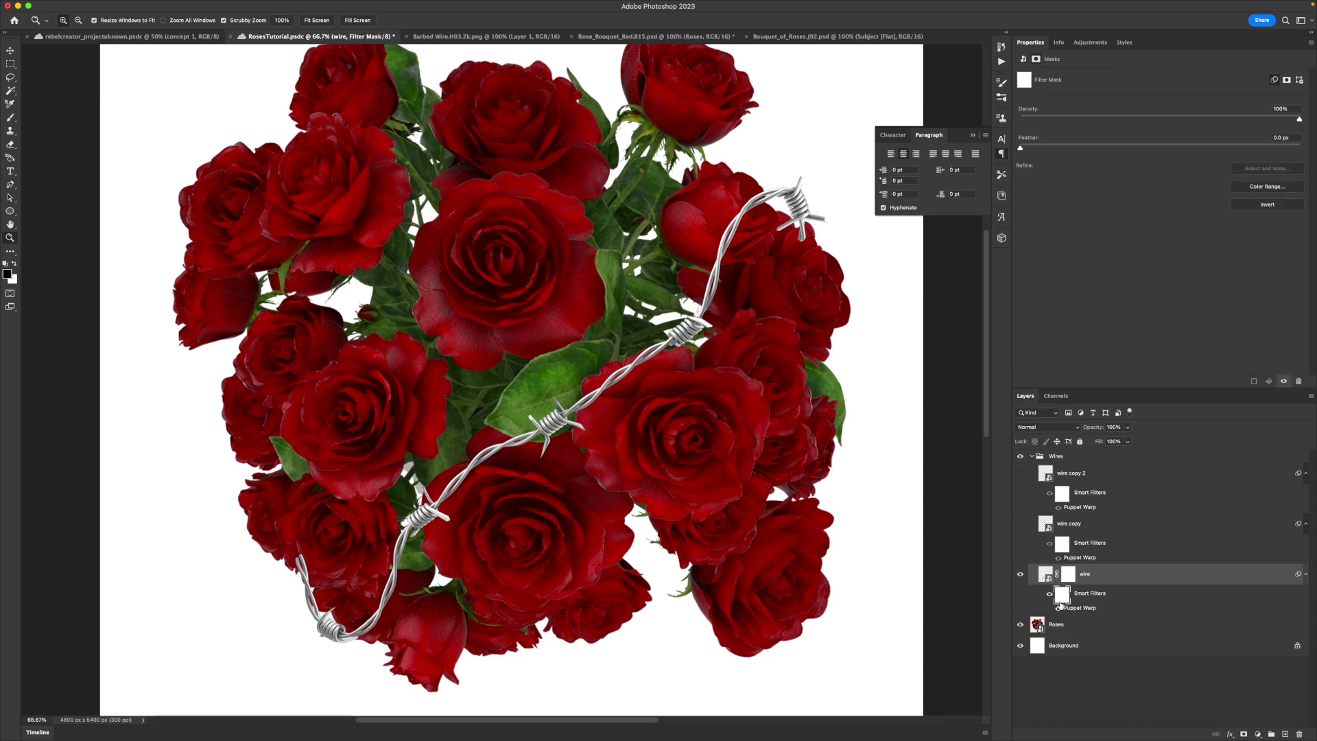
left_click(1104, 602)
left_click(1068, 578)
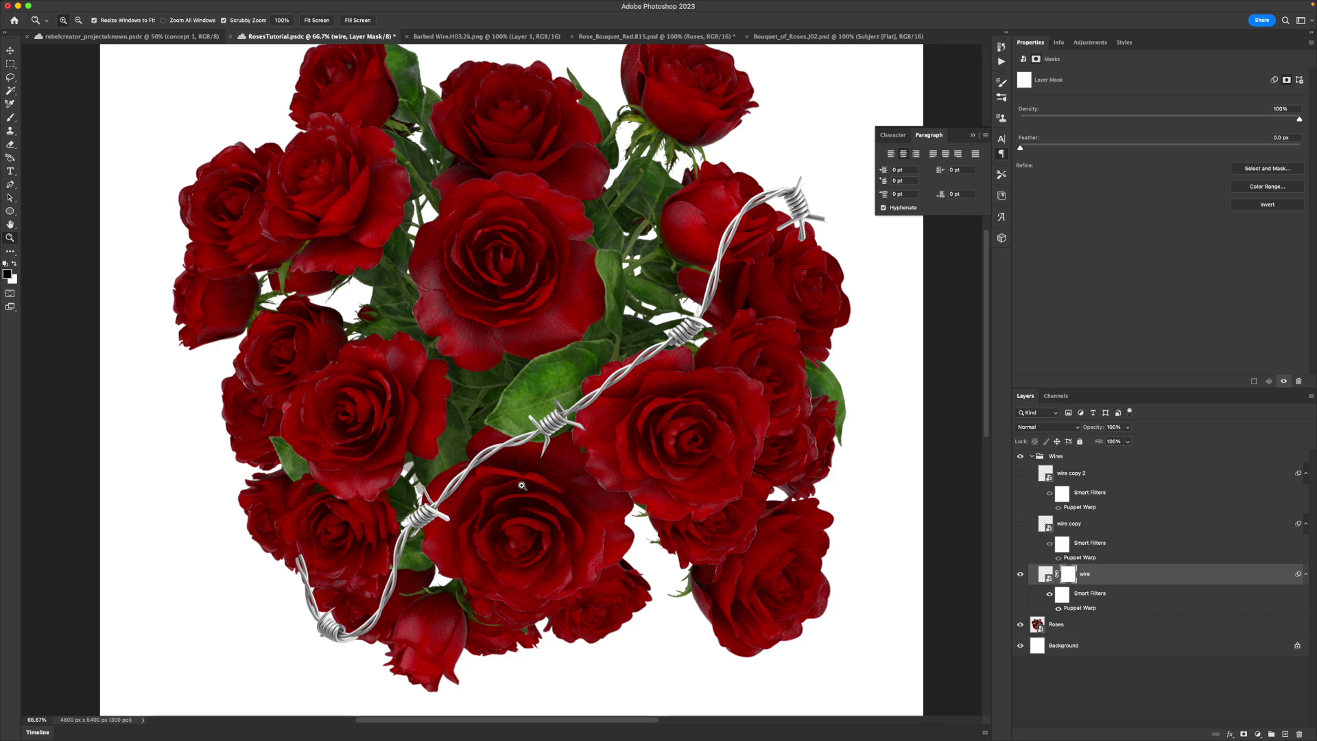
Mask out the wire's loose lower-left end along the rose's petal edge, using progressively smaller brush sizes.
left_click_drag(352, 583, 418, 500)
left_click(418, 501)
left_click_drag(358, 480, 397, 377)
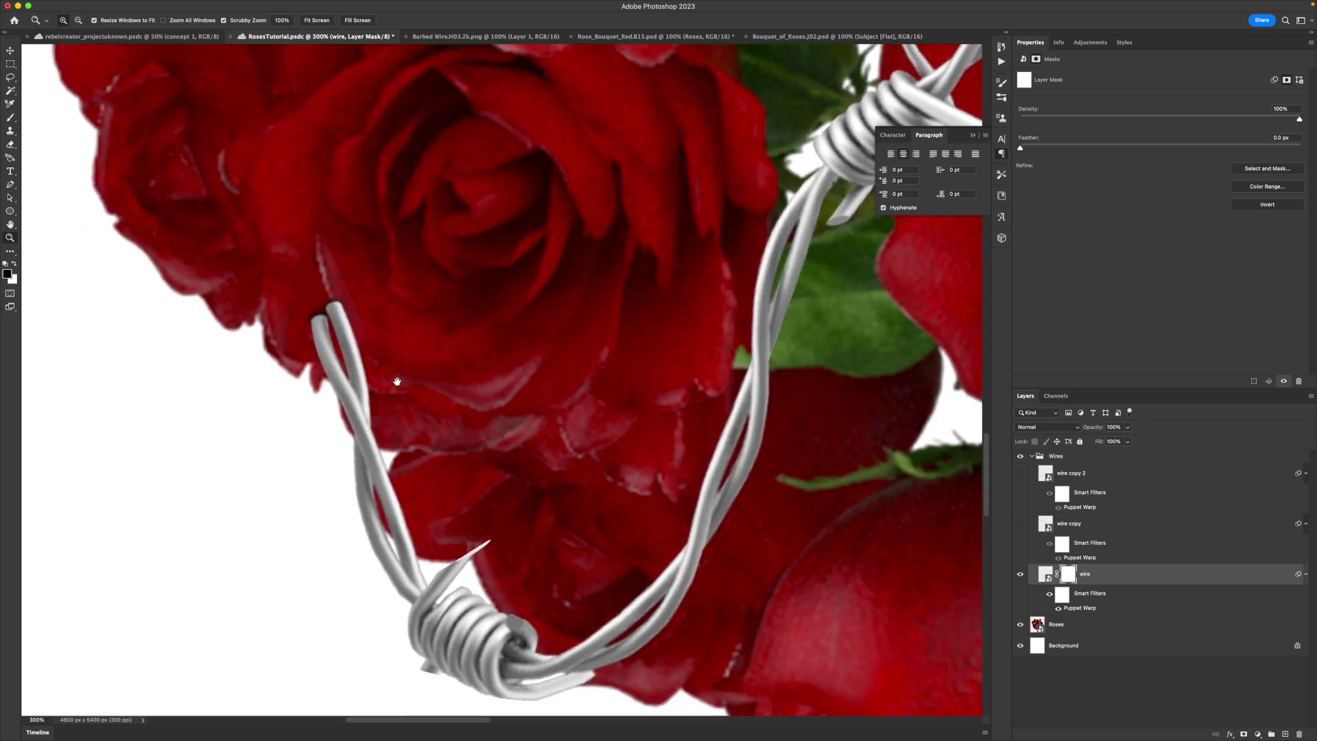
key("b")
key("bracketleft")
key("bracketleft")
key("bracketleft")
key("bracketleft")
key("bracketleft")
key("bracketleft")
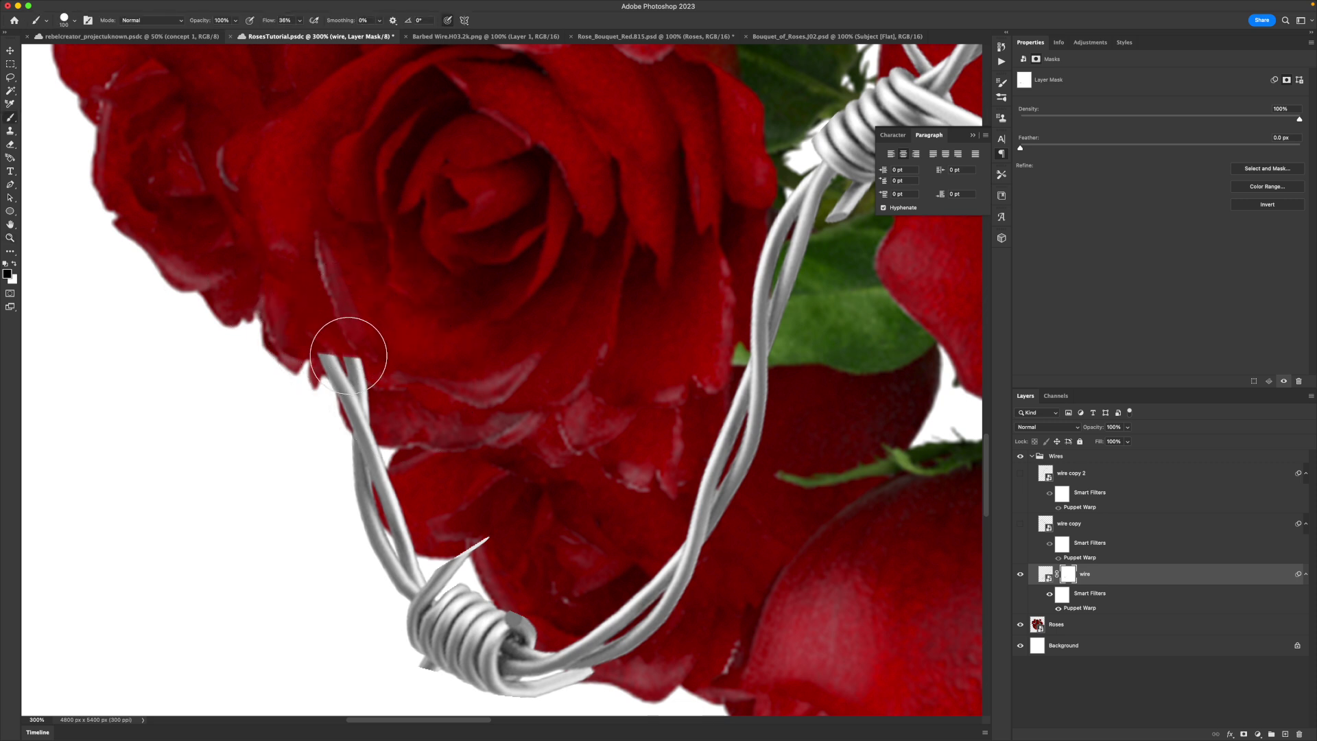
mouse_move(356, 334)
left_mouse_down()
mouse_move(375, 368)
mouse_move(342, 328)
mouse_move(354, 345)
mouse_move(332, 335)
mouse_move(379, 386)
mouse_move(335, 389)
mouse_move(382, 407)
mouse_move(352, 422)
mouse_move(349, 409)
mouse_move(388, 439)
mouse_move(352, 421)
left_mouse_up()
key("bracketleft")
key("bracketleft")
key("bracketleft")
key("bracketleft")
key("bracketleft")
key("bracketleft")
key("bracketleft")
key("bracketleft")
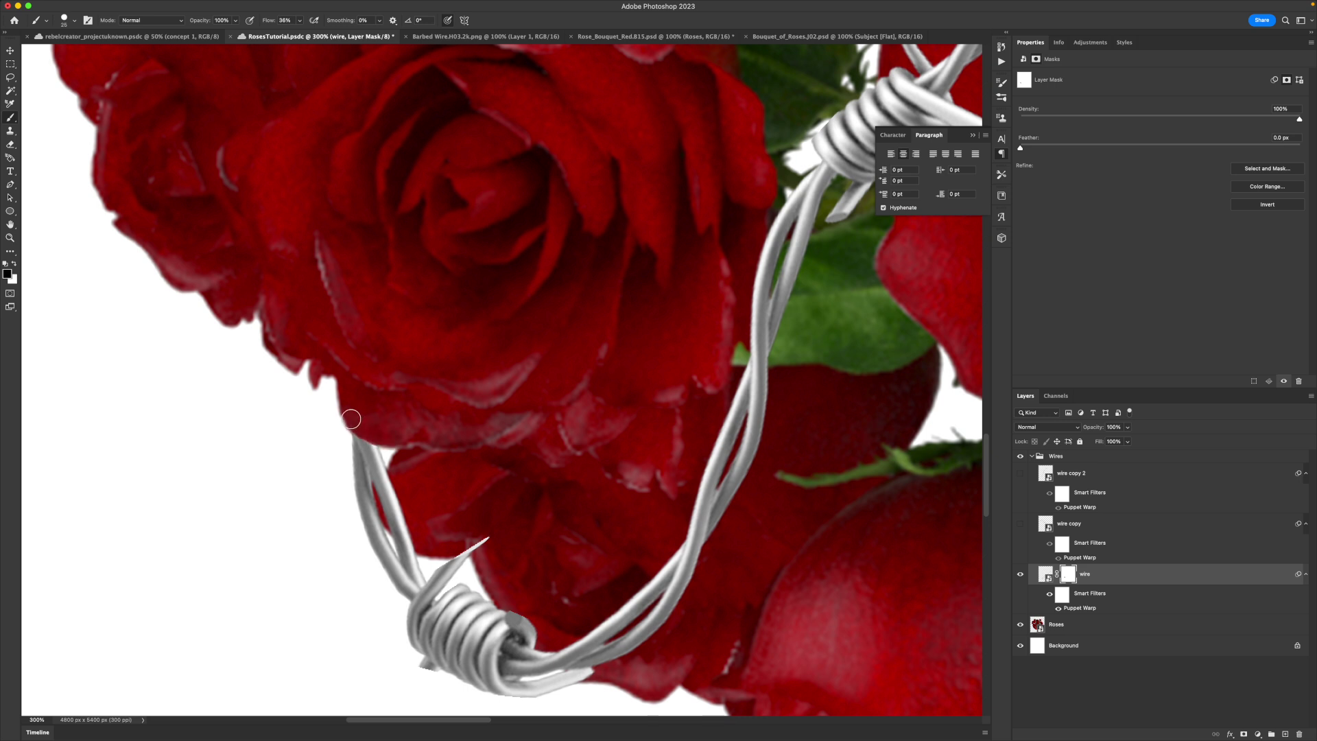
Mask out the wire where it crosses the large rose beside the green leaf, enlarging the brush for the longer stretch.
key("x")
left_click_drag(627, 454, 525, 358)
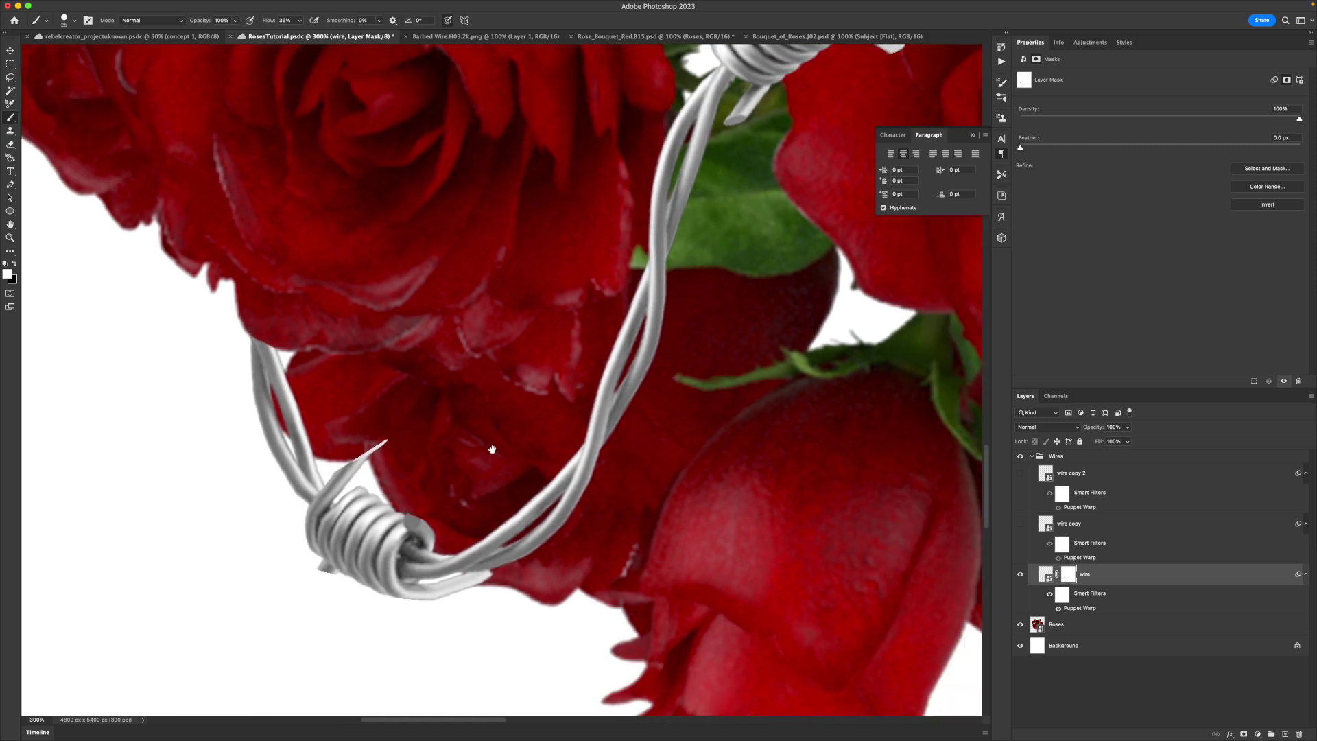
left_click_drag(727, 230, 648, 373)
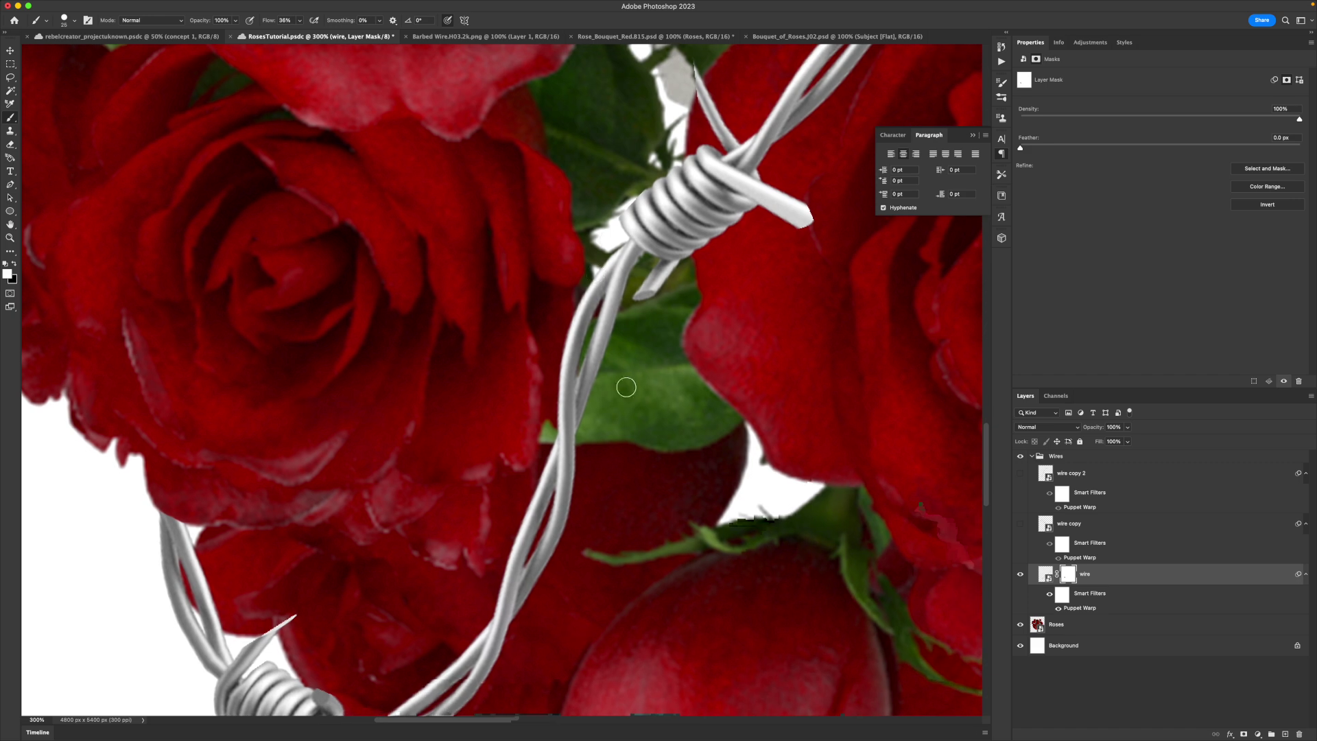
left_click_drag(695, 424, 628, 314)
left_click_drag(576, 202, 539, 351)
left_click_drag(654, 226, 629, 286)
key("z")
left_click_drag(424, 390, 364, 390)
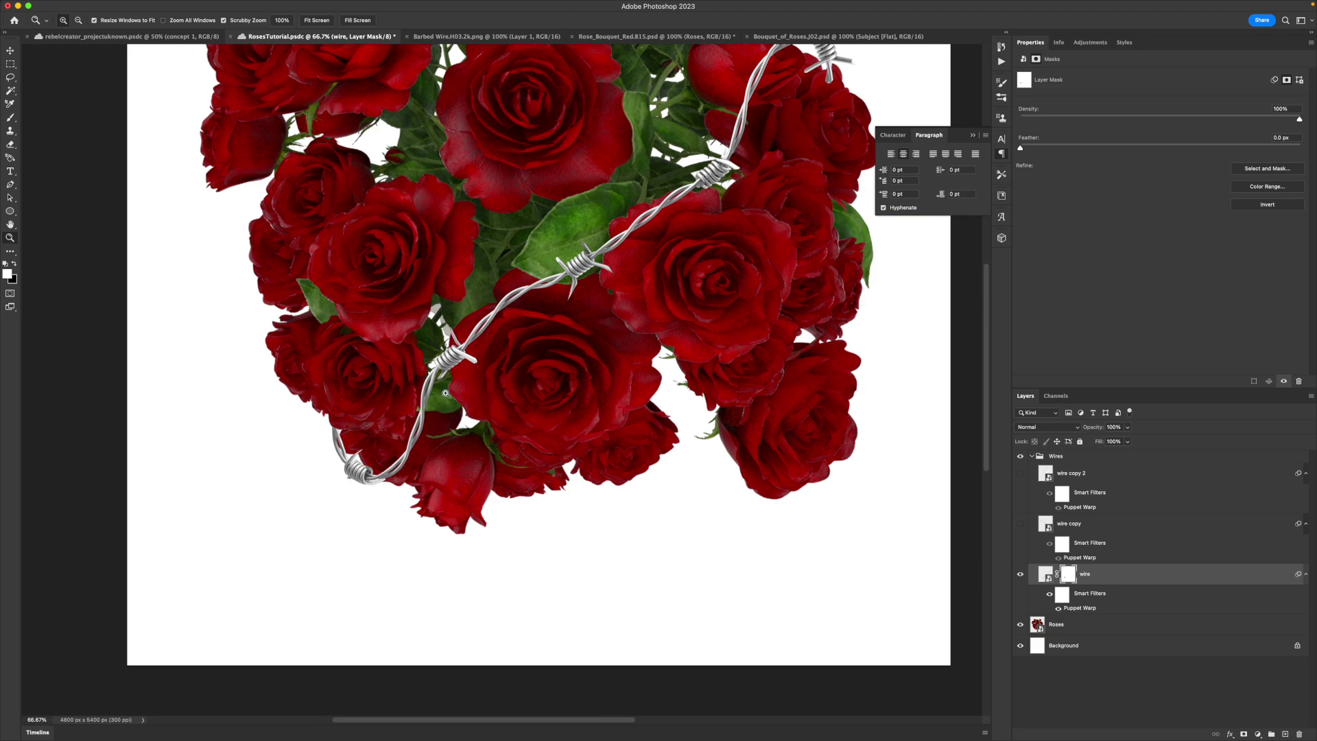
left_click_drag(644, 273, 559, 358)
left_click_drag(521, 333, 541, 332)
key("b")
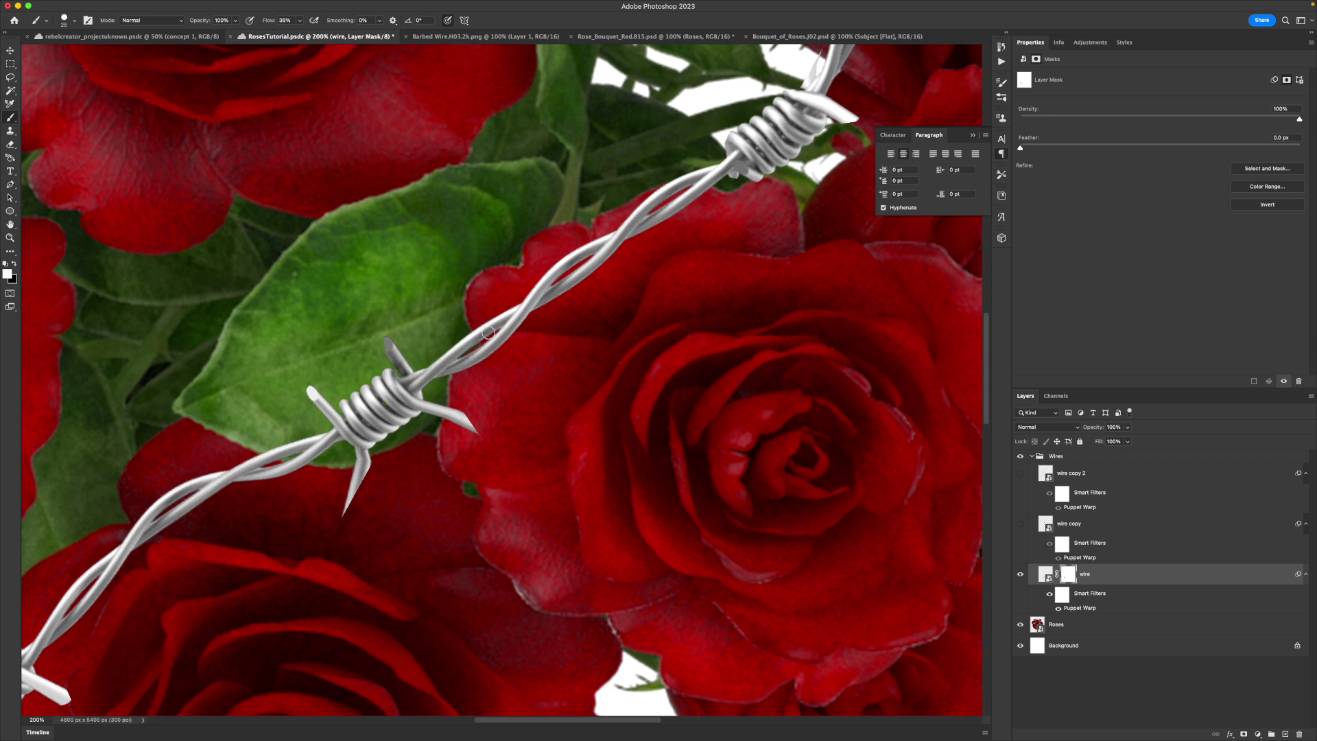
key("x")
mouse_move(479, 323)
left_mouse_down()
mouse_move(487, 345)
mouse_move(473, 363)
mouse_move(488, 350)
mouse_move(456, 373)
mouse_move(489, 322)
mouse_move(487, 335)
mouse_move(477, 324)
mouse_move(487, 348)
mouse_move(515, 353)
left_mouse_up()
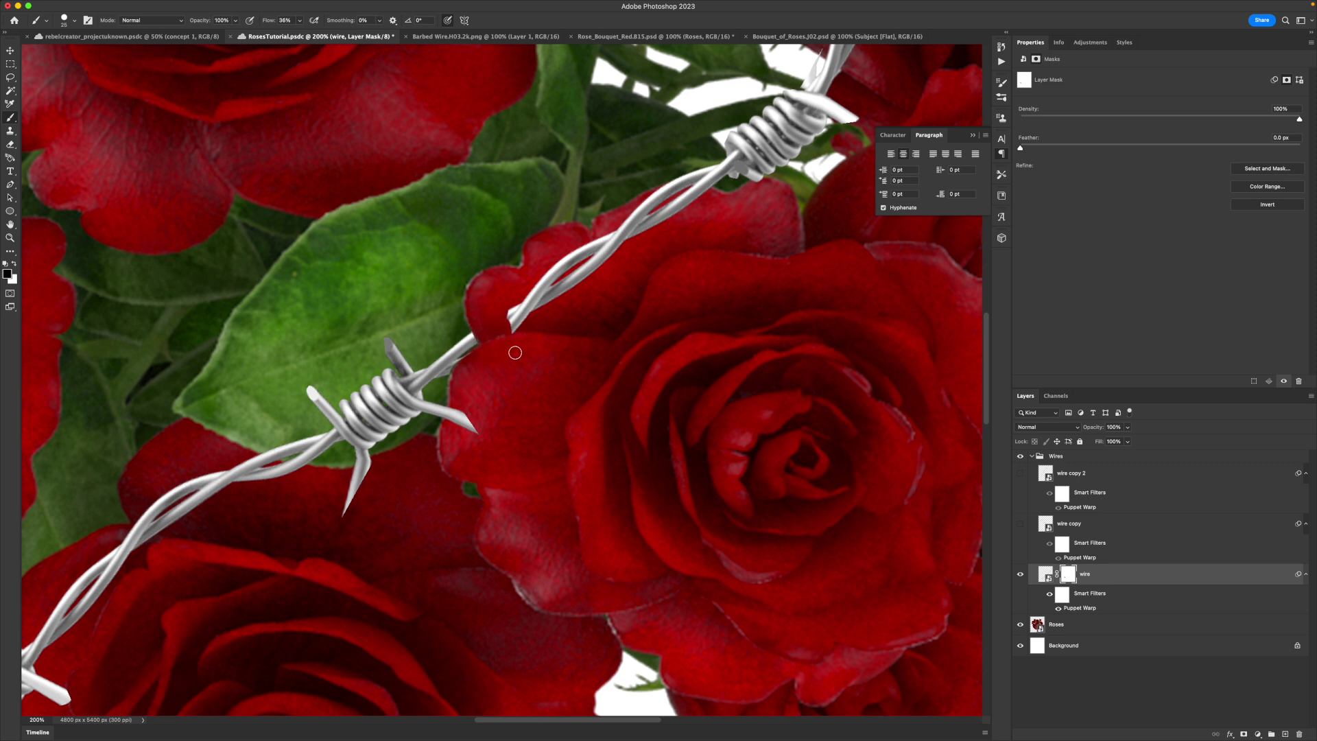
key("bracketright")
key("bracketright")
key("bracketright")
key("bracketright")
key("bracketright")
key("bracketright")
key("bracketright")
key("bracketright")
left_click_drag(523, 308, 642, 233)
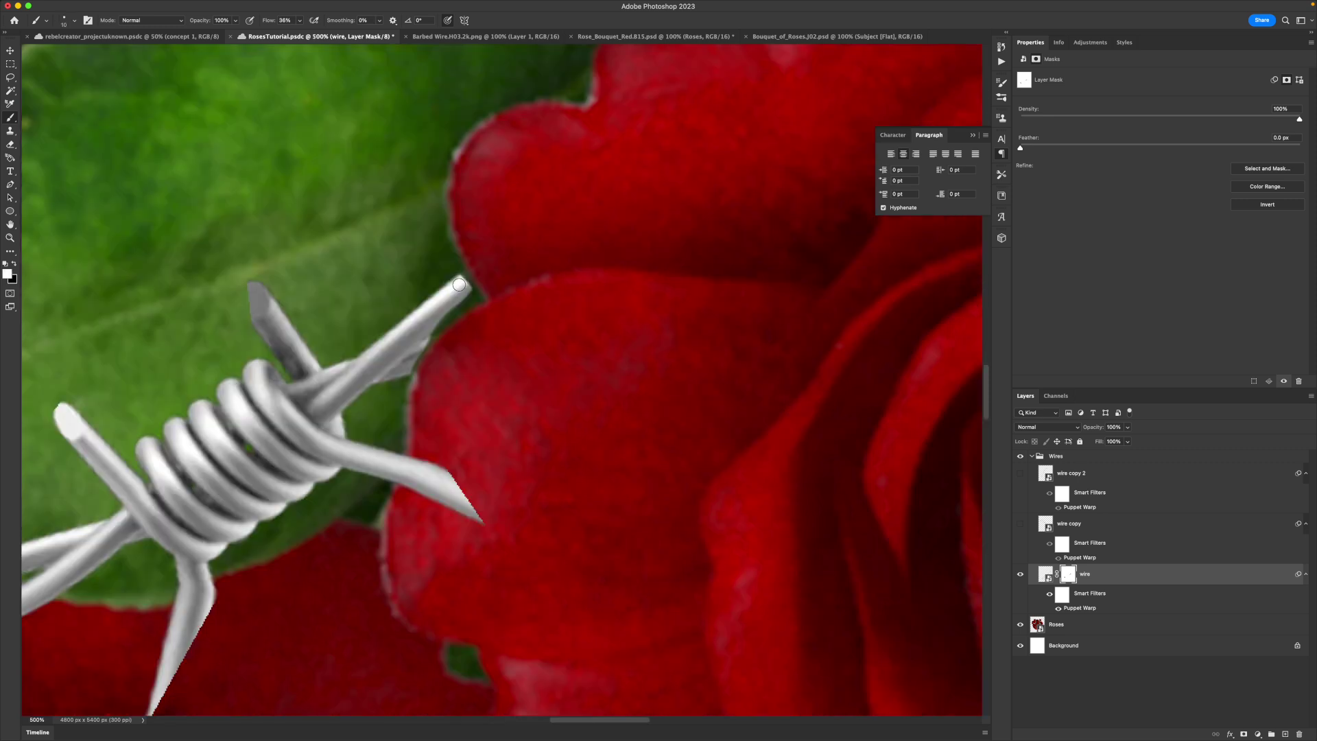
Refine the wire's mask at the petal edge beside the leaf barb by restoring and hiding small bits of wire.
key("x")
left_click(458, 281)
key("x")
left_click_drag(462, 283, 446, 279)
mouse_move(474, 293)
left_mouse_down()
mouse_move(443, 310)
mouse_move(472, 295)
mouse_move(396, 381)
mouse_move(434, 327)
mouse_move(405, 376)
left_mouse_up()
left_click_drag(437, 327, 412, 373)
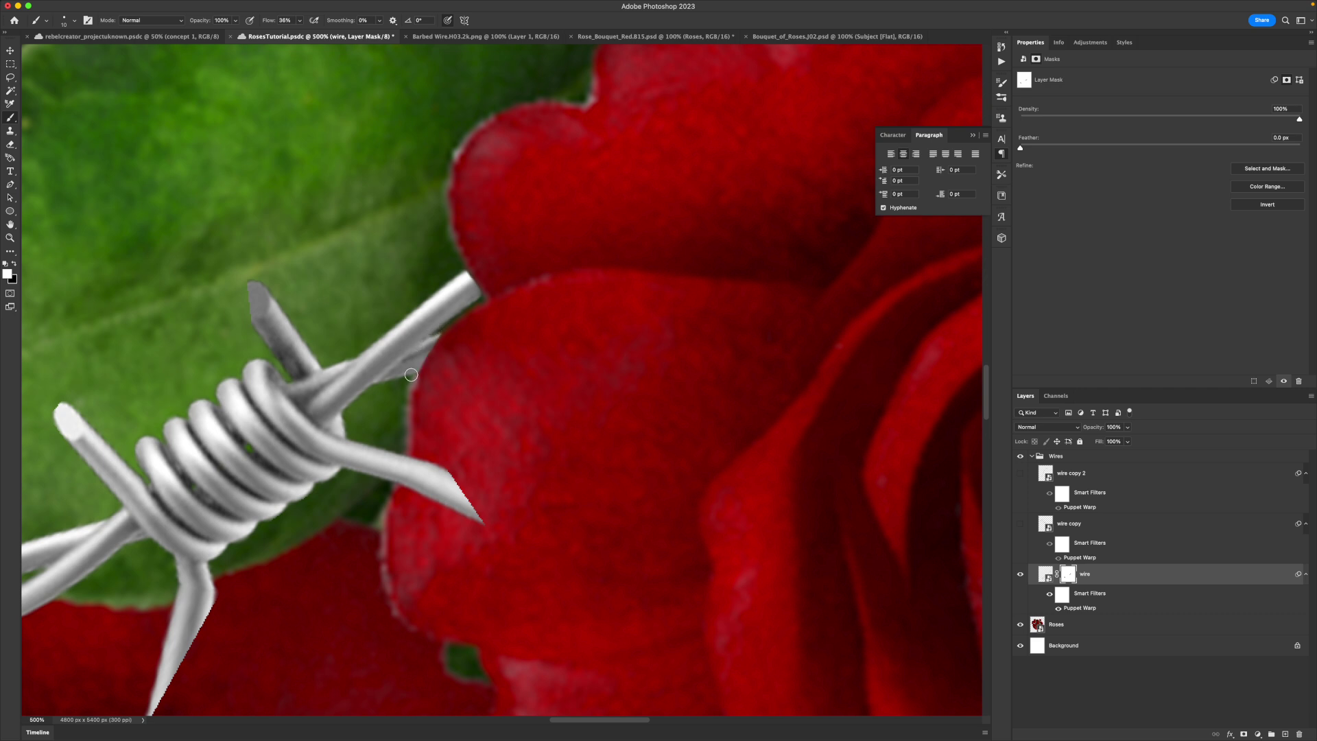
left_click_drag(411, 374, 401, 405)
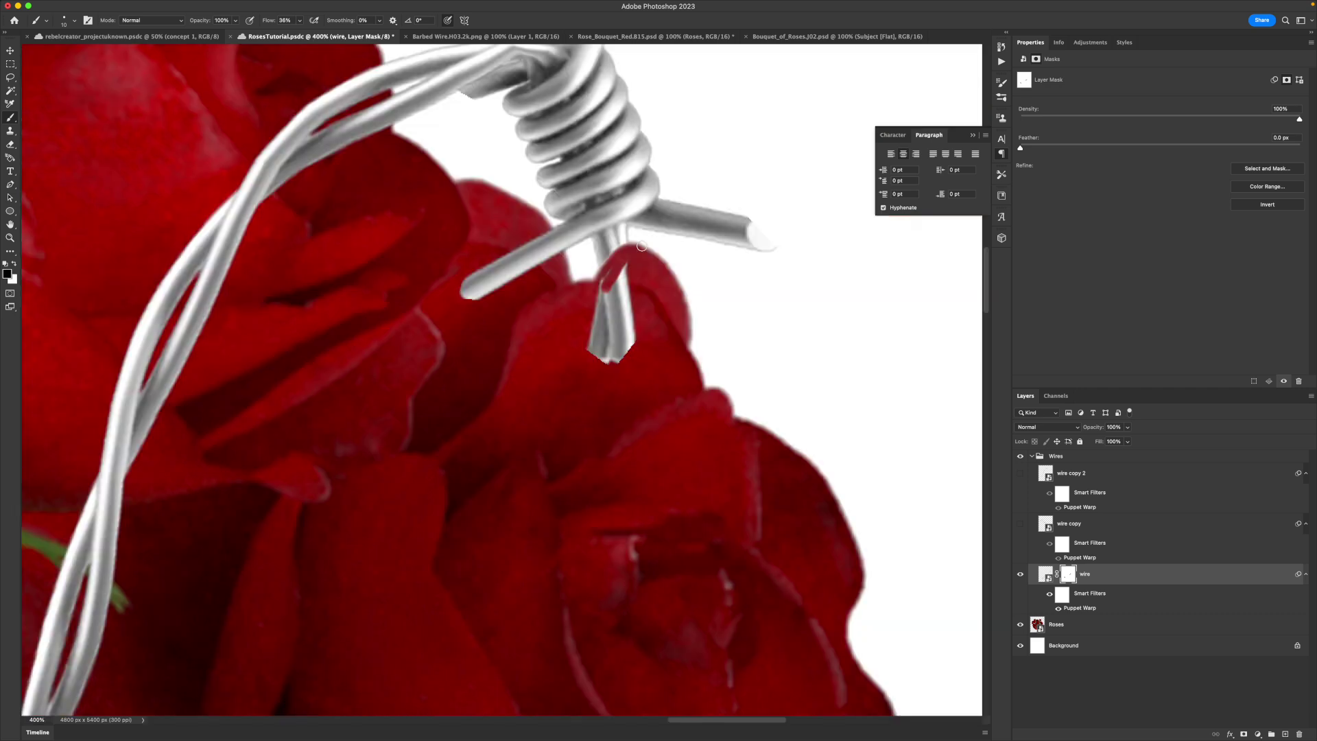
Mask the downward spike of the wire's upper-right barb so it tucks behind the rose petal.
mouse_move(624, 261)
left_mouse_down()
mouse_move(588, 296)
mouse_move(624, 279)
mouse_move(624, 300)
mouse_move(659, 329)
mouse_move(613, 293)
left_mouse_up()
key("bracketright")
key("z")
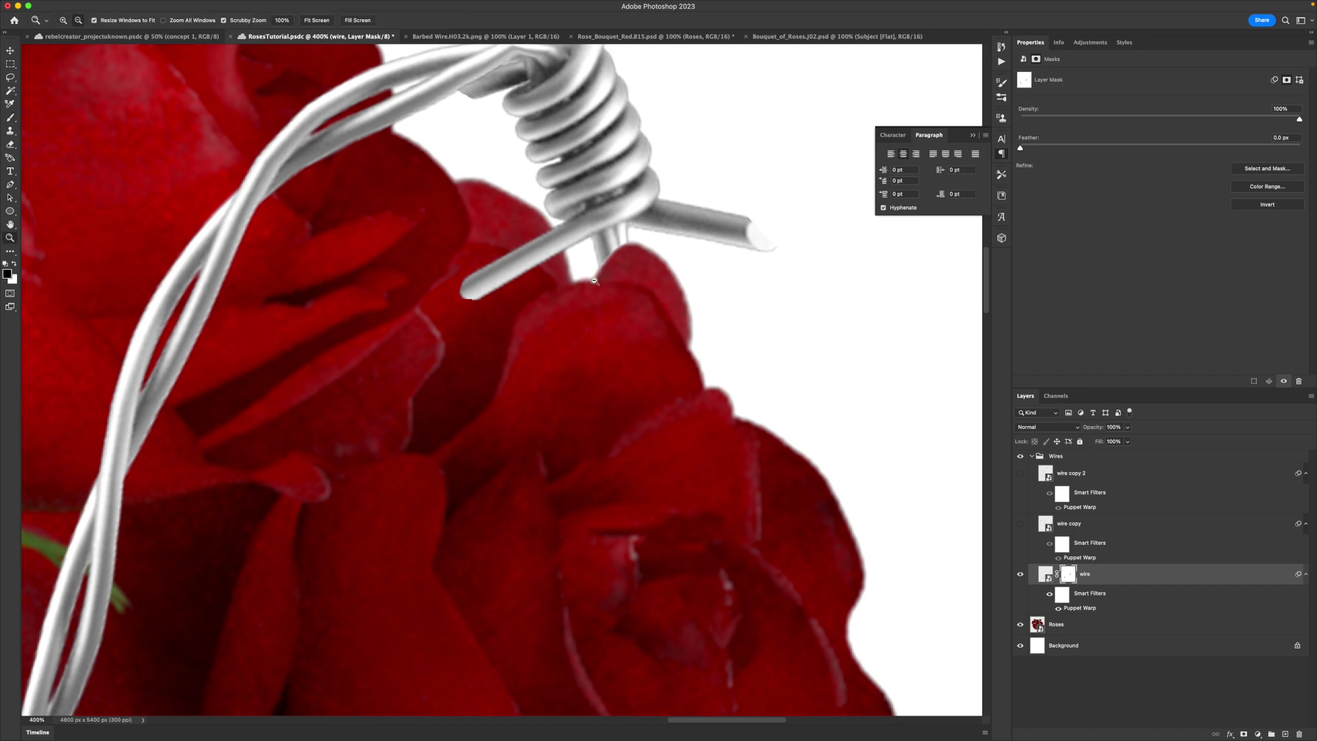
left_click(587, 269, "alt")
left_click(587, 269, "alt")
left_click(587, 268, "alt")
left_click(587, 269, "alt")
left_click(587, 268, "alt")
left_click_drag(704, 287, 721, 307)
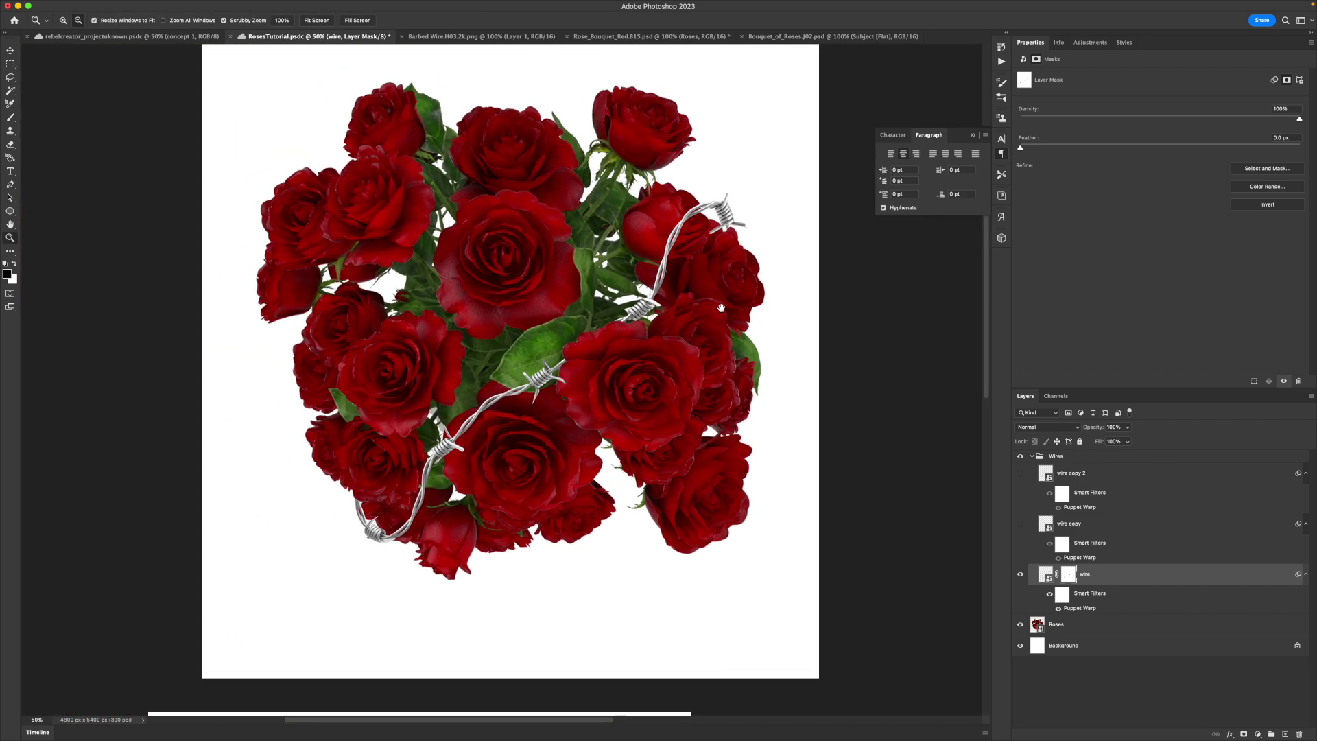
left_click_drag(621, 426, 644, 459)
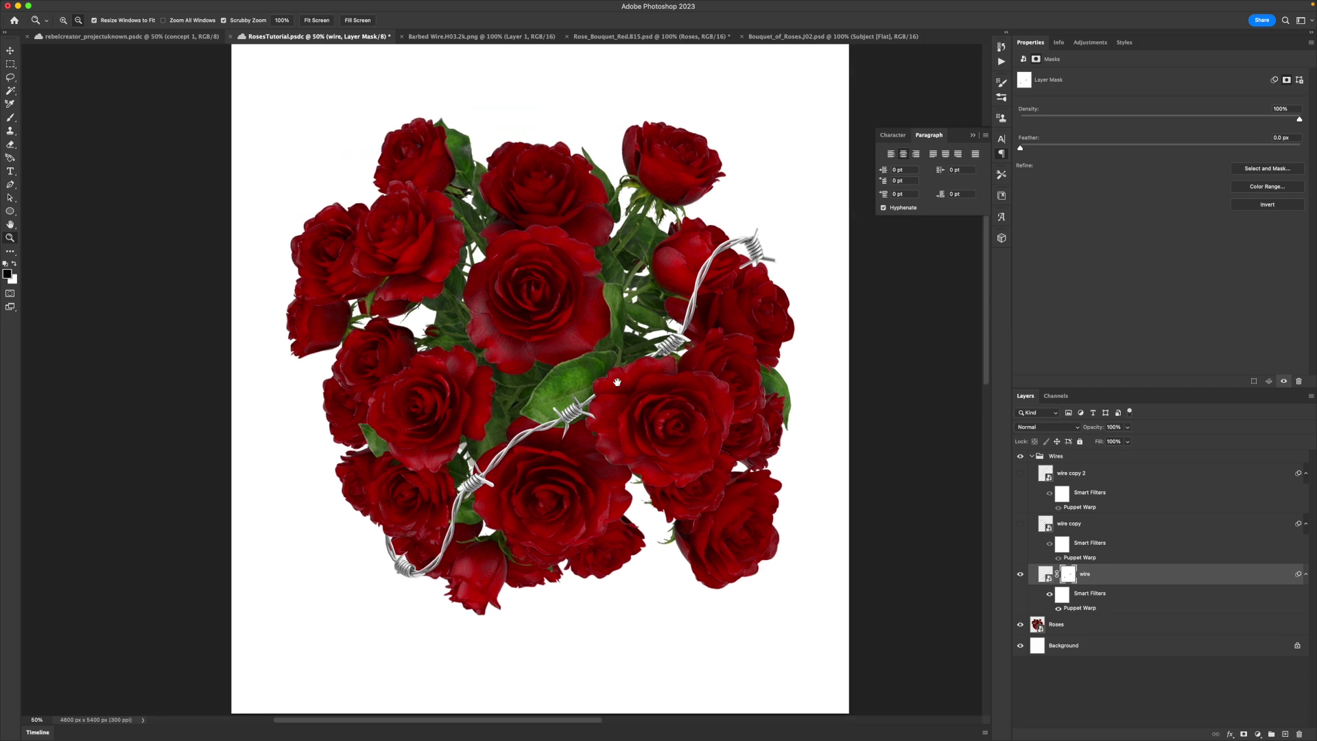
Show the wire copy layer and mask its upper-left barbed end behind the rose.
left_click(1019, 525)
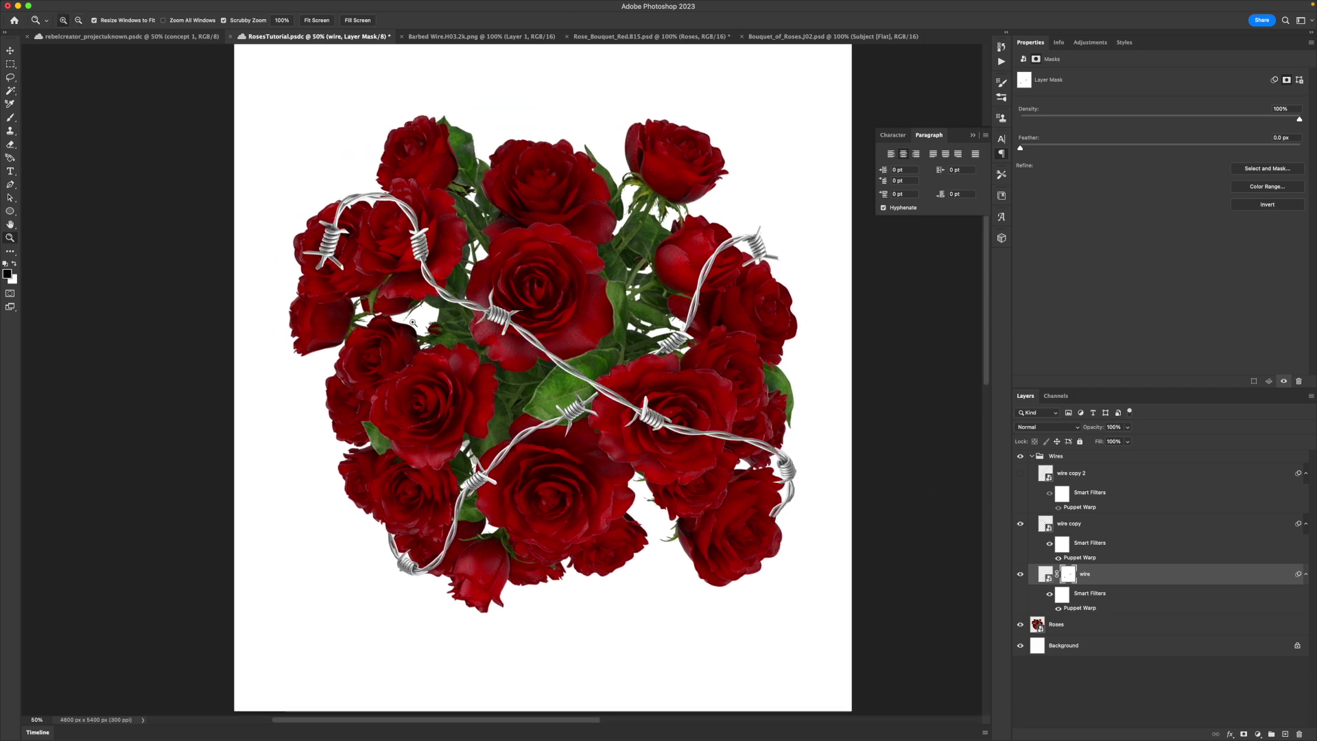
left_click(318, 257)
left_click(318, 256)
left_click(318, 256)
left_click(319, 257)
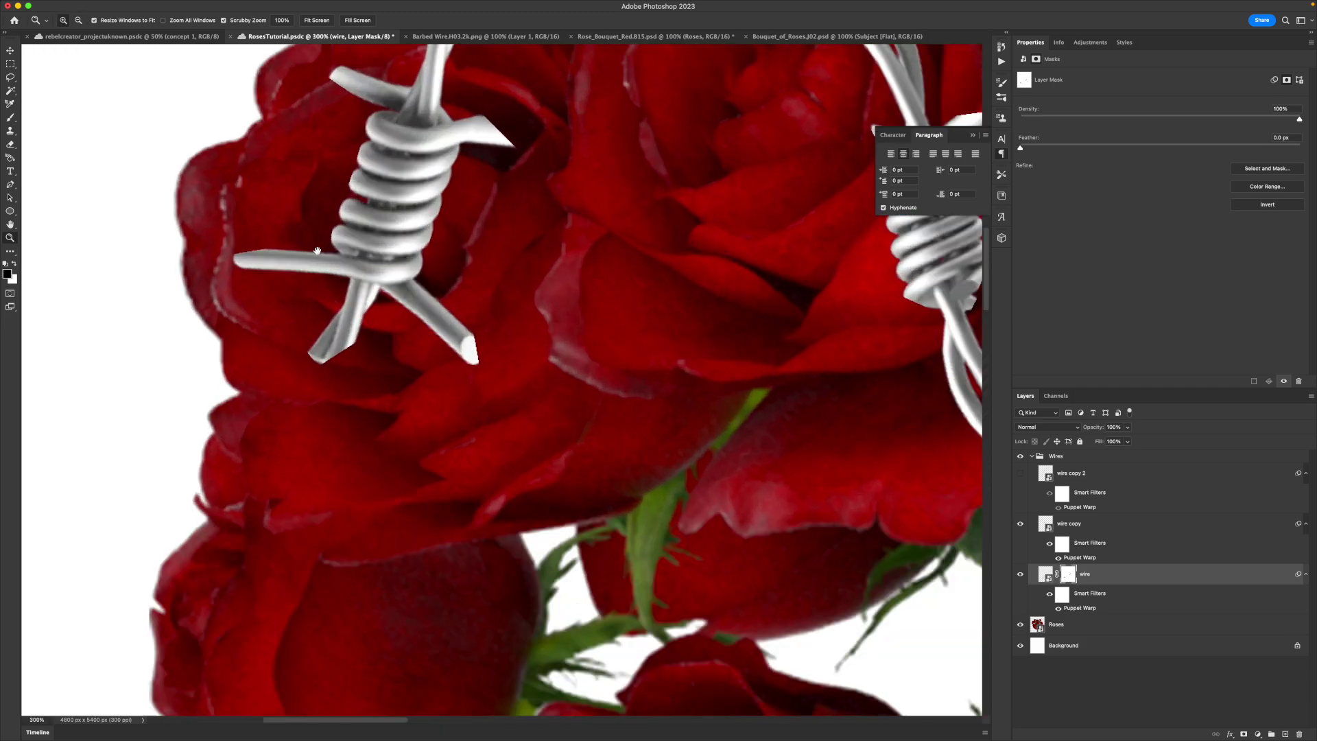
left_click_drag(457, 224, 443, 371)
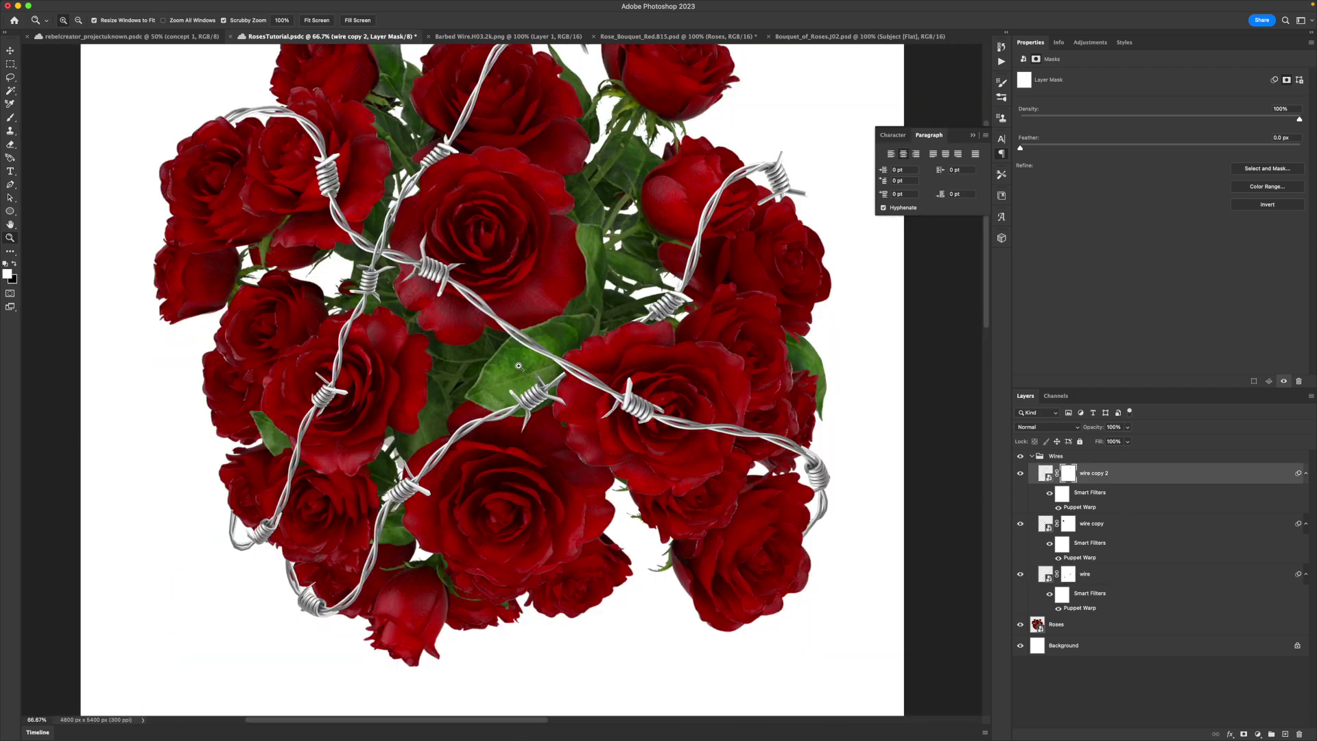
left_click(518, 365, "alt")
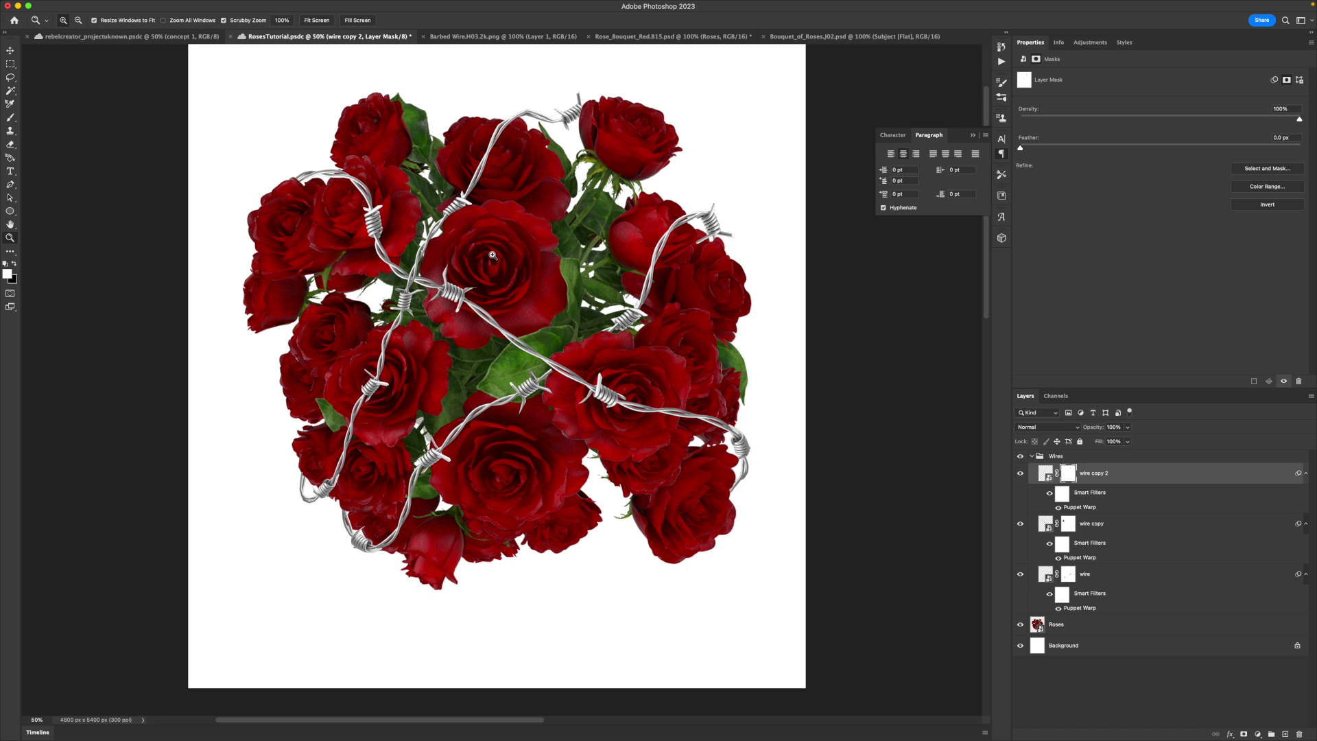
scroll(492, 255, "right", 2)
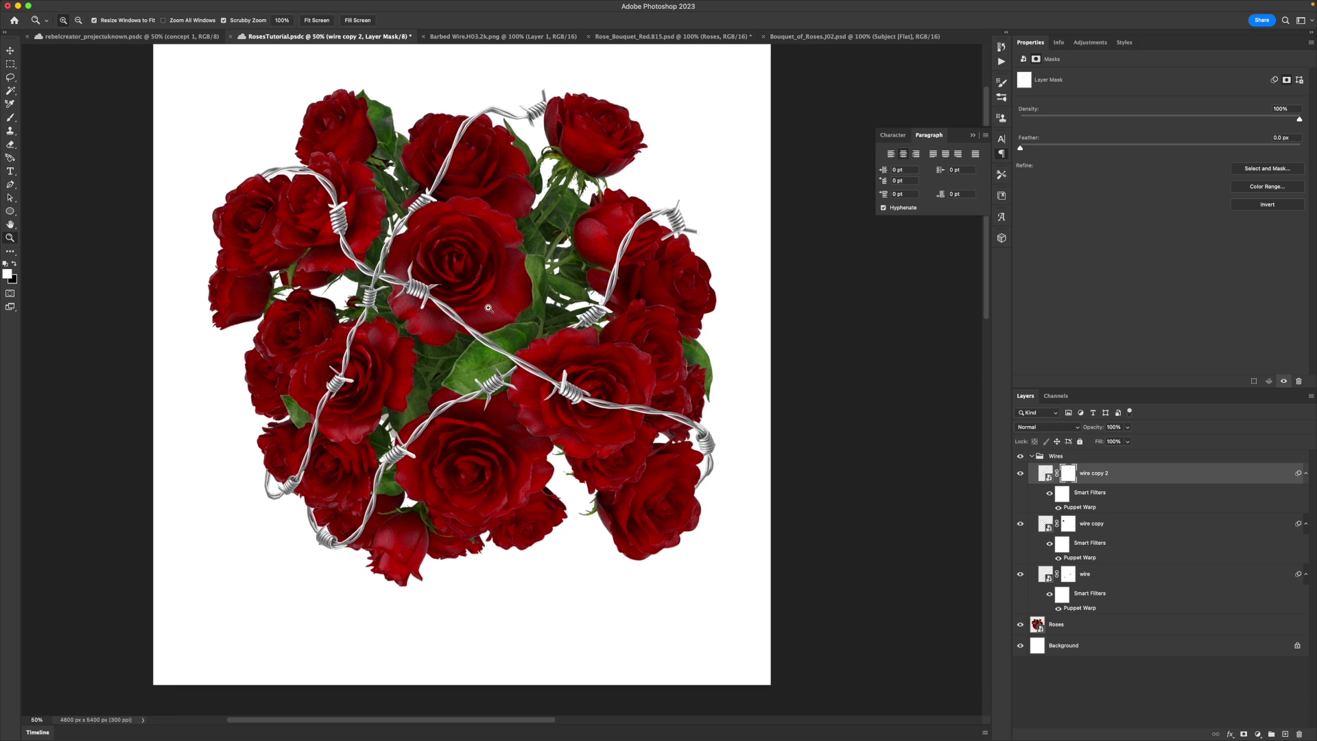
left_click(355, 265)
left_click_drag(380, 297, 389, 259)
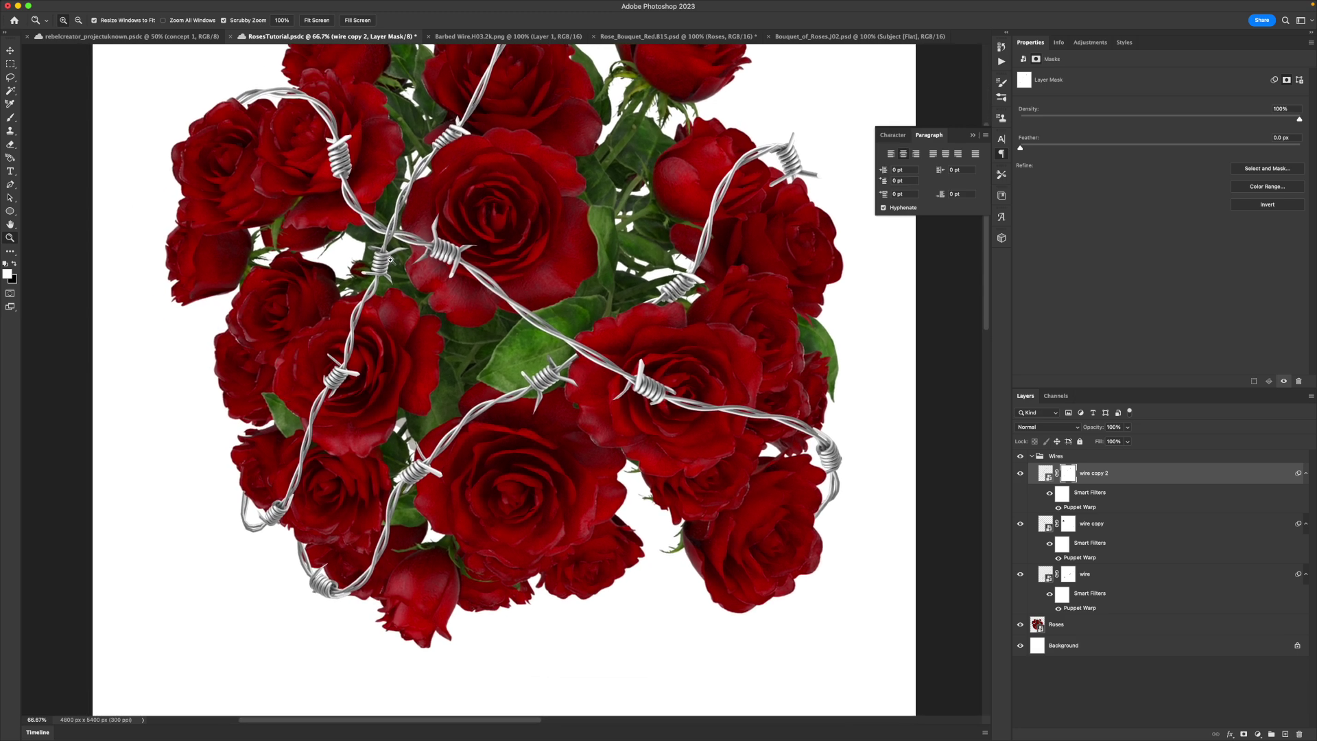
Examine where the wire copy 2 strand tucks behind the lower-left rose, comparing the area with that layer hidden and shown.
left_click(230, 511)
left_click(231, 512)
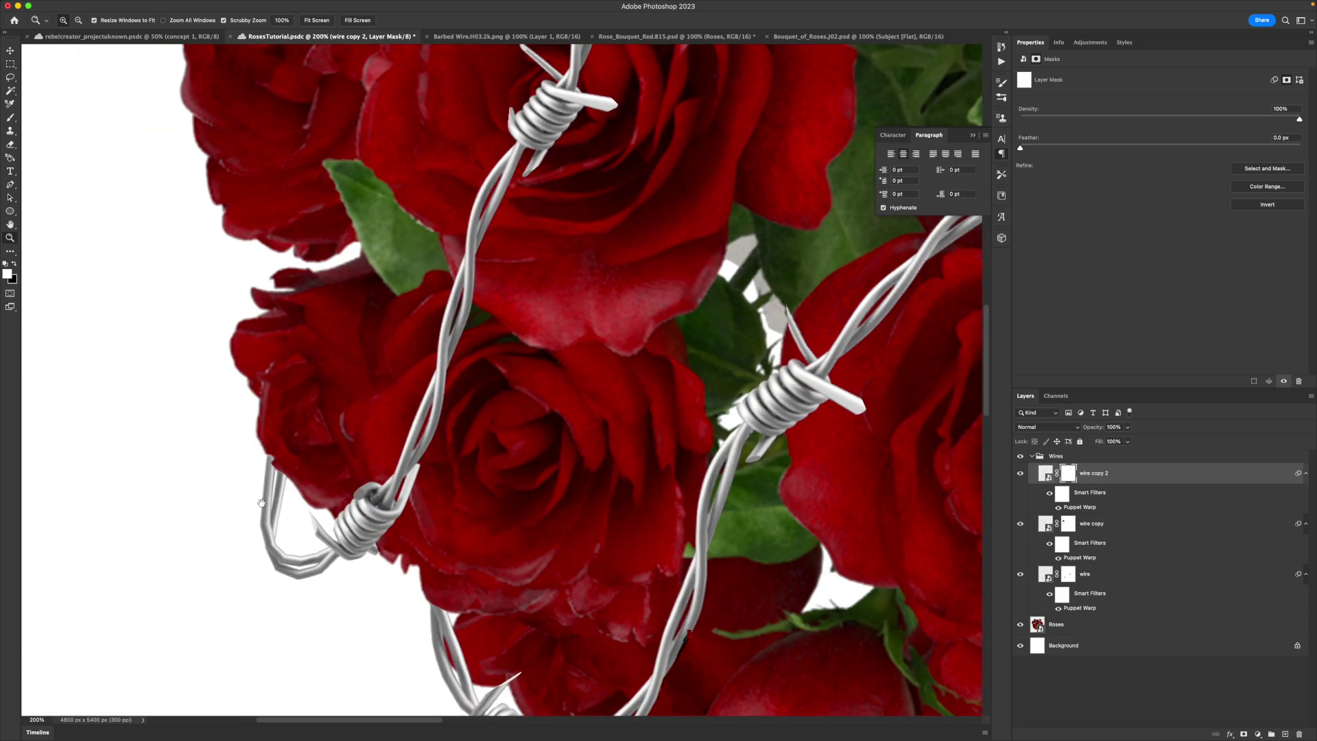
left_click_drag(274, 499, 292, 404)
left_click(1020, 474)
left_click(1019, 474)
left_click(298, 380)
left_click(1020, 474)
left_click(1020, 473)
left_click_drag(414, 433, 509, 396)
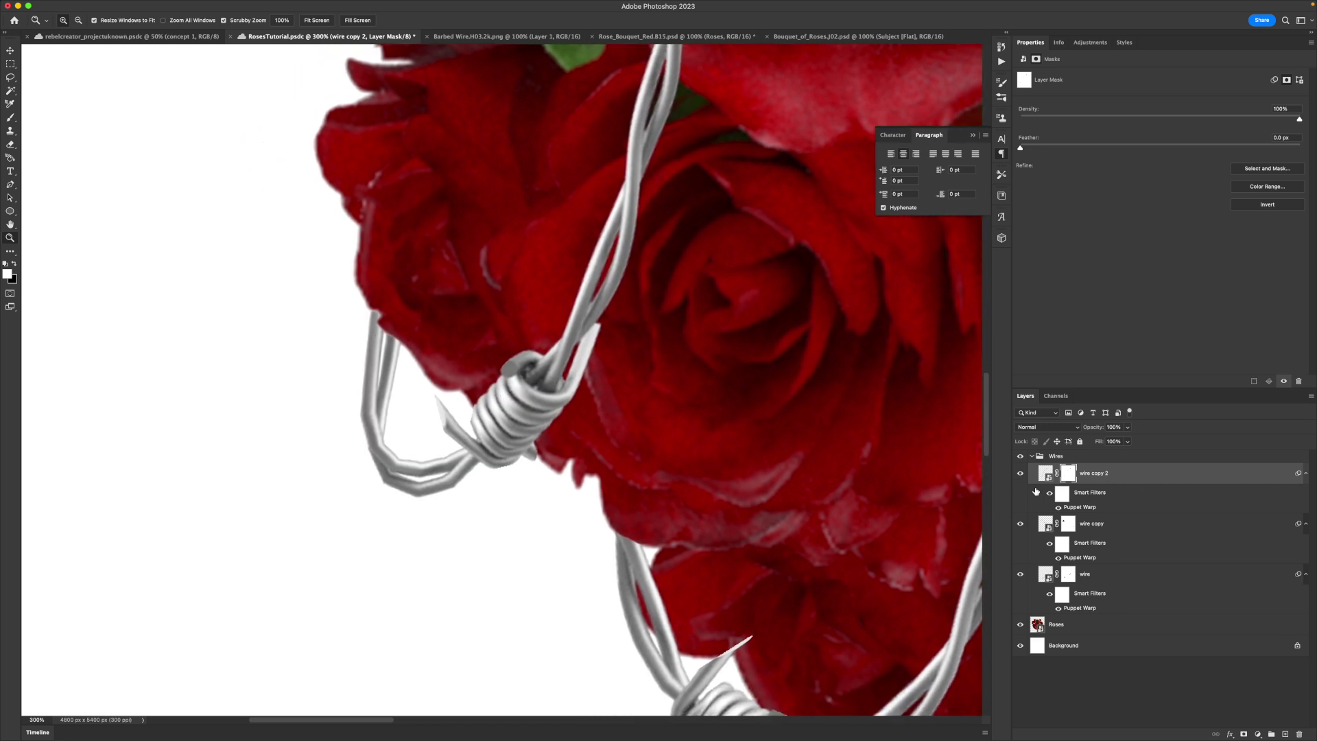
Add a new layer clipped to wire copy 2 and ready a Soft Round brush with black for shading.
left_click(1285, 735)
key("super+alt+g")
key("b")
key("x")
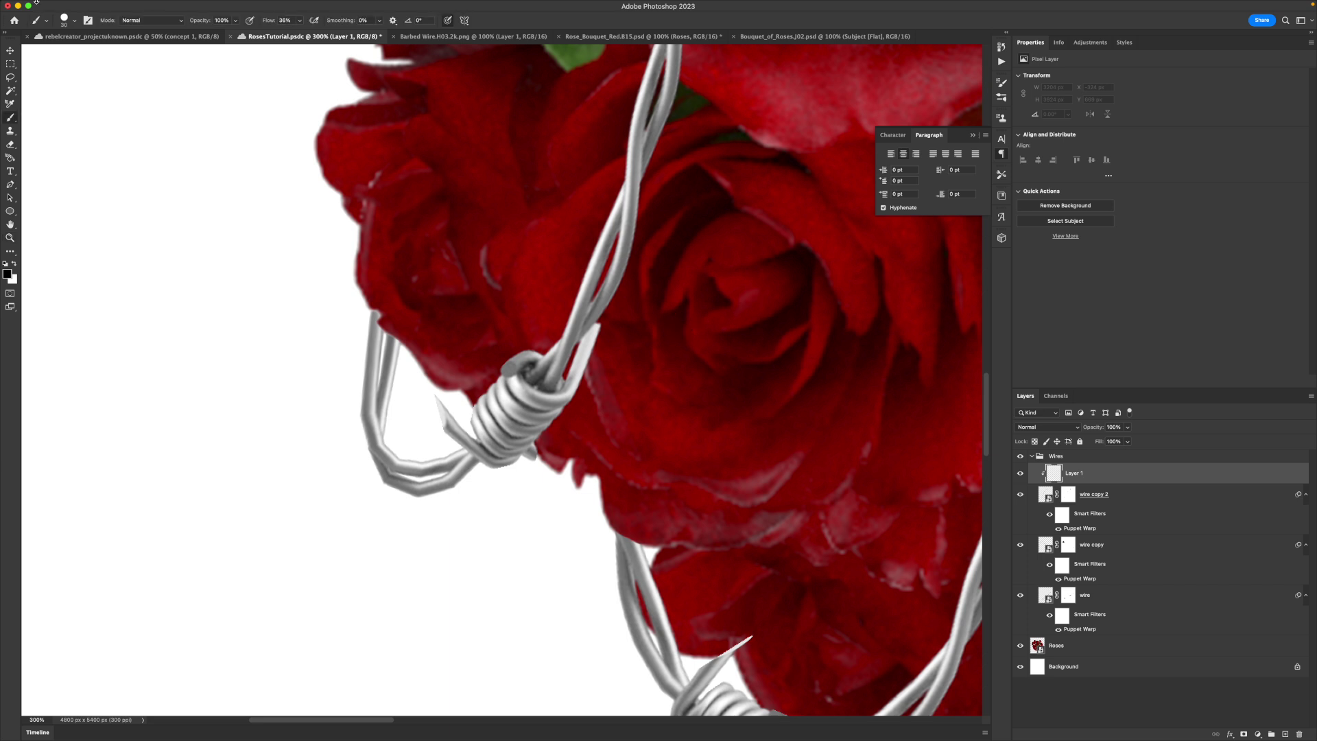
left_click(64, 21)
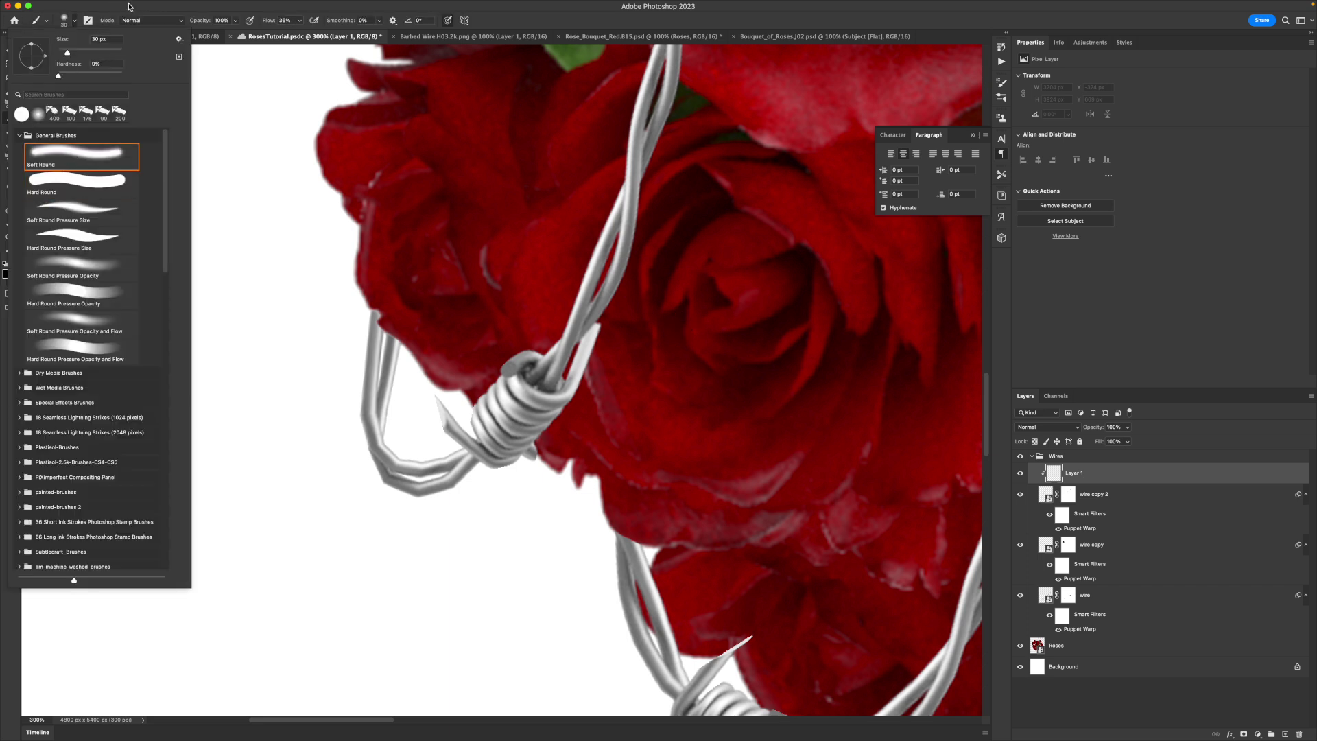
left_click(97, 4)
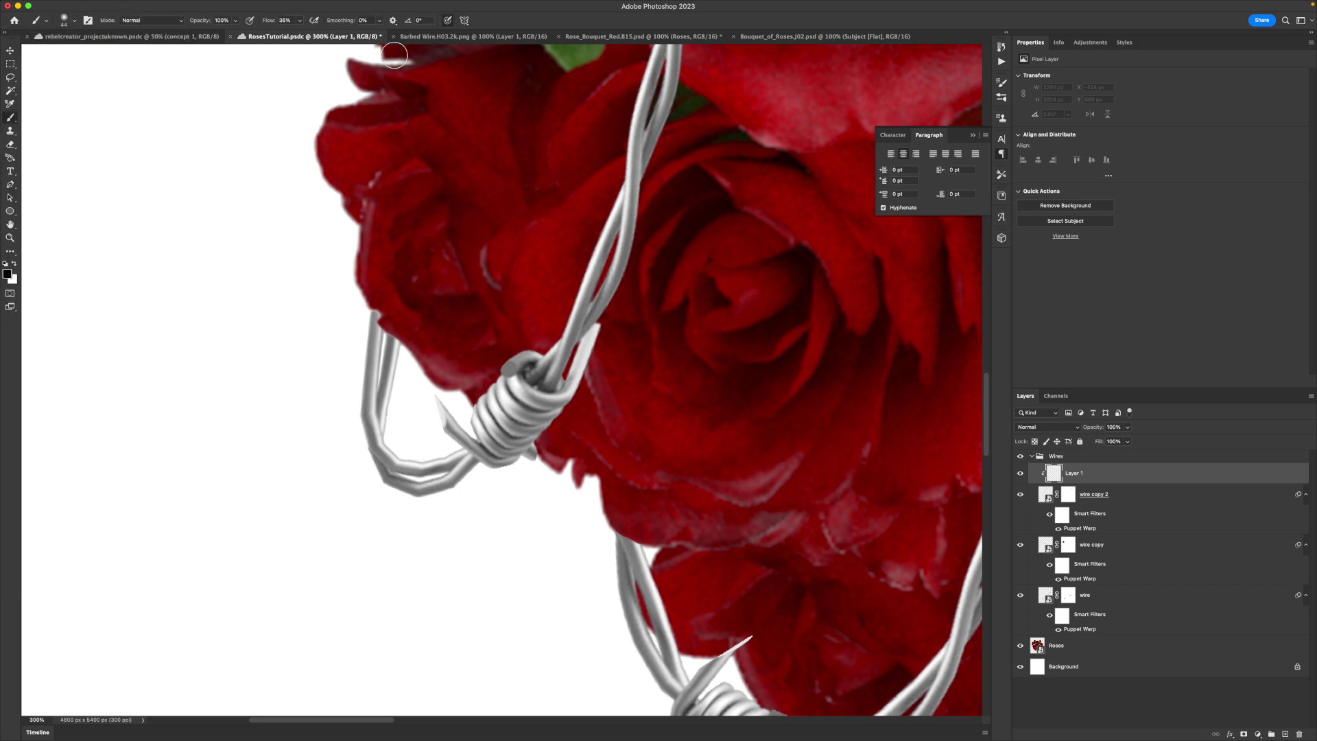
left_click(301, 21)
Paint soft black shading with an enlarged brush on the wire where it goes behind the lower-left rose.
key("bracketright")
key("bracketright")
key("bracketright")
key("bracketright")
key("bracketright")
key("bracketright")
key("bracketright")
mouse_move(383, 285)
left_mouse_down()
mouse_move(416, 313)
mouse_move(362, 264)
mouse_move(419, 331)
mouse_move(333, 275)
mouse_move(491, 336)
mouse_move(466, 309)
mouse_move(456, 347)
mouse_move(376, 305)
mouse_move(487, 297)
mouse_move(470, 370)
left_mouse_up()
Inspect the wires across the bouquet for other places where they meet or pass behind petals.
key("z")
left_click(562, 277, "alt")
left_click(562, 278, "alt")
left_click_drag(618, 257, 550, 384)
left_click_drag(609, 349, 586, 348)
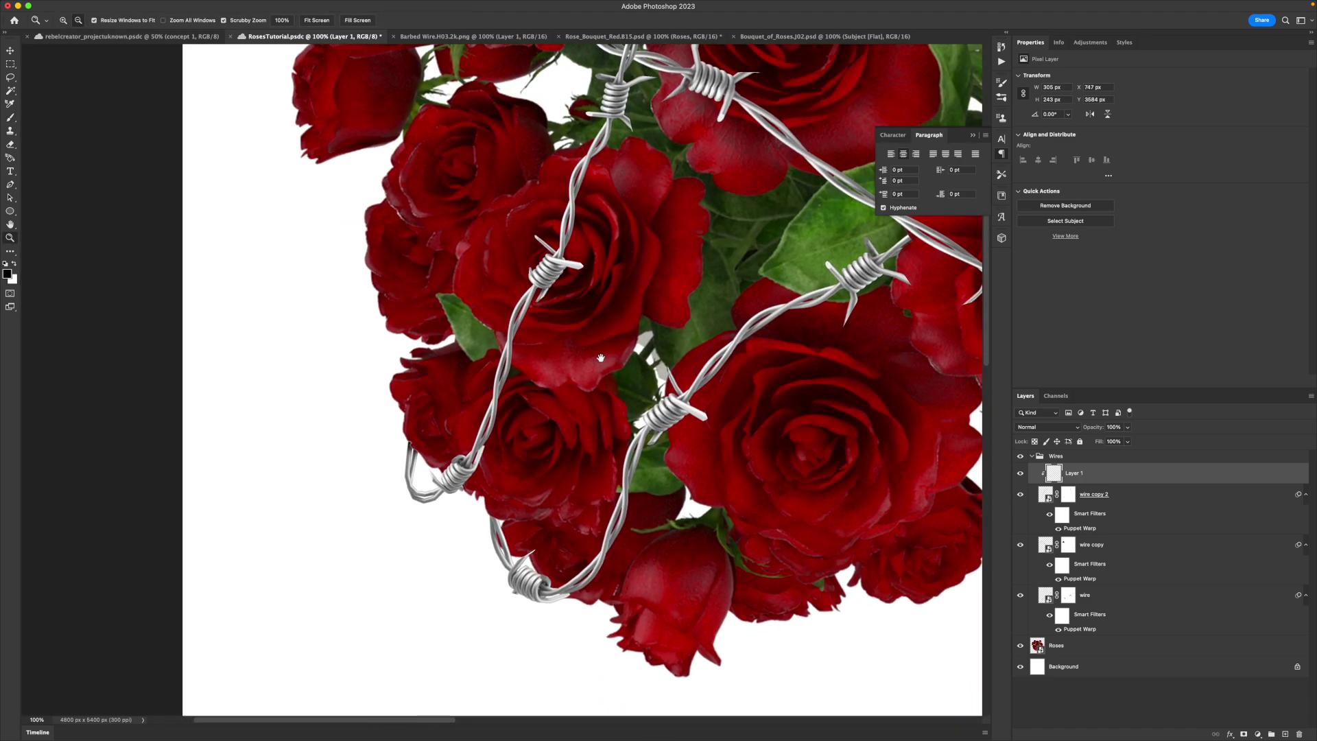
left_click_drag(565, 552, 562, 525)
left_click_drag(641, 158, 579, 417)
left_click_drag(694, 152, 591, 255)
left_click(588, 254)
left_click(566, 218)
Paint a soft black shadow on a layer clipped to wire copy where the strand emerges behind the upper-left rose, redoing the first stroke.
key("b")
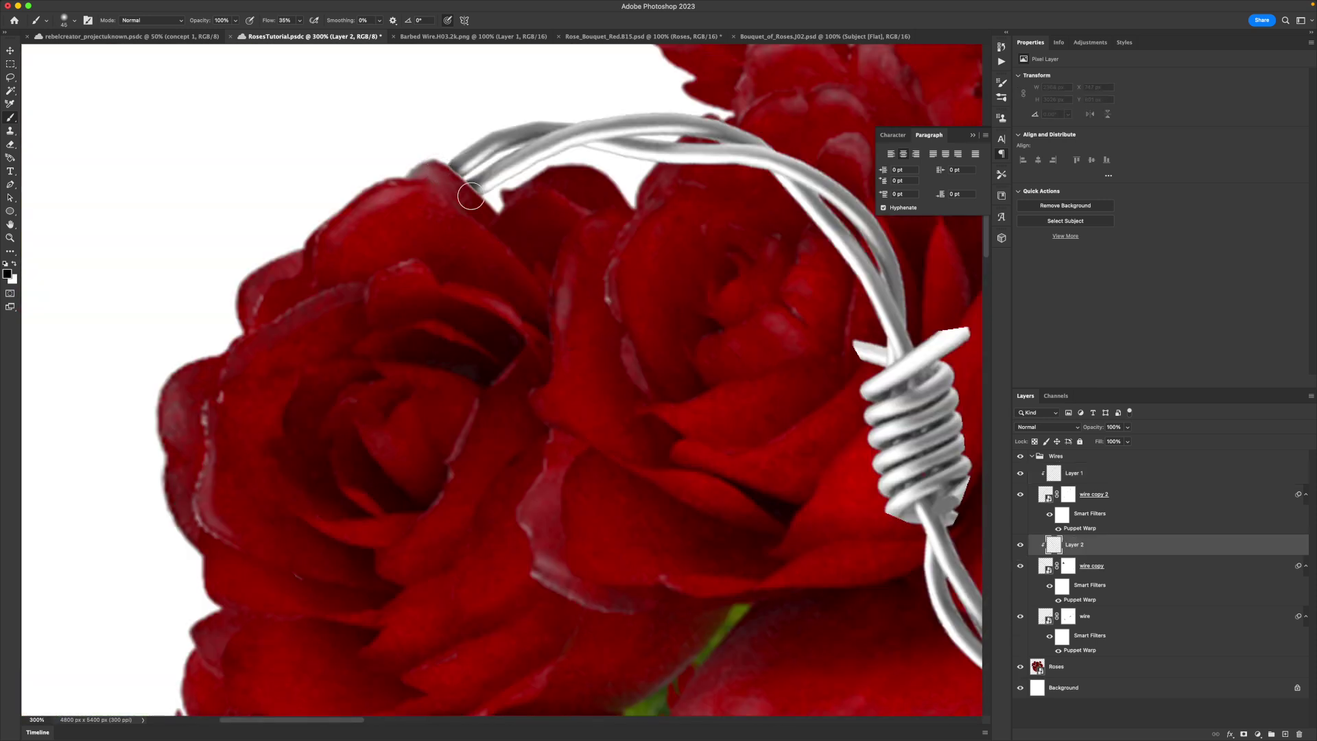
mouse_move(470, 197)
left_mouse_down()
mouse_move(430, 143)
mouse_move(494, 214)
left_mouse_up()
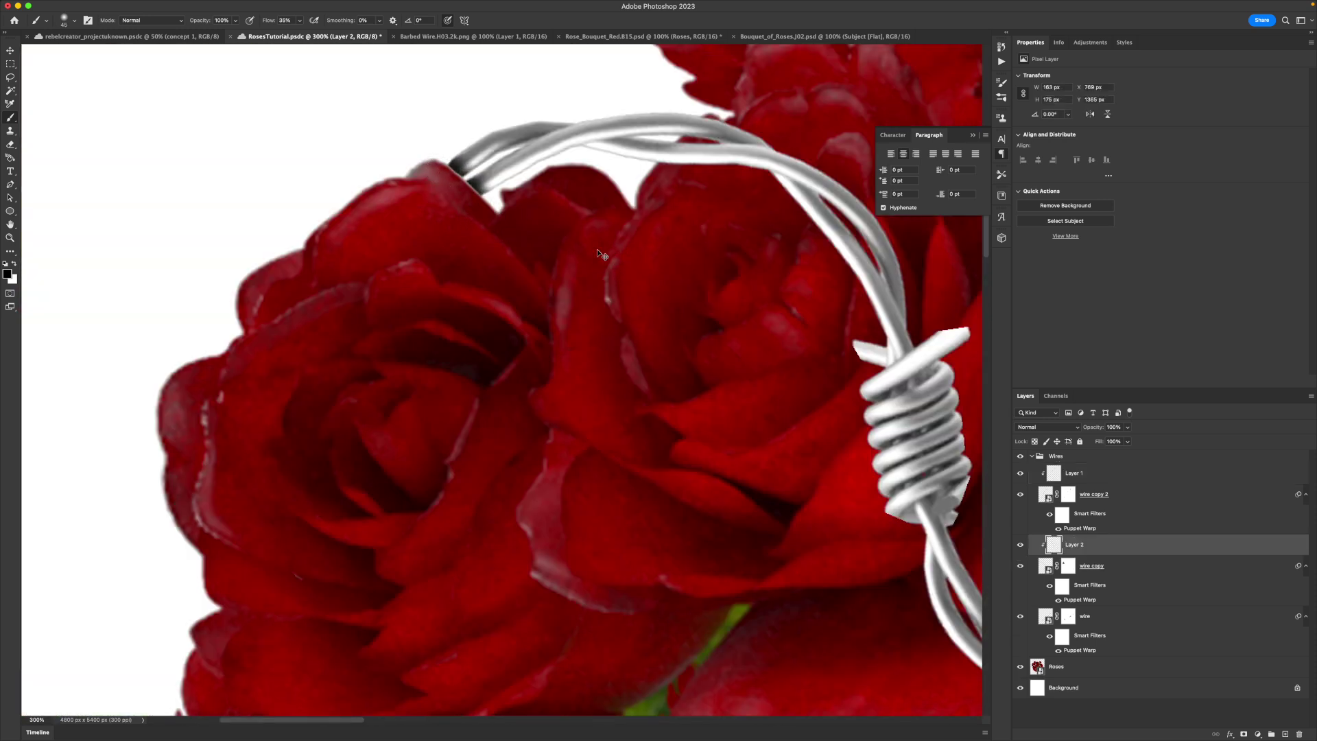
key("super+z")
left_click_drag(456, 186, 494, 230)
key("bracketright")
key("bracketright")
key("bracketright")
key("bracketright")
key("bracketright")
key("bracketright")
left_click_drag(446, 190, 450, 187)
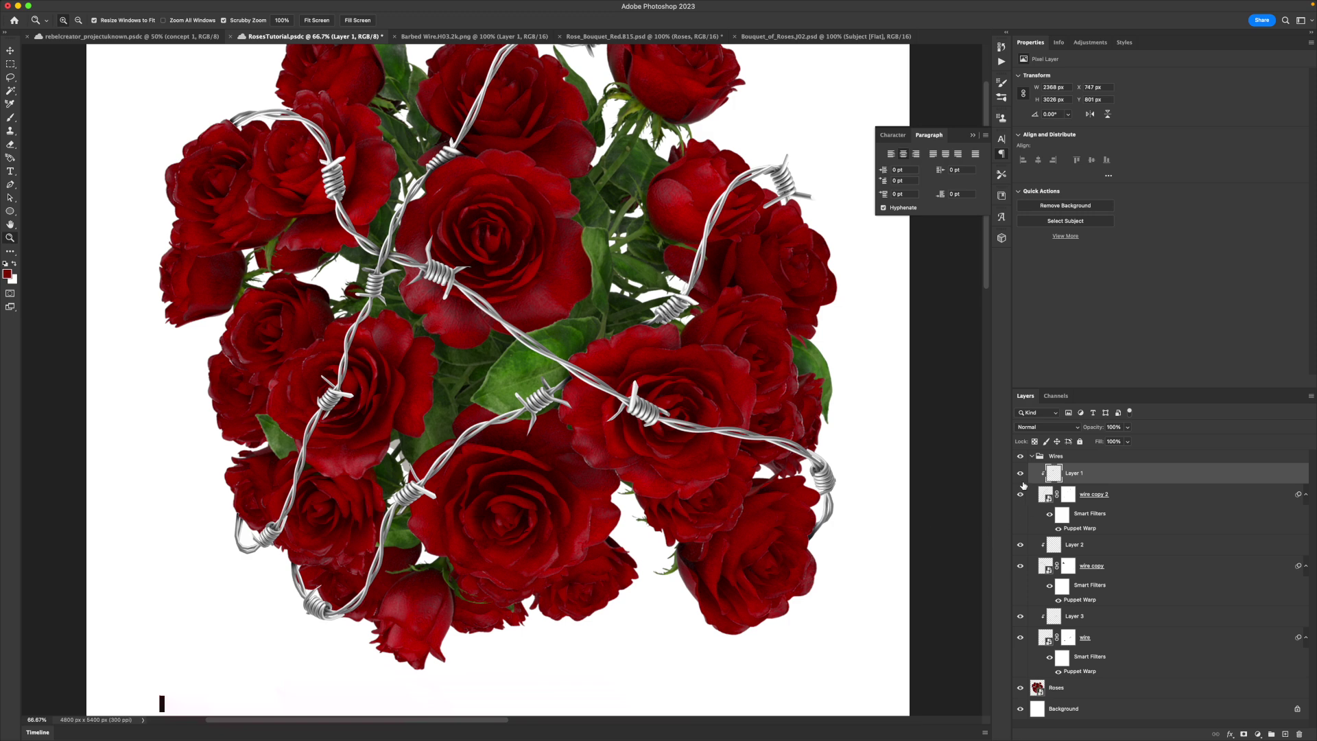
Compare the wires with and without the shading layers clipped to each strand.
left_click(1020, 475)
left_click(1020, 474)
left_click(1020, 475)
left_click(1020, 475)
left_click(1020, 548)
left_click(1020, 617)
left_click(547, 277, "alt")
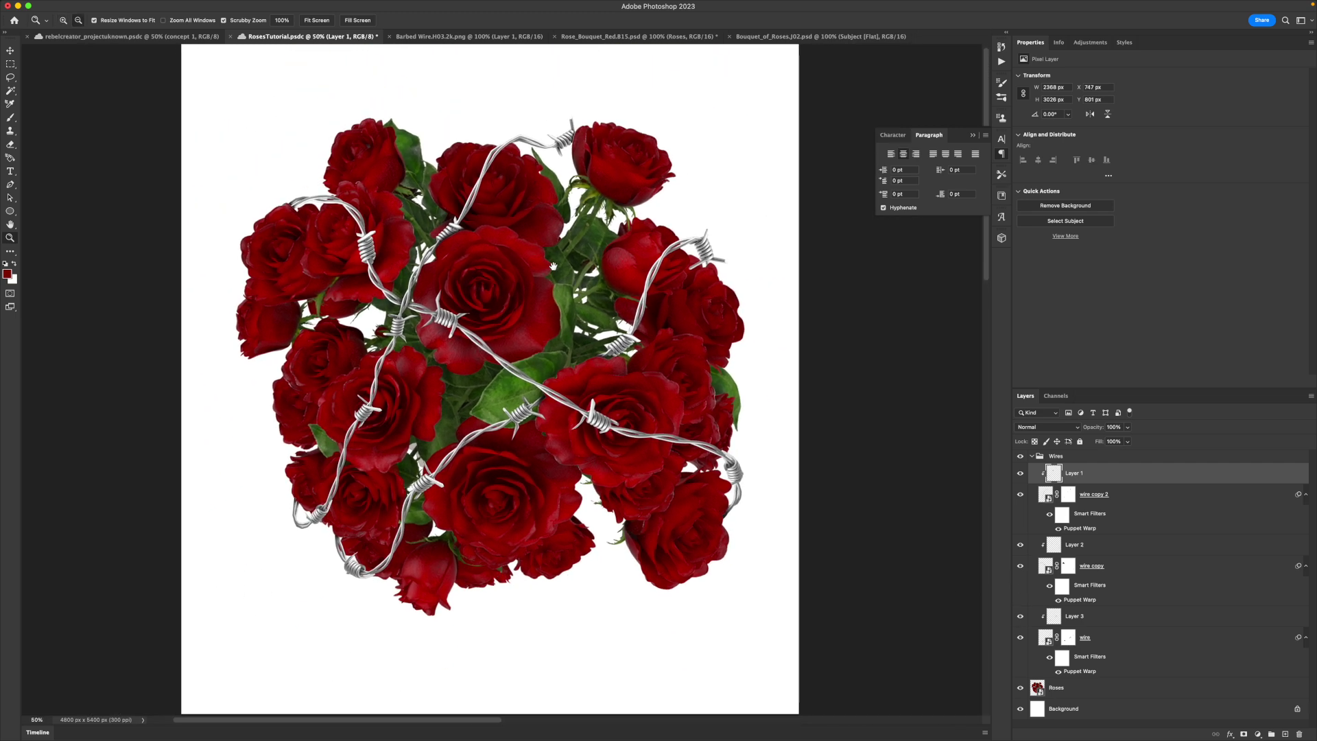
Review the Wires group's contents and compare the design with and without it, leaving the group collapsed.
left_click(1031, 456)
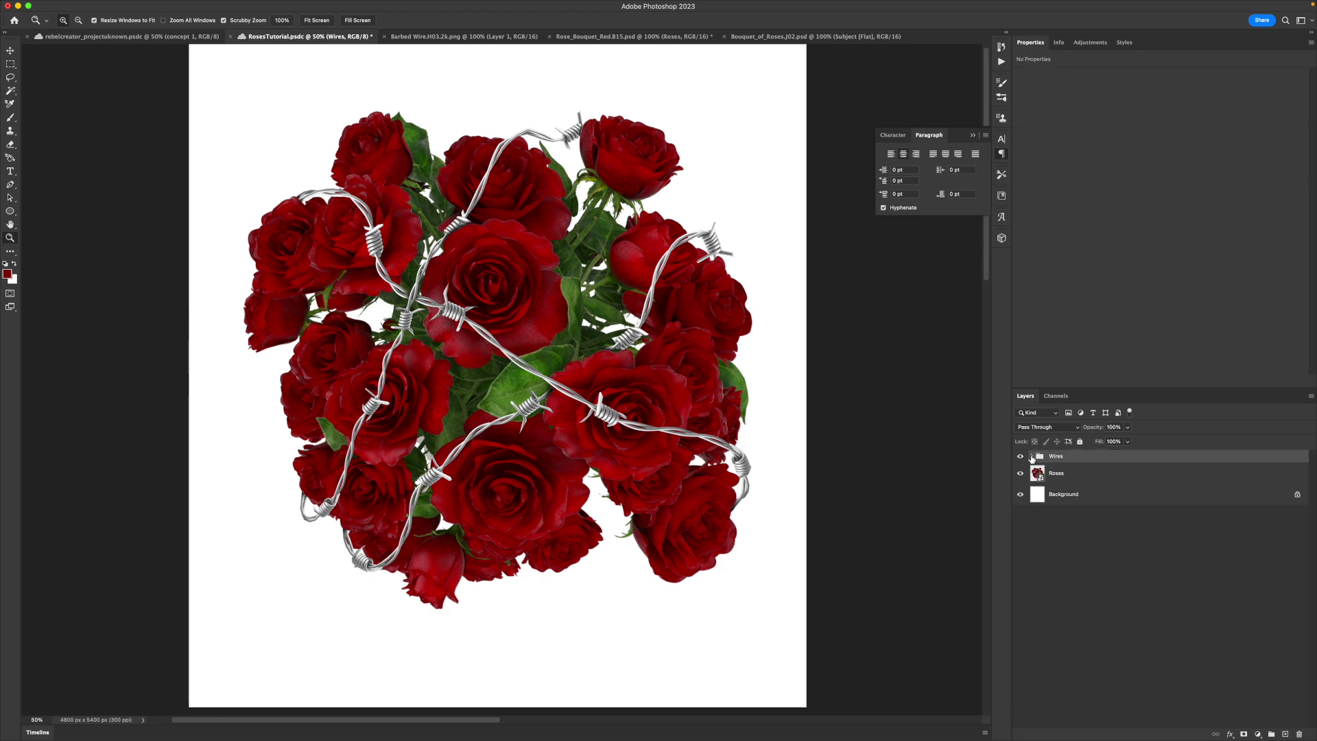
left_click(1020, 457)
left_click(1020, 457)
left_click(1031, 457)
left_click(1031, 457)
left_click(1032, 456)
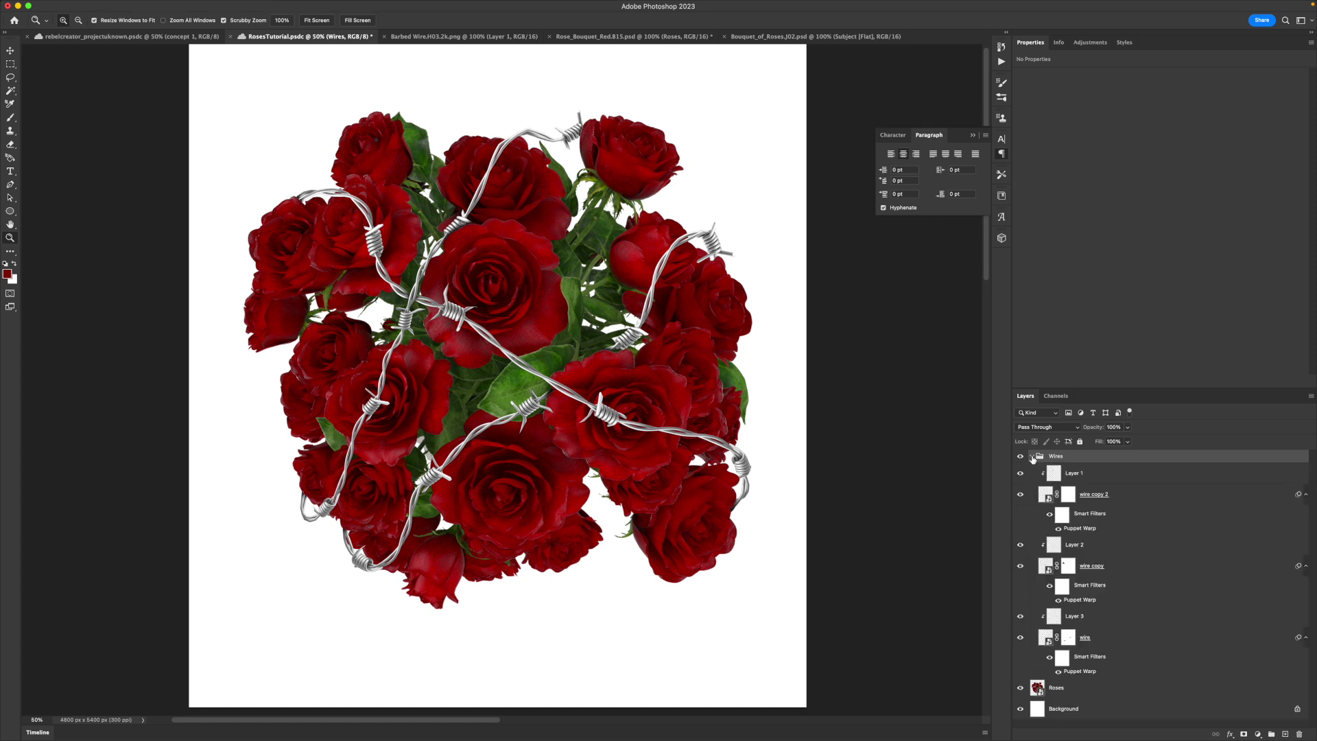
left_click(1031, 457)
left_click(1019, 456)
left_click(1020, 457)
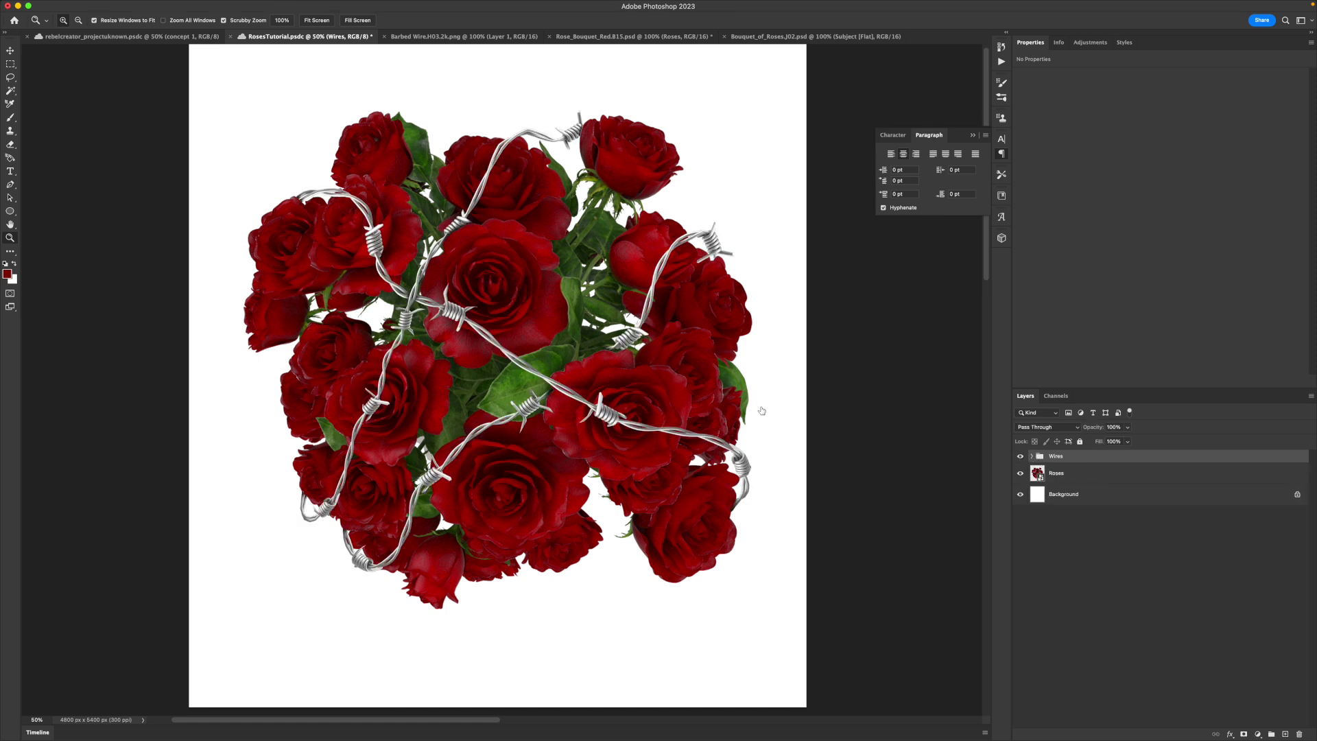
Hide the Wires group so only the rose bouquet shows on the background.
scroll(740, 400, "up", 2)
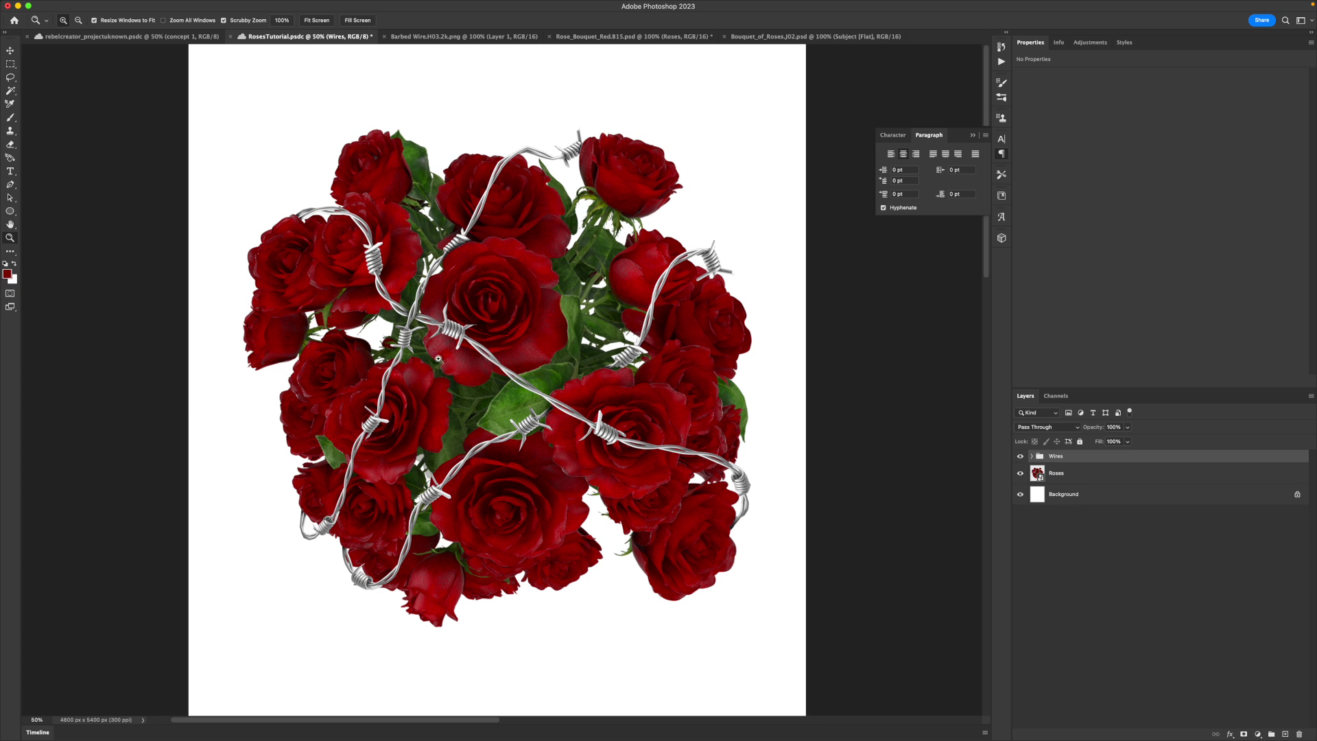
left_click_drag(507, 358, 504, 353)
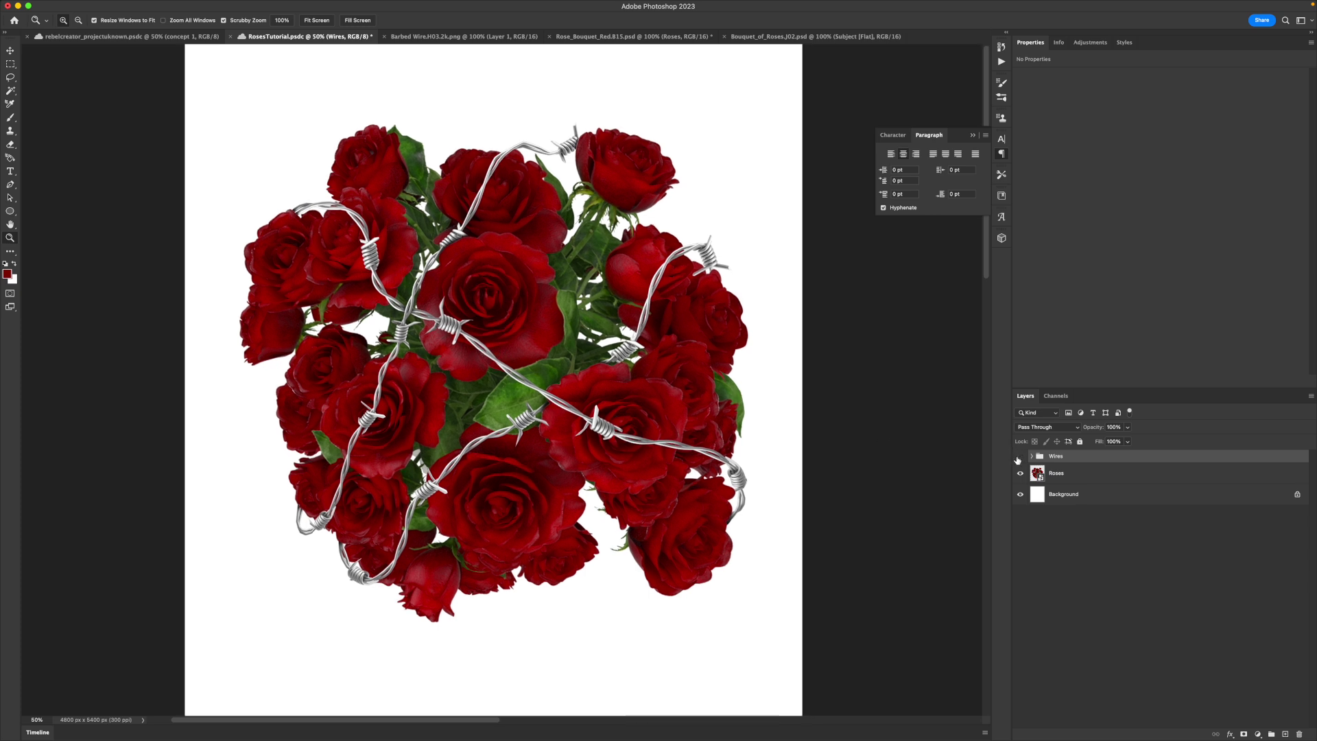
left_click(1019, 457)
left_click(492, 366)
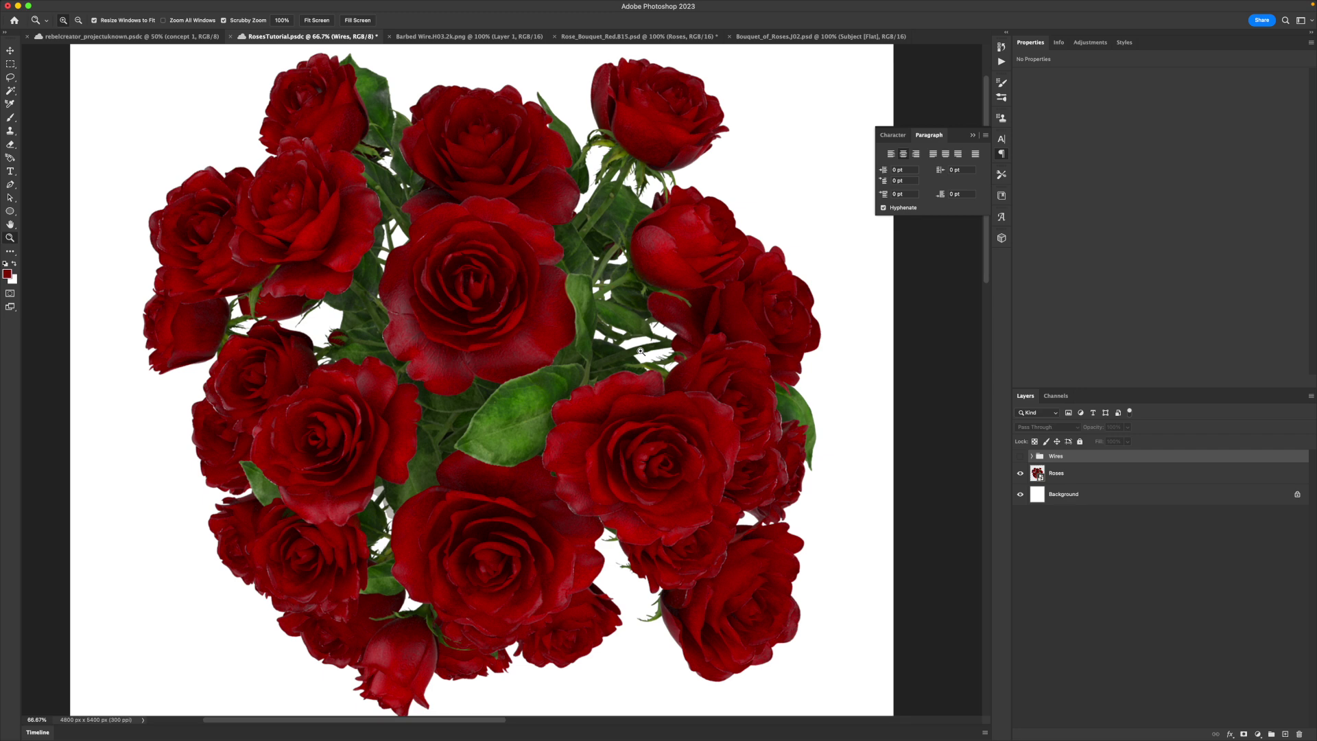
left_click_drag(1067, 478, 1069, 488, "alt")
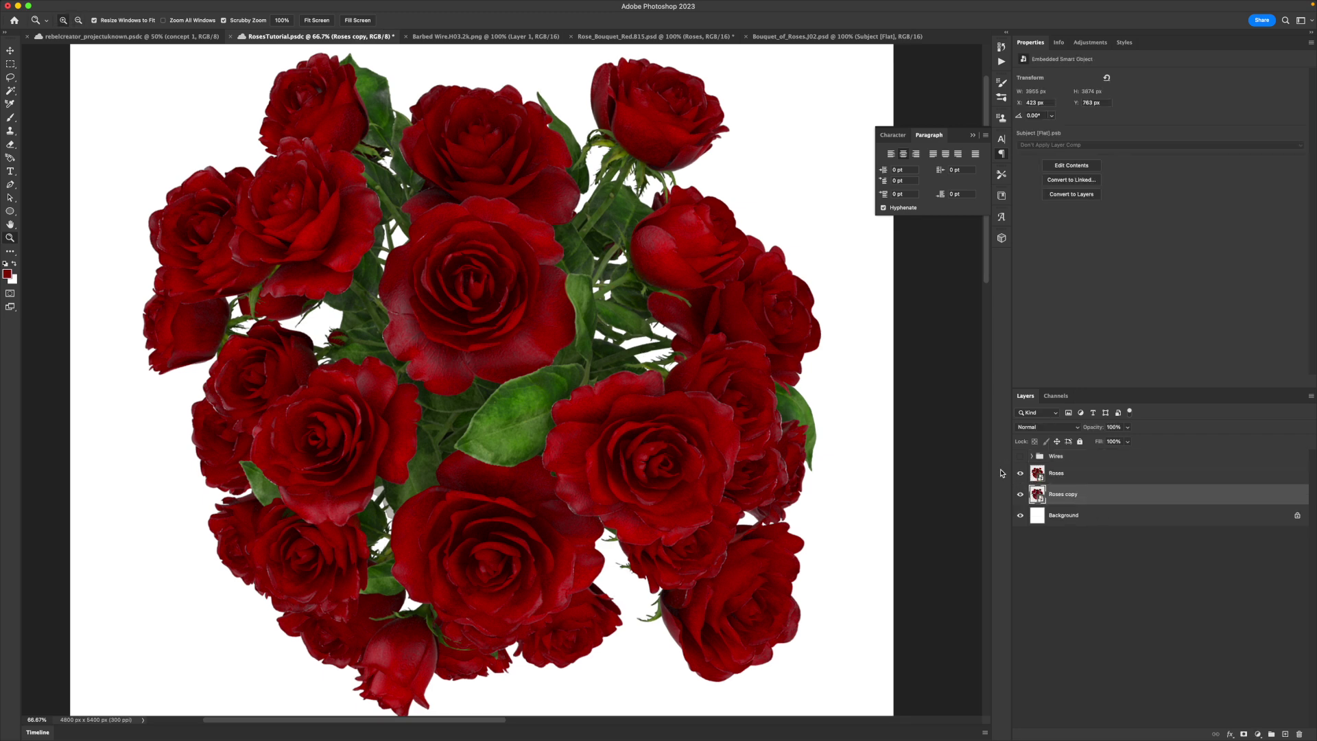
left_click(1022, 475)
left_click(1093, 479)
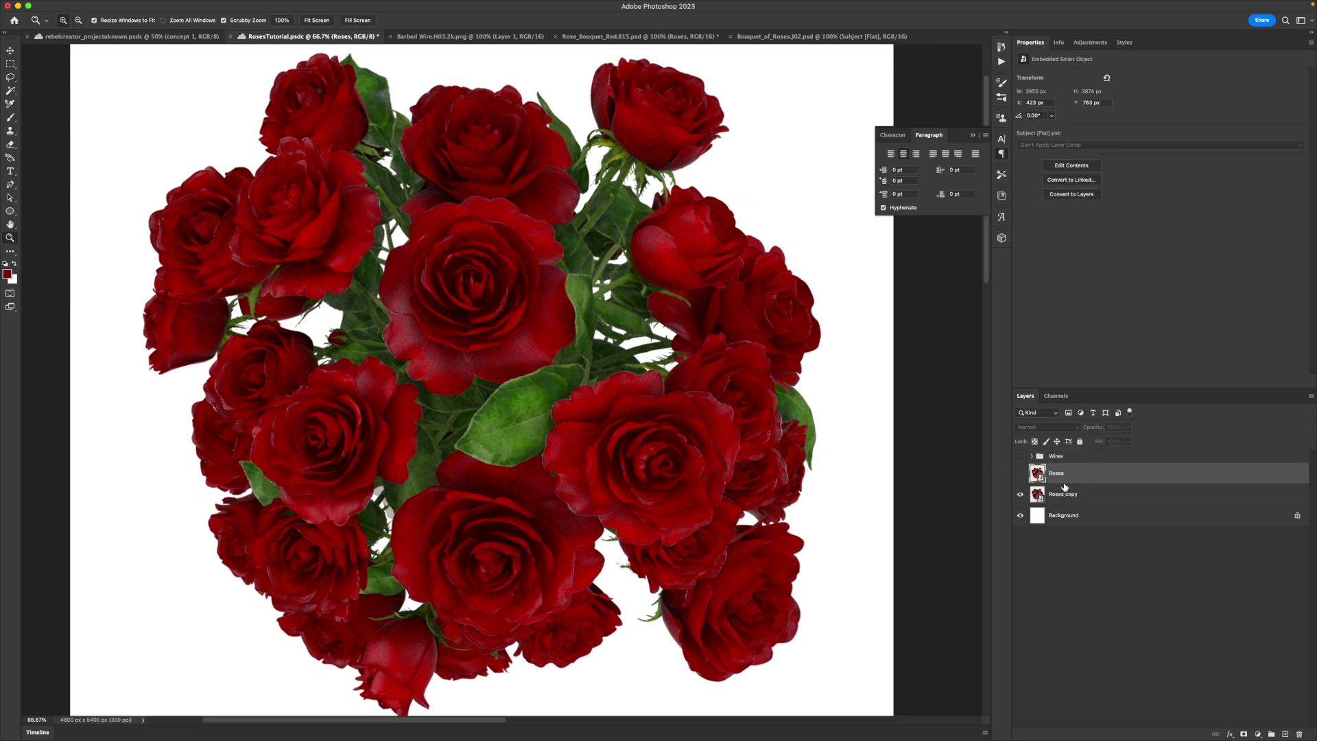
left_click(1072, 495)
key("Delete")
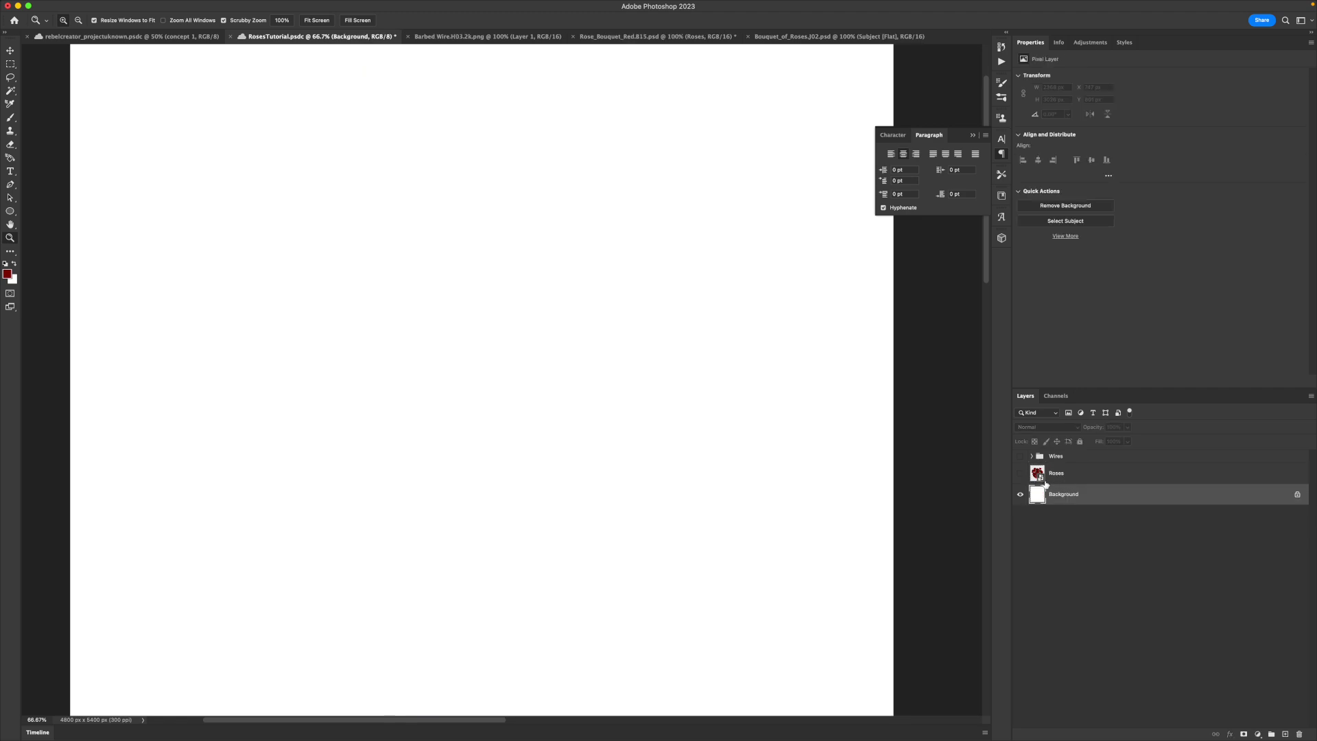
left_click(1020, 473)
Duplicate the Roses layer twice and hide the original and the lower copy, leaving only the topmost copy visible.
left_click(1072, 478)
key("alt")
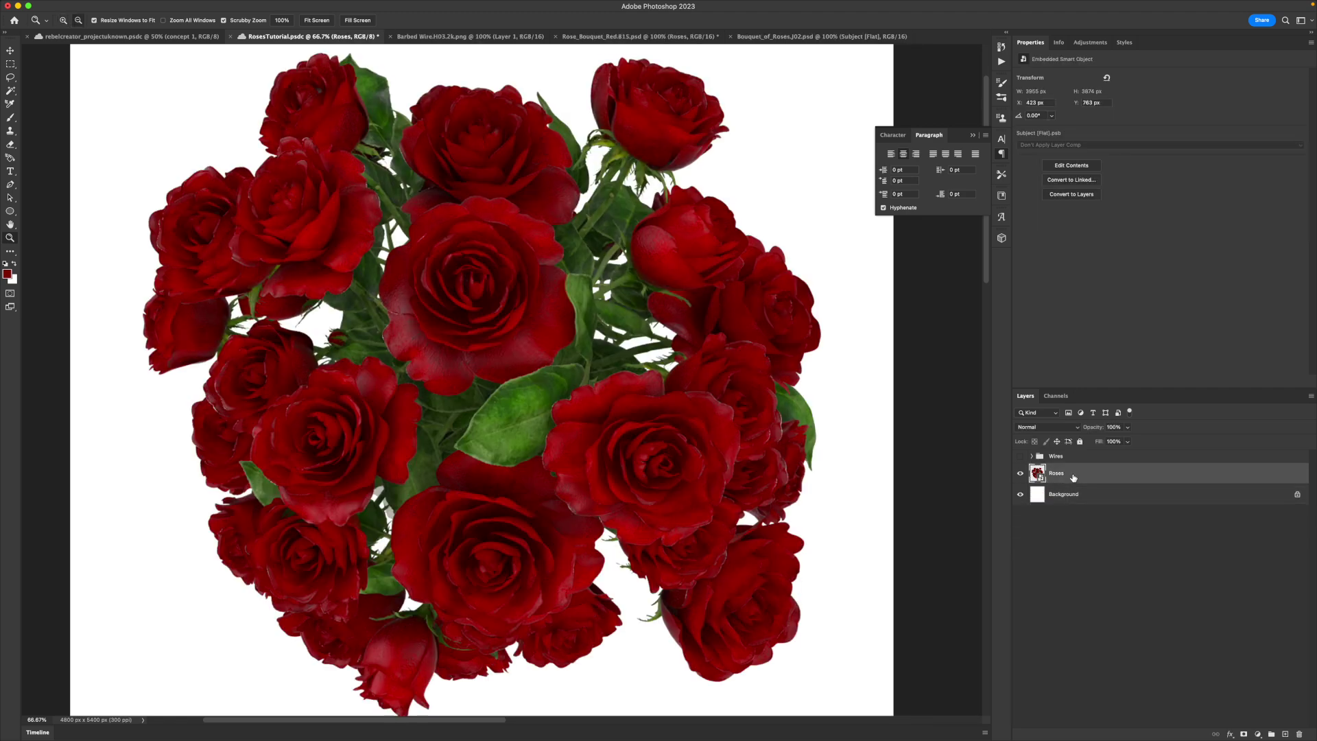
left_click_drag(1076, 478, 1078, 481)
key("super+j")
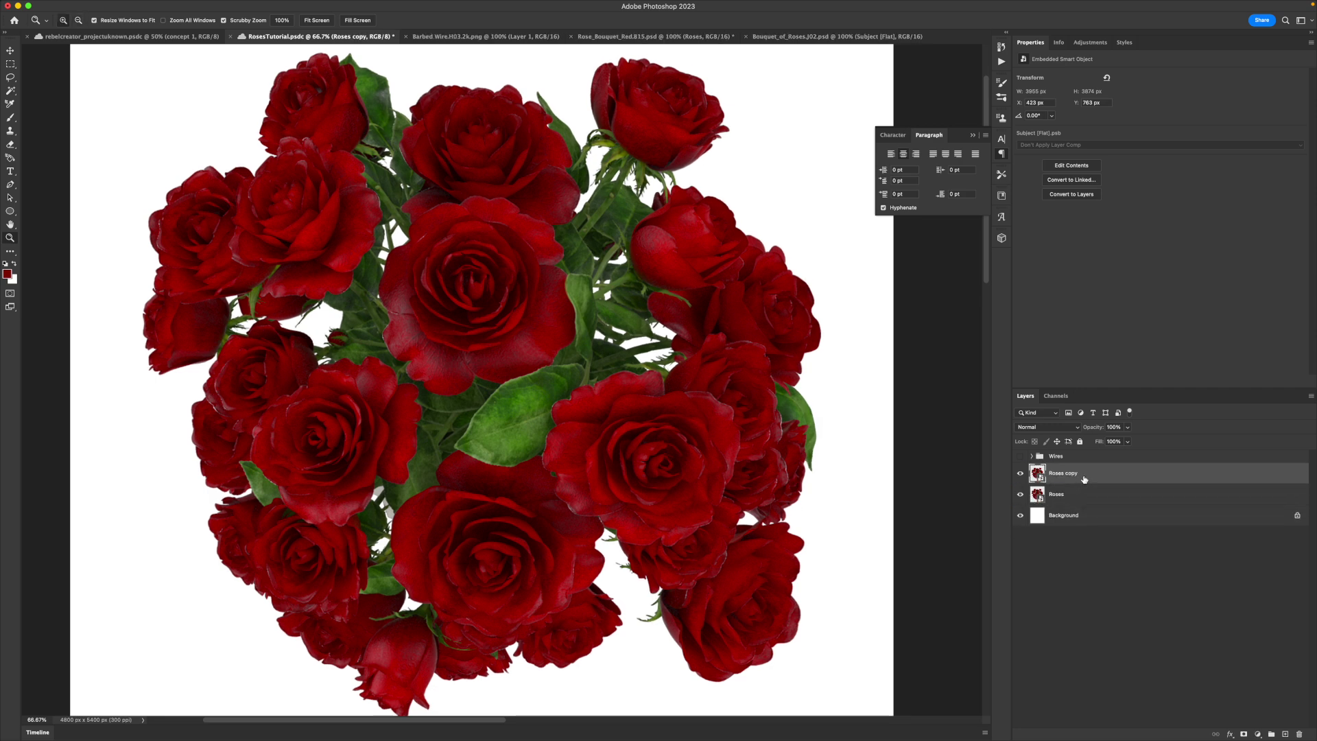
left_click(1020, 493)
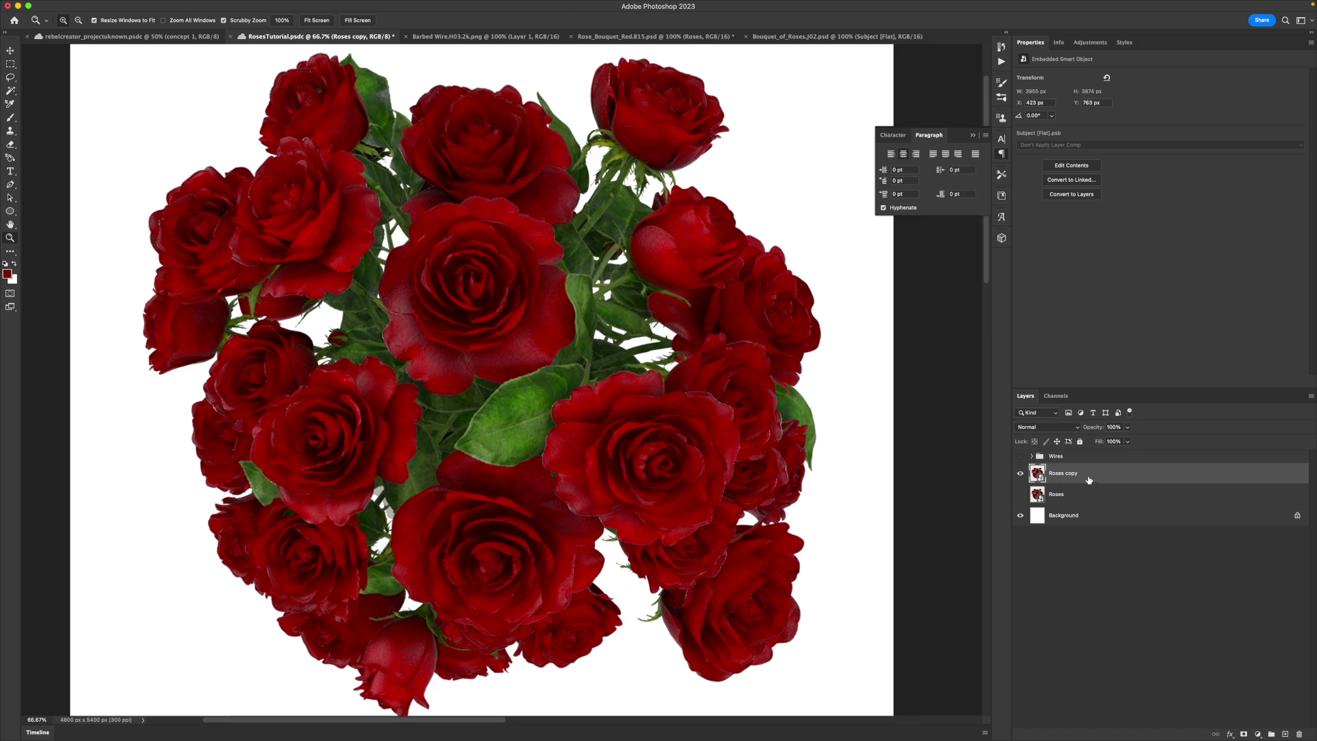
left_click_drag(703, 430, 707, 414)
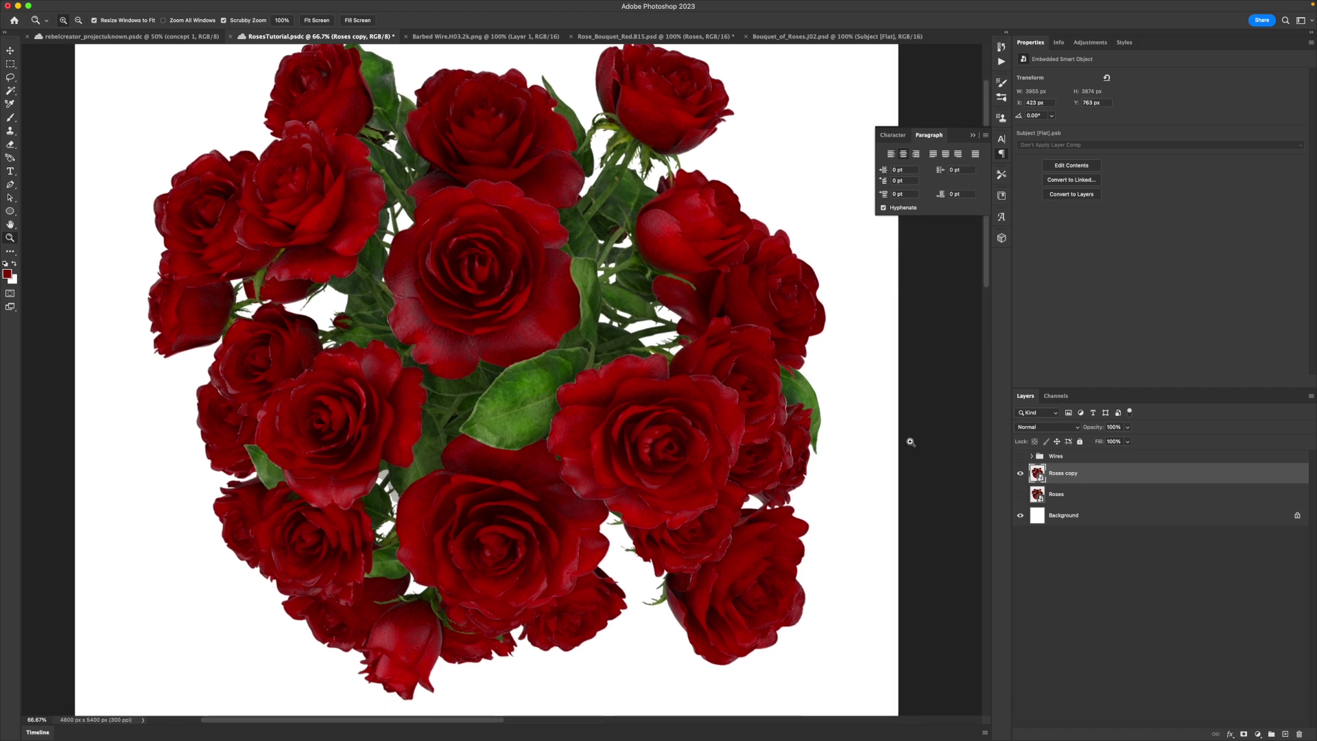
key("super+j")
left_click(1020, 493)
Rename the topmost roses copy as red and the copy beneath it as green.
double_click(1065, 473)
type("red")
key("Return")
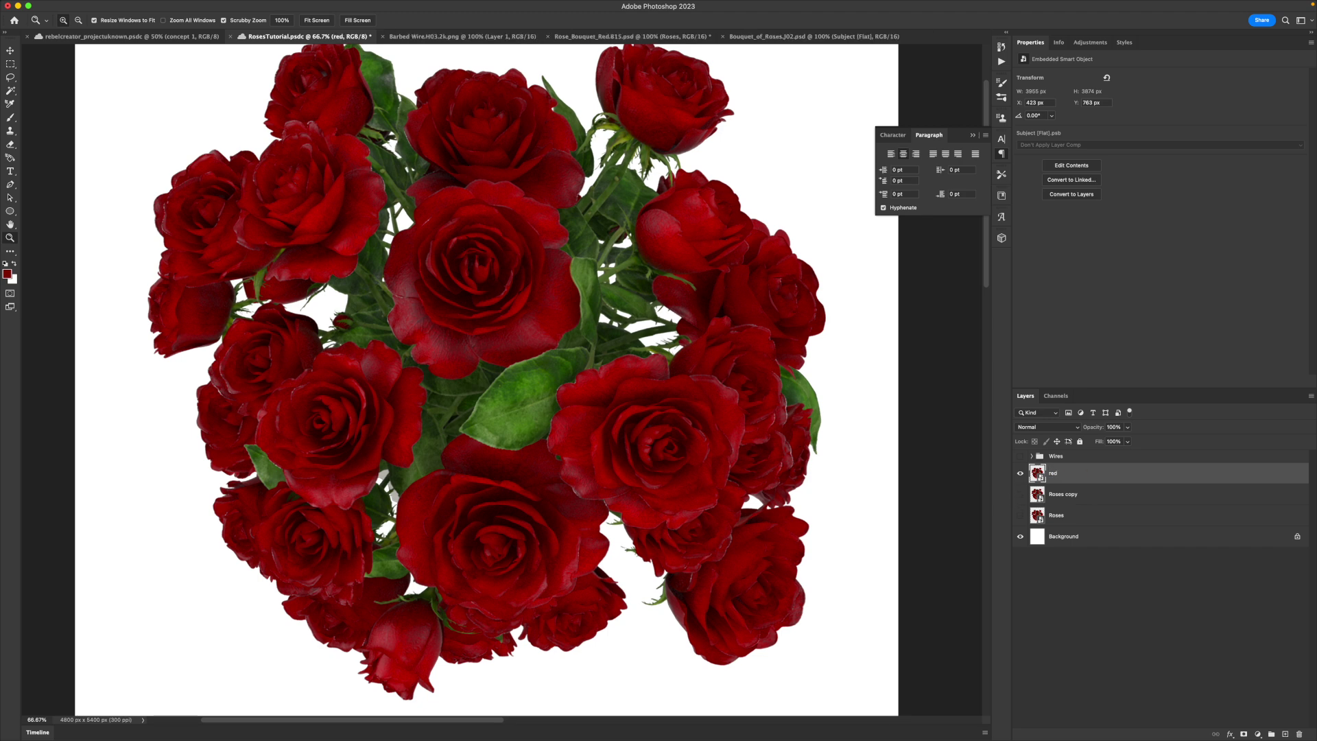
double_click(1065, 494)
type("green")
key("Return")
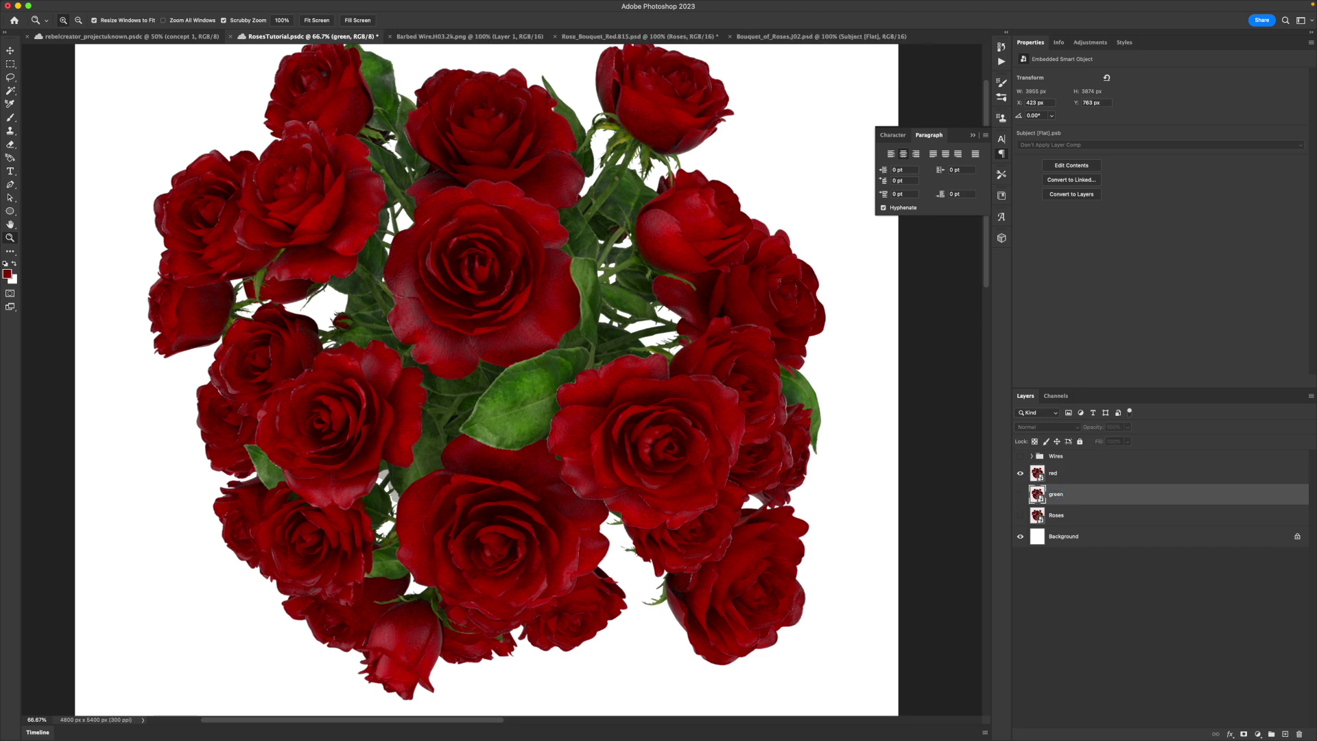
Apply a Hue/Saturation adjustment to the red layer with Saturation +64 and Lightness +8.
left_click(1074, 480)
left_click_drag(593, 308, 589, 305)
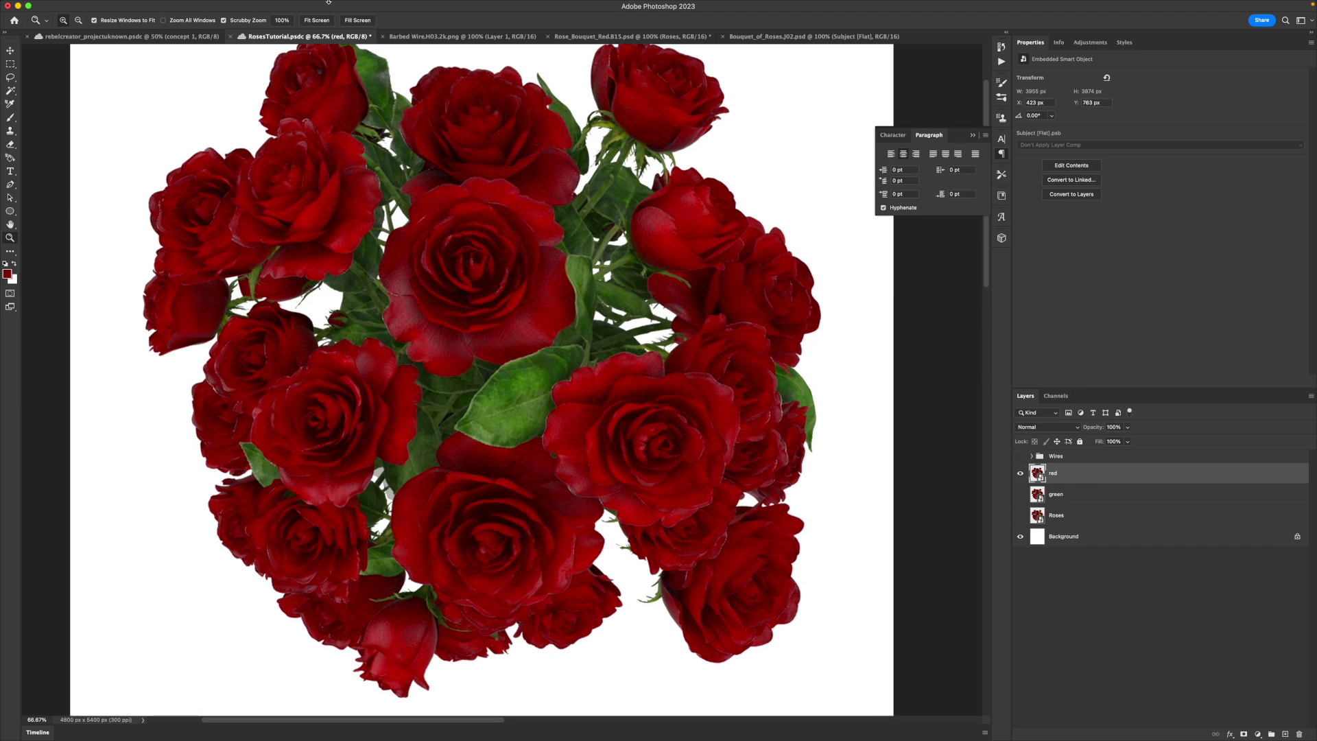
left_click(127, 5)
mouse_move(148, 35)
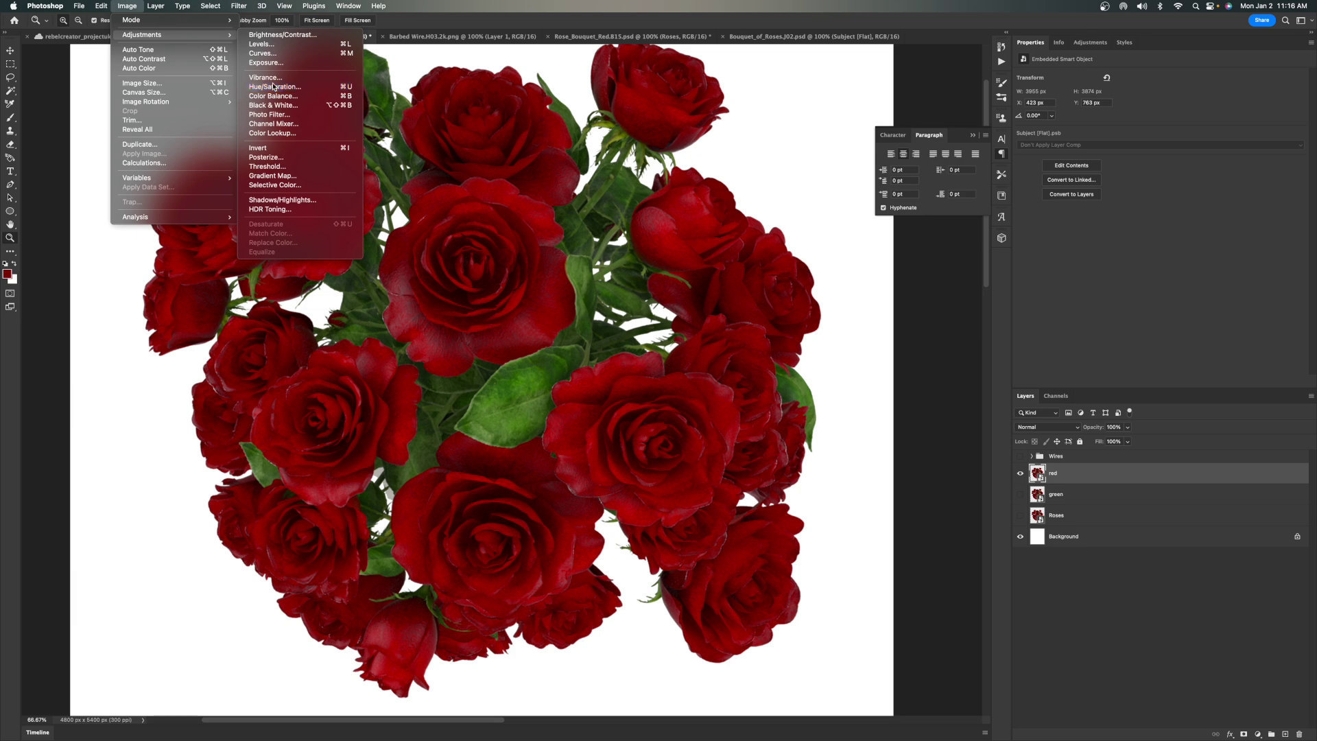
left_click(274, 87)
mouse_move(93, 102)
left_mouse_down()
mouse_move(126, 102)
mouse_move(96, 125)
left_mouse_up()
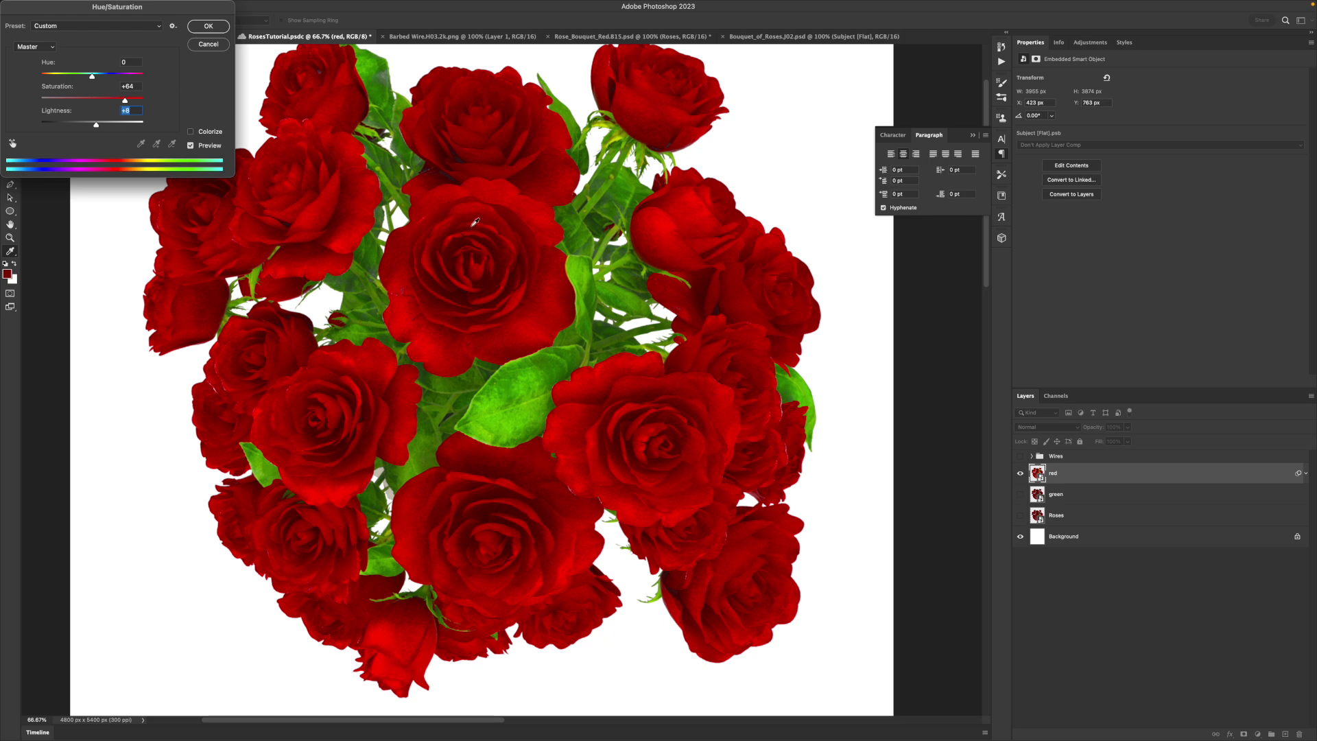
left_click(208, 26)
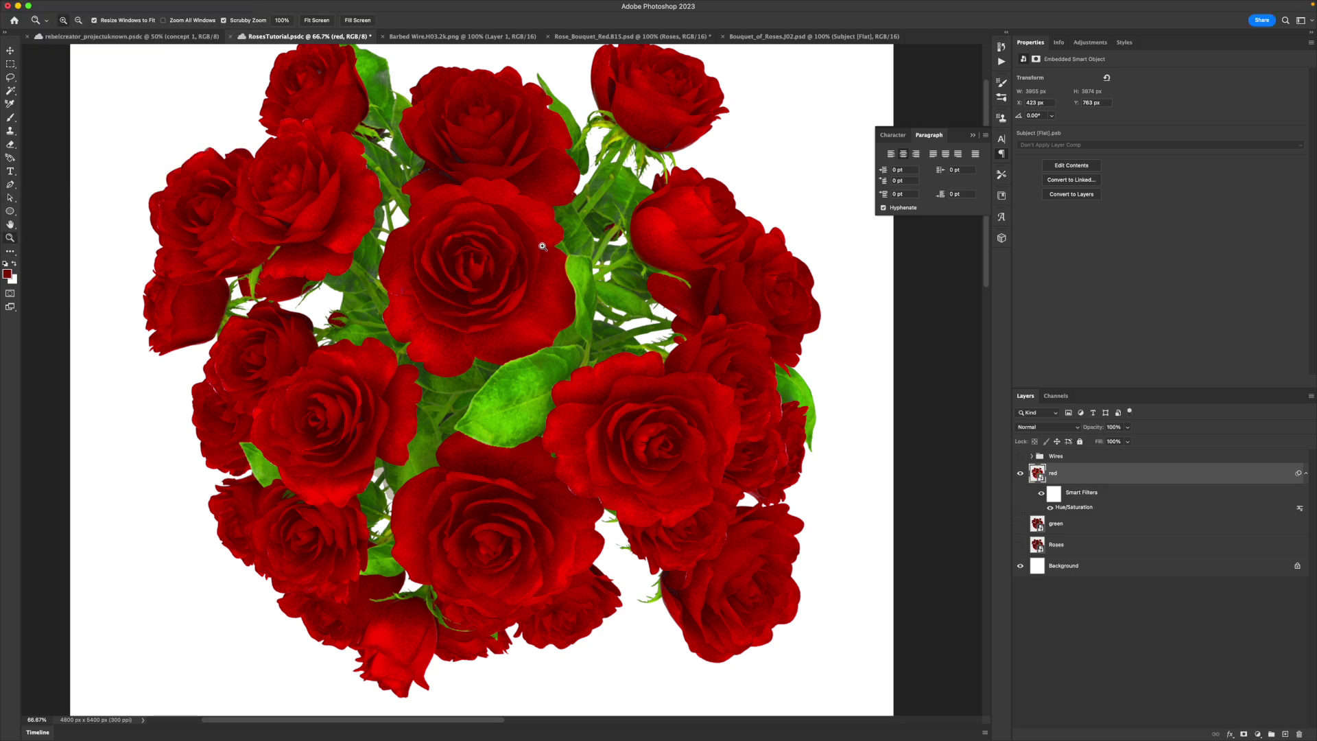
Copy the red layer's Hue/Saturation smart filter onto the green layer, and show green in place of red with its filters expanded.
left_click_drag(730, 362, 736, 346)
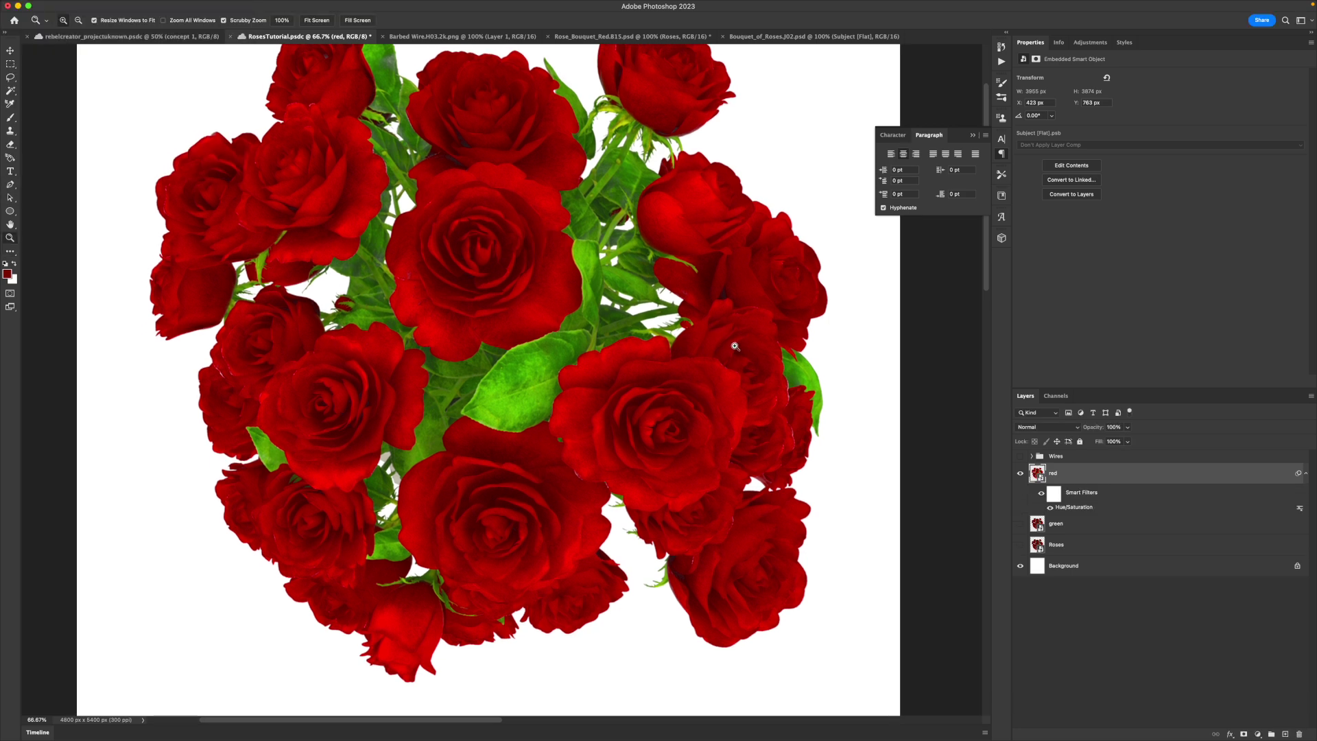
left_click(1077, 545)
left_click_drag(1056, 506, 1026, 532)
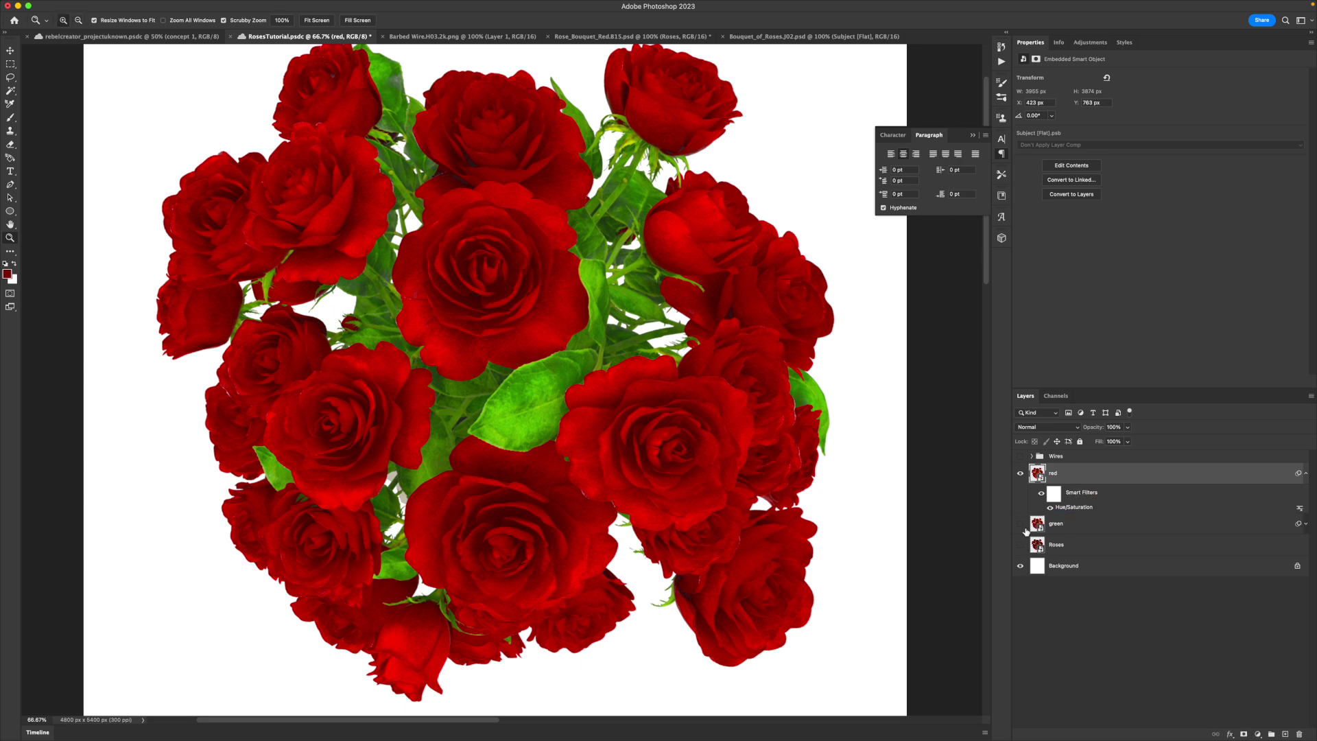
left_click(1020, 473)
left_click(1020, 524)
left_click(1306, 524)
left_click(1056, 528)
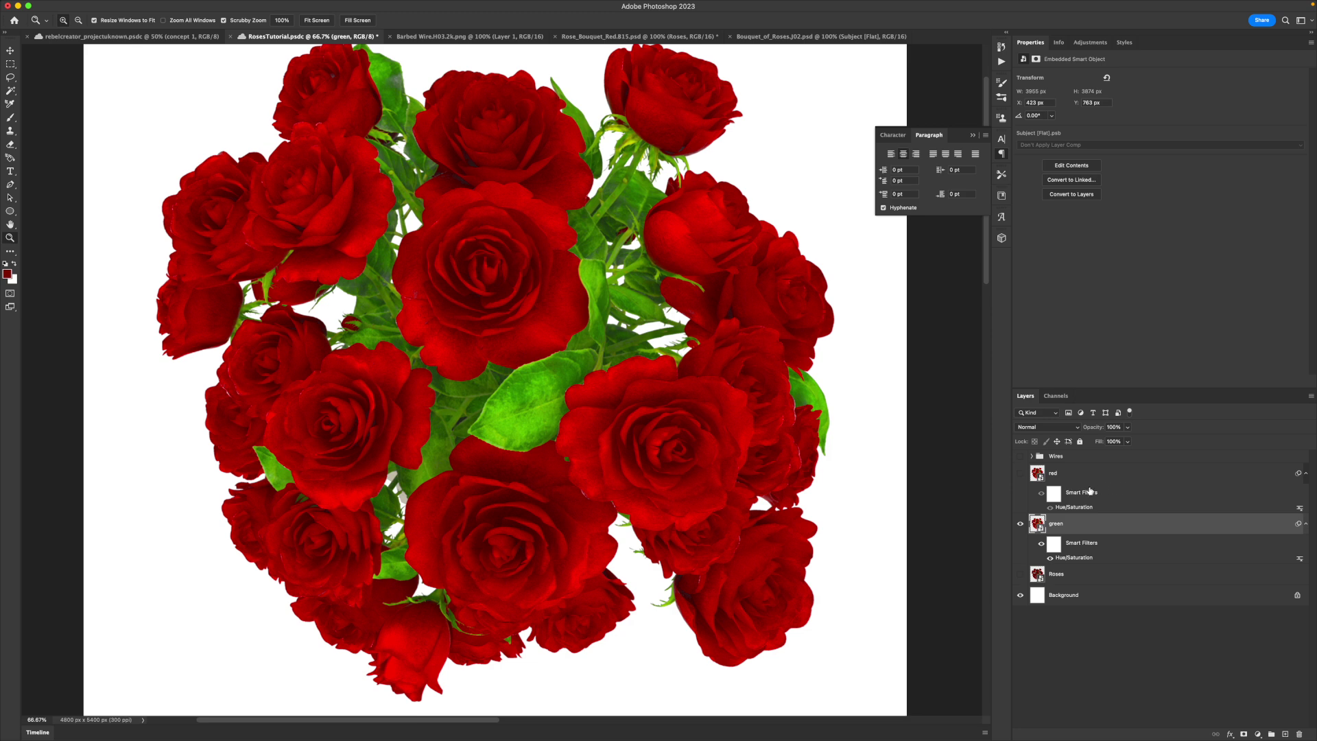
Rasterize the red layer with its Hue/Saturation smart filter baked in.
left_click(1031, 479)
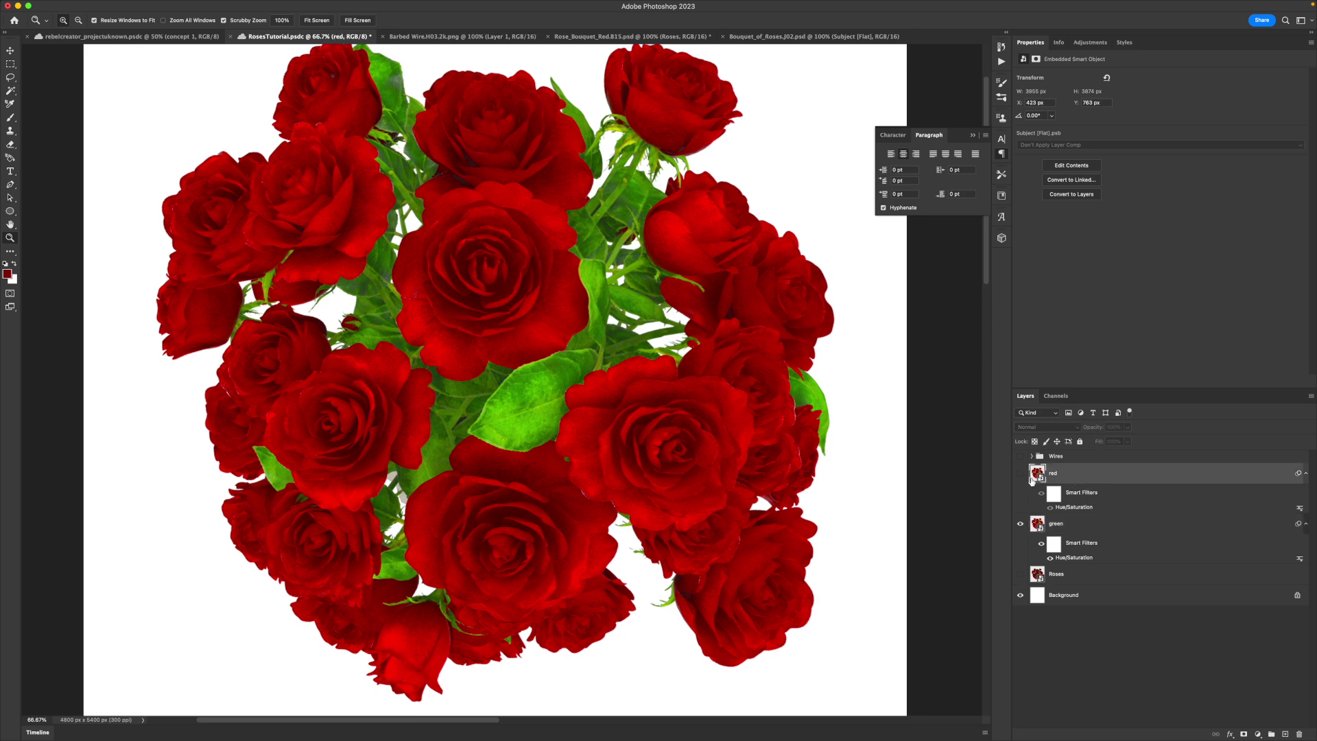
right_click(1051, 478)
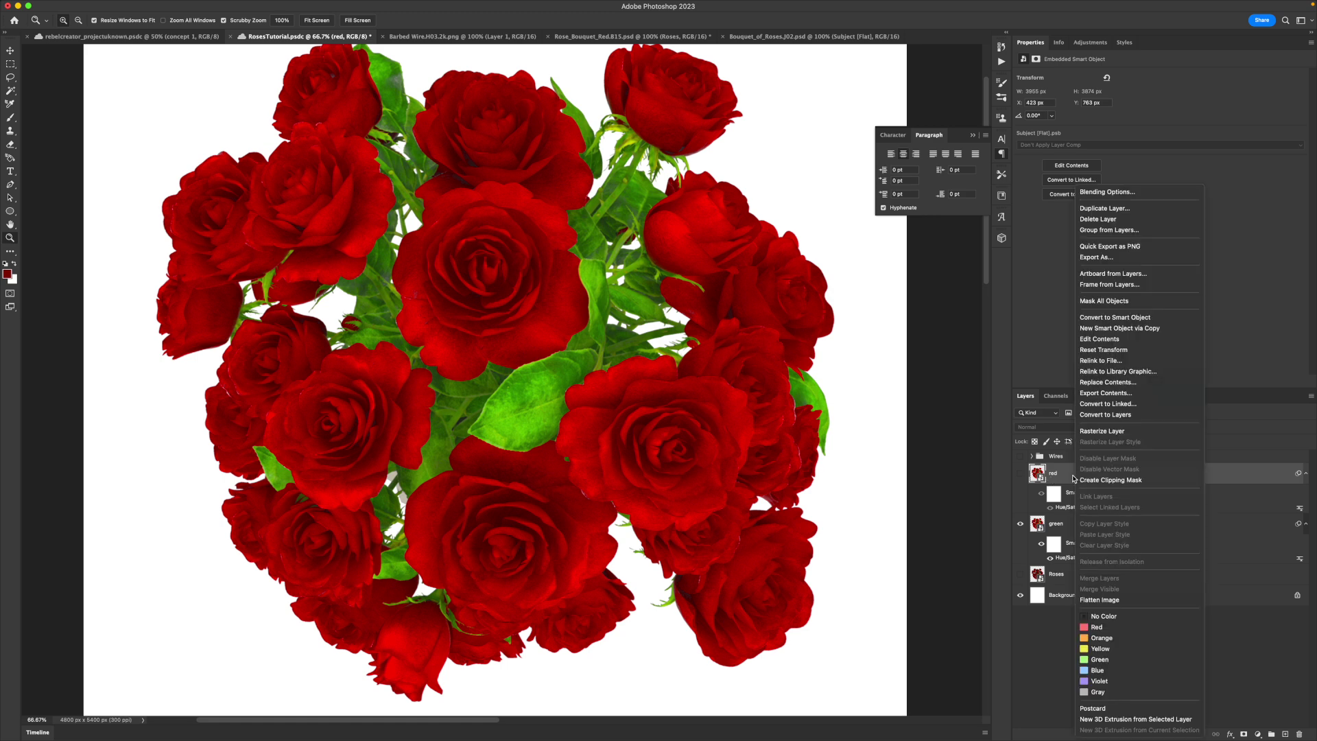
left_click(1094, 431)
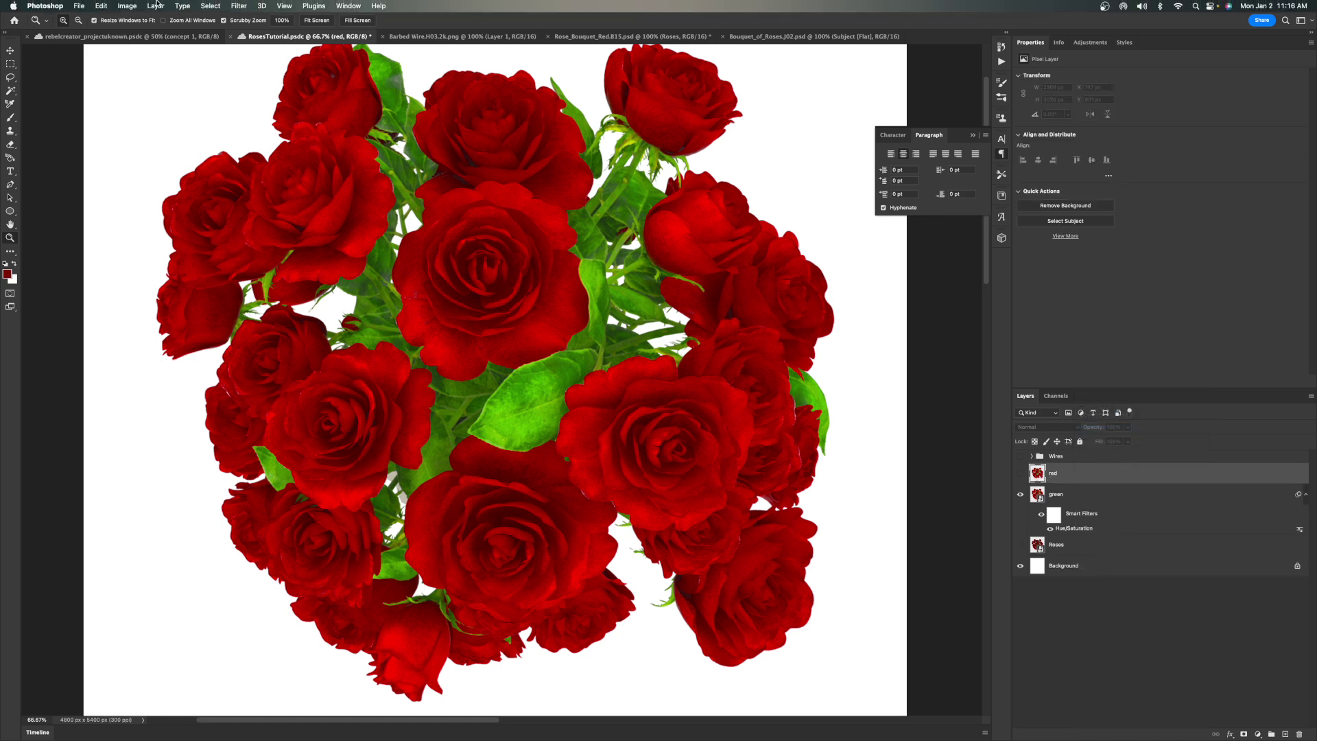
Show the rasterized red layer and apply a direct Hue/Saturation adjustment to it with Saturation +35.
left_click(128, 6)
left_click(1020, 472)
left_click(126, 7)
mouse_move(178, 35)
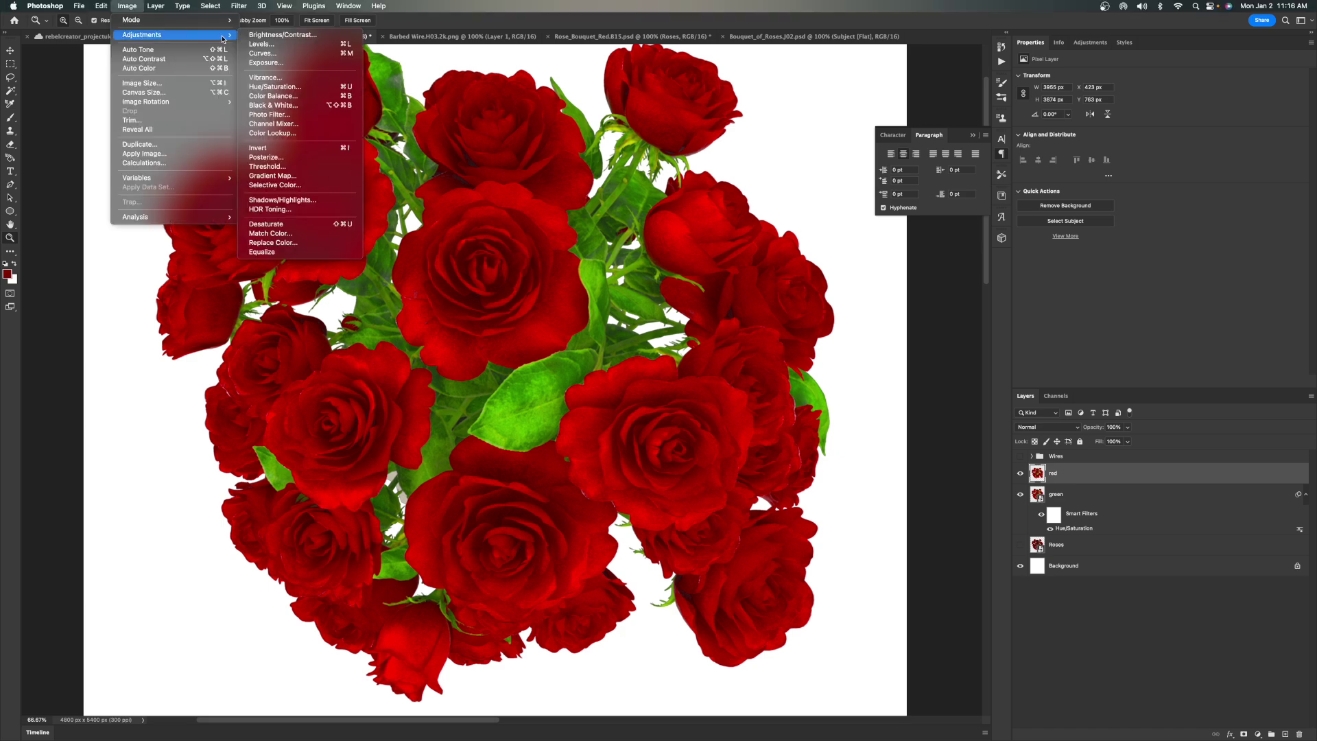
left_click(287, 87)
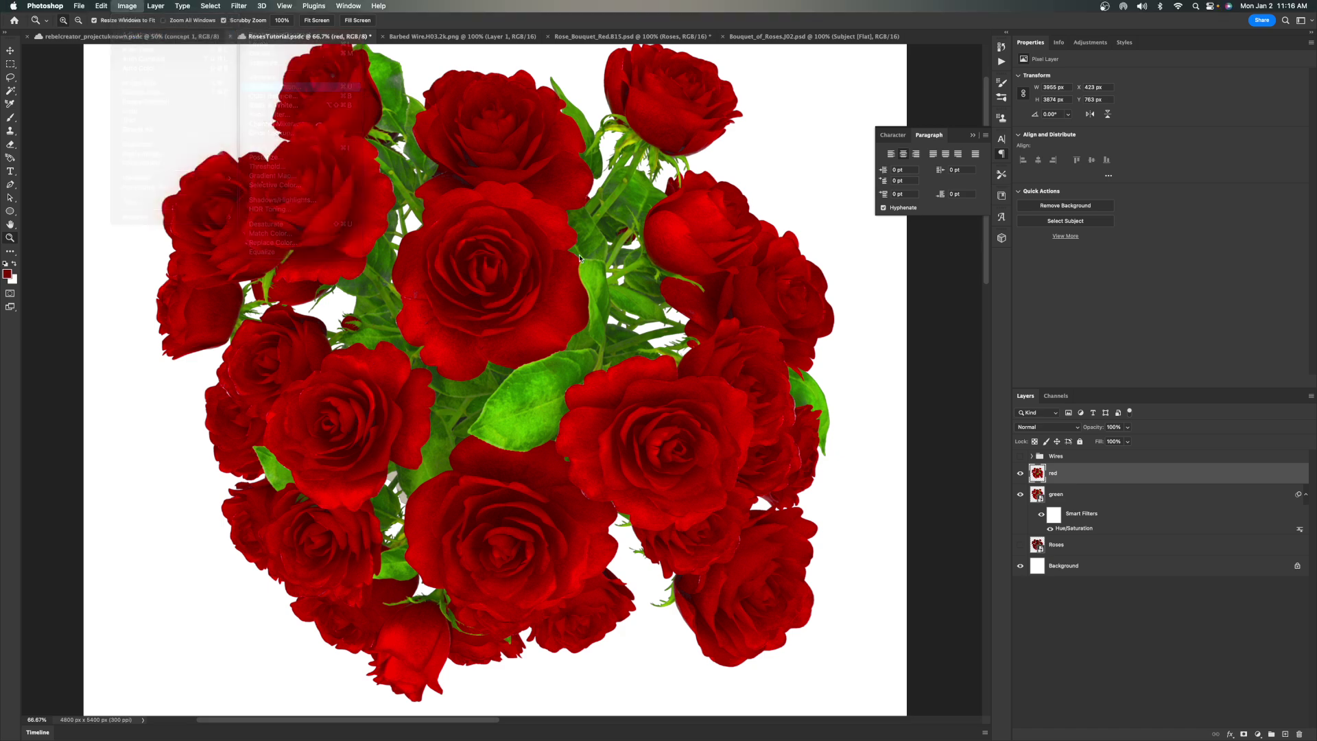
left_click_drag(703, 395, 718, 395)
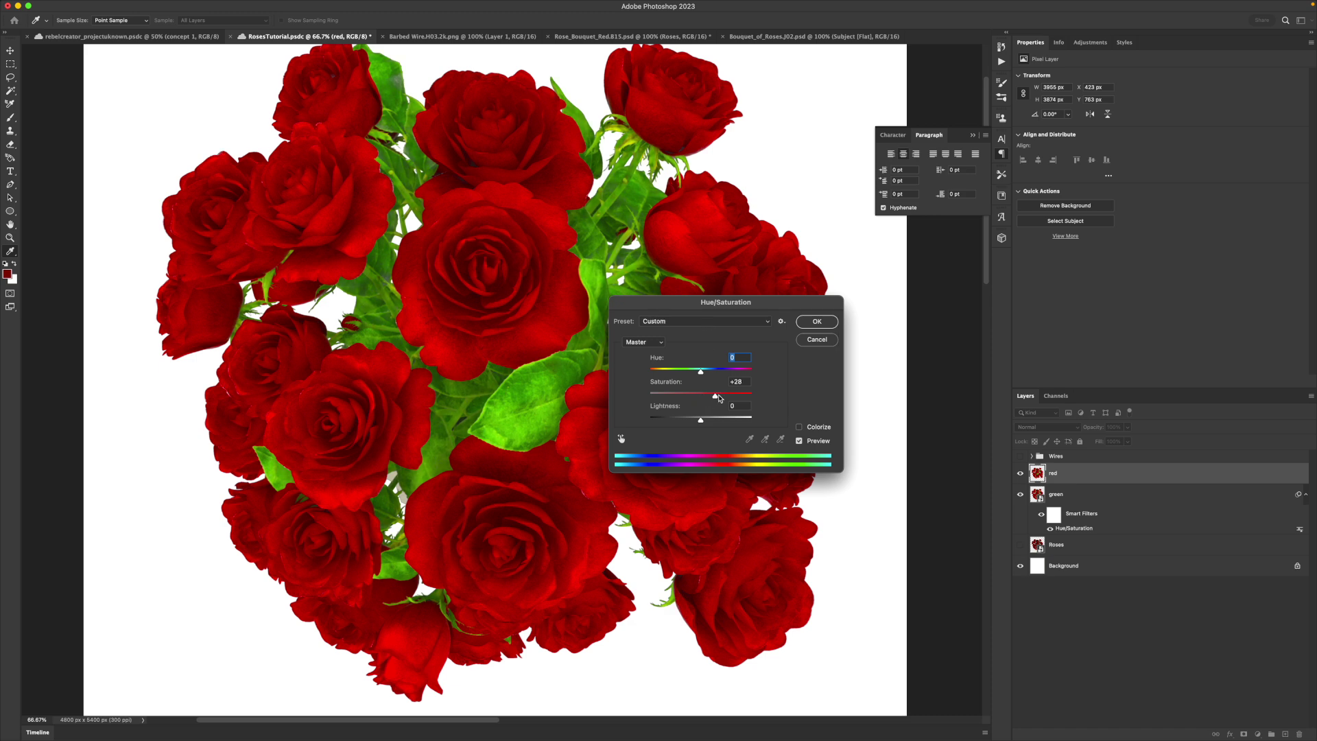
left_click(817, 322)
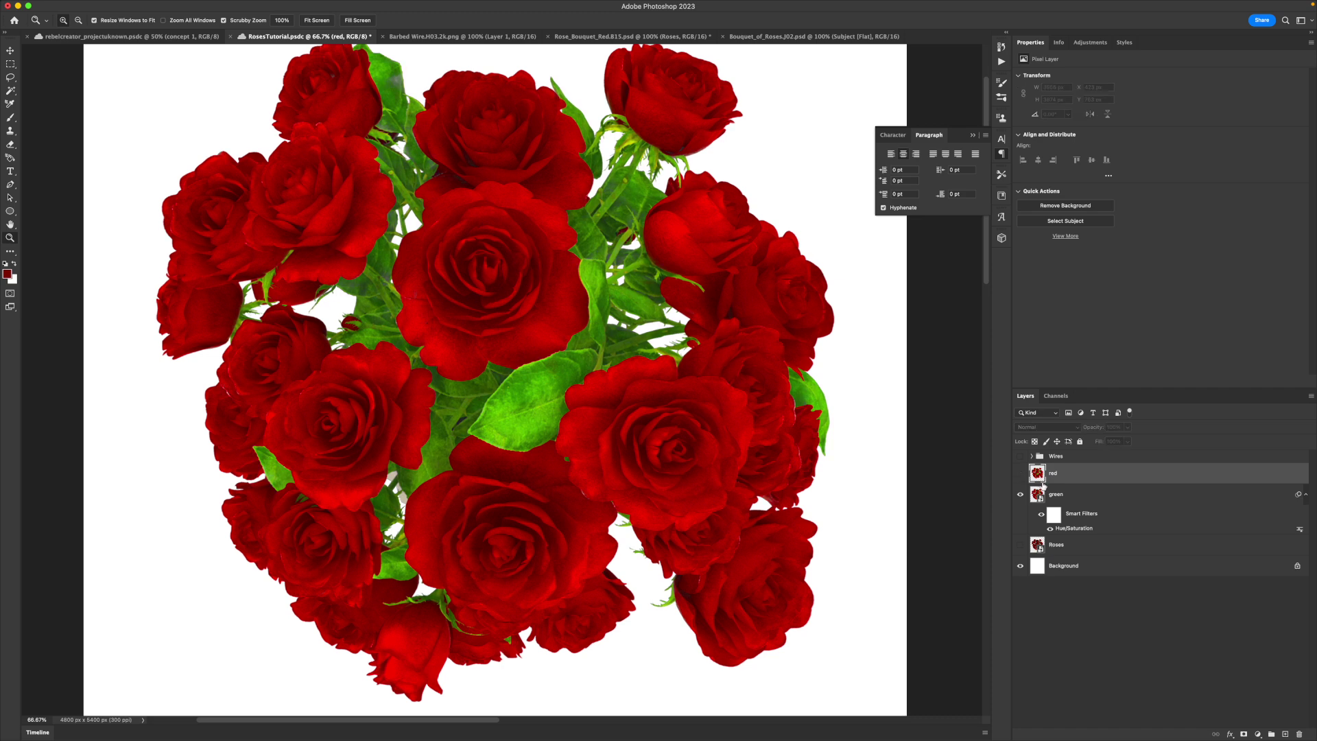
Undo the red layer's direct color adjustment and rasterization, and show the layer with its smart filter.
left_click(1022, 482)
left_click(1021, 474)
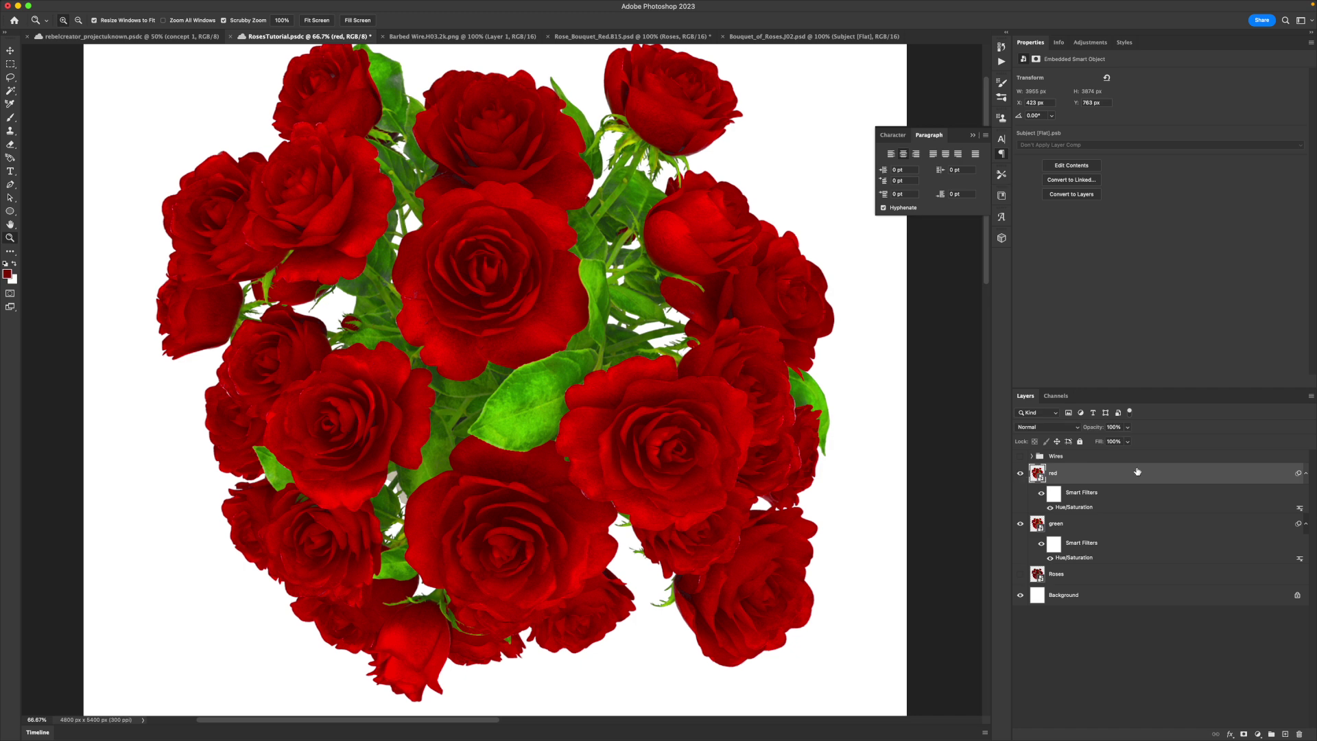
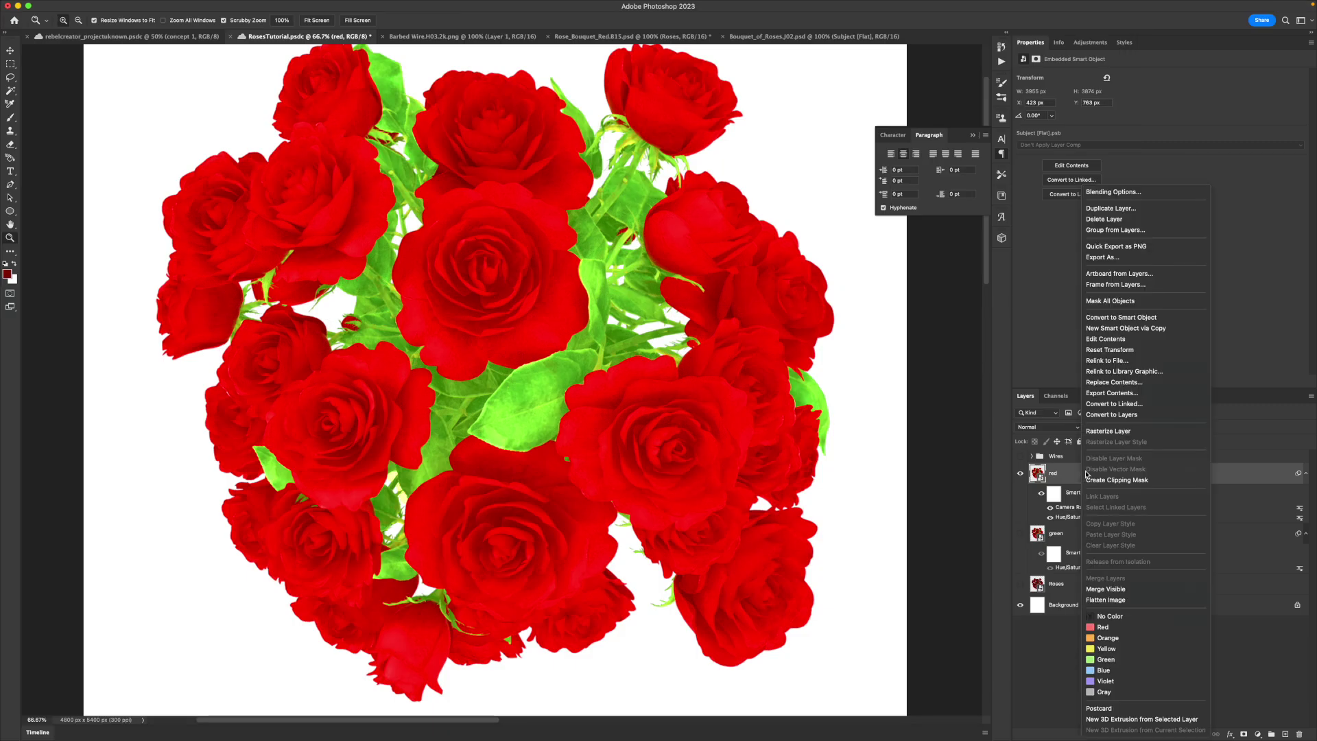
Rasterize the red layer and mask it to its red petals using a sampled Color Range selection with Fuzziness 100.
left_click(1132, 430)
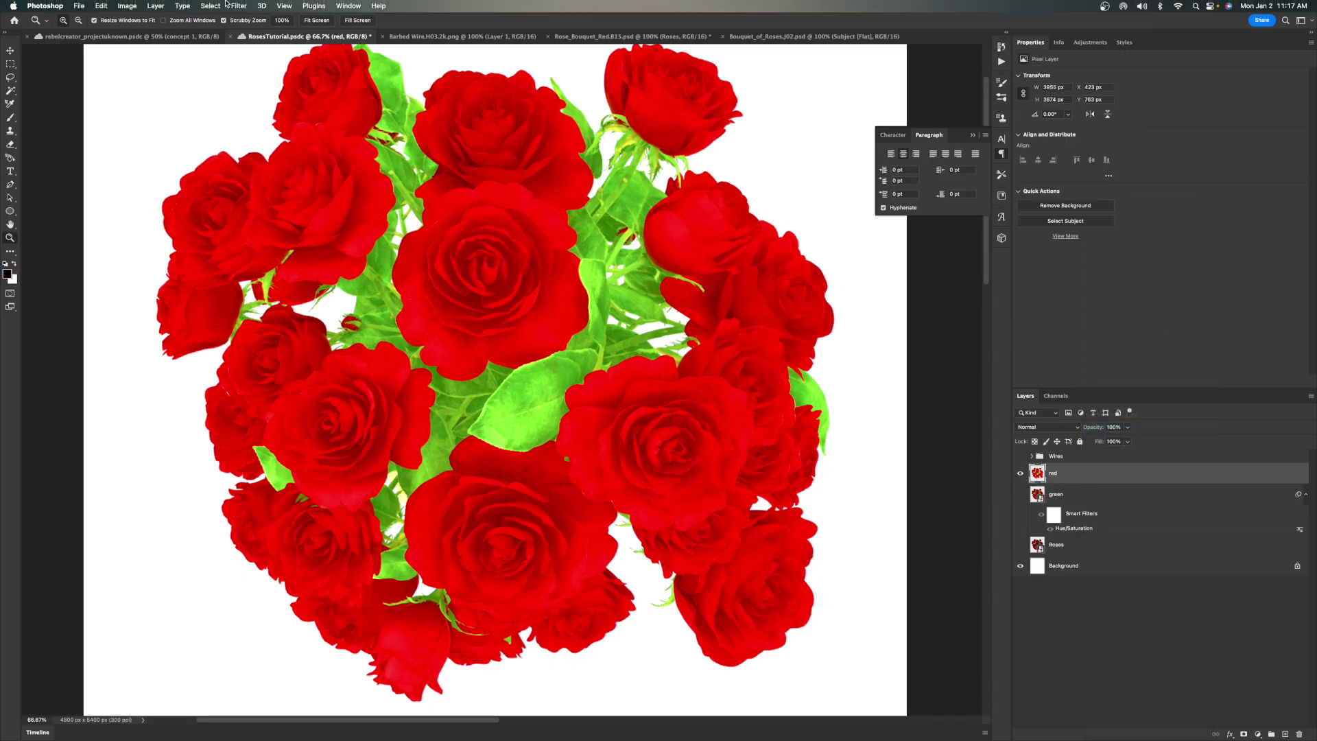
left_click(211, 5)
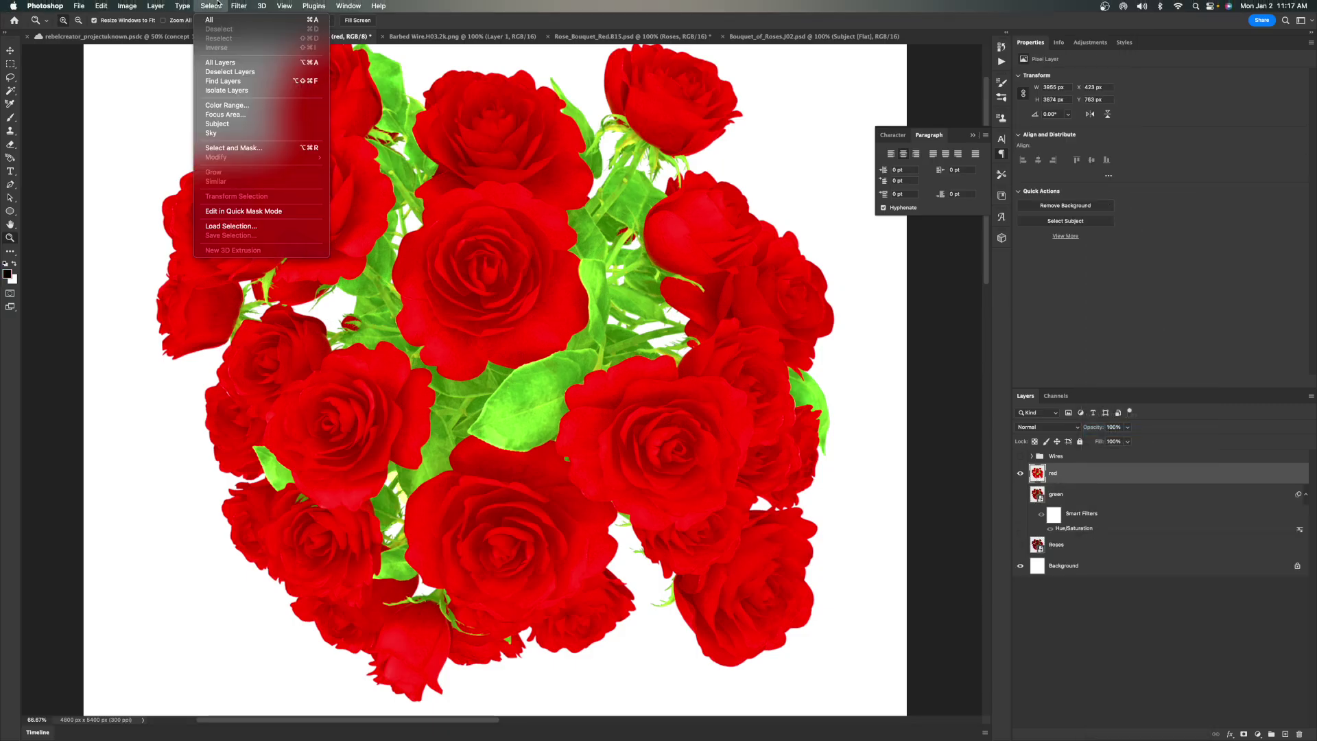
left_click(225, 105)
left_click(291, 212, "shift")
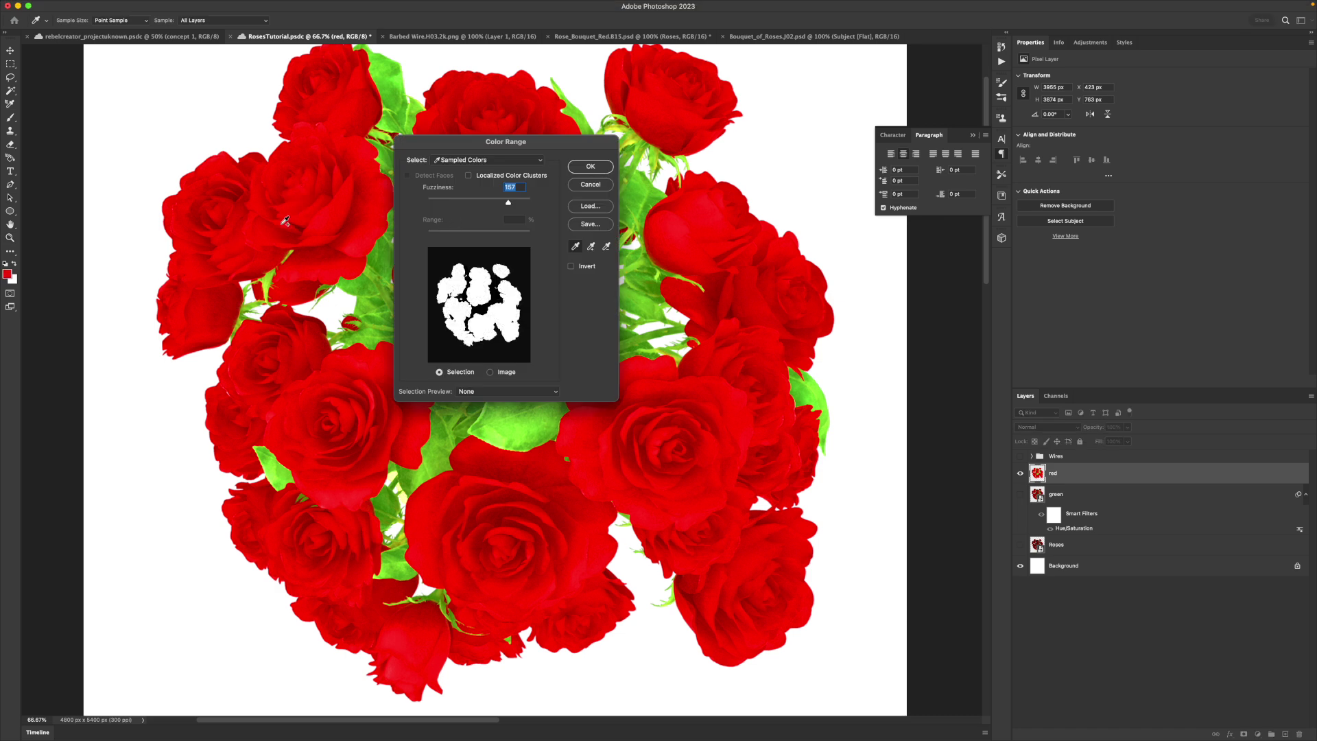
left_click_drag(532, 203, 465, 203)
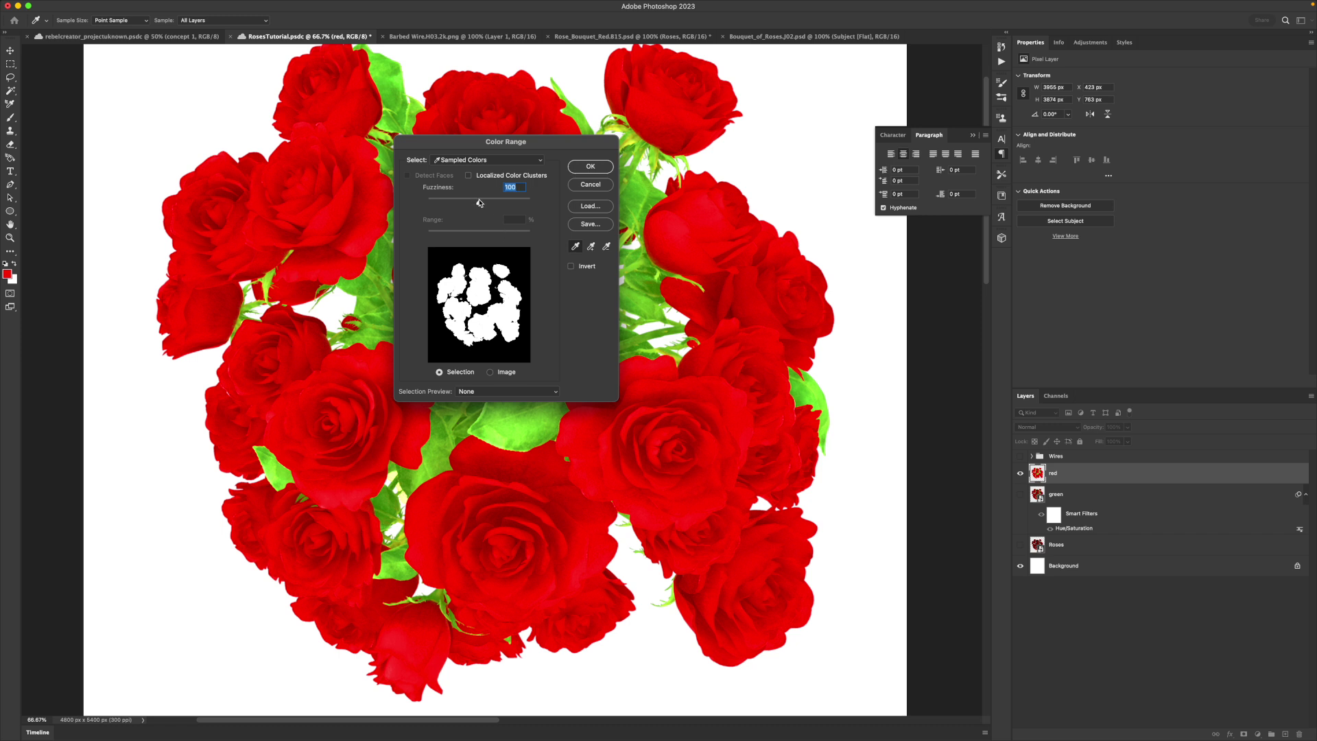
left_click(590, 166)
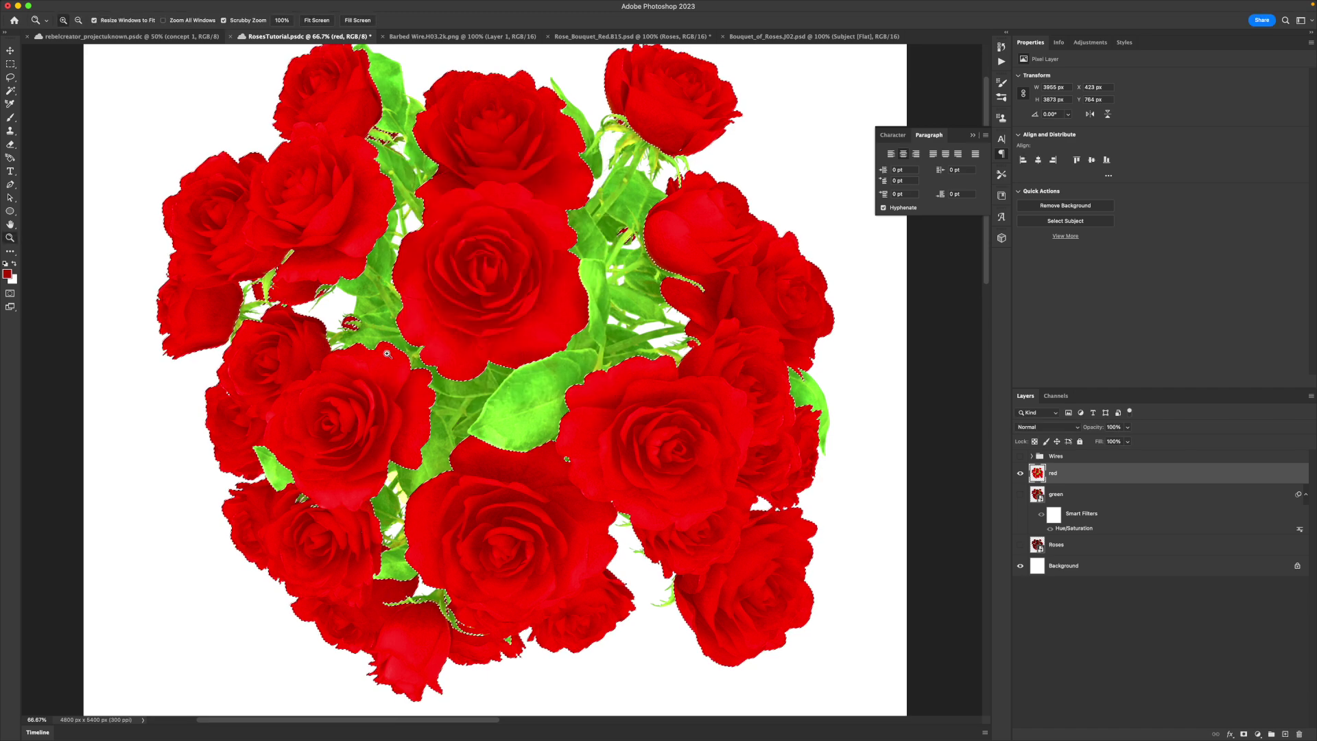
left_click(1243, 734)
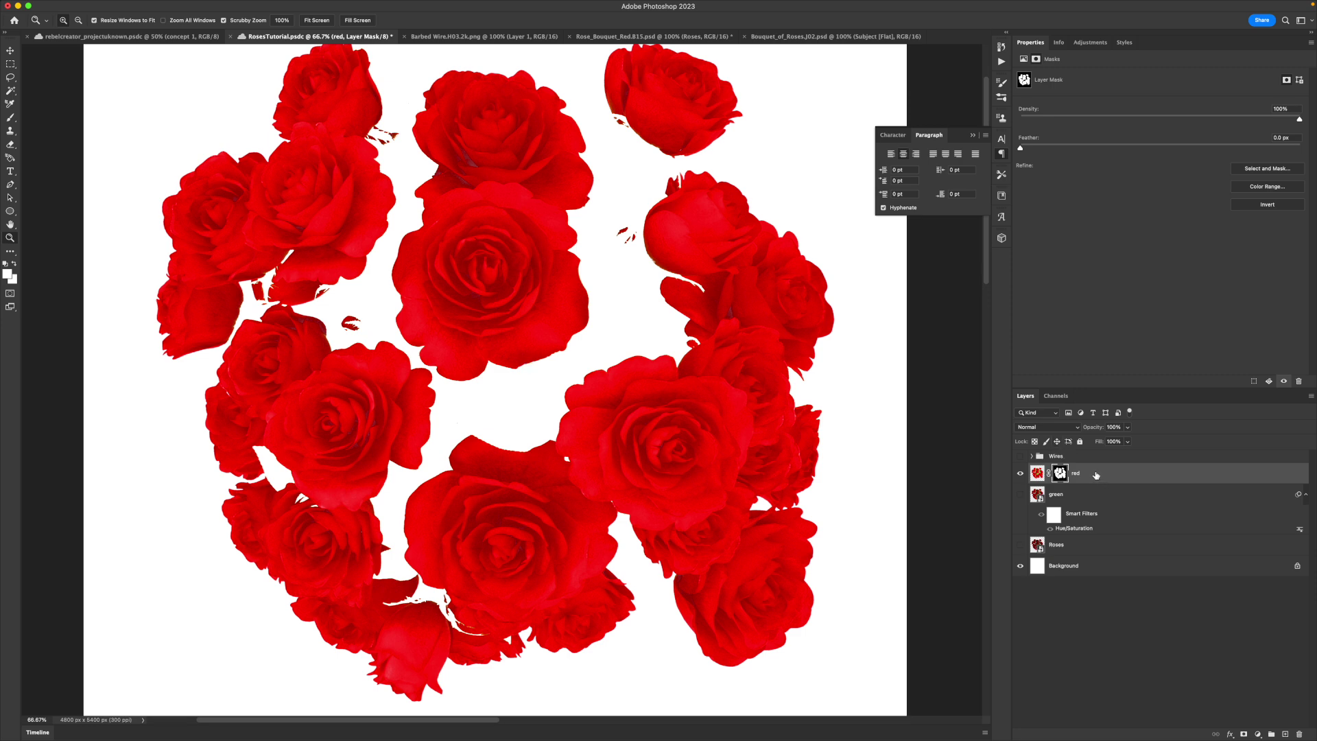
Duplicate the masked red layer beneath the original and invert the copy's layer mask to isolate the greenery.
left_click_drag(1095, 475, 1070, 485)
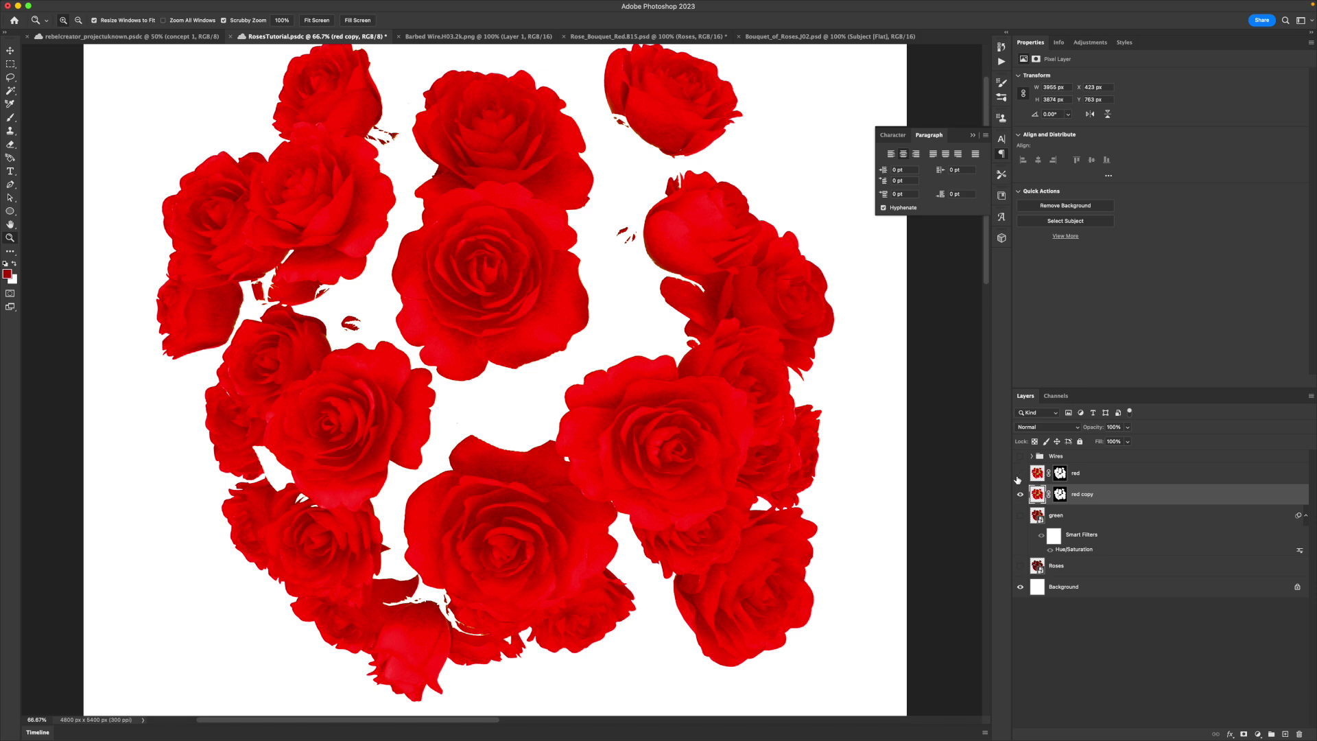
left_click(1061, 494)
key("super+i")
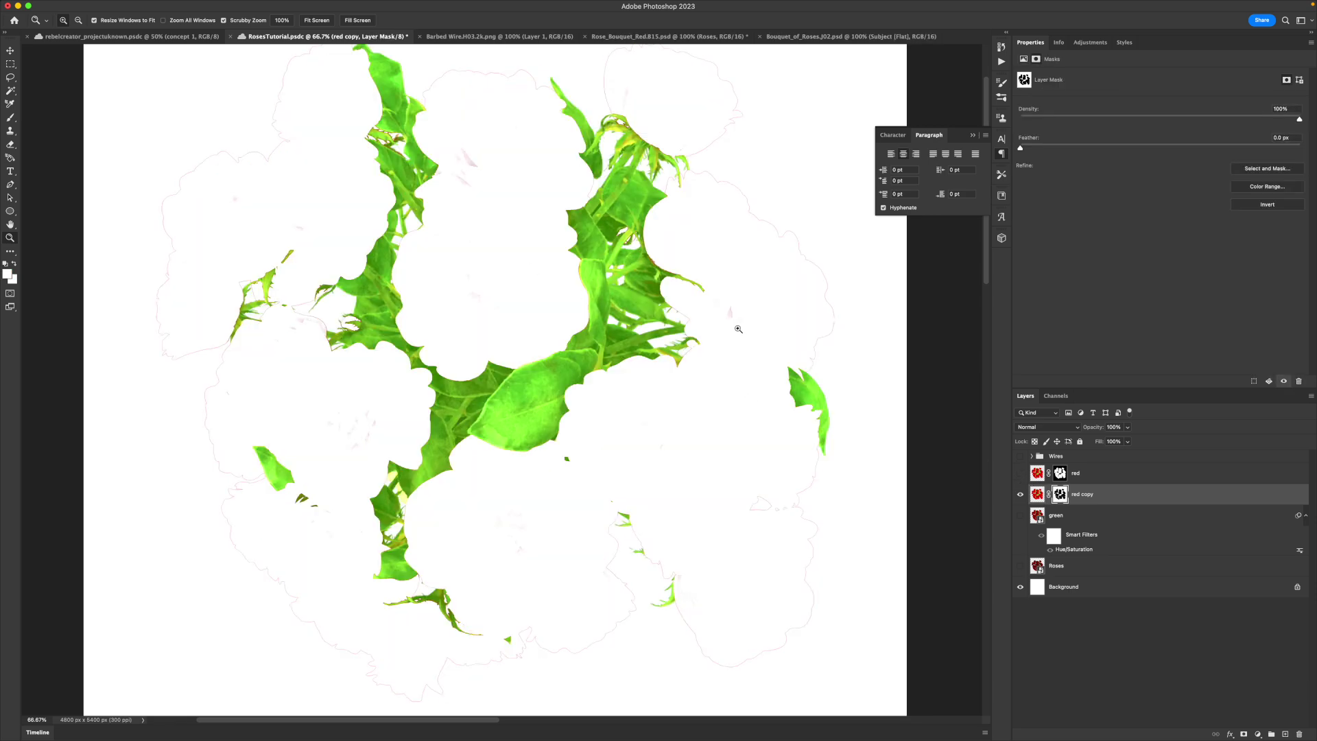
Alternate the visibility of the red and red copy layers to compare the petal cutout with the inverted leaf cutout.
left_click(1020, 493)
left_click(1019, 474)
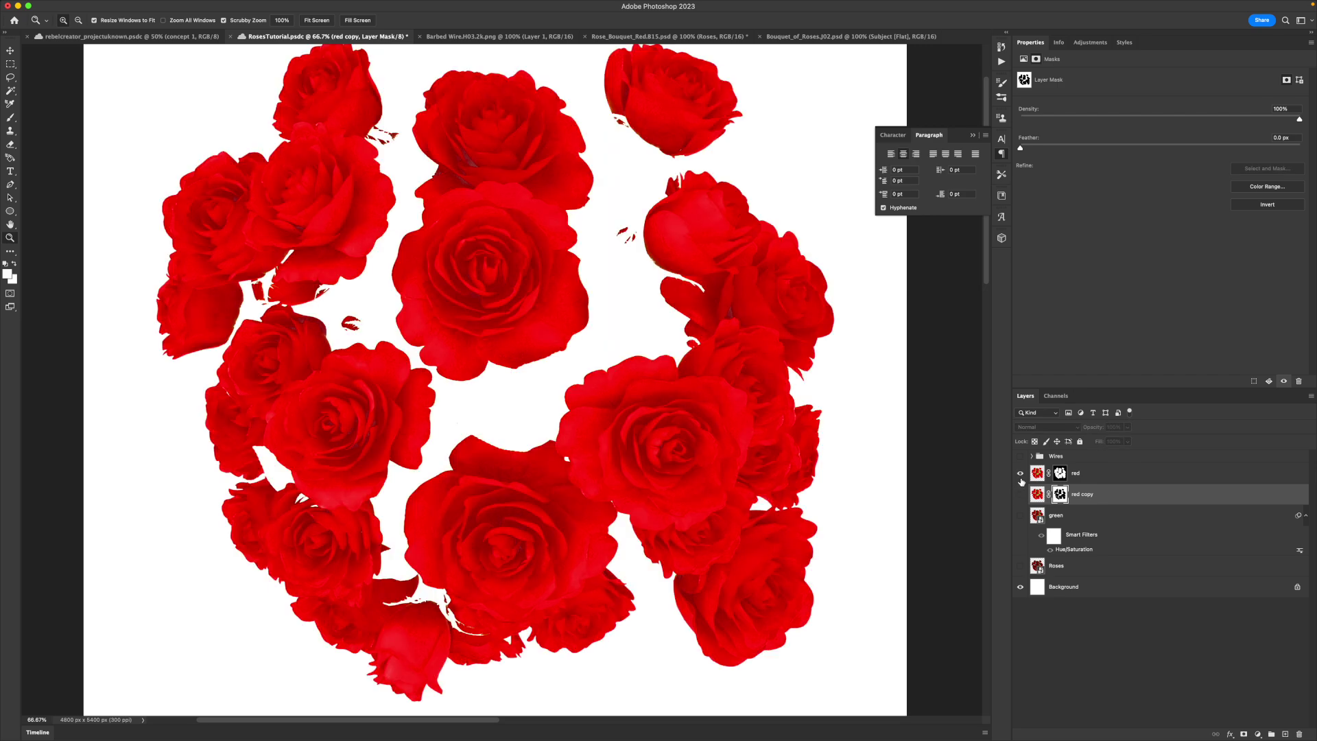
left_click(1020, 474)
left_click(1019, 496)
left_click(1019, 495)
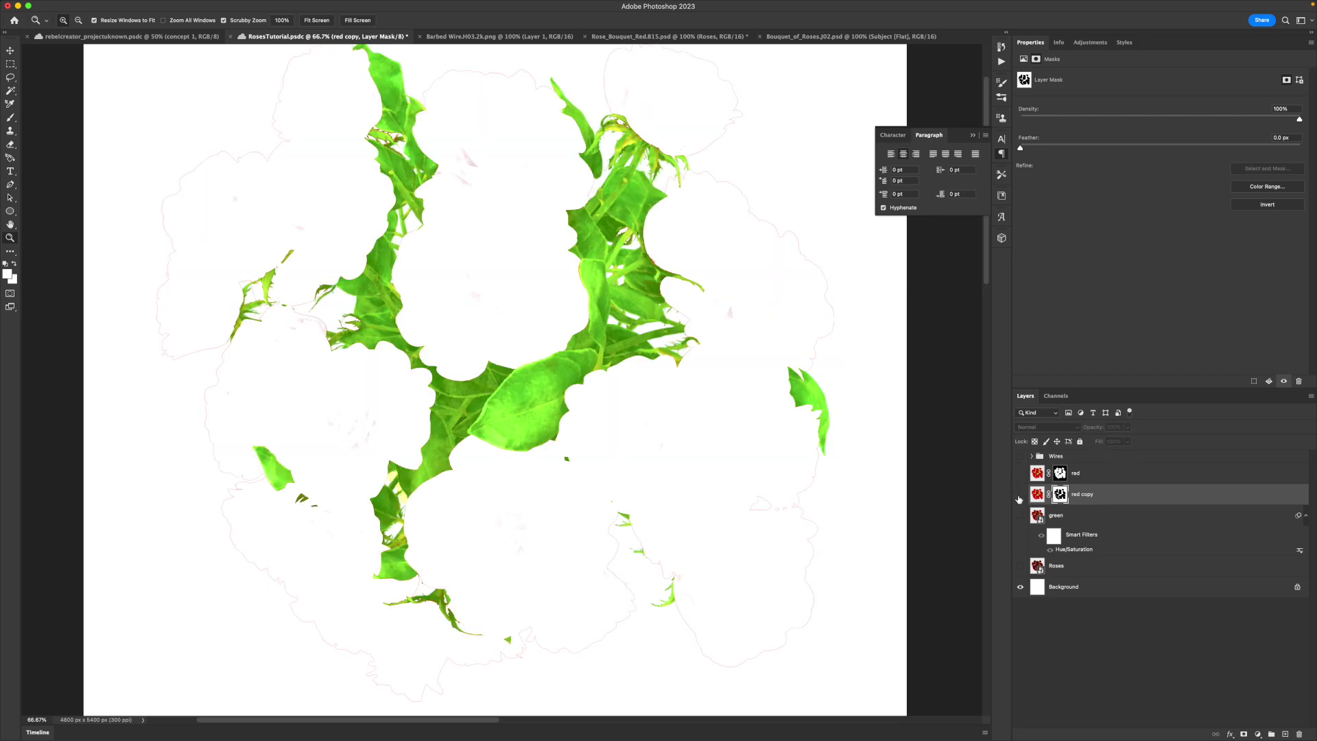
left_click(1019, 496)
scroll(550, 517, "down", 2)
left_click(551, 516)
left_click(550, 516)
left_click(520, 457, "alt")
left_click(519, 458, "alt")
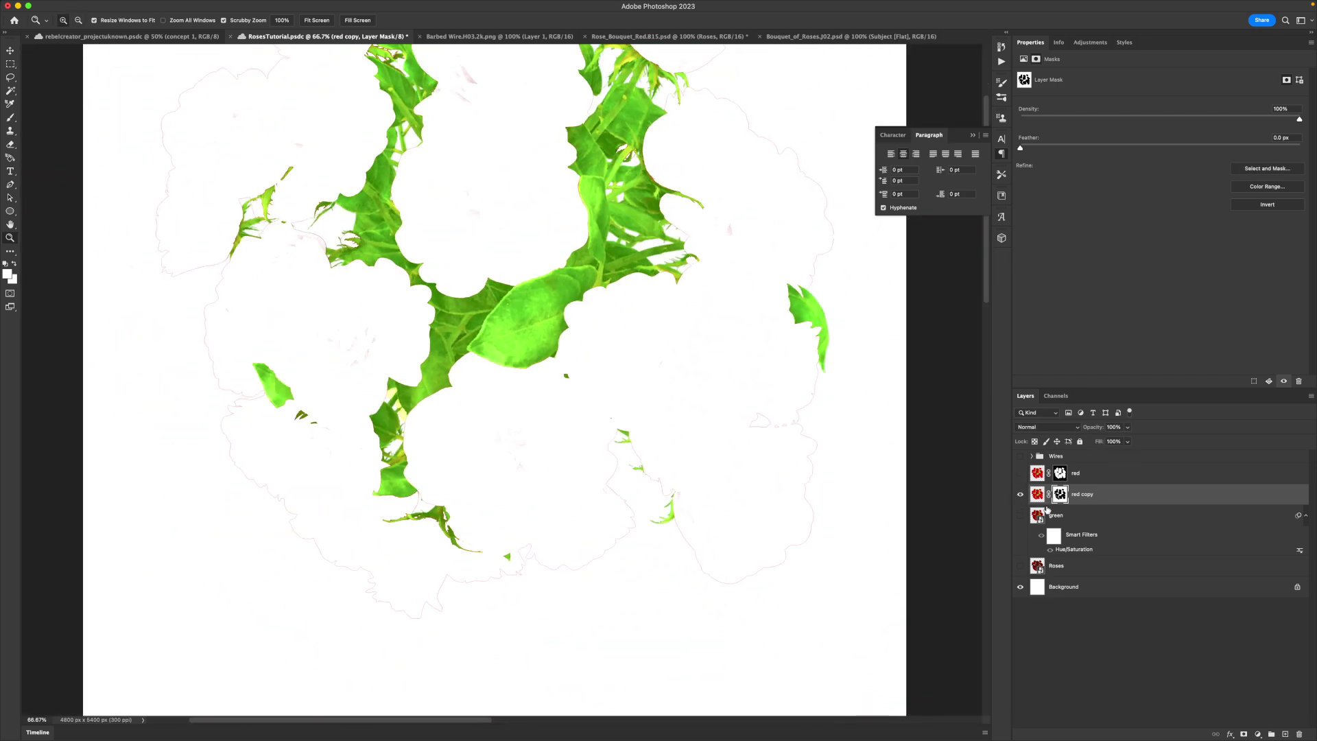
Delete the red copy layer that has the inverted mask.
scroll(730, 485, "right", 1)
left_click(1117, 498)
key("Delete")
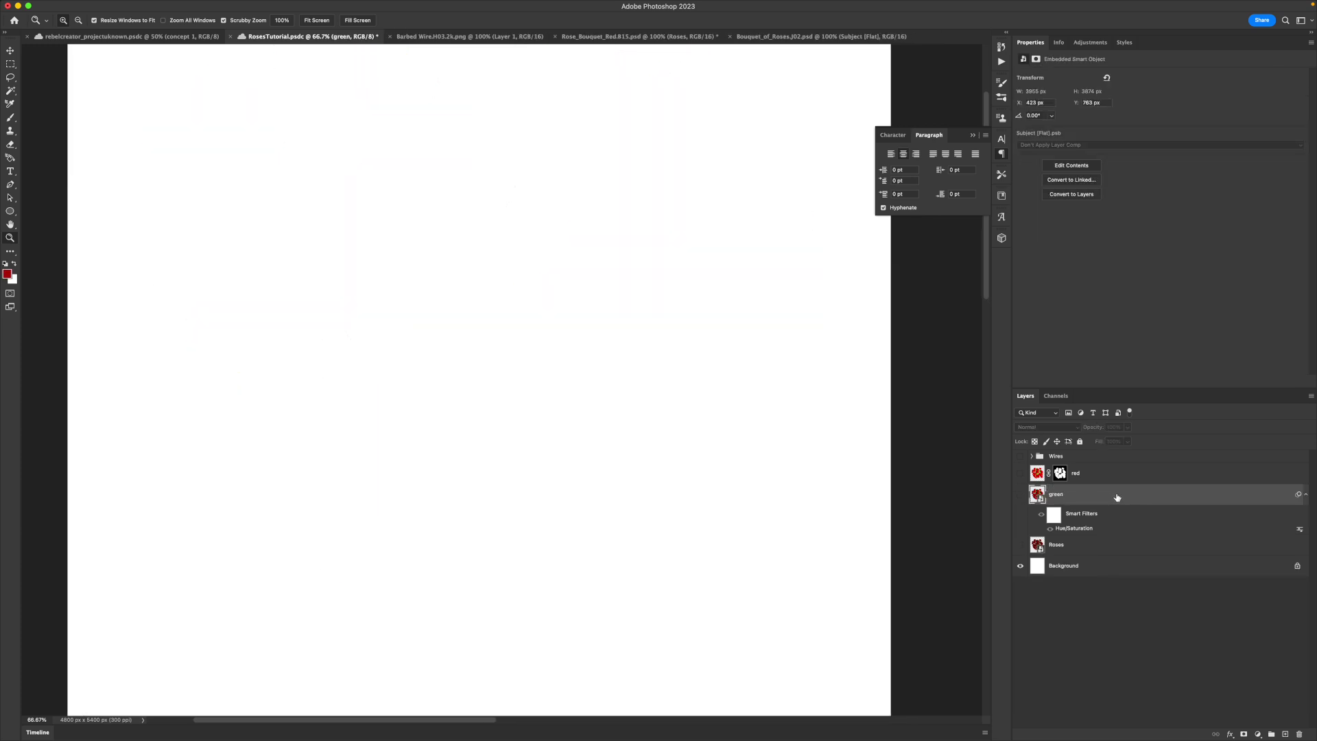
Hide the red layer and show the green layer with its Hue/Saturation smart filter.
left_click(1020, 473)
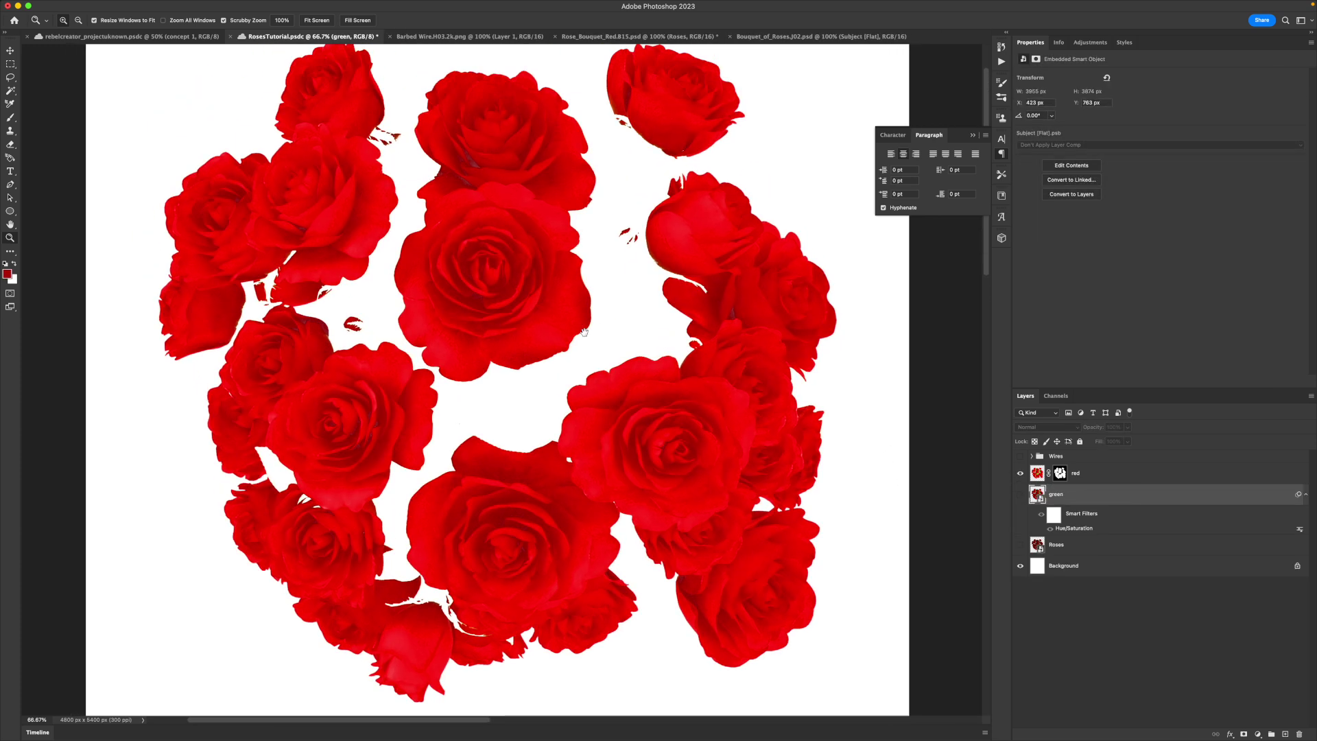
left_click(1020, 472)
left_click(1020, 494)
right_click(1086, 494)
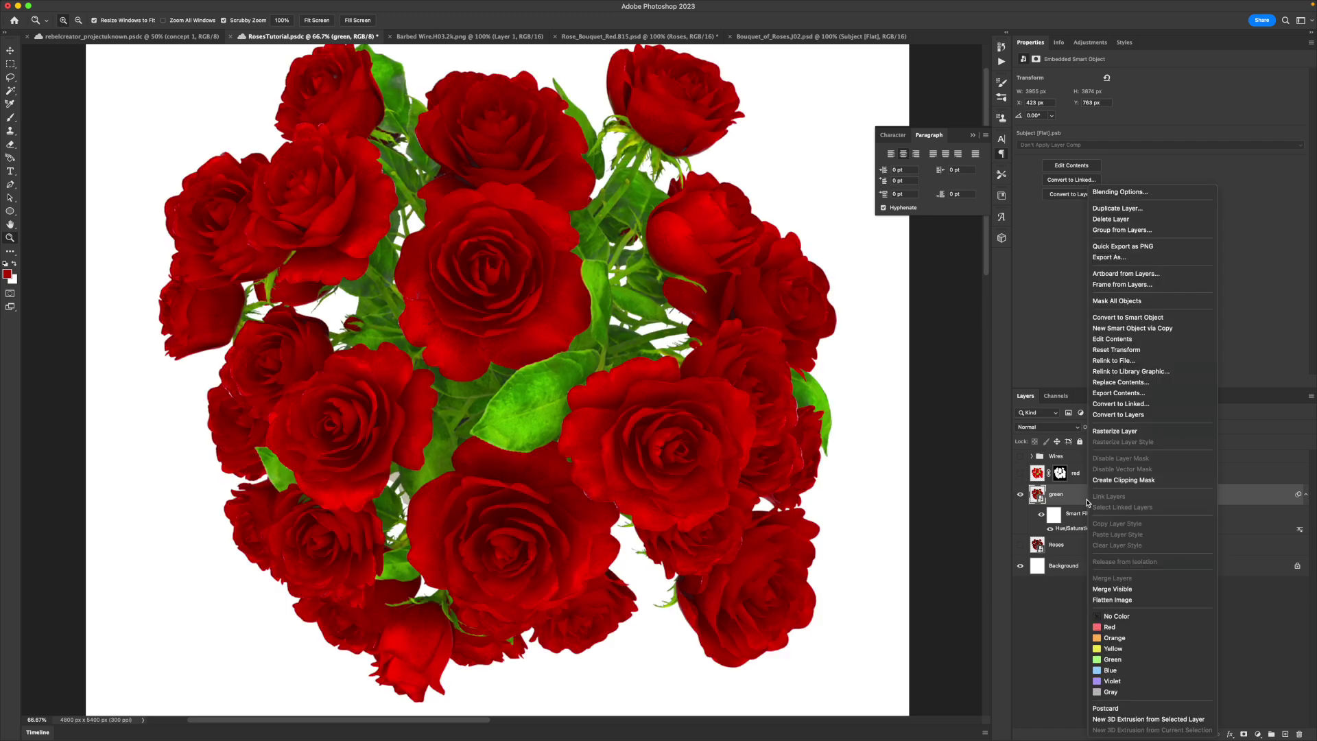
left_click(1028, 446)
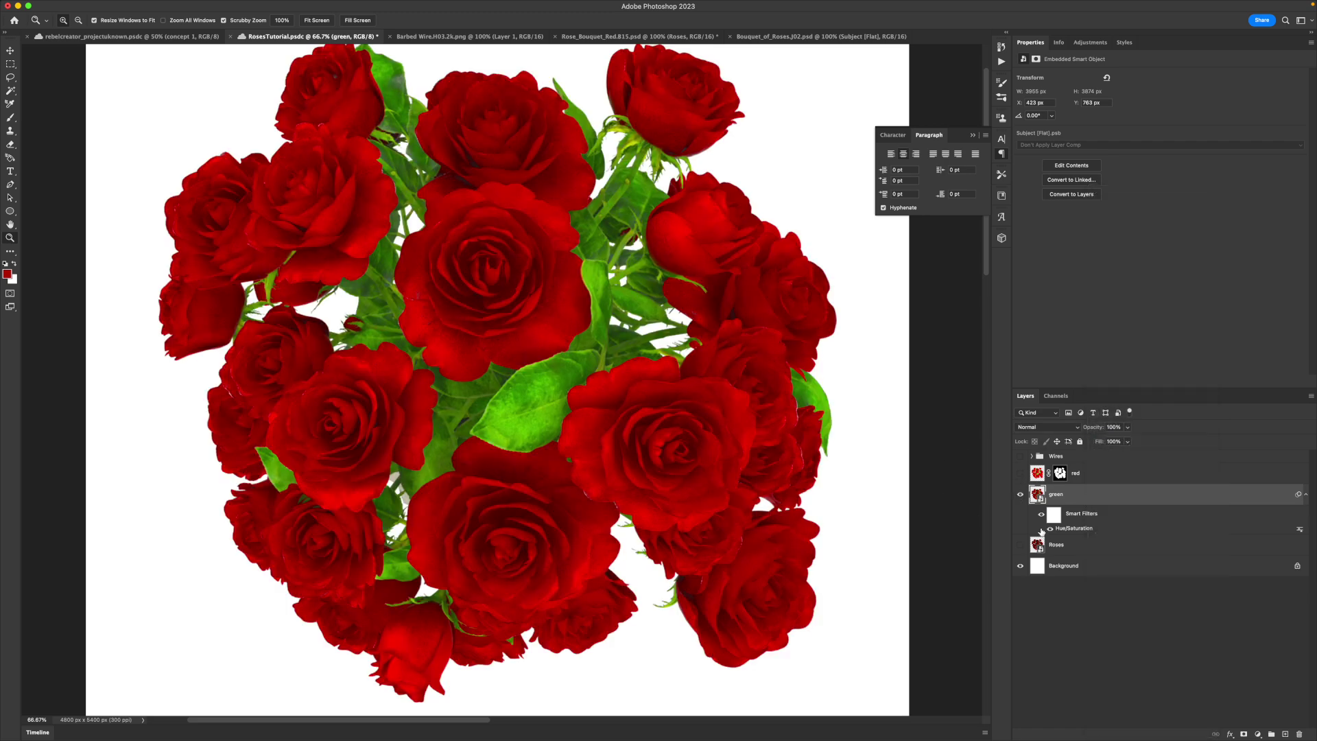
Open the Camera Raw filter on the green layer and set Exposure +1.30, Contrast -52, Shadows +75, Whites -13, Blacks +36, Vibrance +38, Saturation +40.
left_click(238, 6)
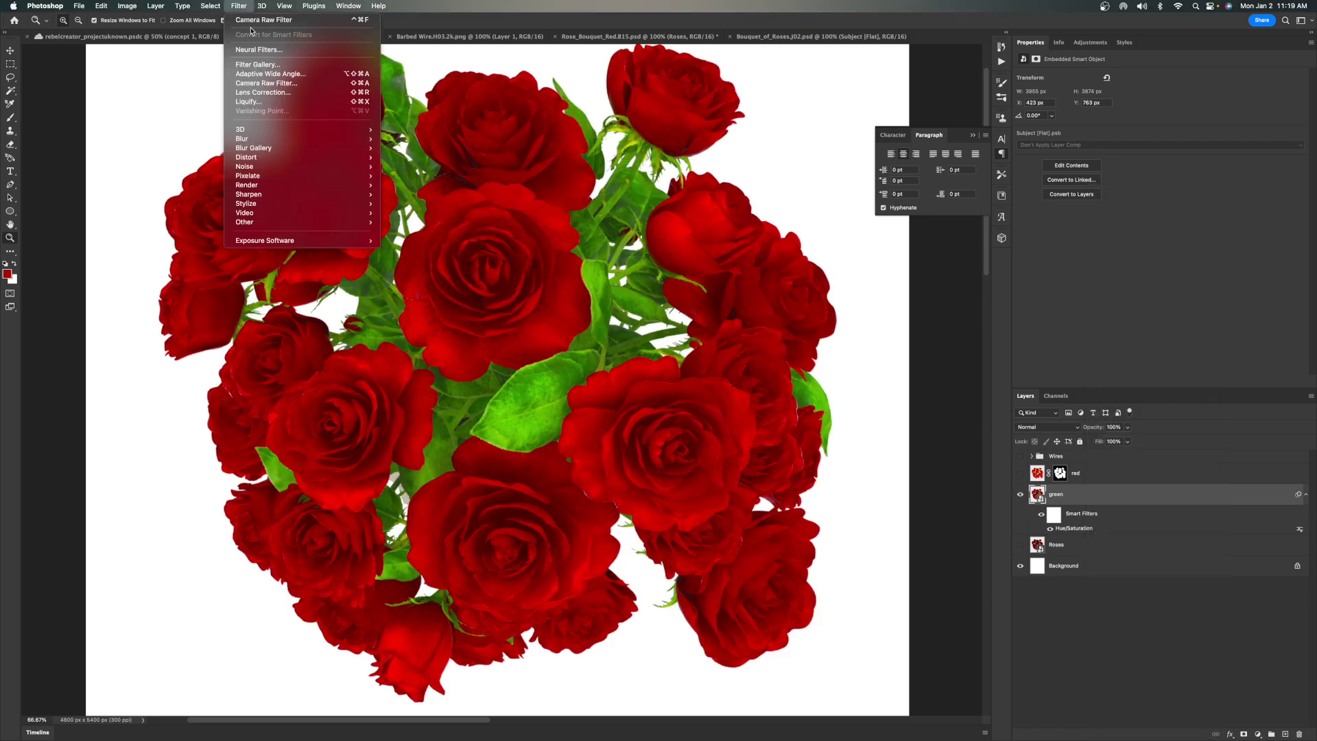
left_click(263, 83)
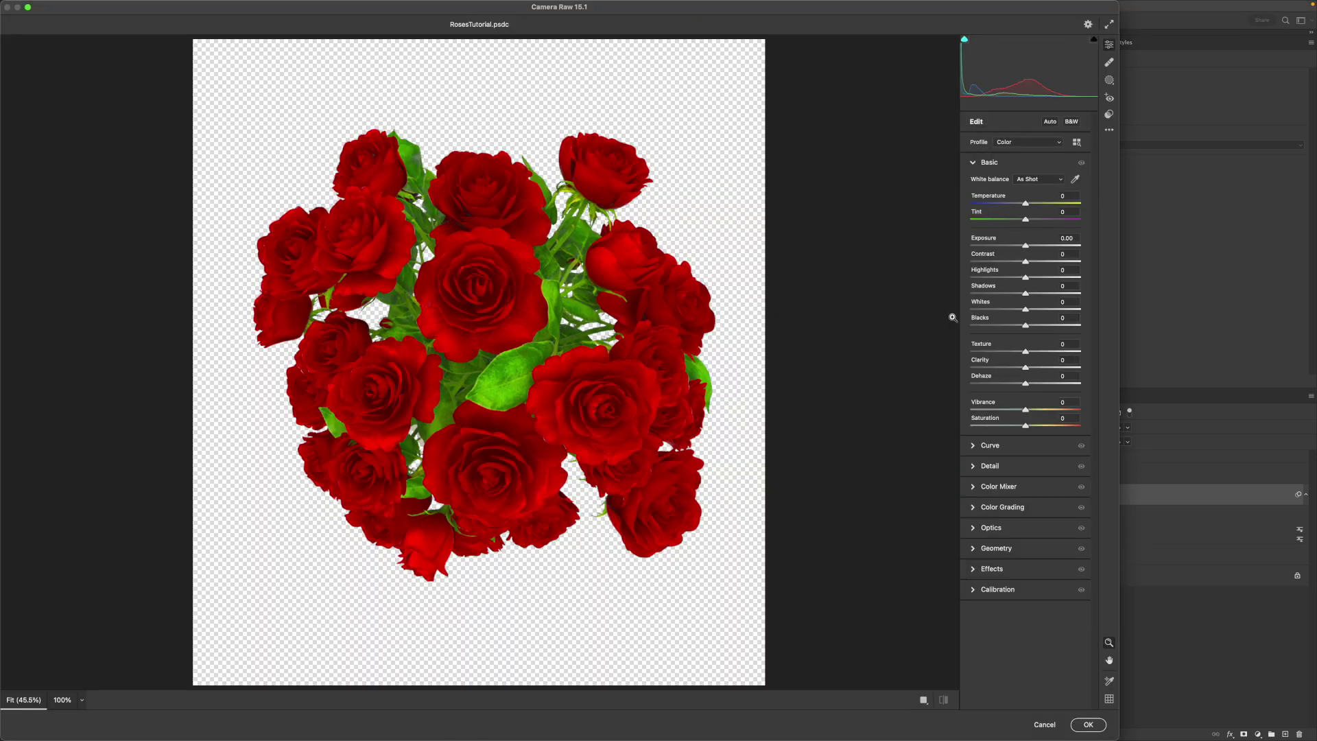
mouse_move(1025, 262)
left_mouse_down()
mouse_move(1046, 262)
mouse_move(998, 261)
mouse_move(1040, 245)
left_mouse_up()
mouse_move(1025, 308)
left_mouse_down()
mouse_move(1067, 293)
mouse_move(1045, 325)
mouse_move(1018, 309)
left_mouse_up()
mouse_move(1025, 425)
left_mouse_down()
mouse_move(1047, 410)
mouse_move(1050, 427)
left_mouse_up()
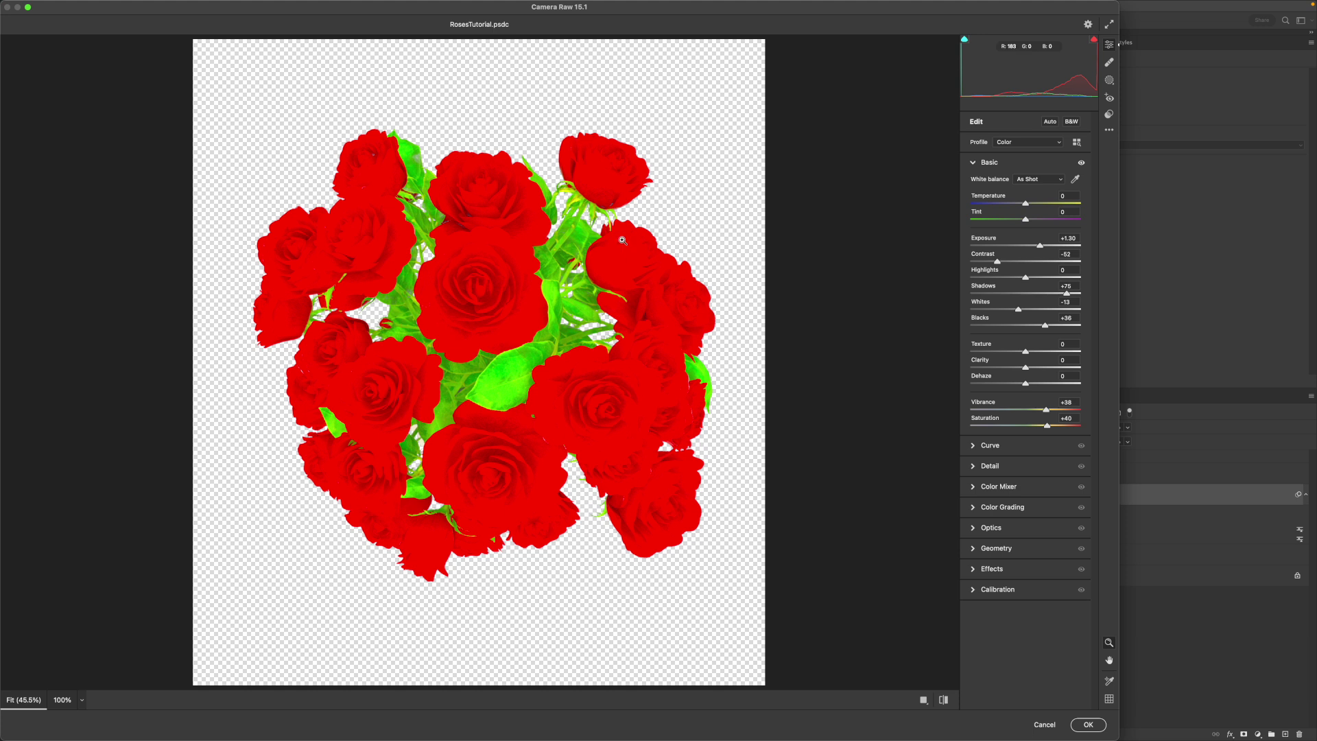
Set the Color Mixer saturation of Reds, Oranges, Aquas, Blues, Purples and Magentas to -100 and apply the Camera Raw filter.
left_click(975, 488)
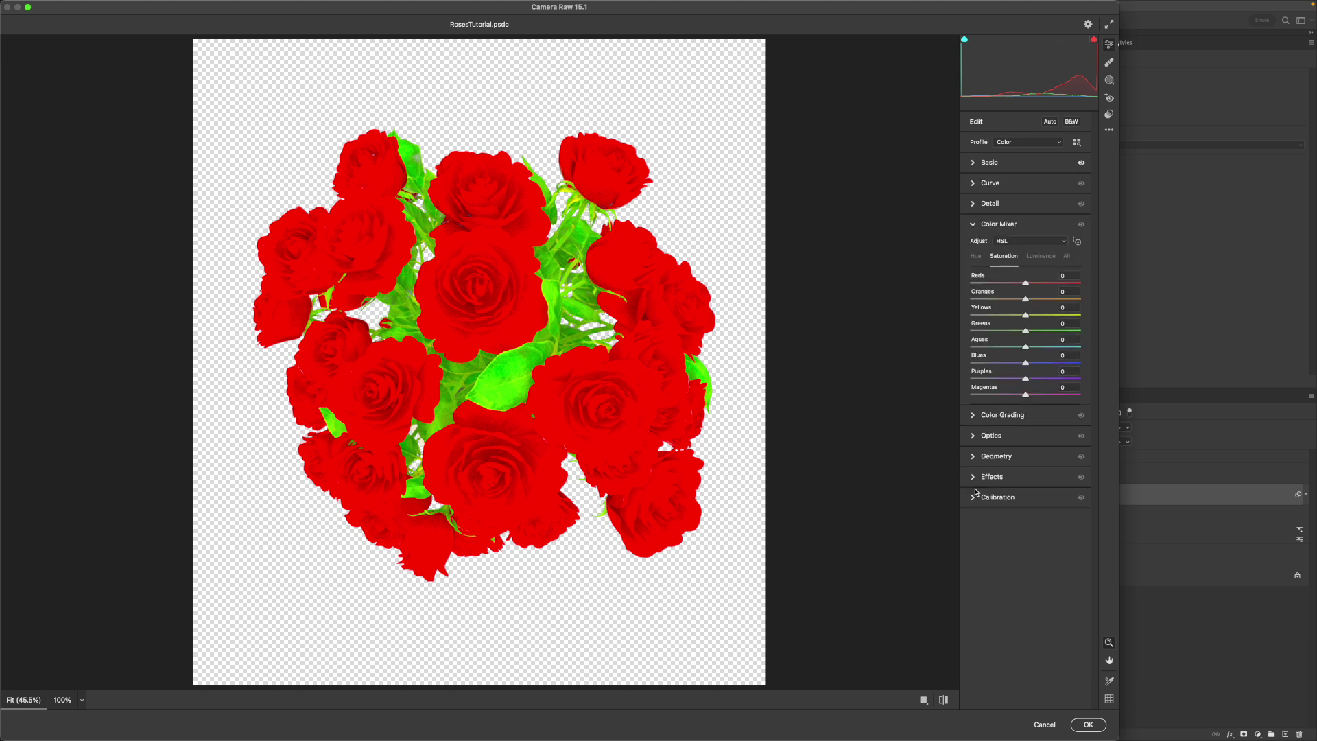
left_click_drag(1026, 347, 952, 395)
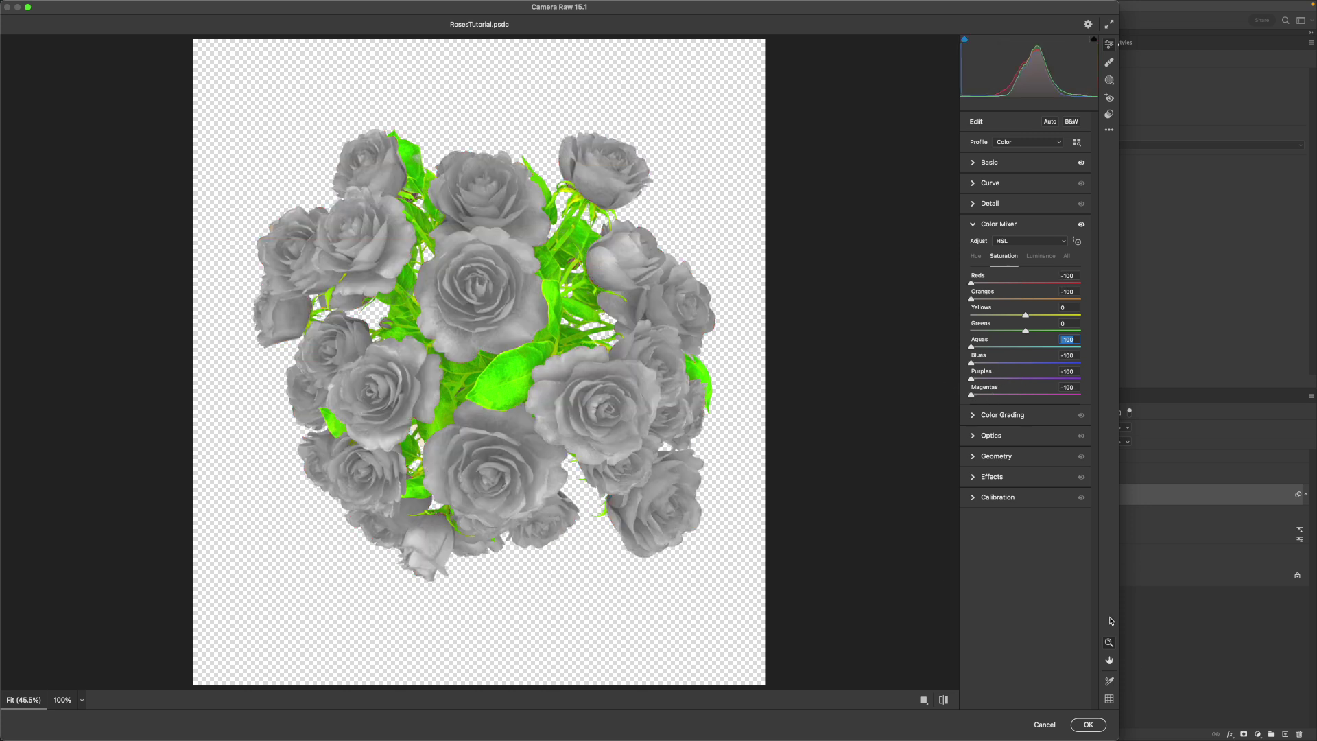
left_click(1089, 725)
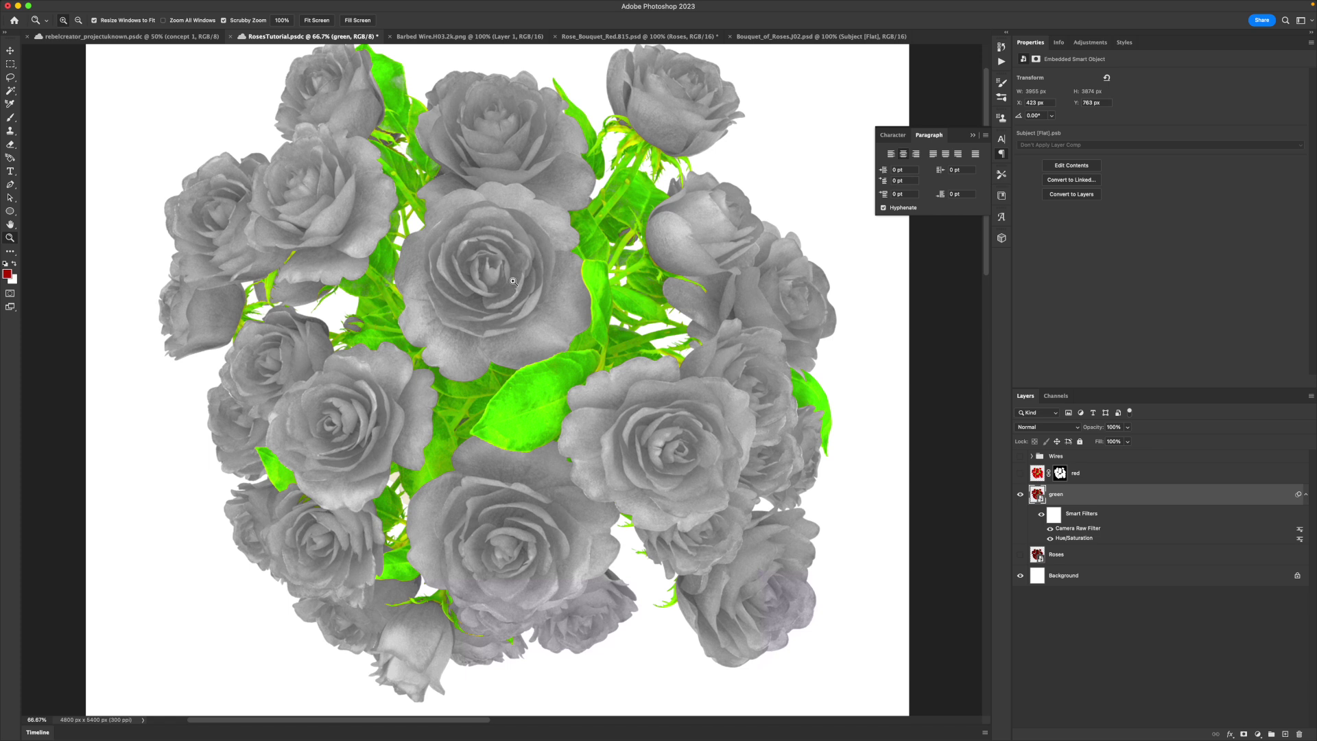
Rasterize the green layer and mask it to its leaves and stems using a sampled-green Color Range selection with Fuzziness 100.
mouse_move(291, 4)
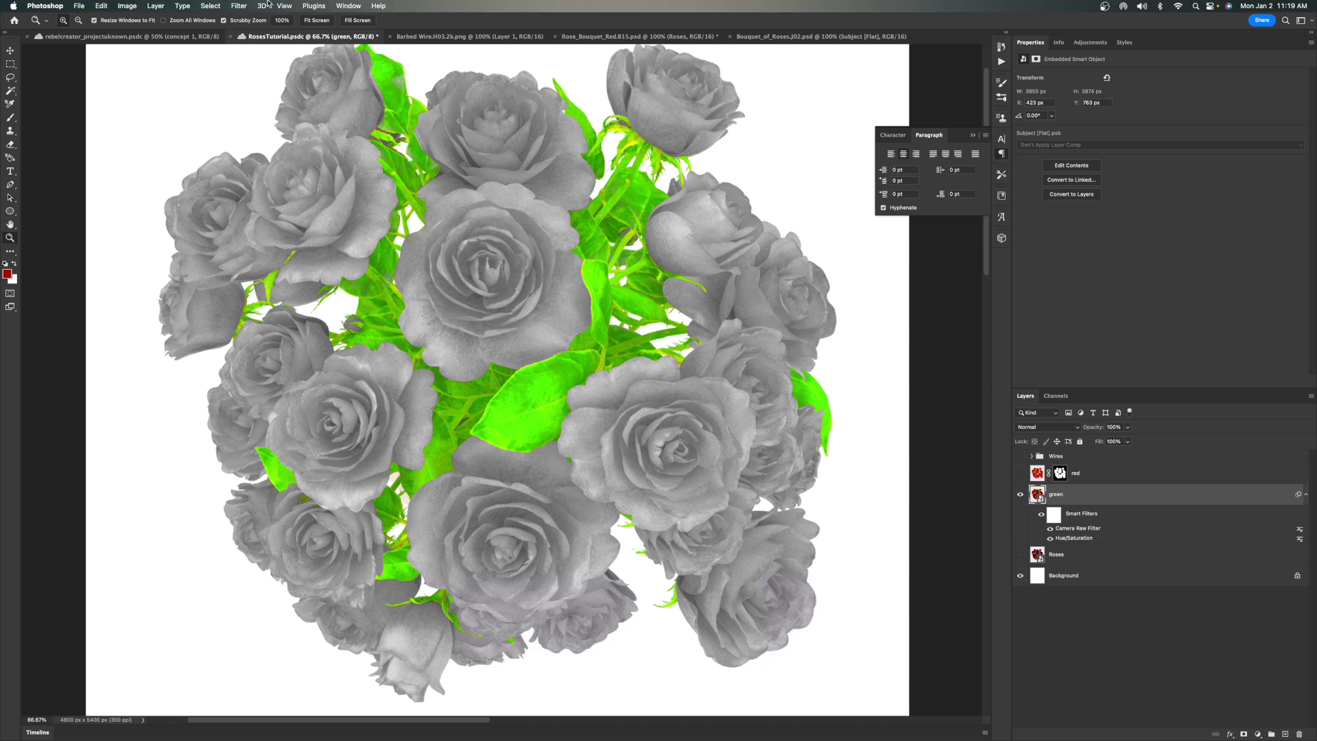
right_click(1083, 493)
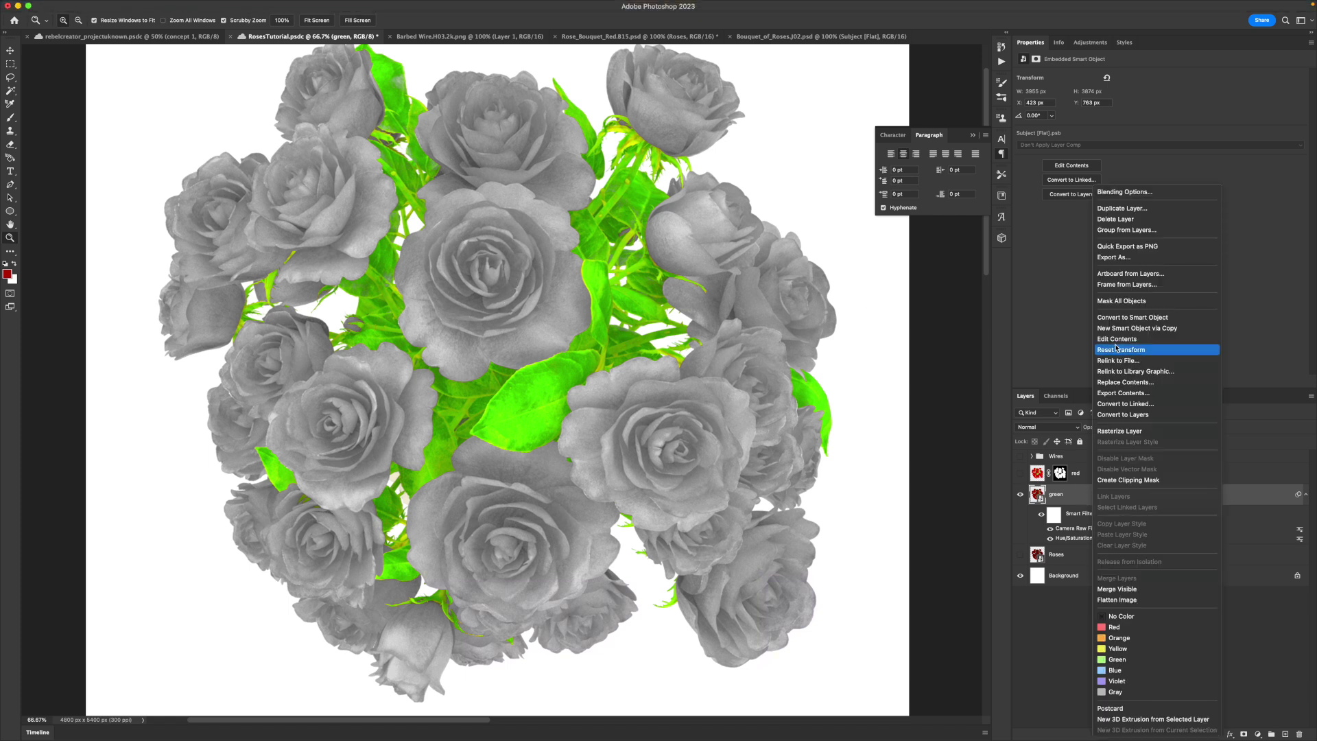
left_click(1122, 429)
left_click(210, 6)
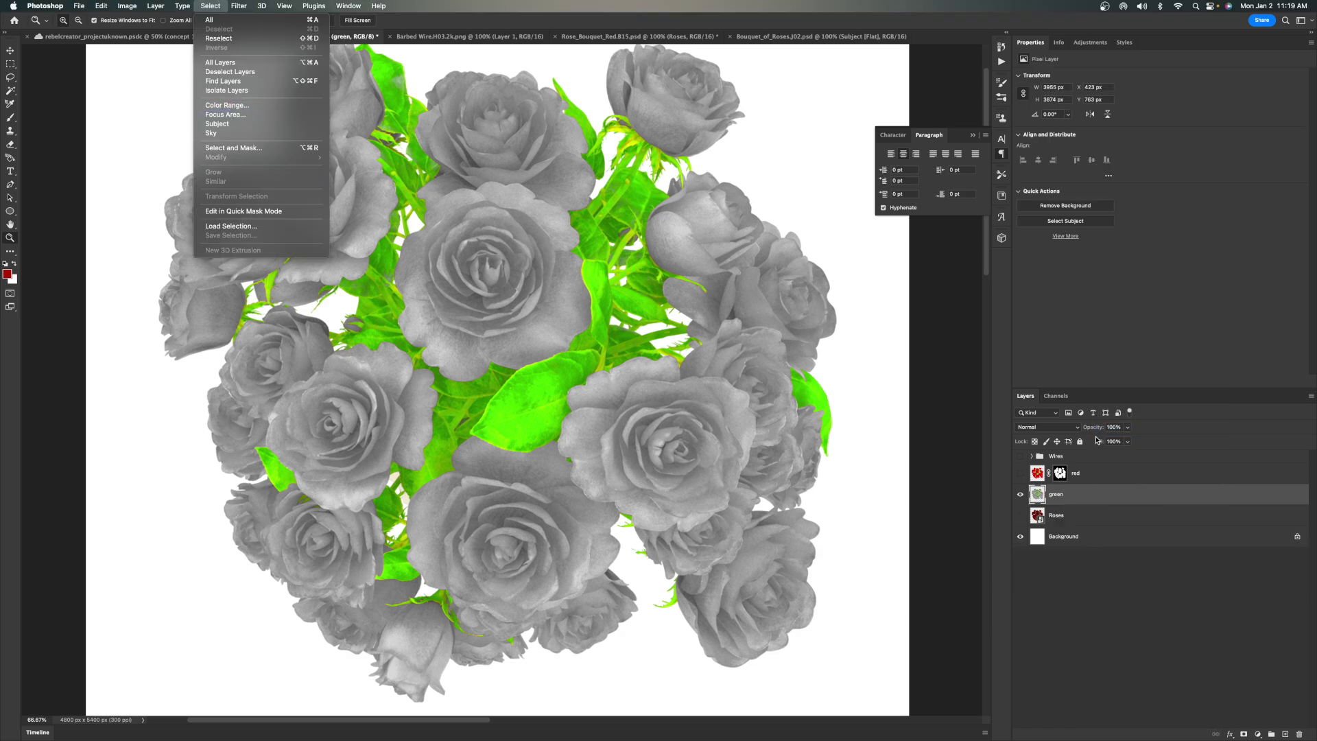
left_click(227, 105)
left_click(468, 160)
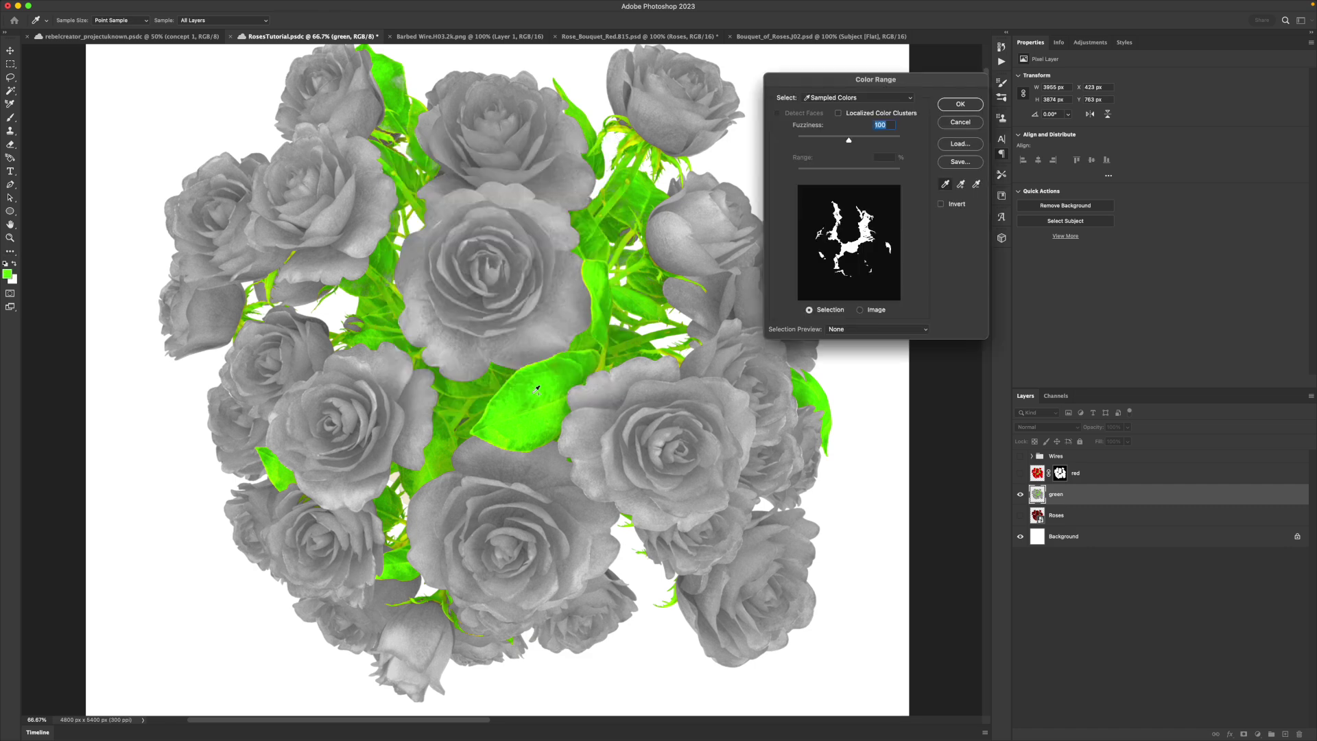
left_click(578, 372)
left_click(532, 413)
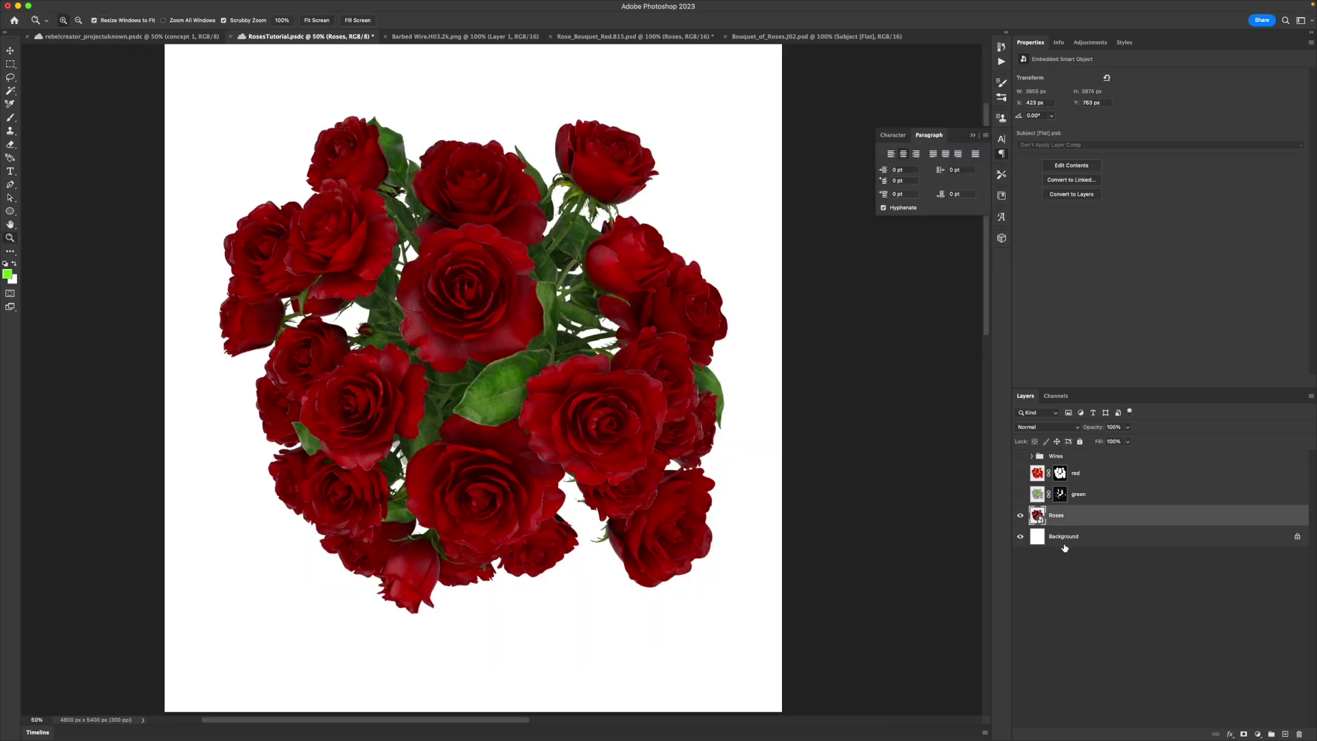
Switch to the Move tool and set the foreground color to a bright red.
left_click(512, 415)
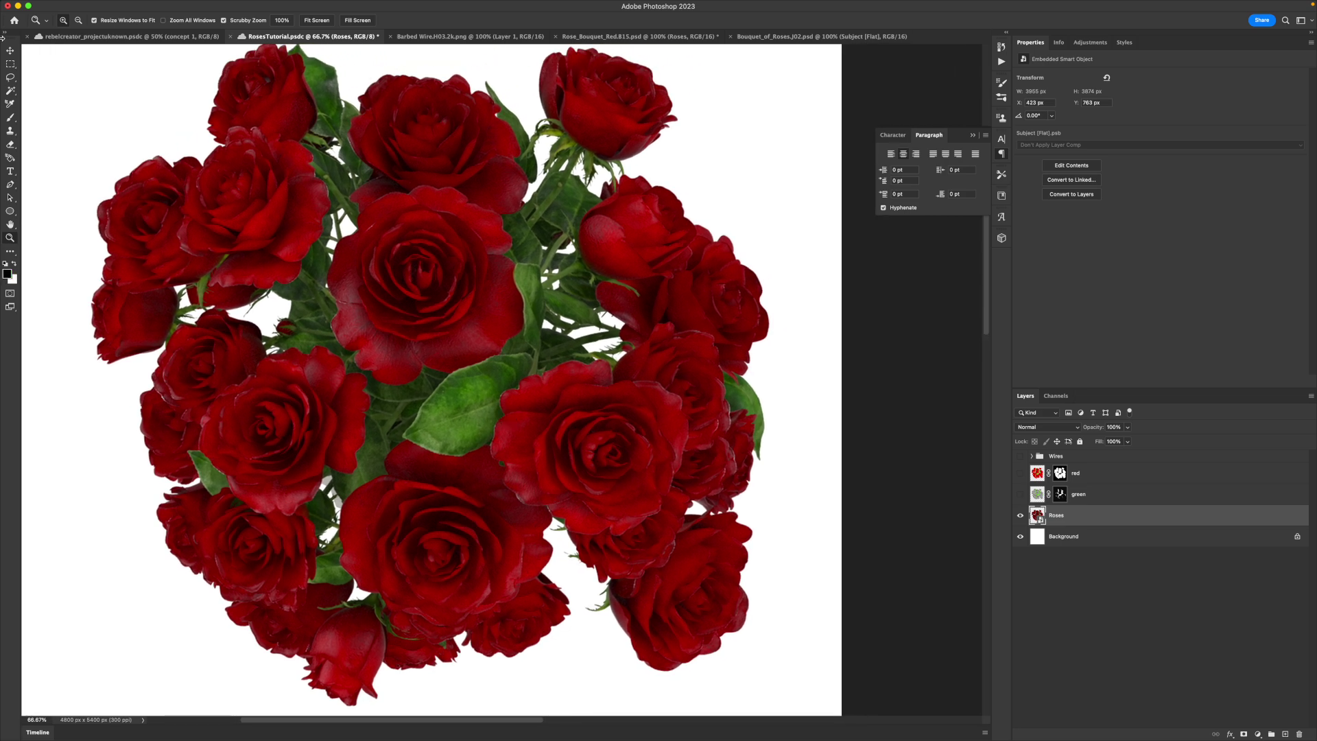
left_click(10, 50)
scroll(456, 274, "left", 1)
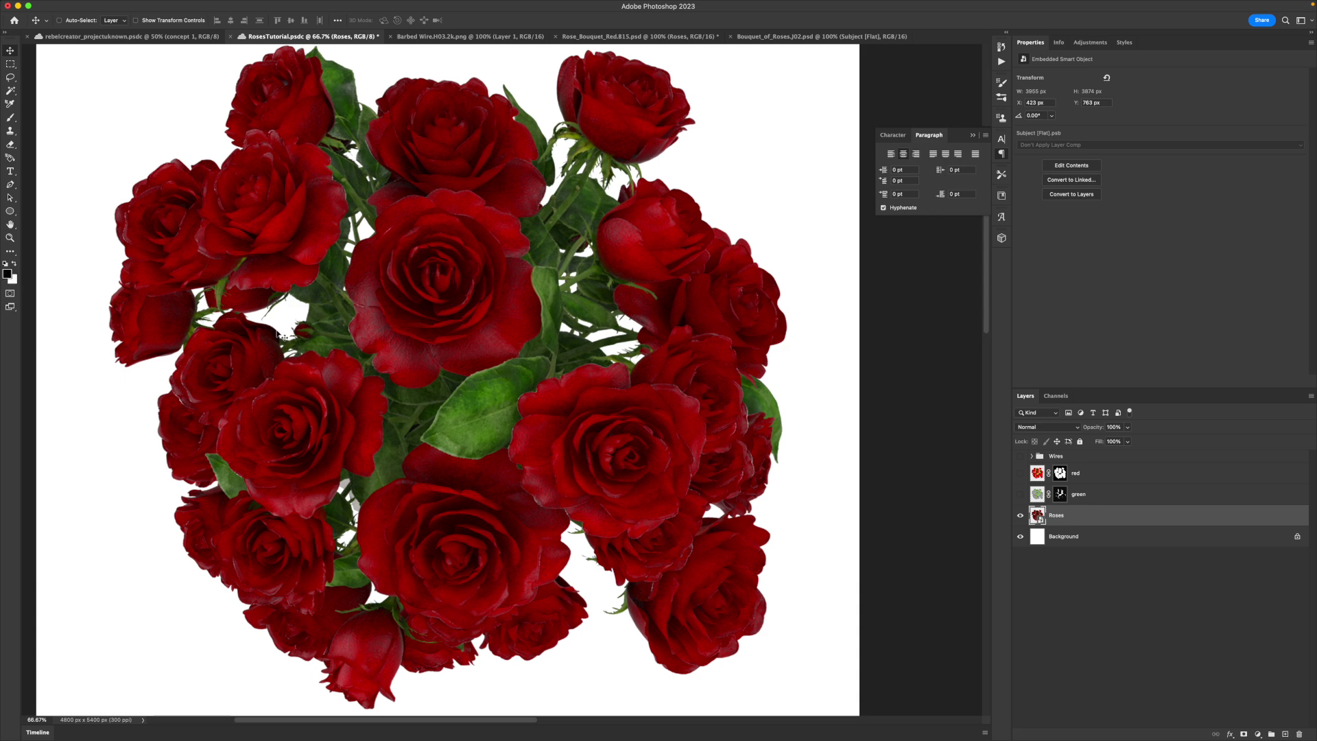
left_click(7, 273)
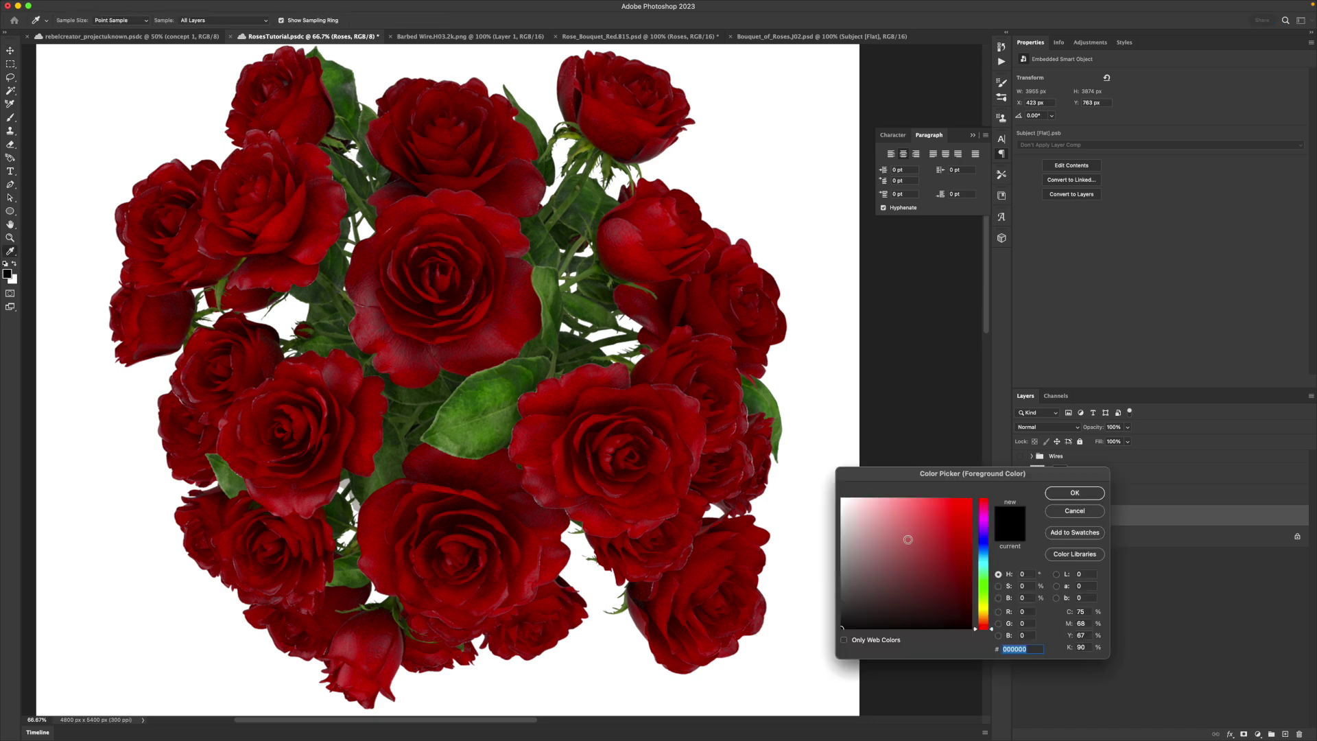
left_click(908, 539)
left_click(1074, 493)
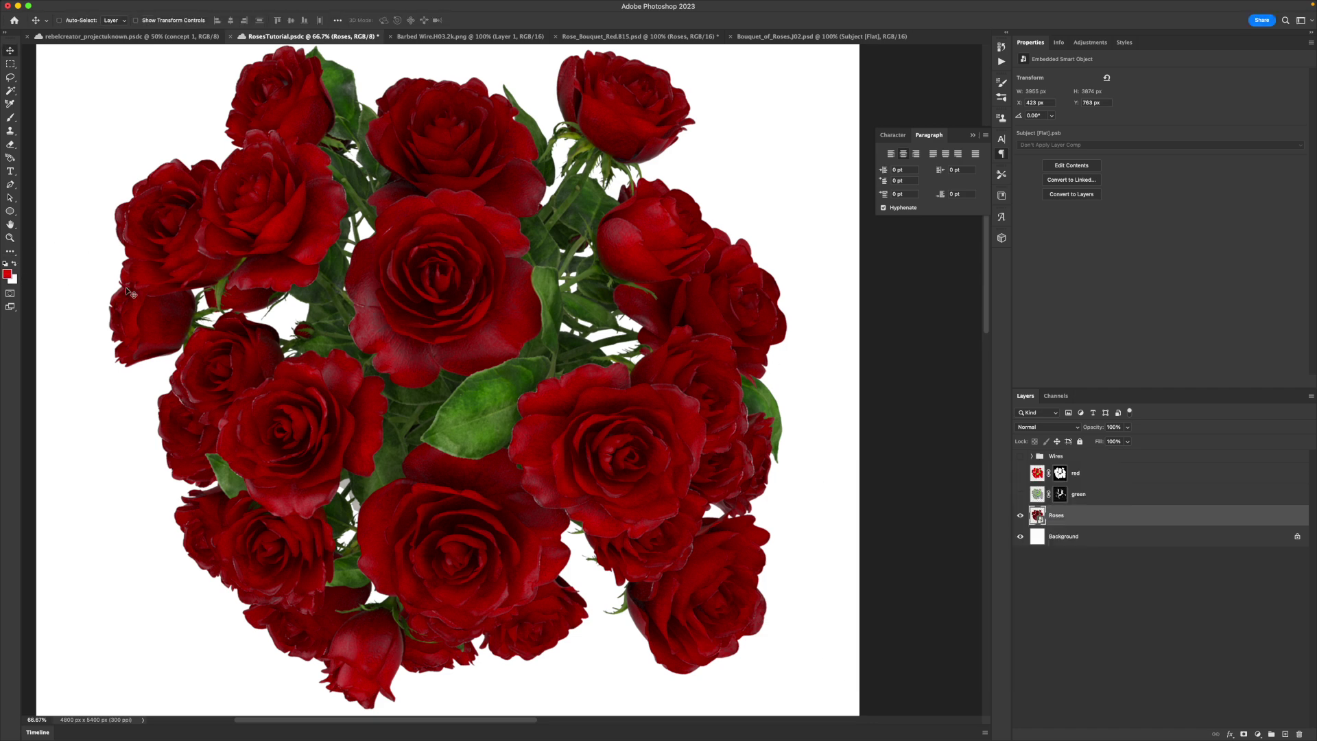
Reset the foreground and background colors to default black and white, trying the swap between them.
key("d")
key("x")
key("x")
key("x")
key("x")
key("x")
key("x")
left_click(4, 266)
Open the Roses layer in the Camera Raw Filter and set Exposure +0.65, Contrast -55, Shadows +49 and Whites +12.
left_click(239, 5)
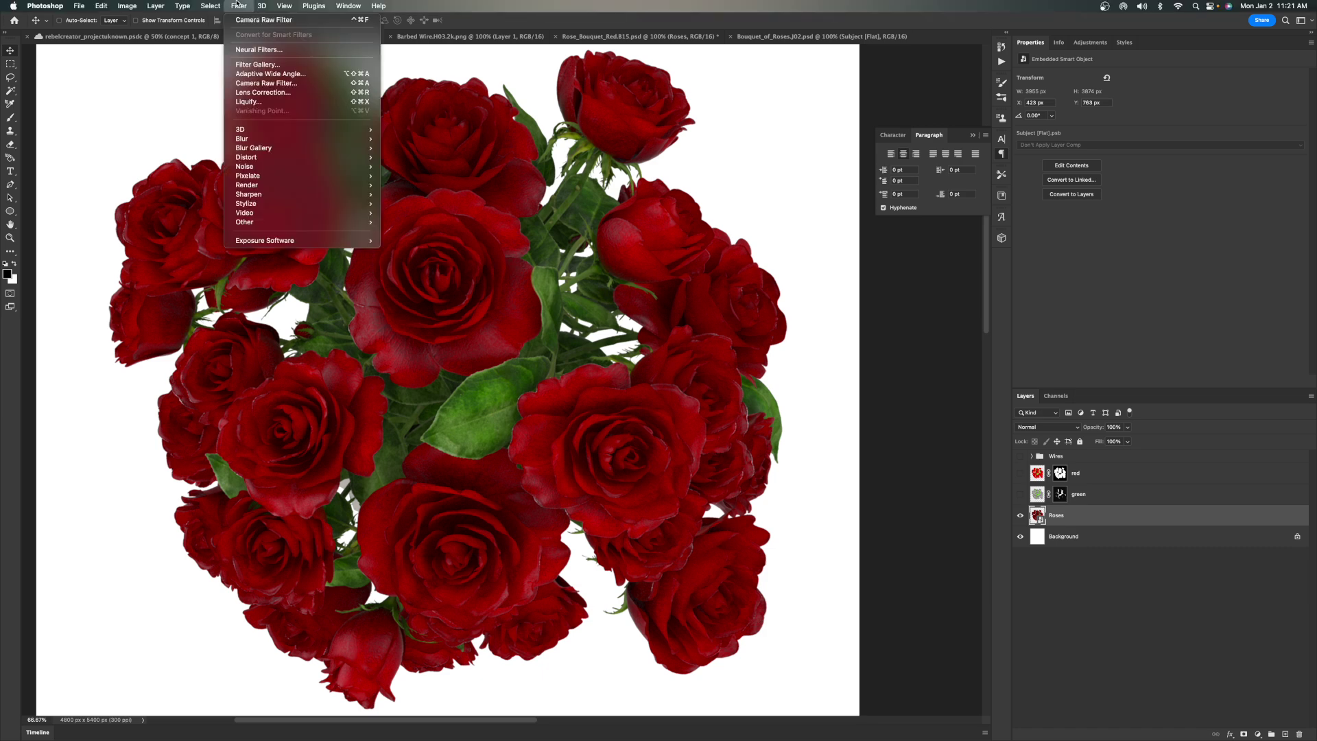
left_click(277, 83)
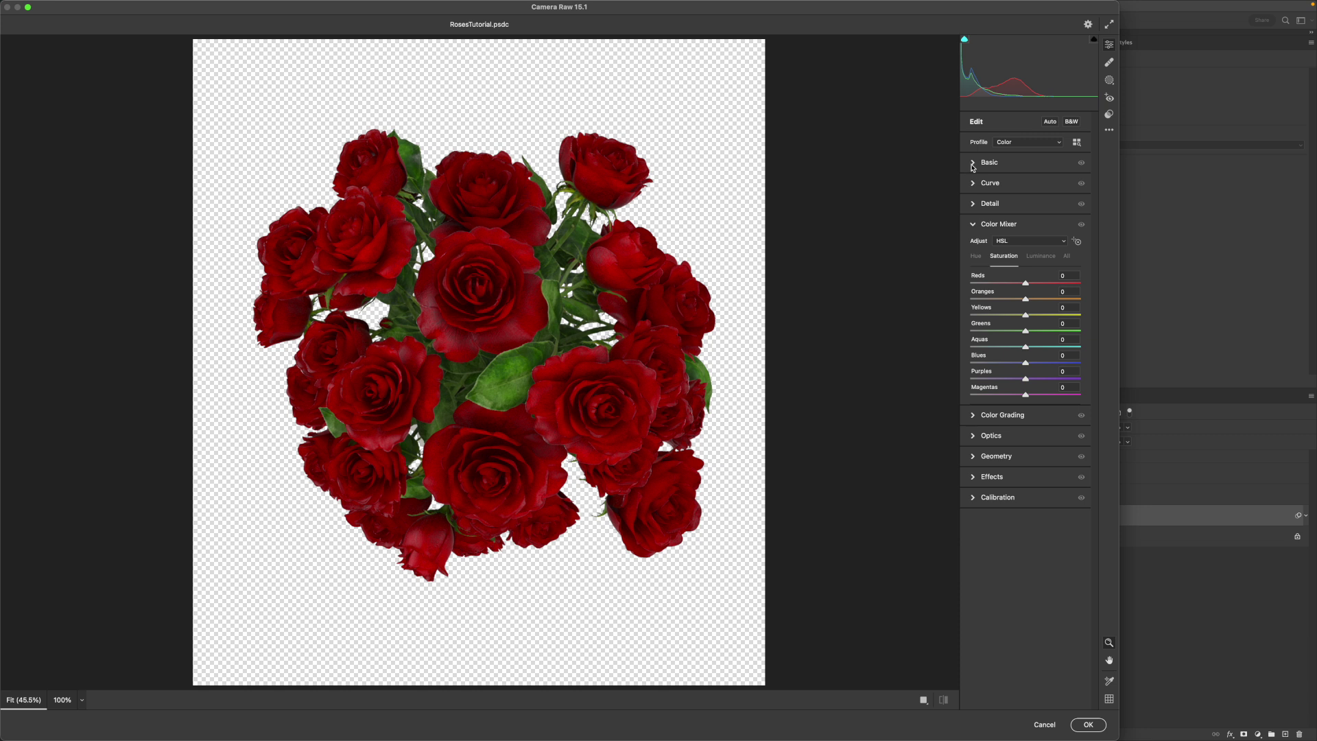
left_click(972, 163)
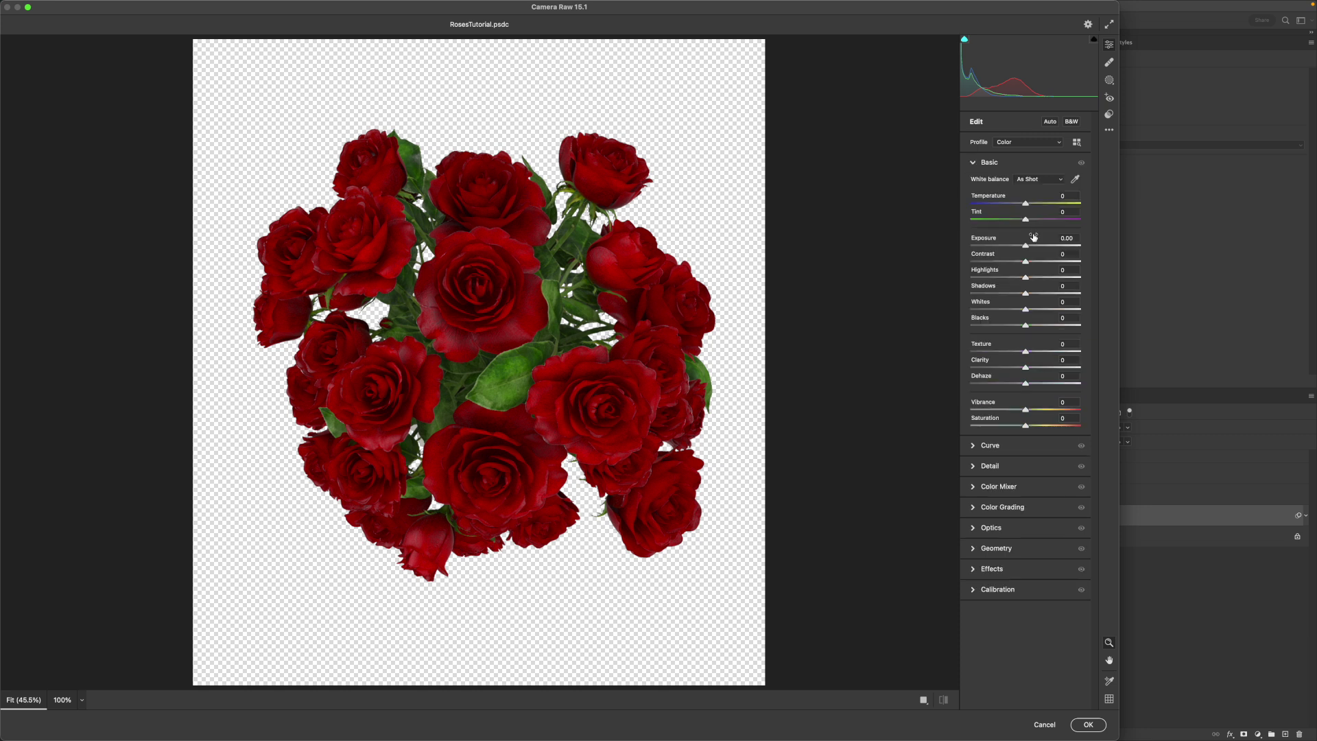
left_click_drag(1026, 245, 1034, 245)
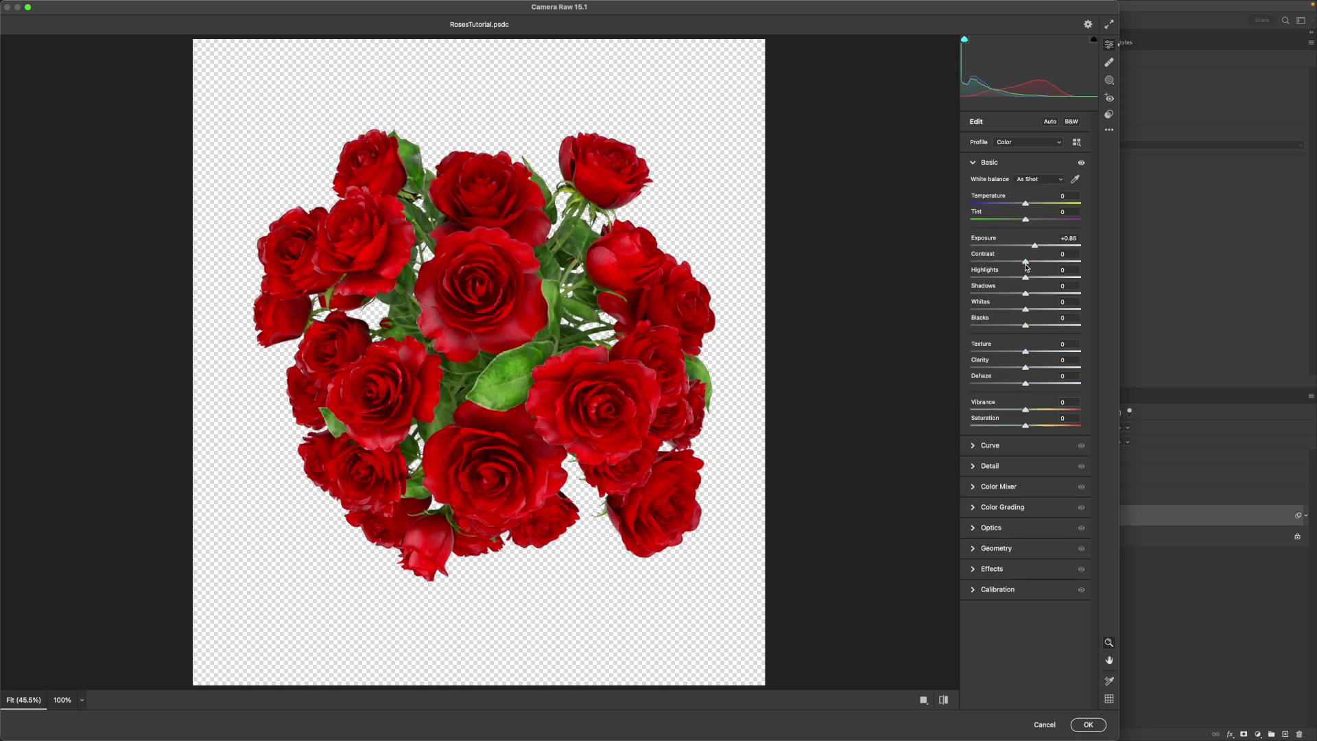
left_click_drag(1029, 264, 1032, 312)
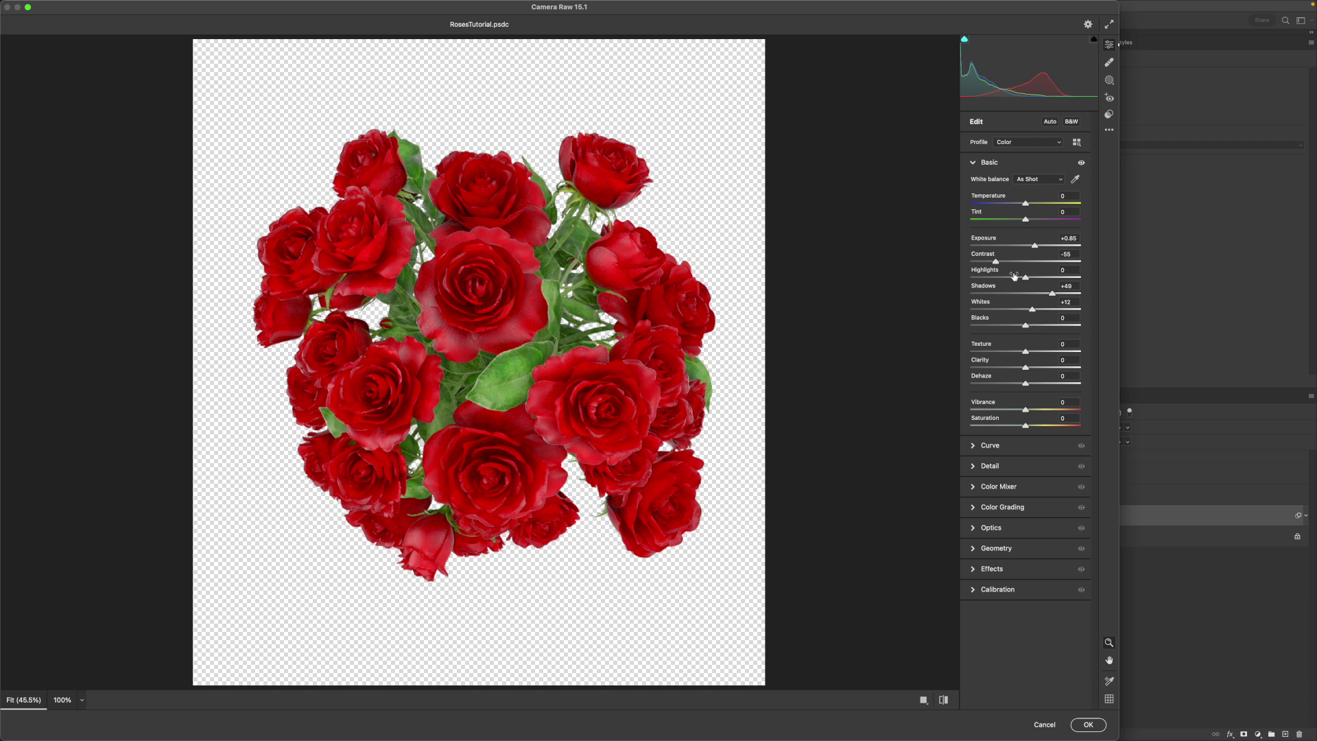
left_click_drag(1034, 247, 1033, 248)
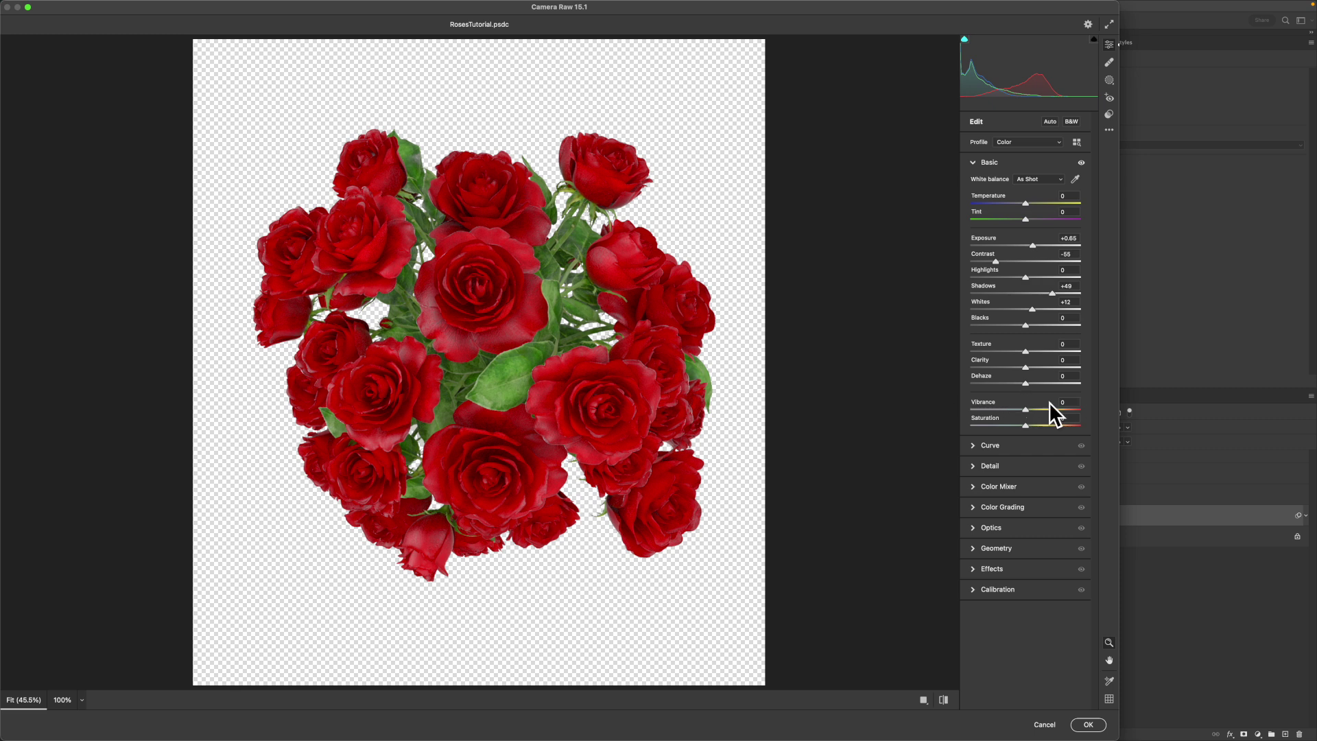
Set Saturation -100, Clarity +29, Texture +20, Whites +46 and Highlights -8, raise Shadows further, and apply the Camera Raw filter.
left_click_drag(1026, 426, 957, 427)
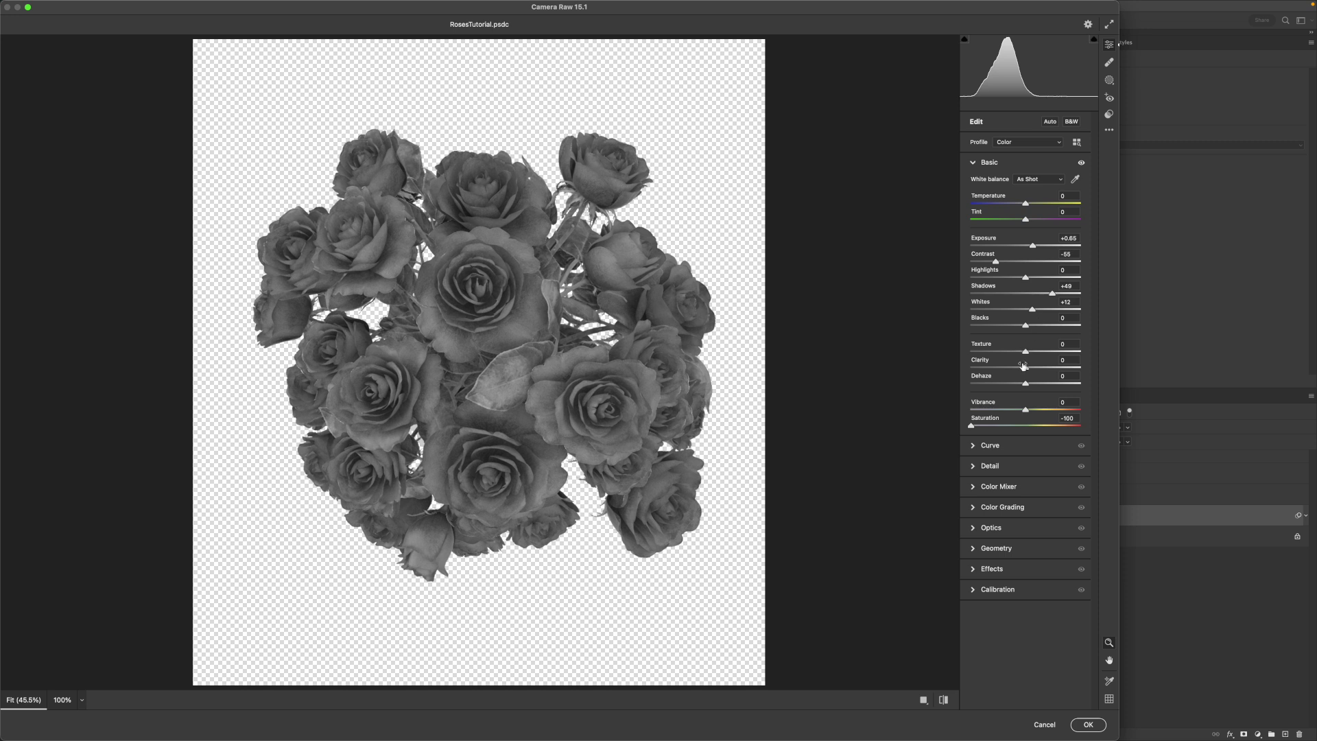
left_click_drag(1025, 368, 1050, 310)
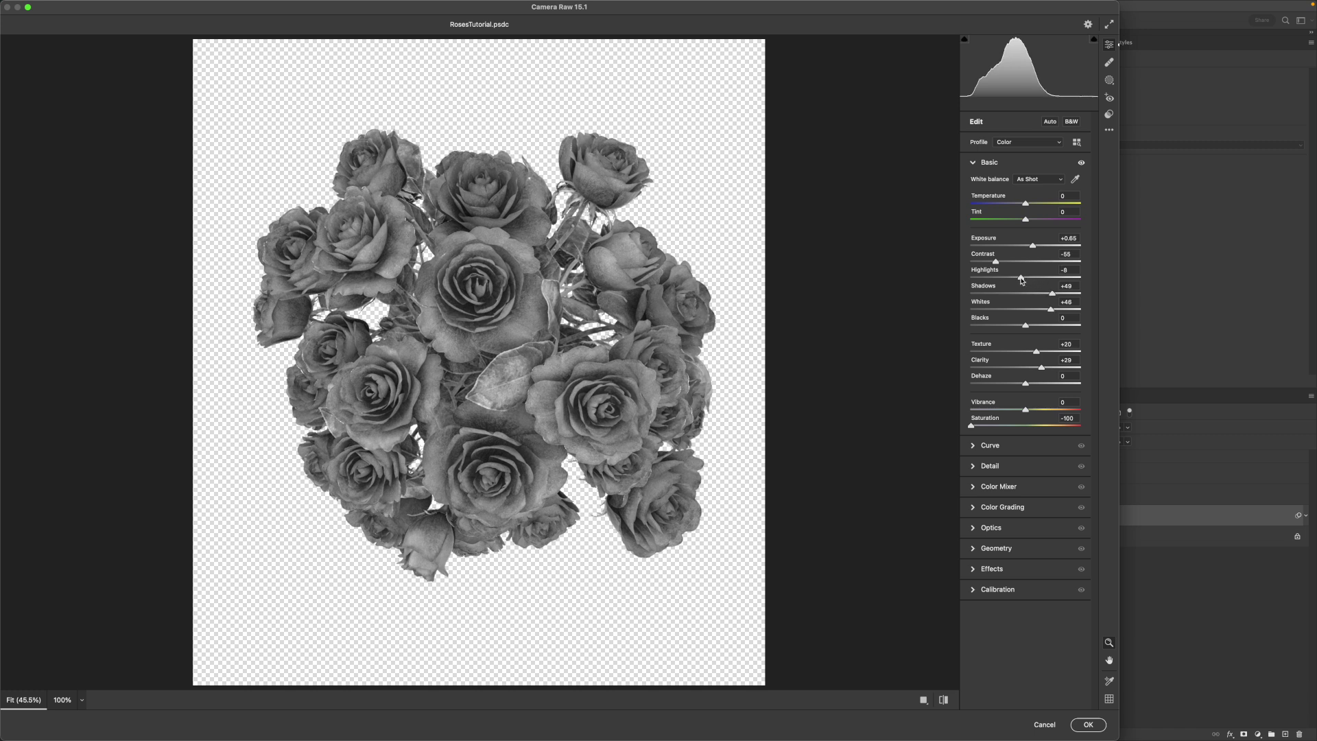
left_click_drag(1051, 294, 1069, 293)
left_click(1092, 730)
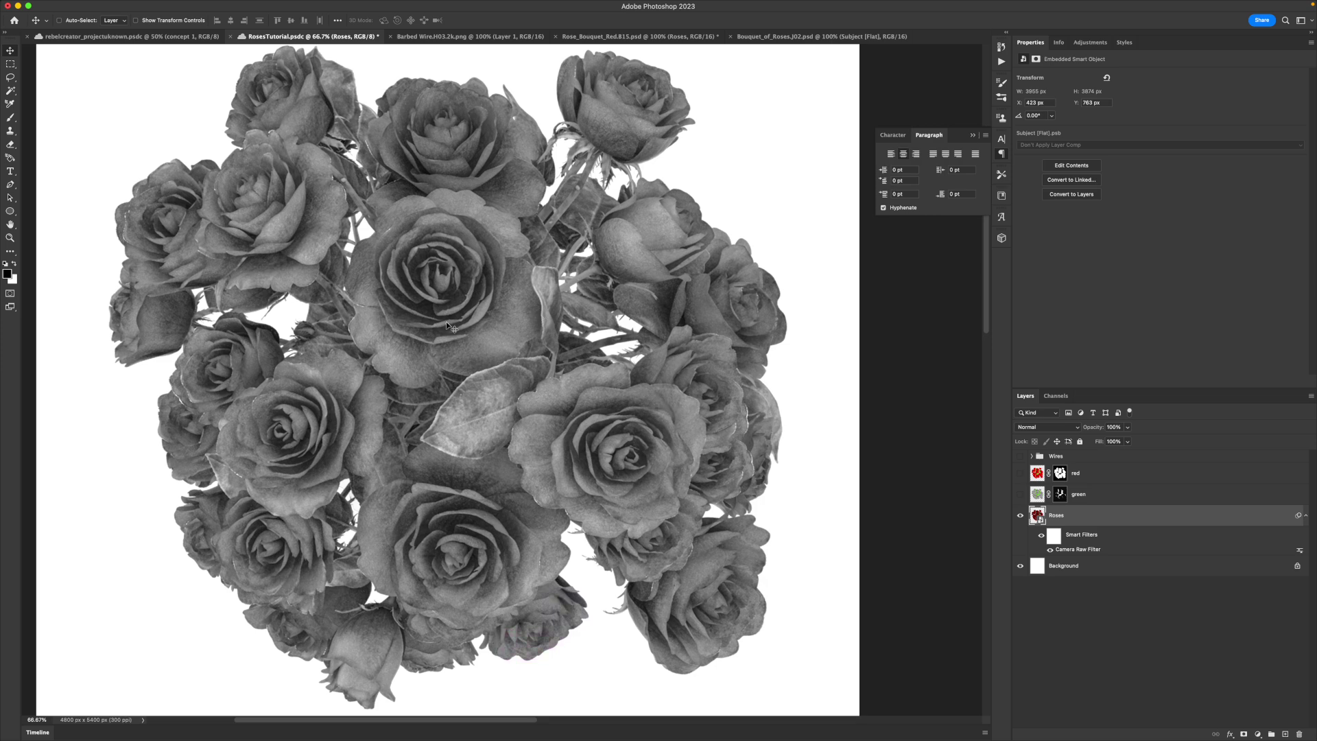
Open the Filter Gallery for the Roses layer with the Stamp and Grain effects active.
mouse_move(180, 4)
left_click(238, 6)
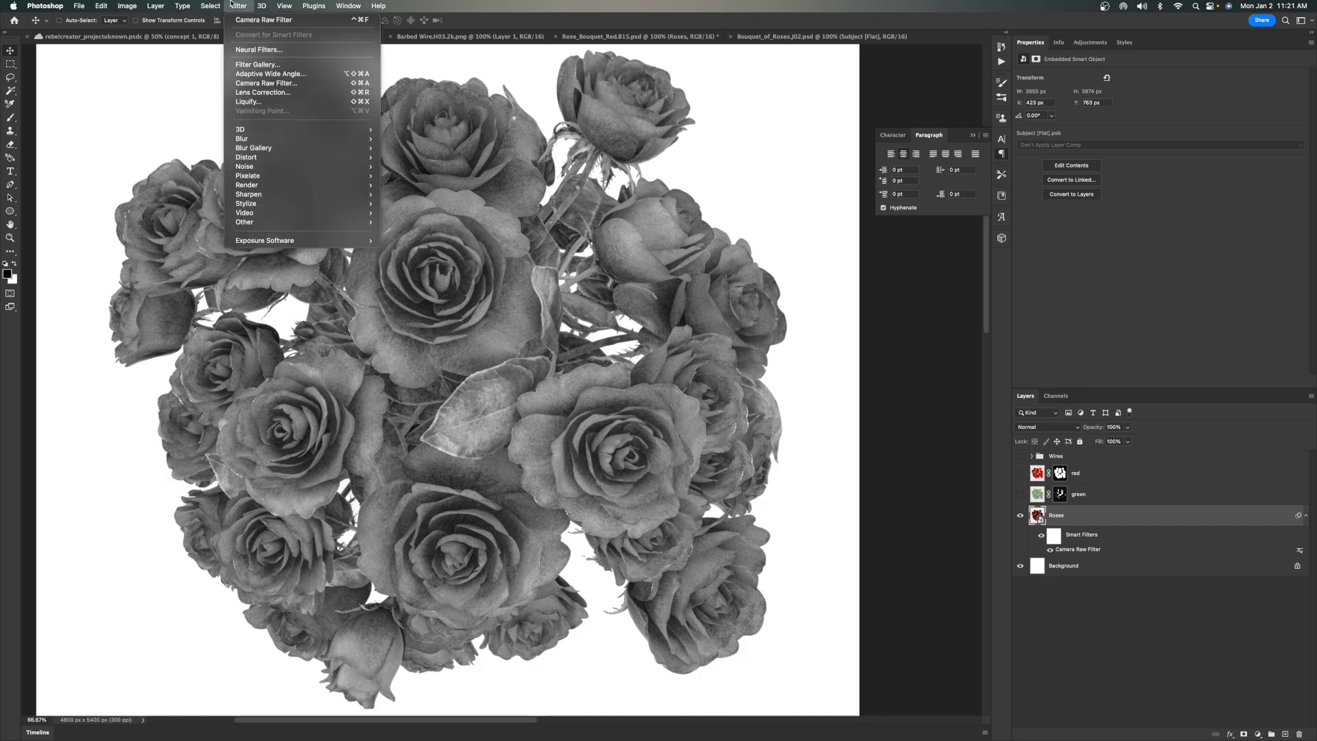
left_click(268, 73)
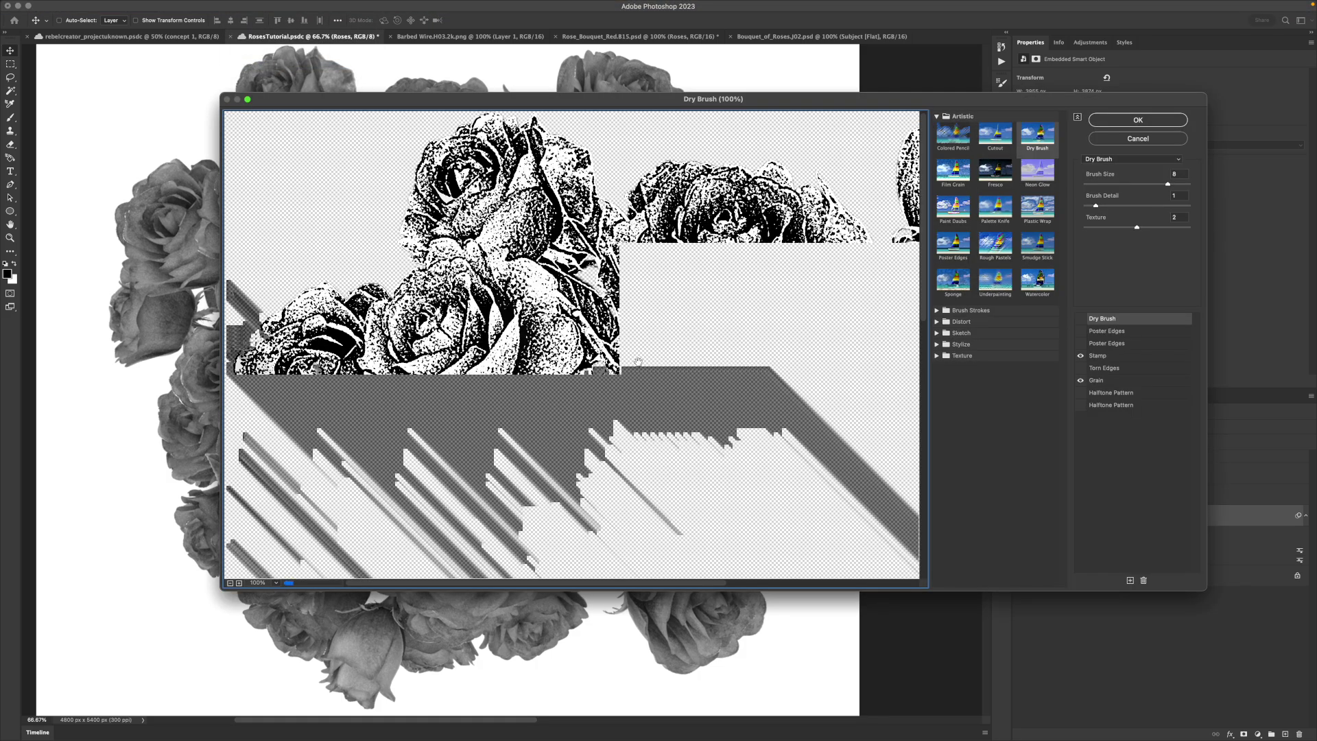
left_click_drag(603, 445, 575, 346)
key("super+minus")
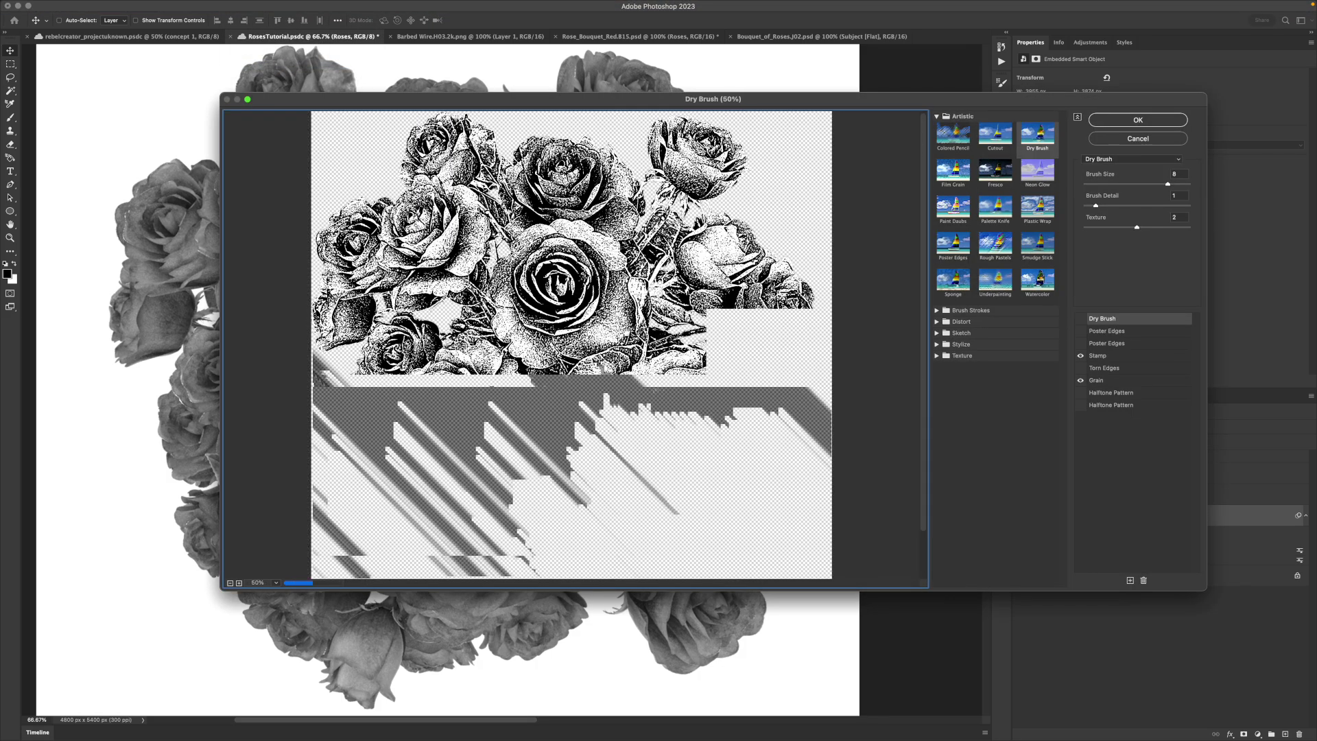
Switch the Grain and Stamp effects off and on to compare what each contributes to the rose preview.
left_click(1083, 382)
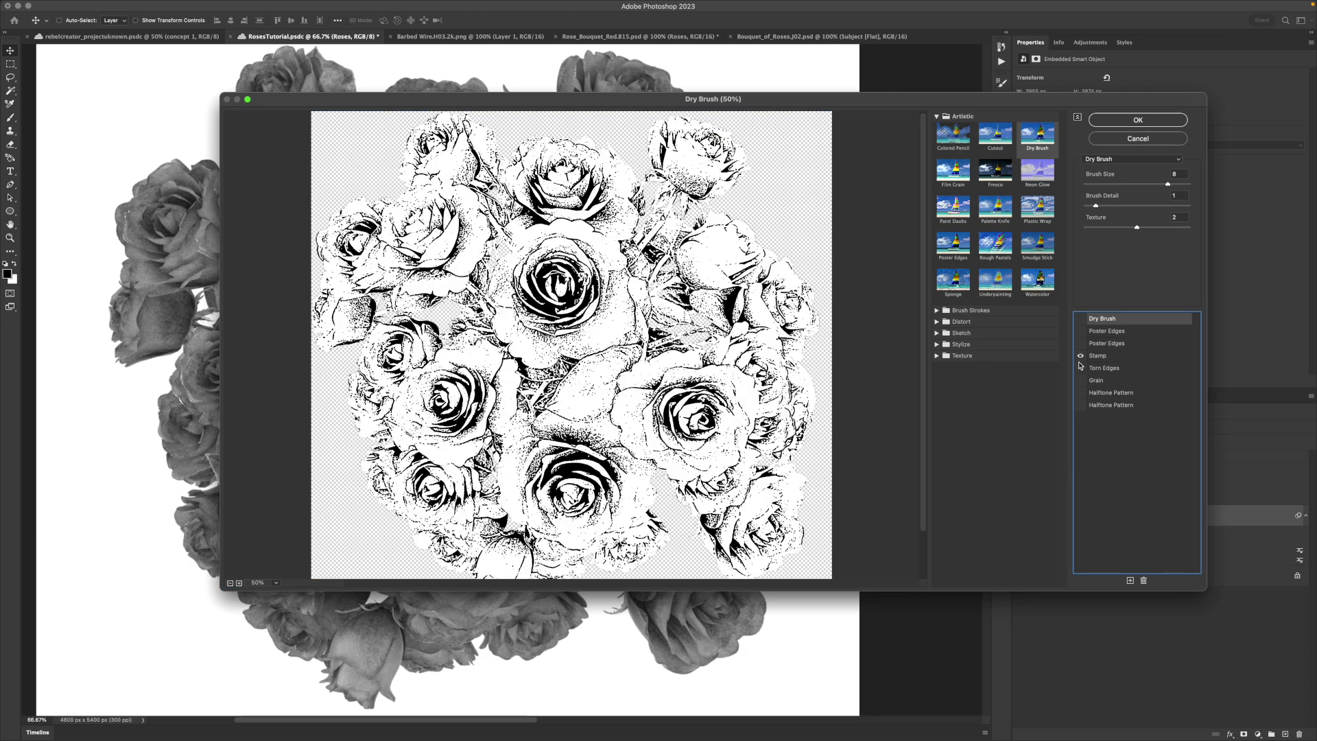
left_click(1080, 356)
left_click(1081, 356)
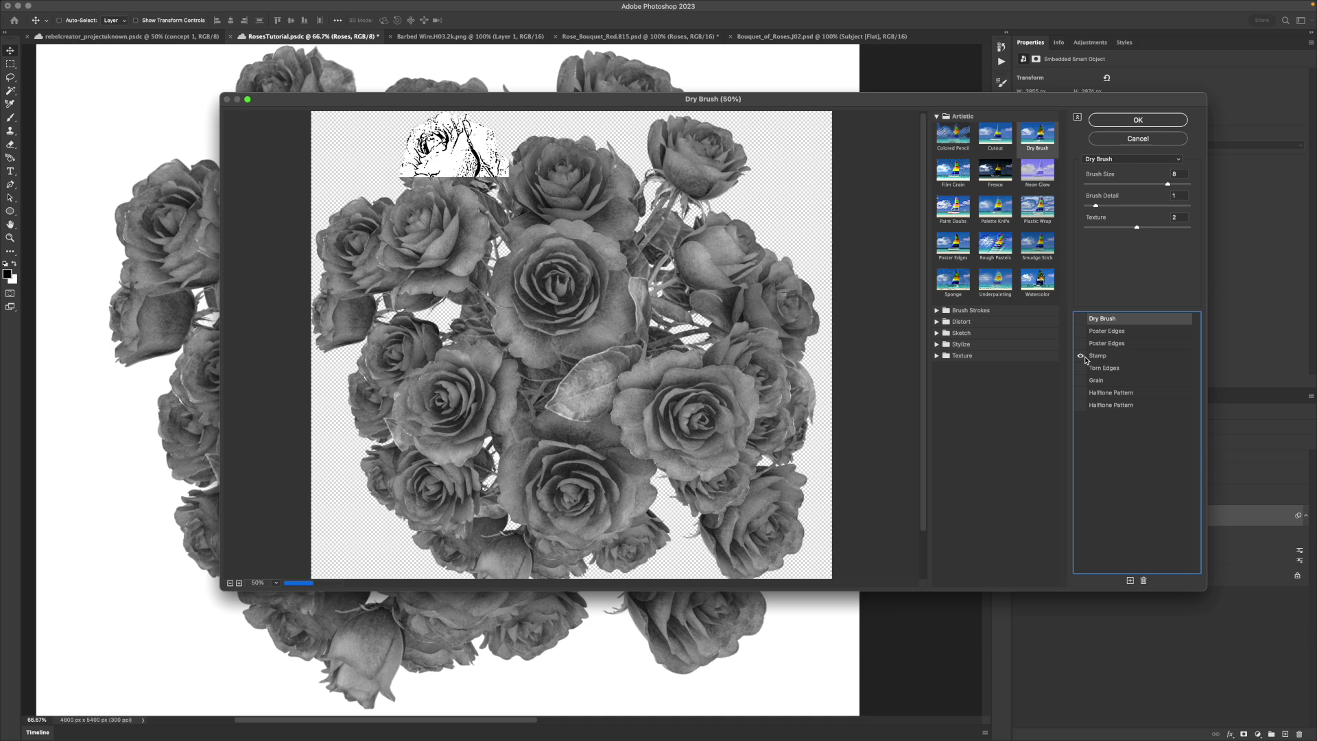
left_click(1081, 380)
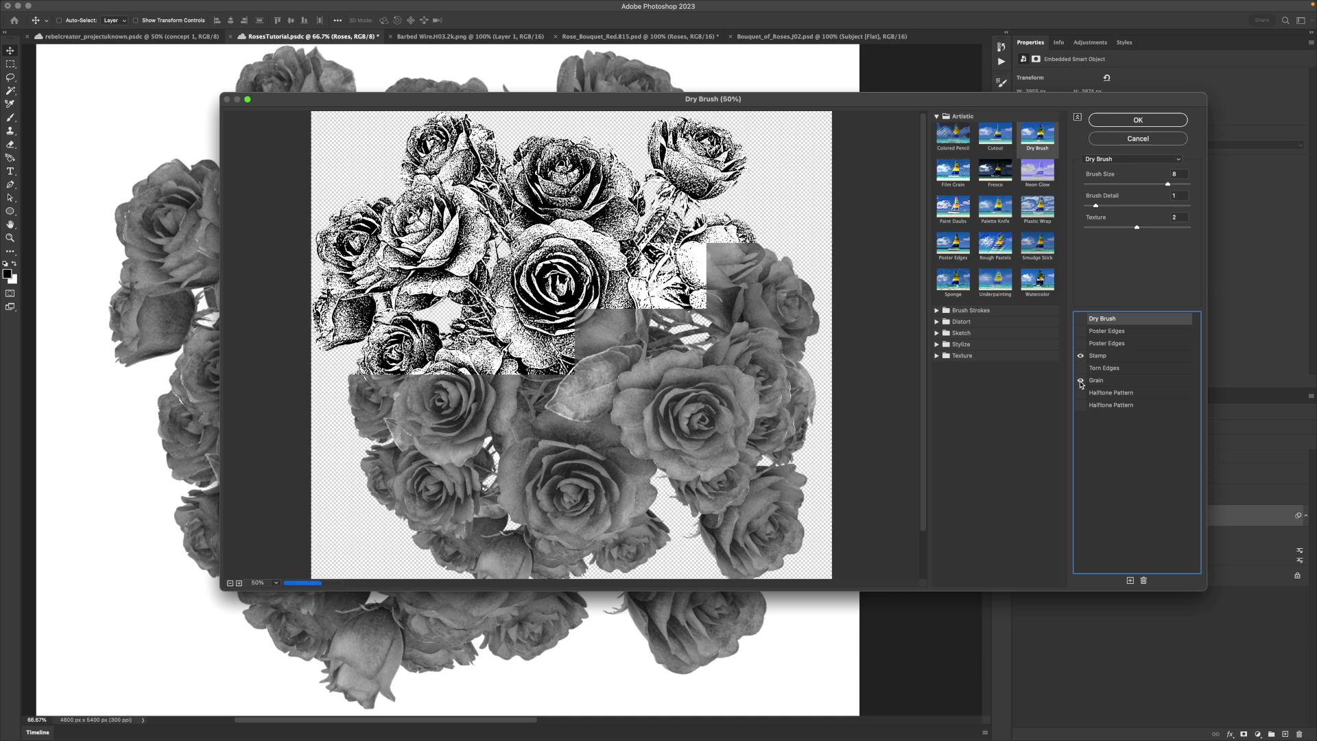
Reorder the Stamp effect directly above Grain in the effect stack and review the settings of both effects.
left_click_drag(1100, 356, 1107, 374)
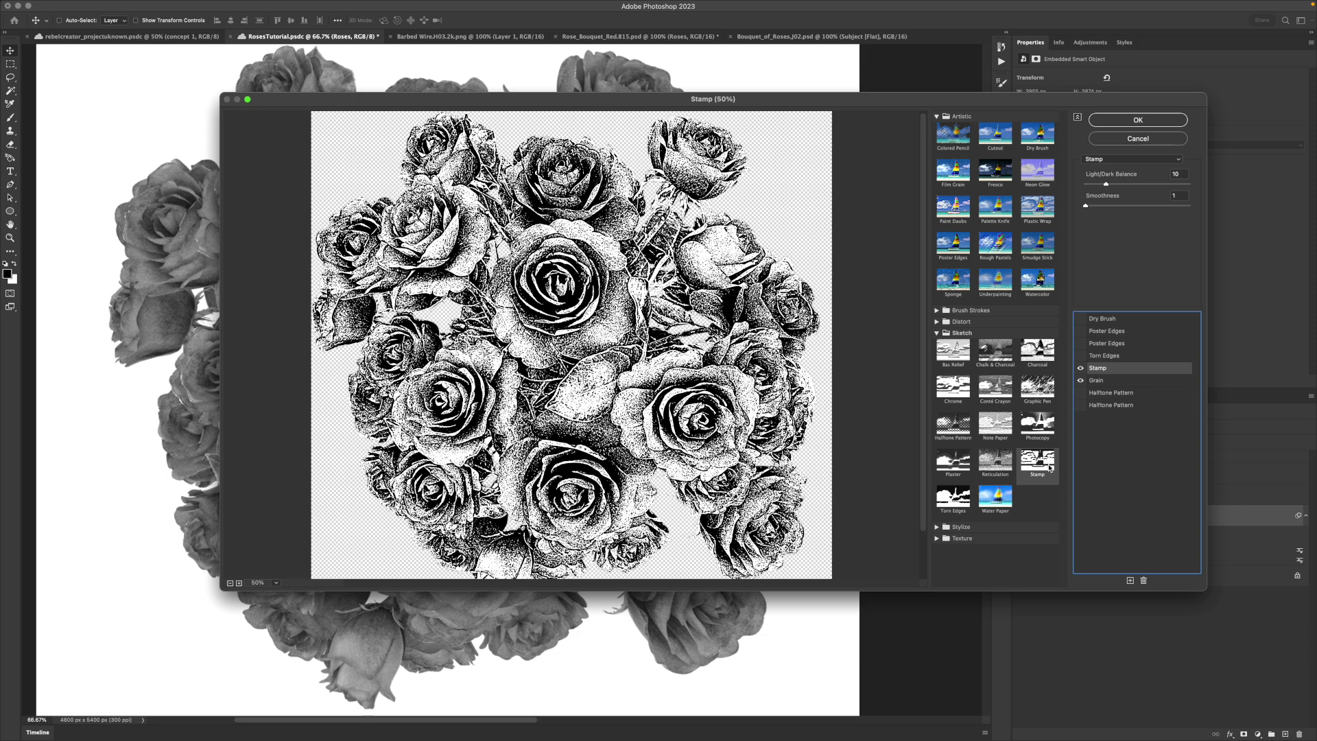
left_click(1101, 380)
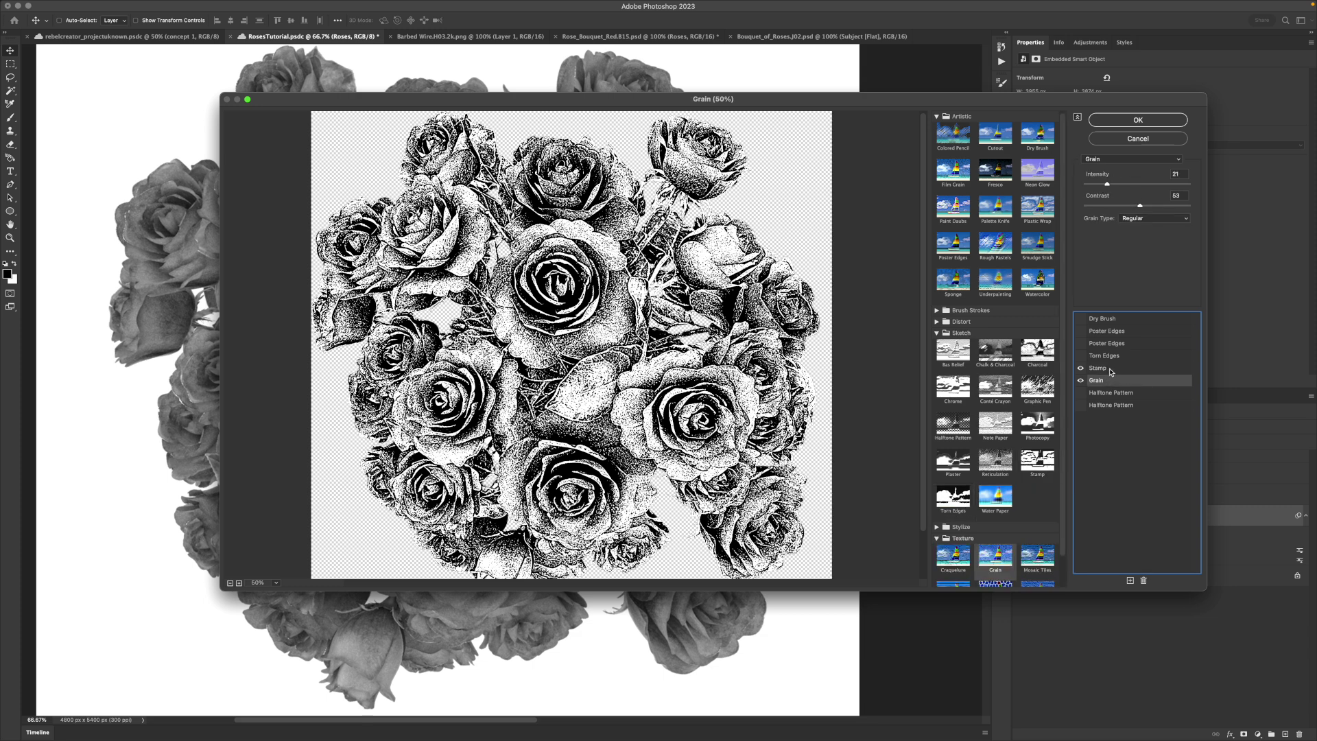
left_click(1112, 370)
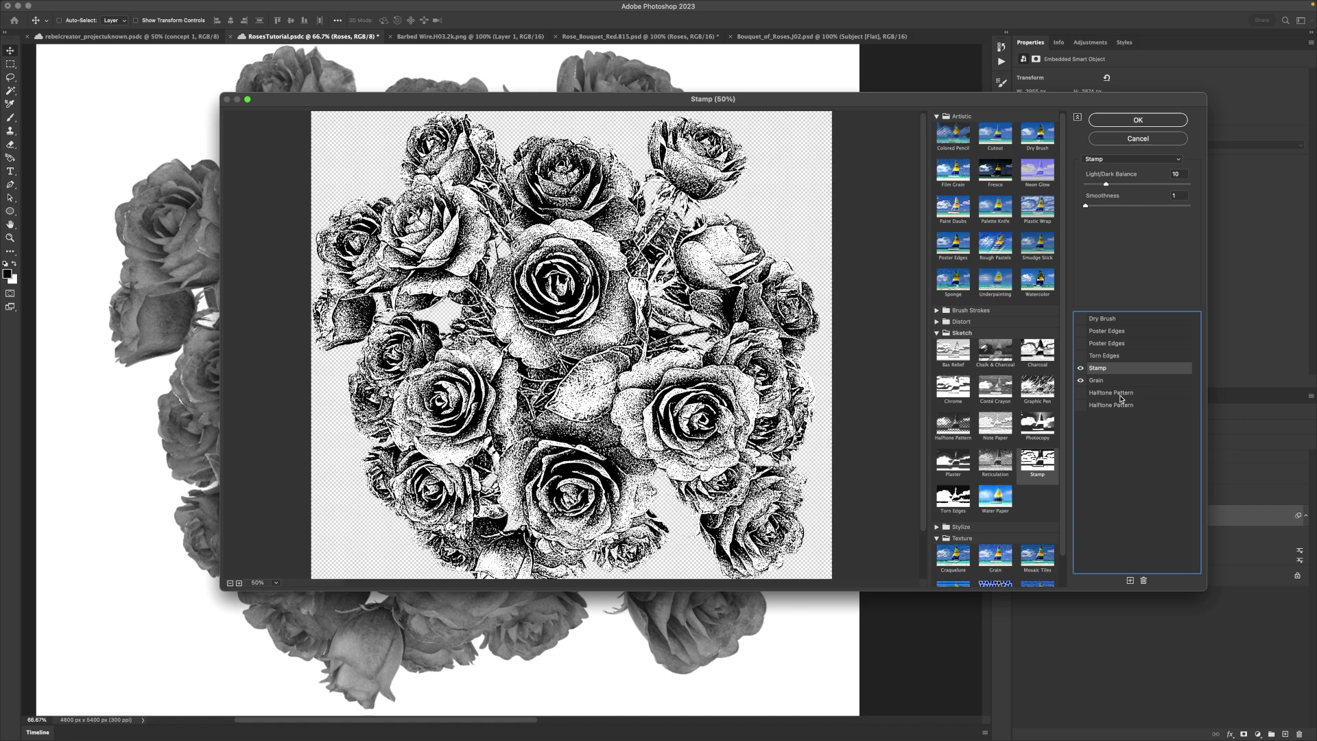
left_click(1110, 382)
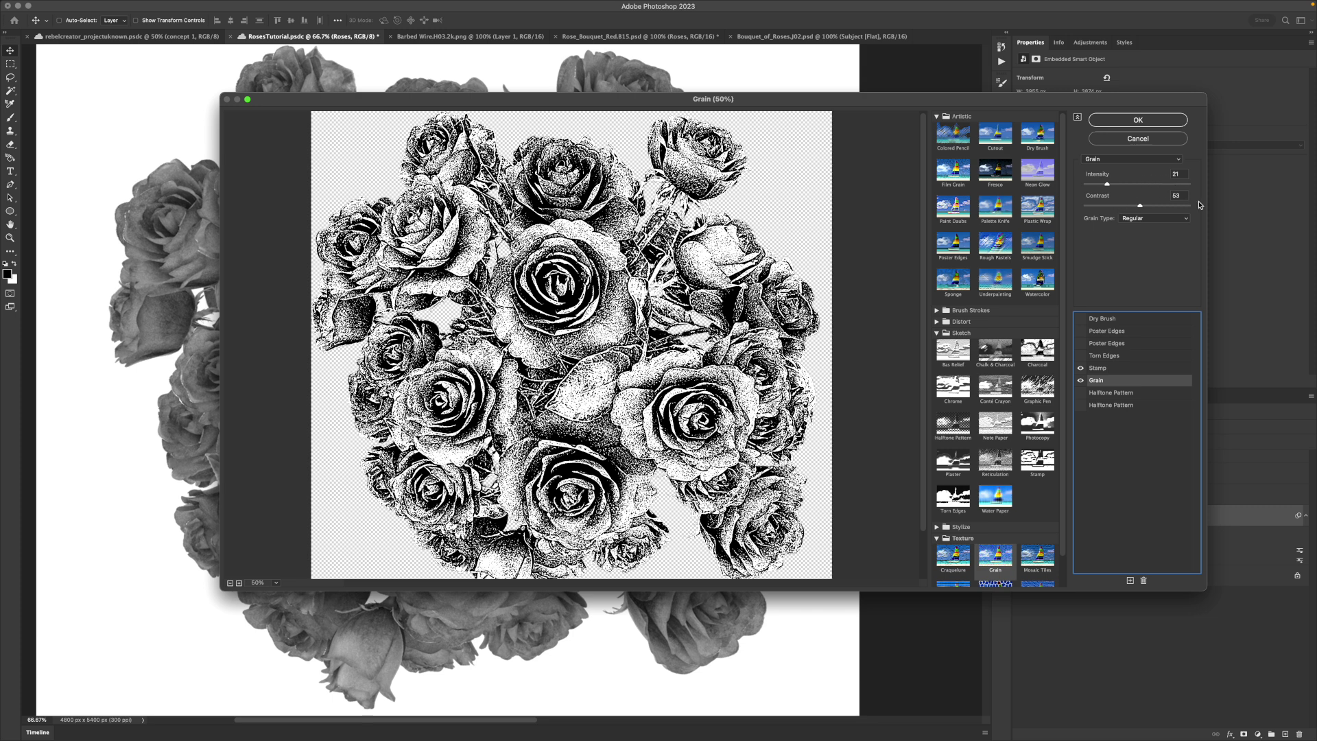
Set the Grain effect's Contrast to 28, check the rose detail in the preview, and apply the Filter Gallery.
left_click(1114, 208)
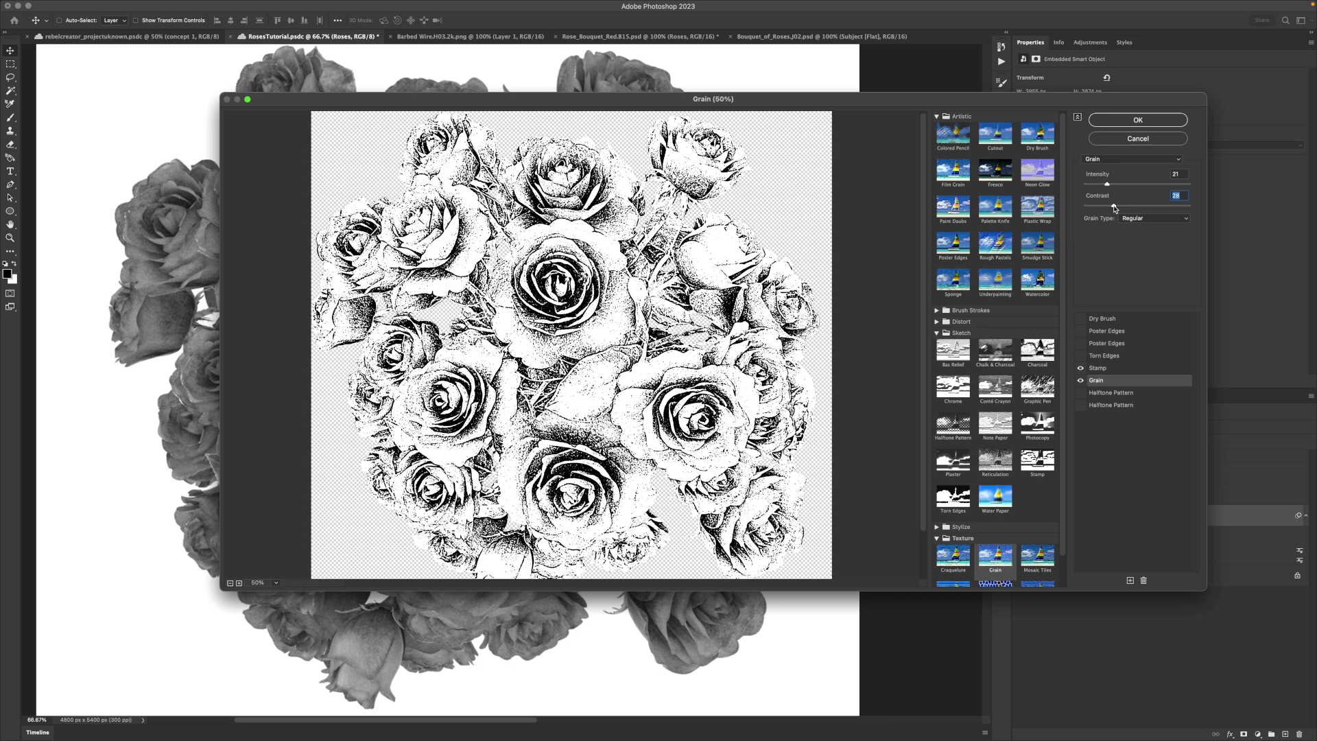
left_click_drag(639, 351, 635, 345)
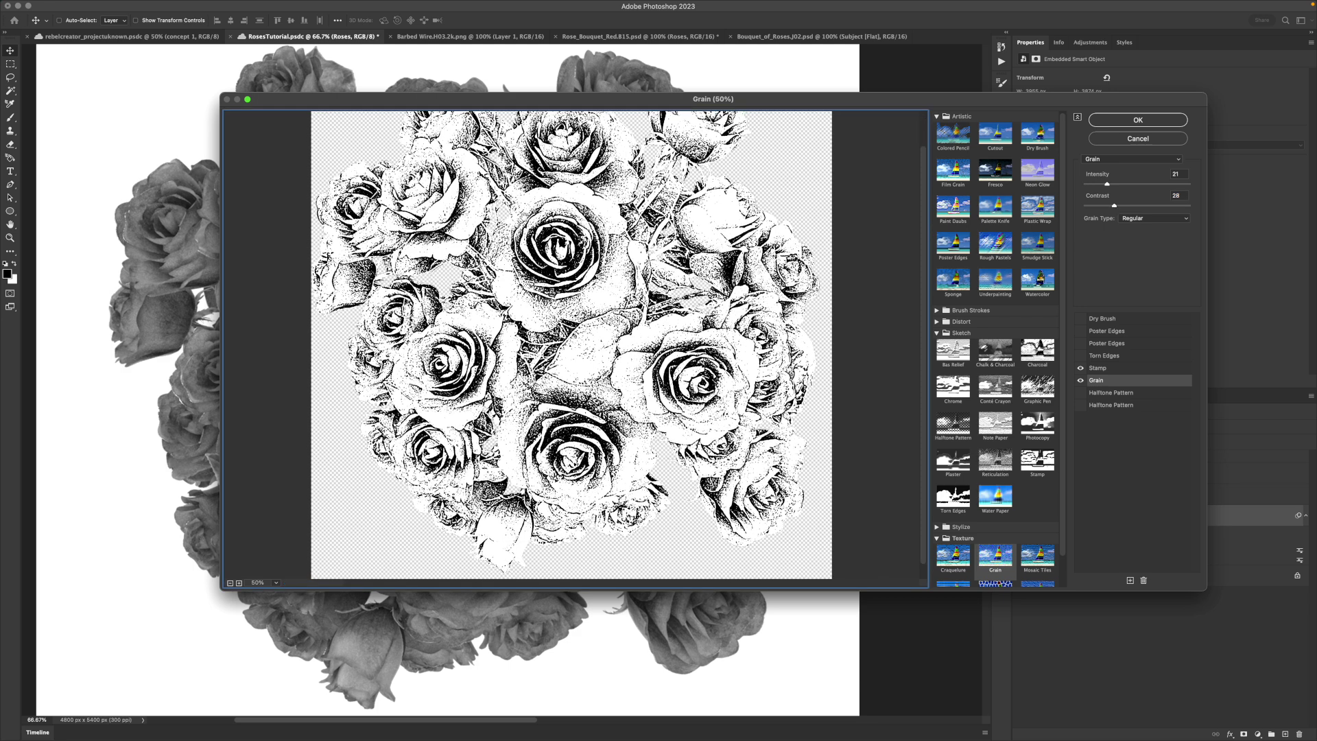
left_click(557, 262, "super")
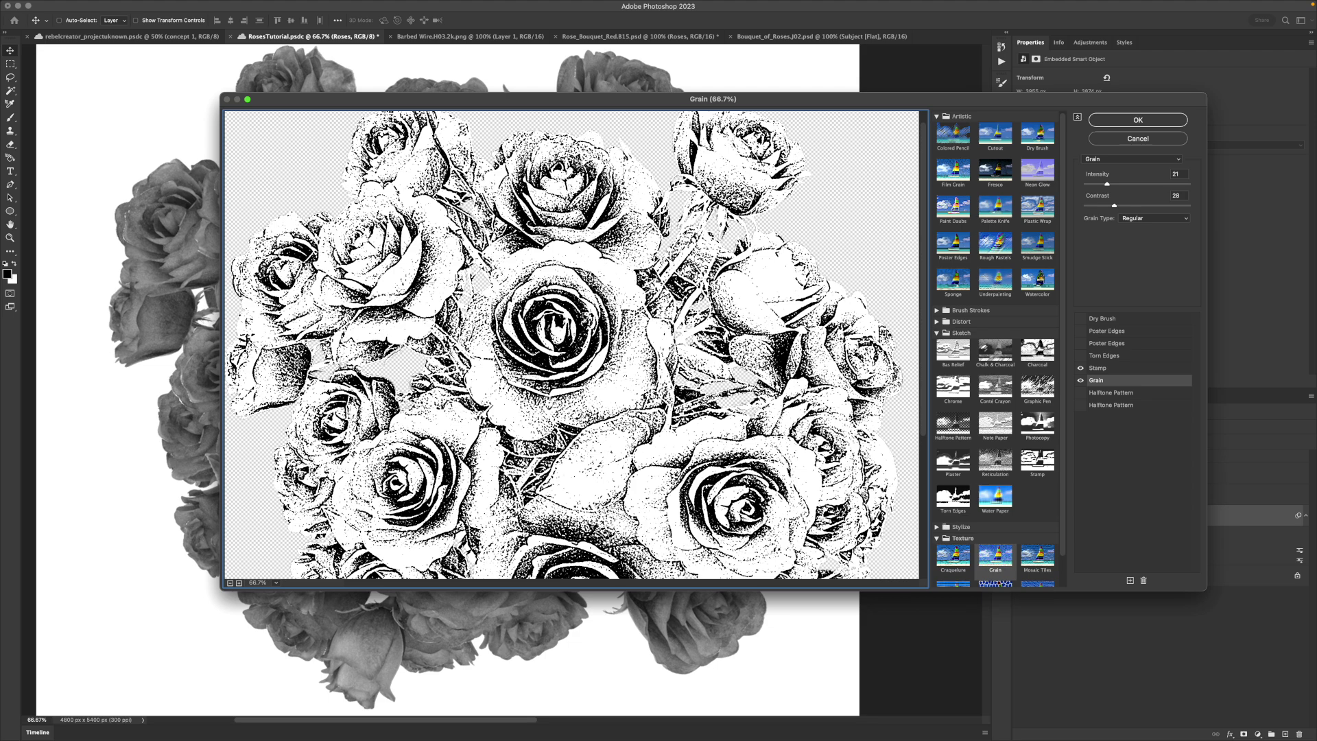
left_click_drag(668, 445, 672, 322)
left_click(1114, 126)
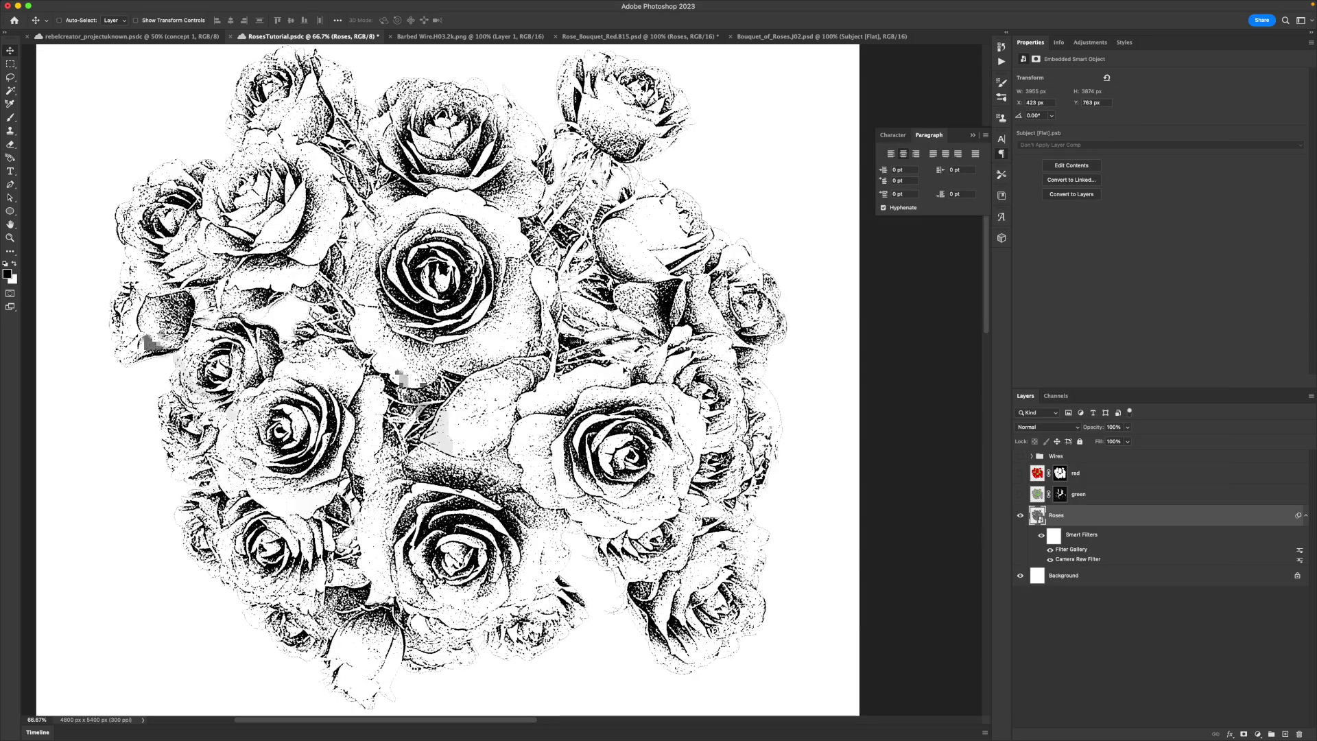
Move the Roses layer above the red and green layers, show both color layers, and toggle Roses to compare.
scroll(589, 356, "down", 2)
key("z")
left_click(10, 51)
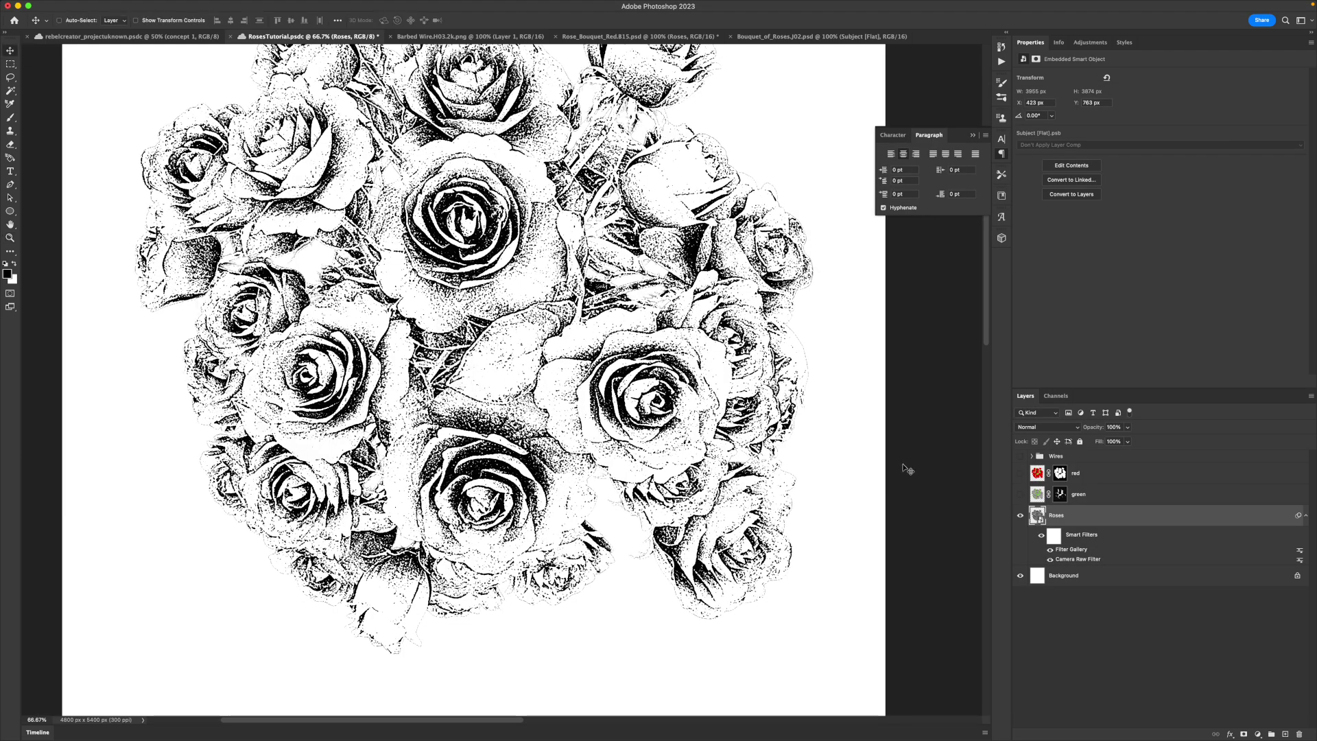
scroll(906, 471, "up", 2)
left_click_drag(1059, 514, 1056, 466)
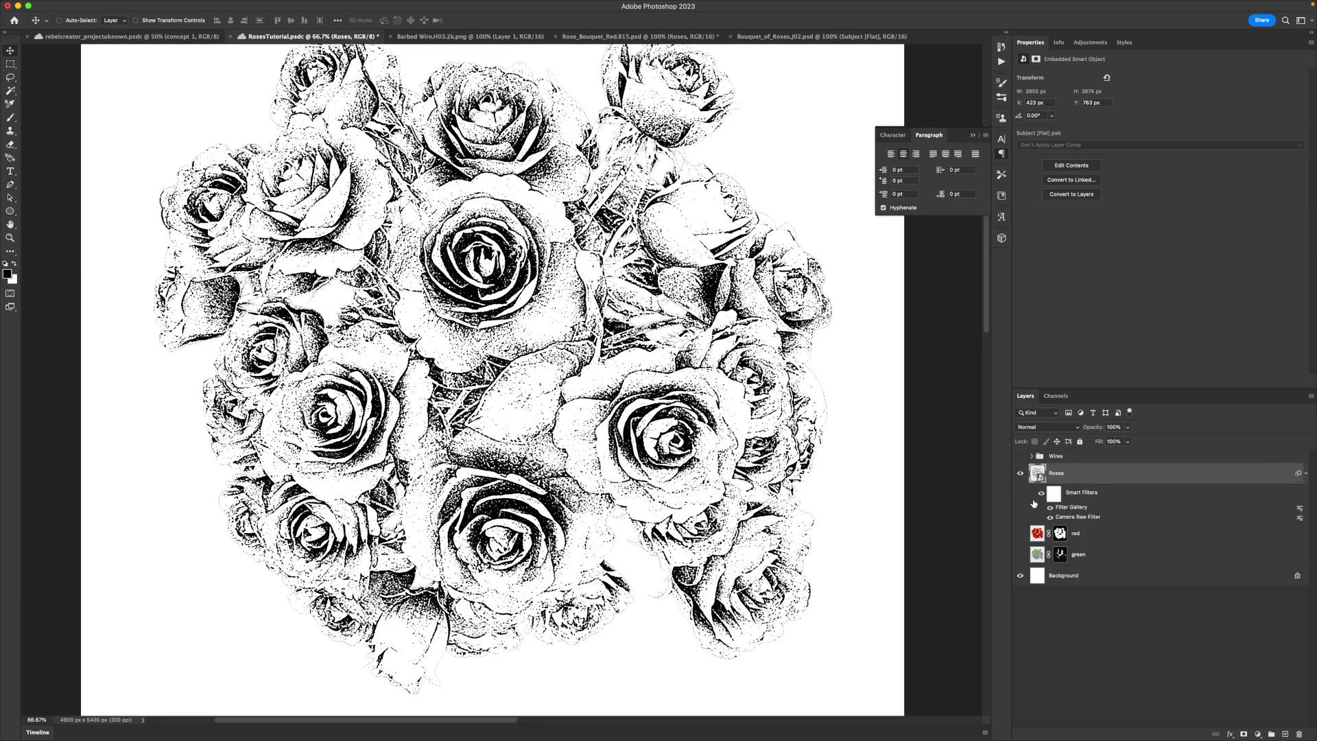
left_click(1020, 473)
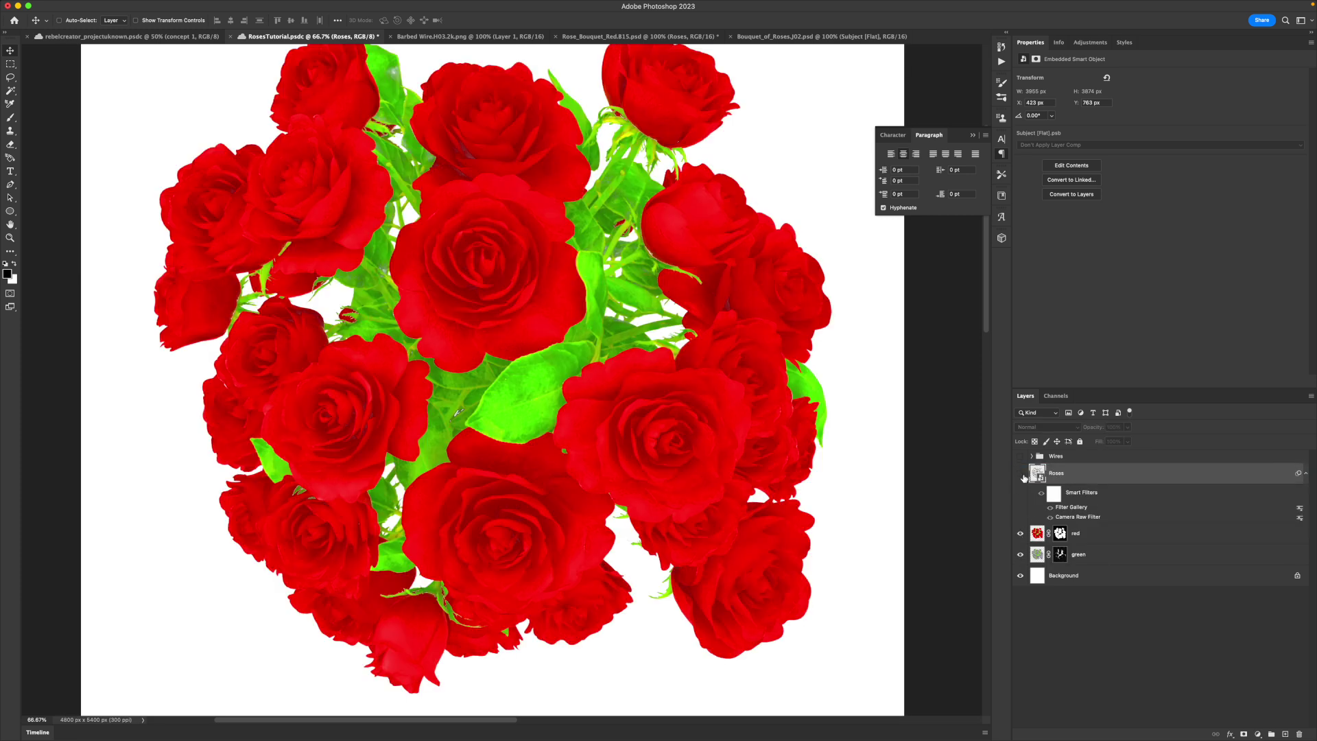
left_click(1021, 473)
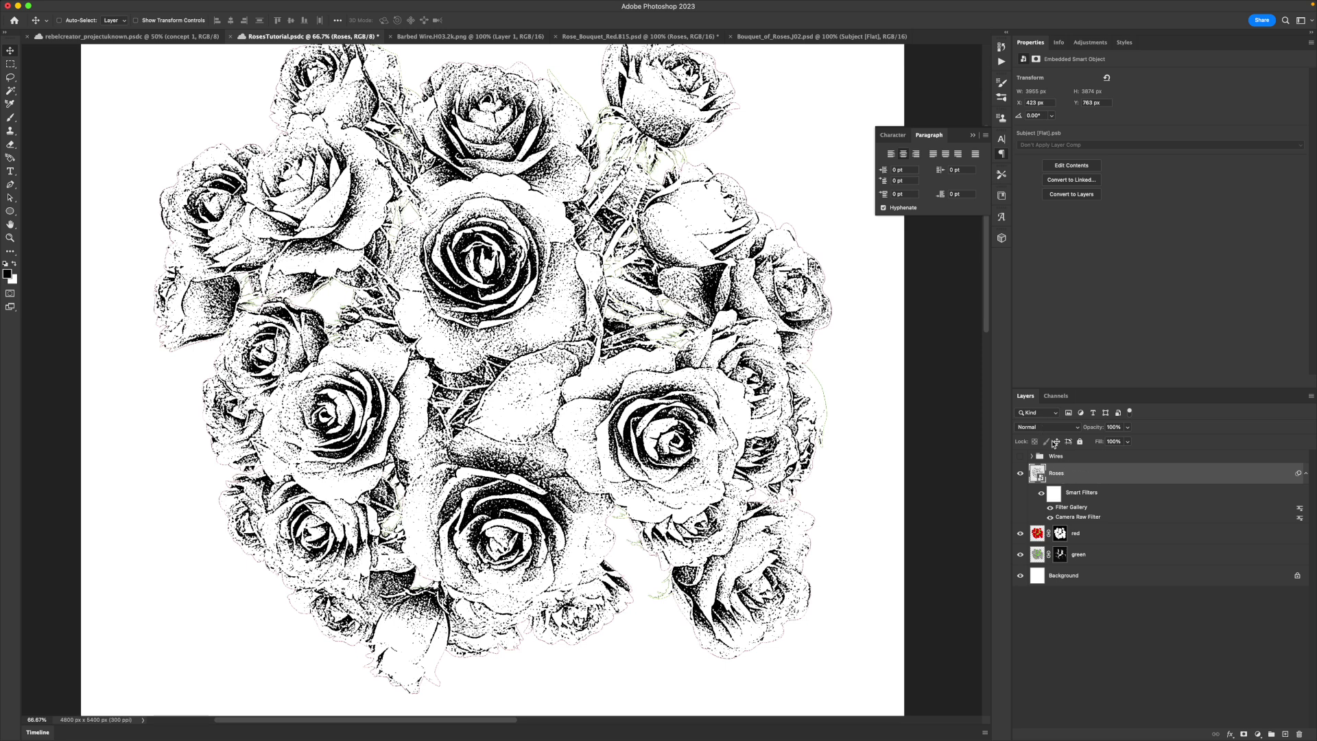
Rename the Roses layer as "rose shadows".
double_click(1054, 473)
type("rose shadows")
key("Return")
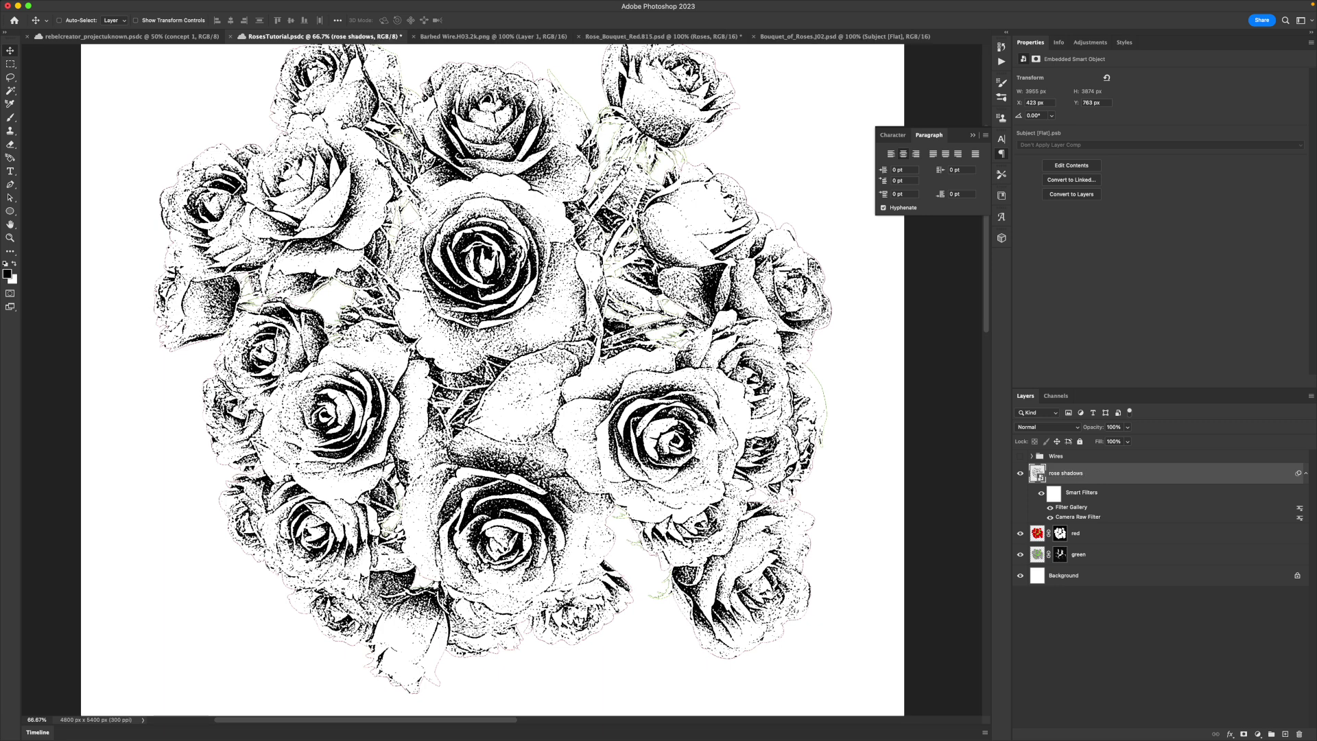
Set the rose shadows layer's blend mode to Multiply and check the combined rose artwork.
left_click(1073, 427)
left_click(1048, 465)
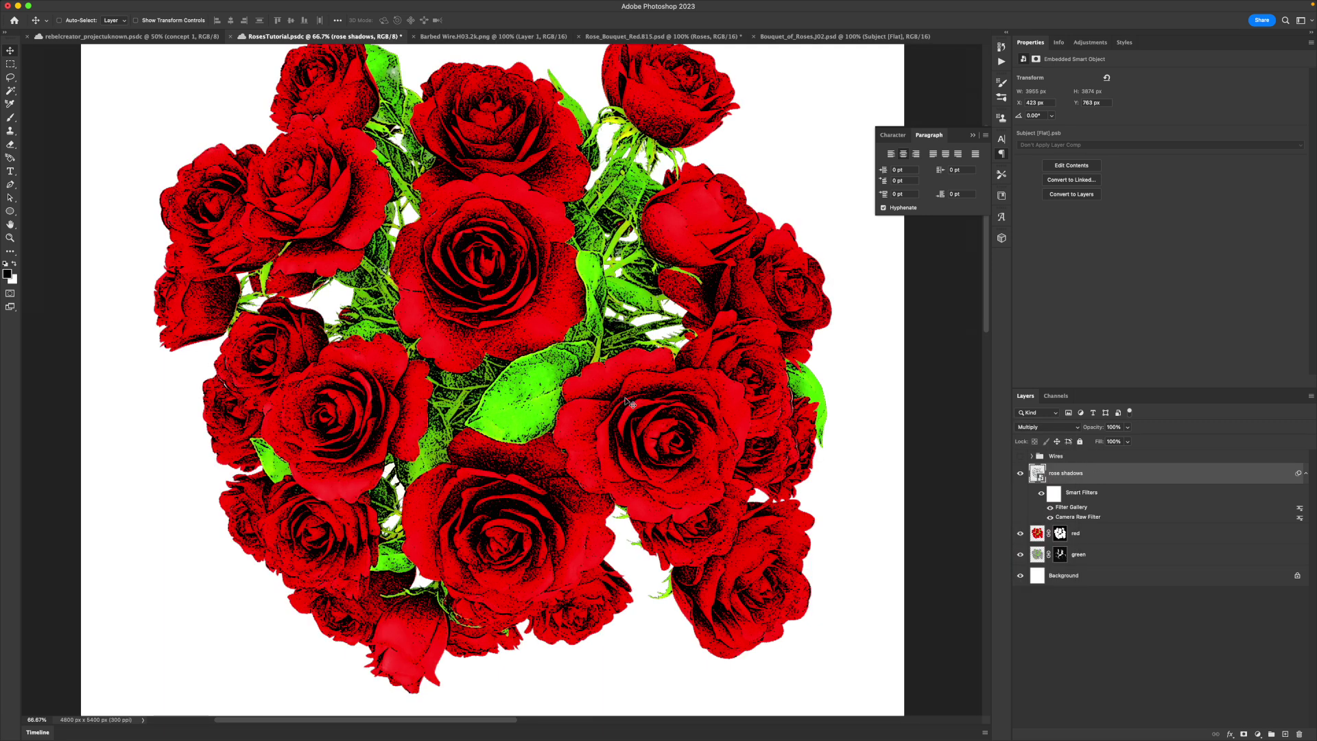
scroll(632, 388, "right", 3)
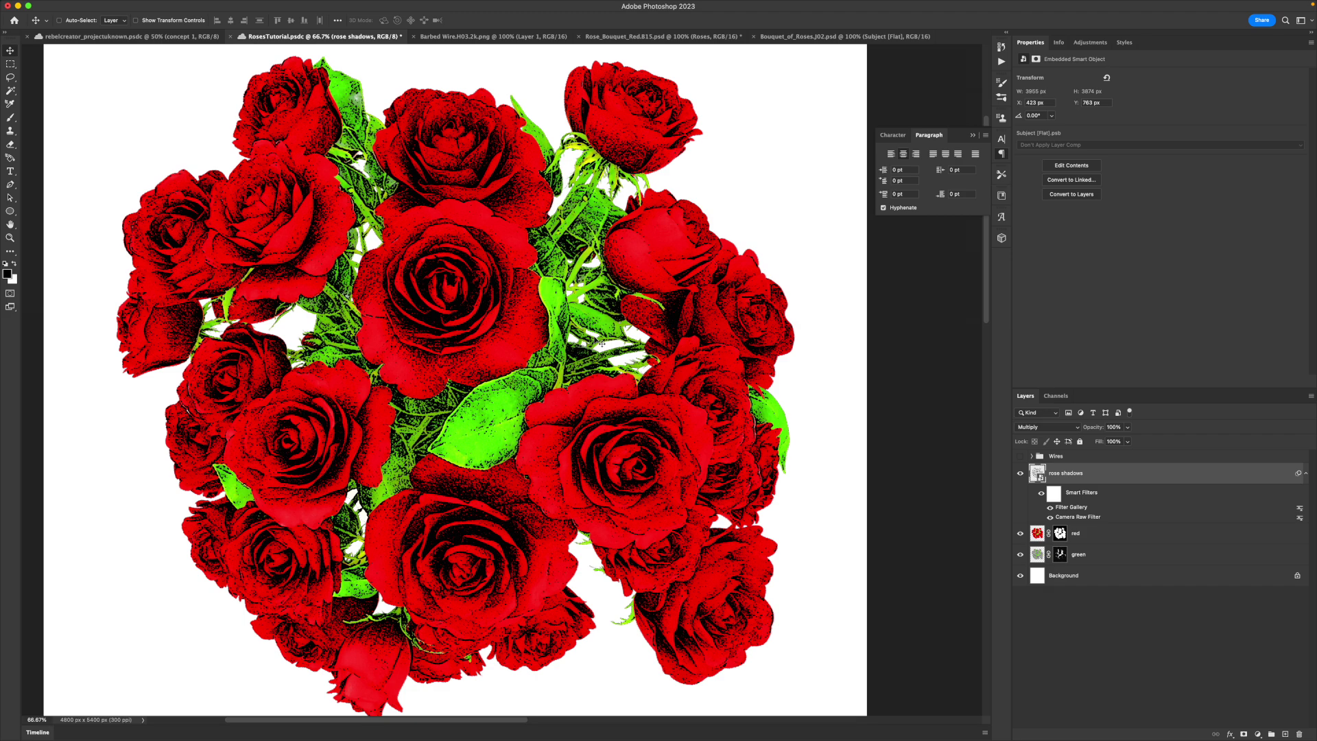
Set the rose shadows layer's blend mode to Normal and move the layer below the green layer.
left_click(1037, 426)
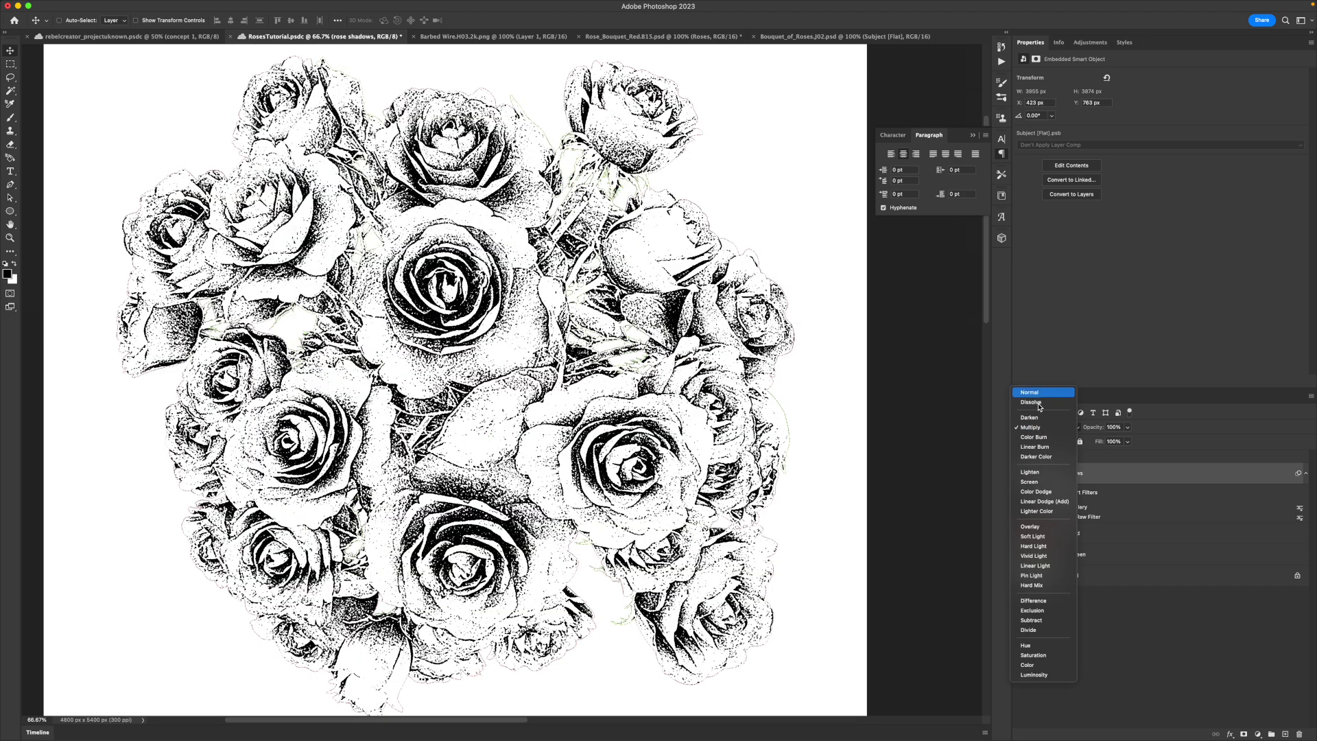
left_click(1035, 393)
left_click_drag(1058, 476, 1061, 561)
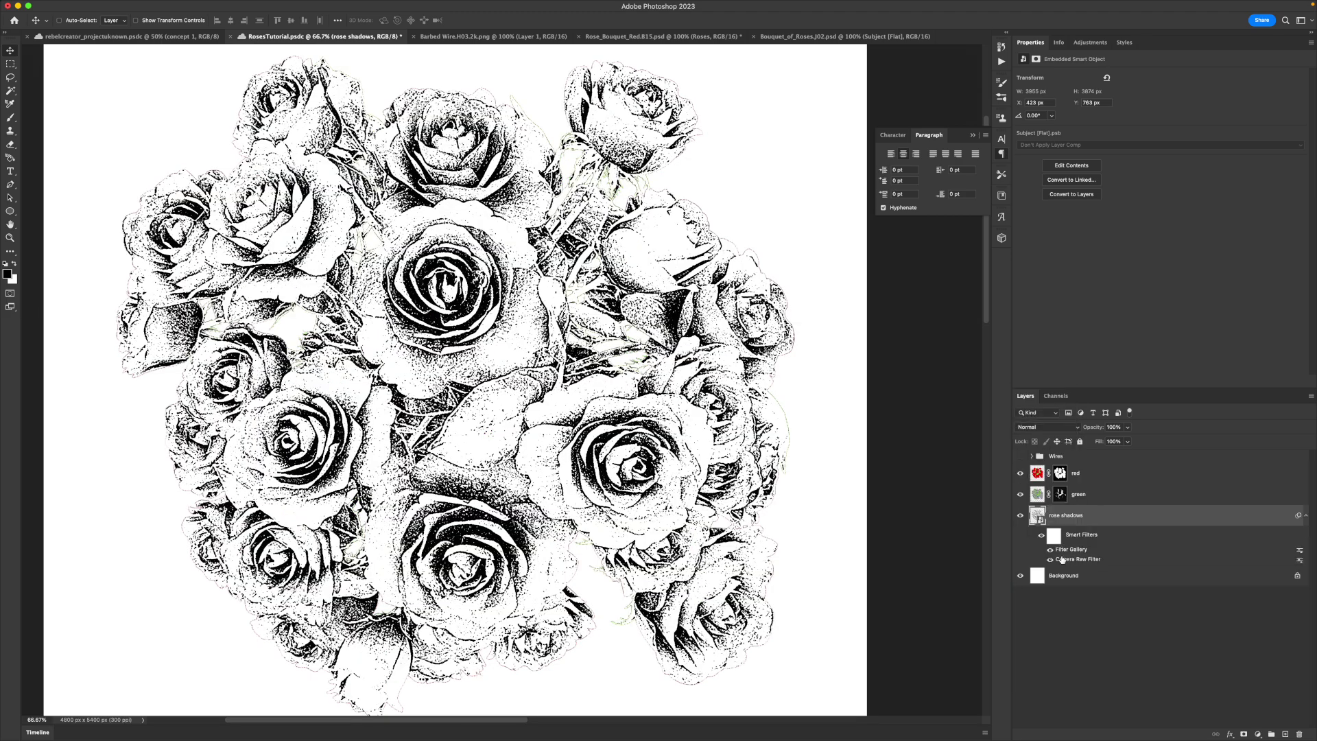
Set the blend mode of both the red and the green layers to Multiply.
left_click(1039, 484)
left_click(1047, 427)
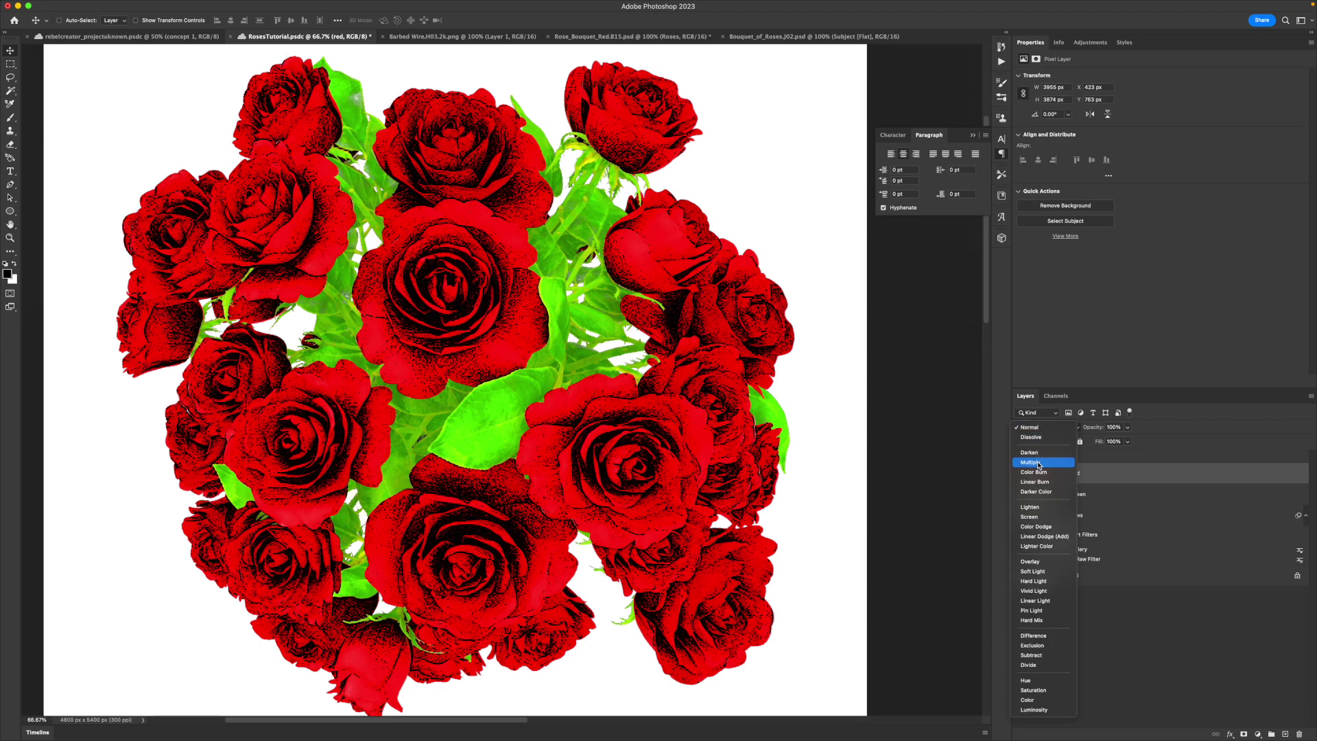
left_click(1038, 465)
left_click(1038, 494)
left_click(1048, 426)
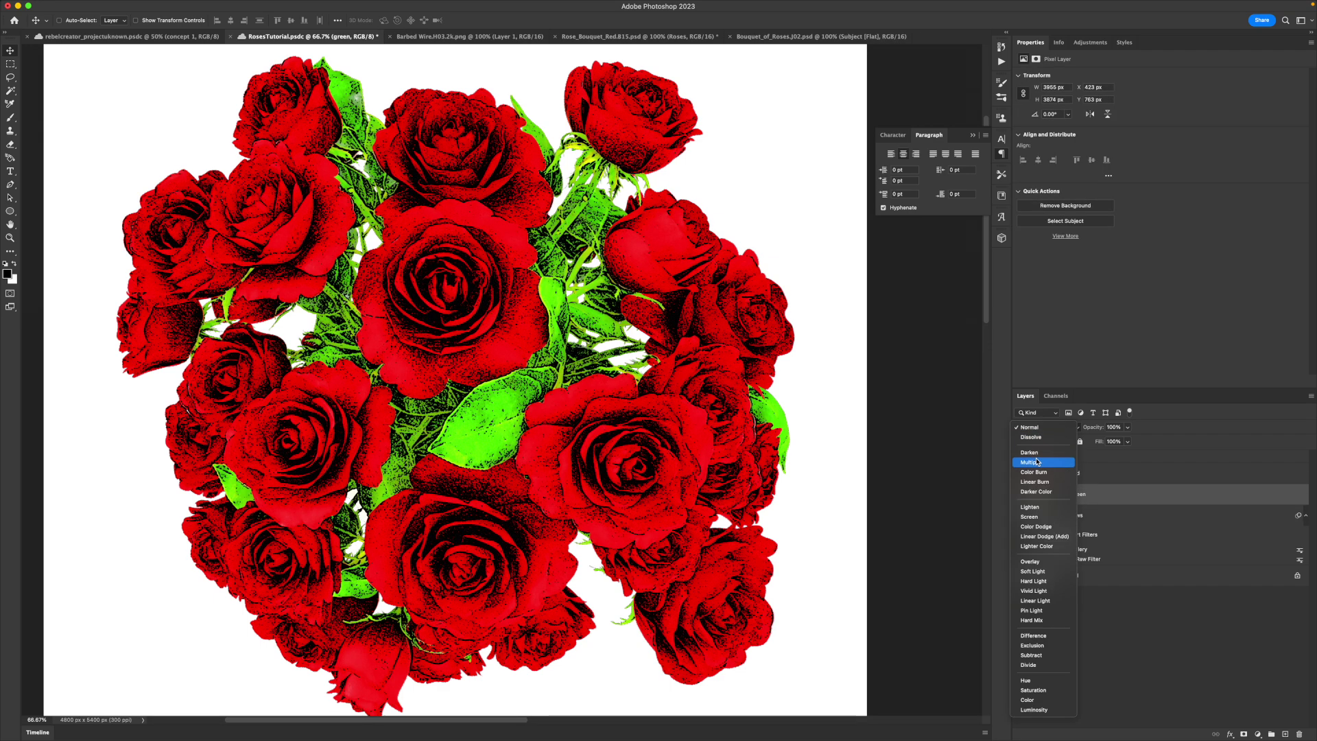
left_click(1038, 464)
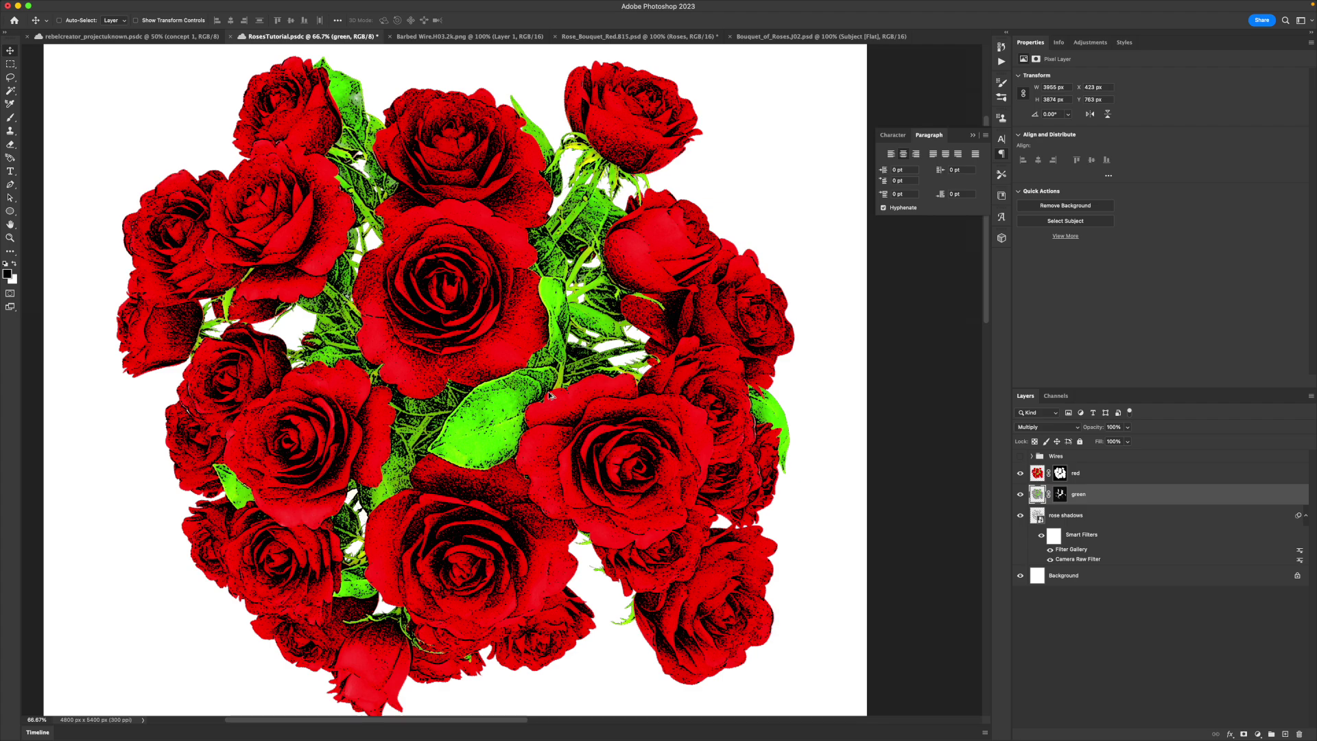
Inspect the red and green roses up close with the rose shadows layer shown and hidden.
left_click_drag(548, 391, 504, 326)
left_click(509, 344, "alt")
left_click(423, 294, "super")
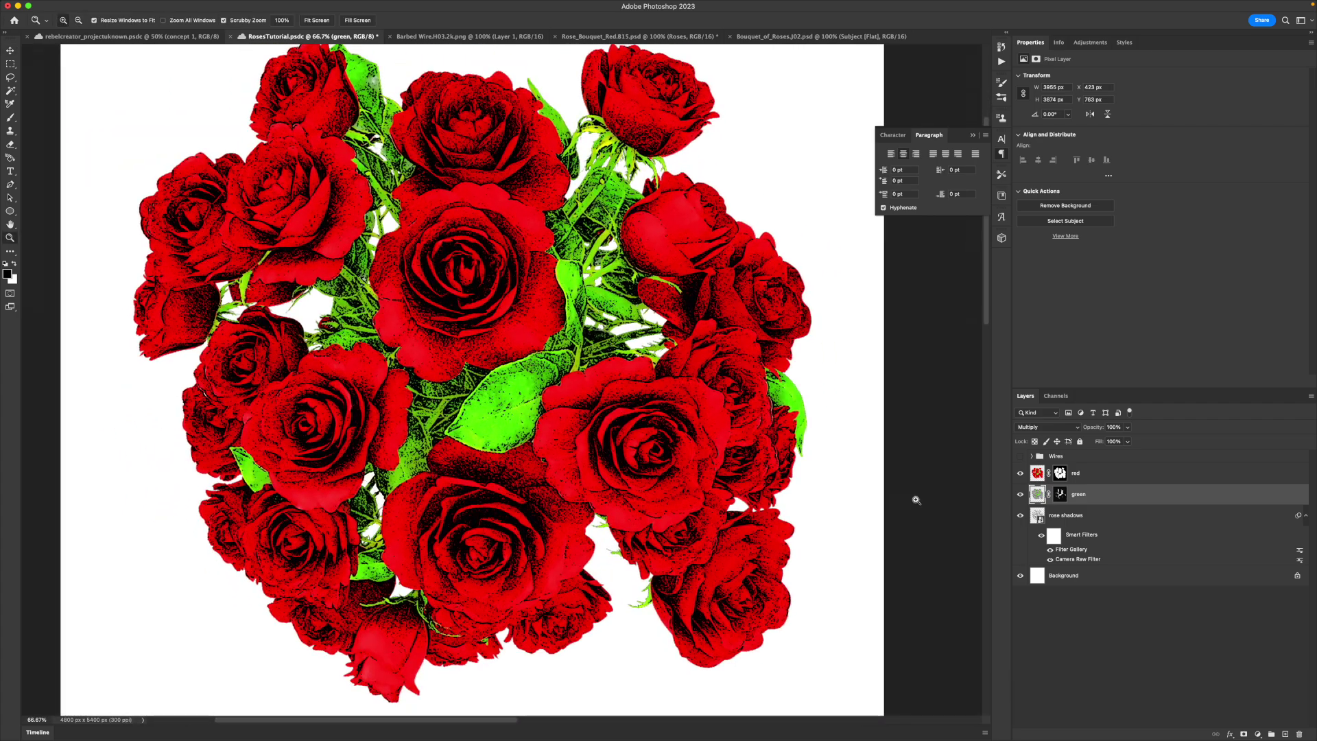
left_click(1037, 473)
left_click(1020, 514)
left_click(1021, 516)
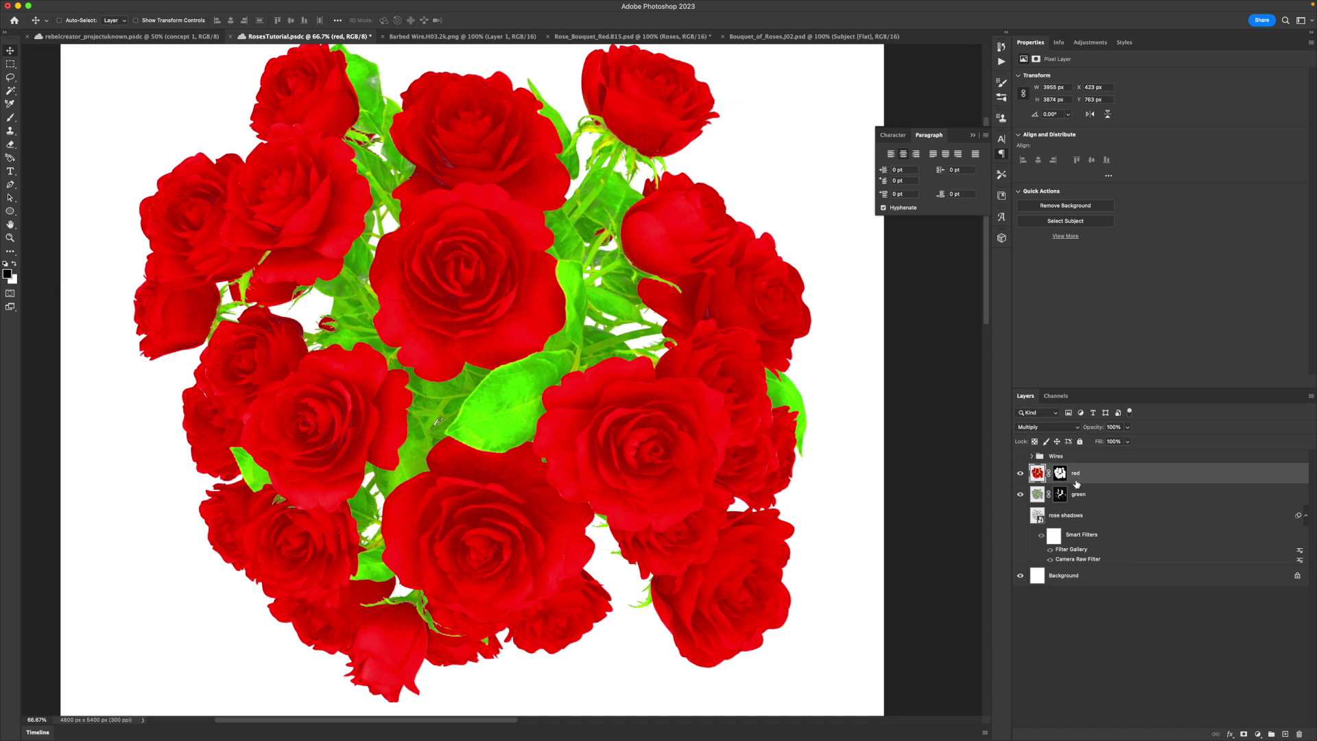
Convert the red layer and the green layer each to a smart object.
right_click(1097, 476)
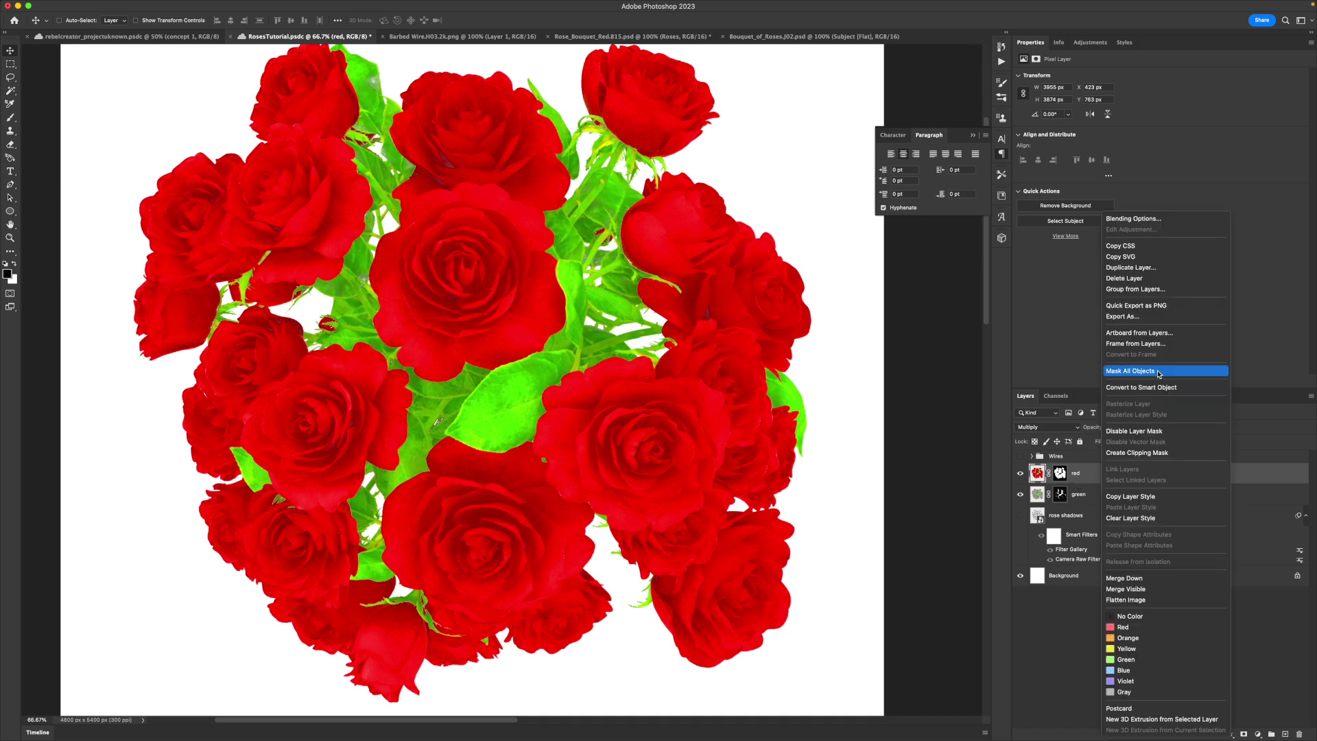
left_click(1125, 391)
right_click(1103, 498)
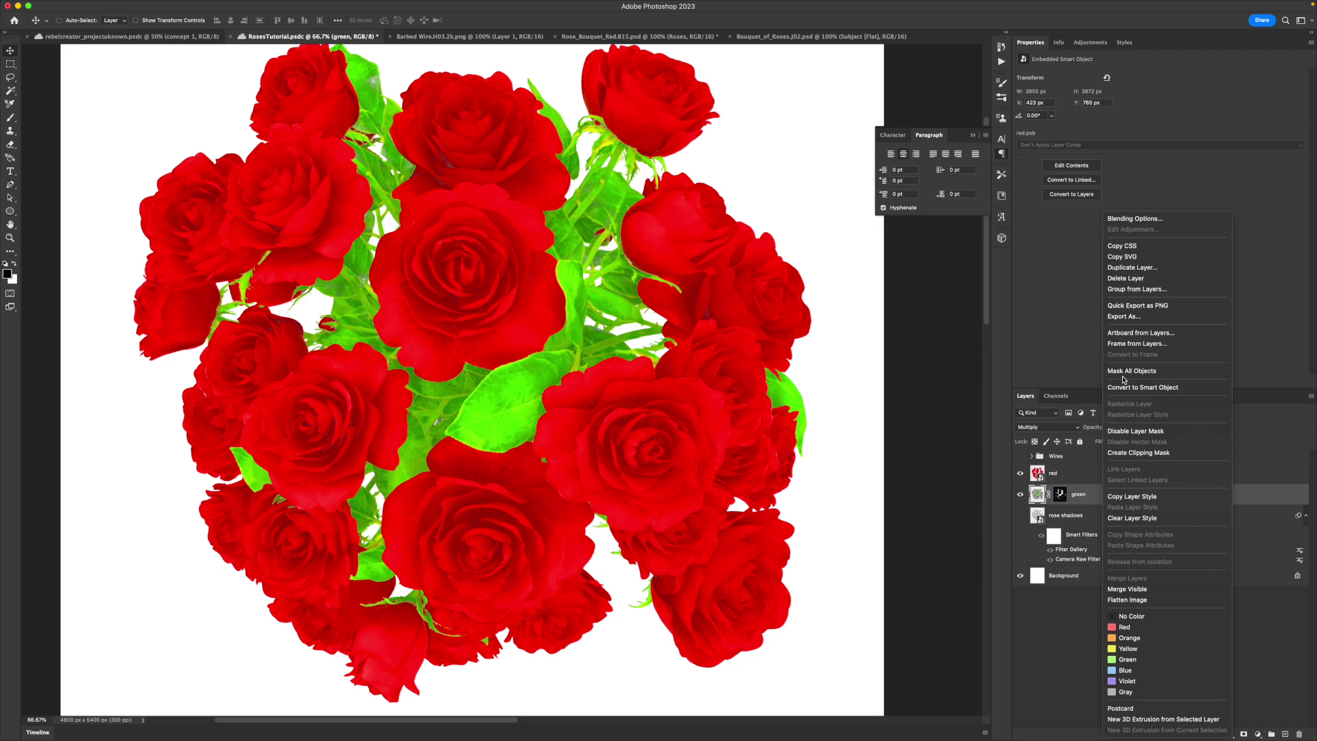
left_click(1124, 390)
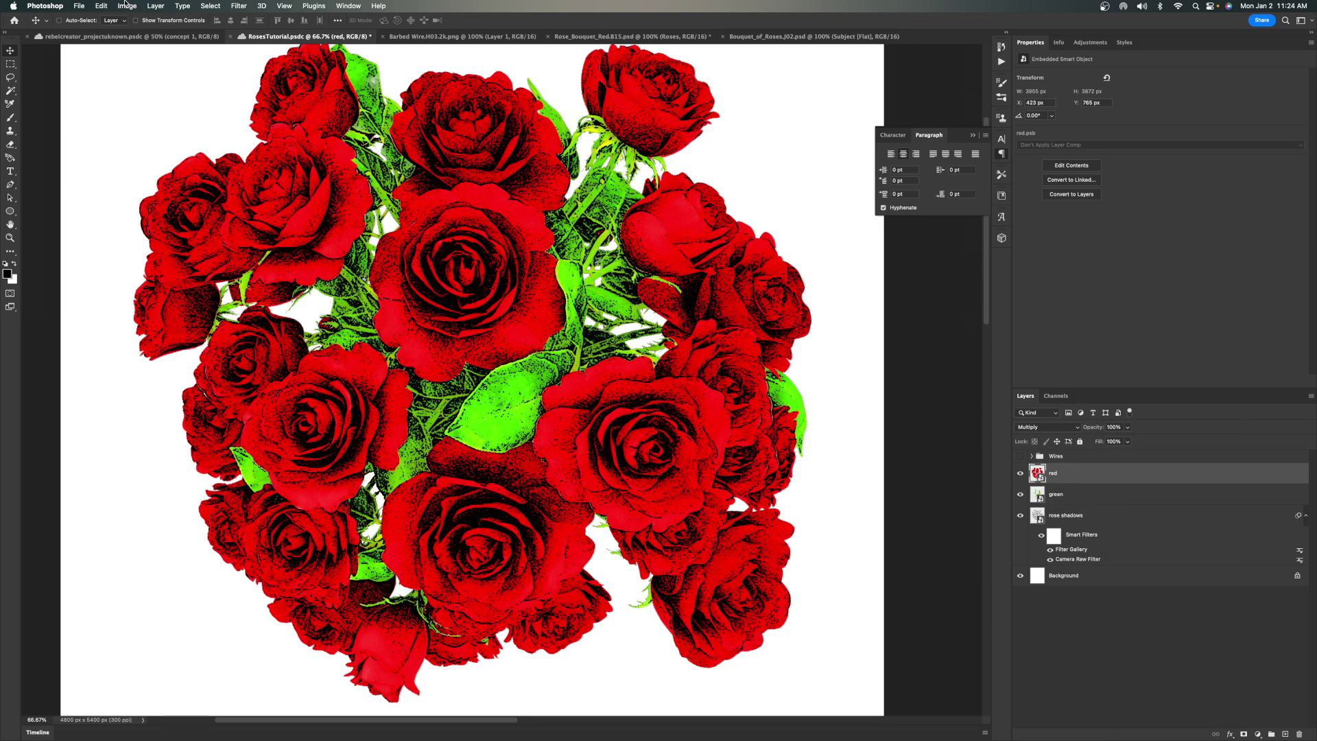
Adjust the red layer with Hue/Saturation, setting hue to -3 and saturation to -10.
left_click(127, 6)
mouse_move(146, 39)
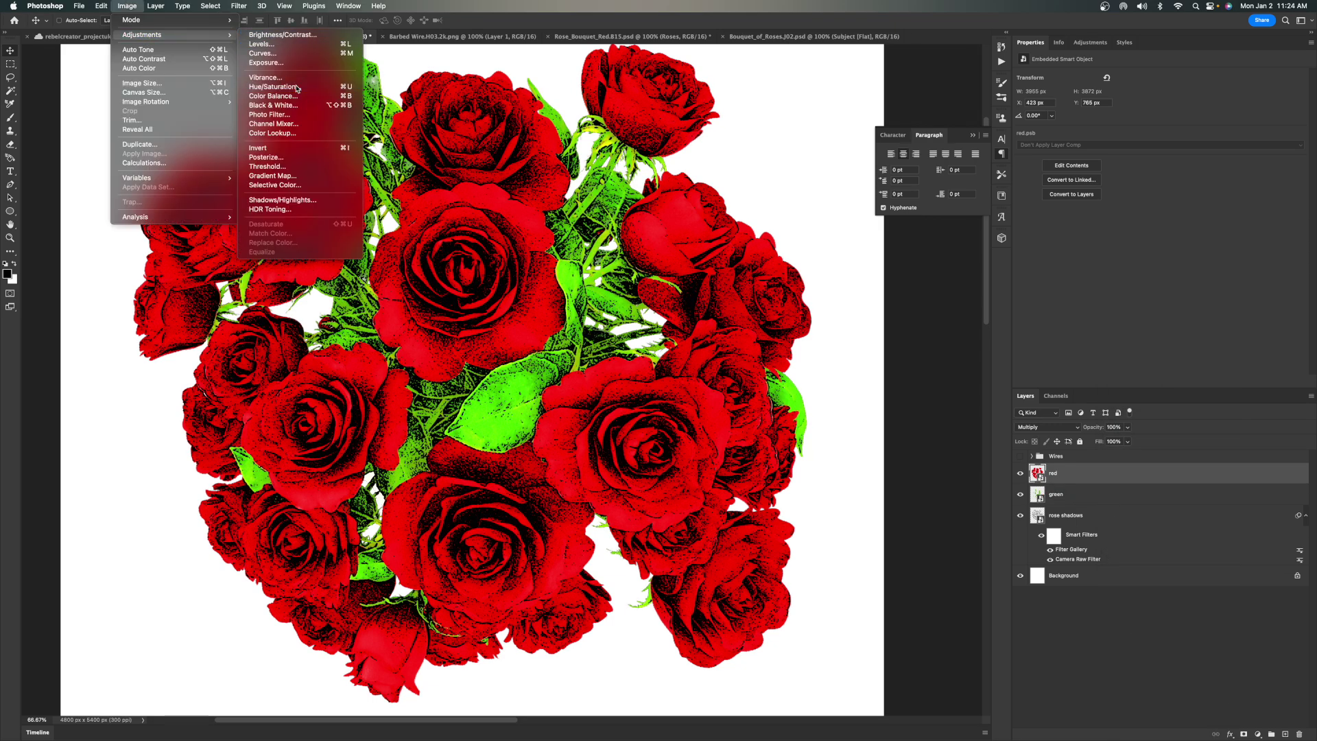
left_click(274, 86)
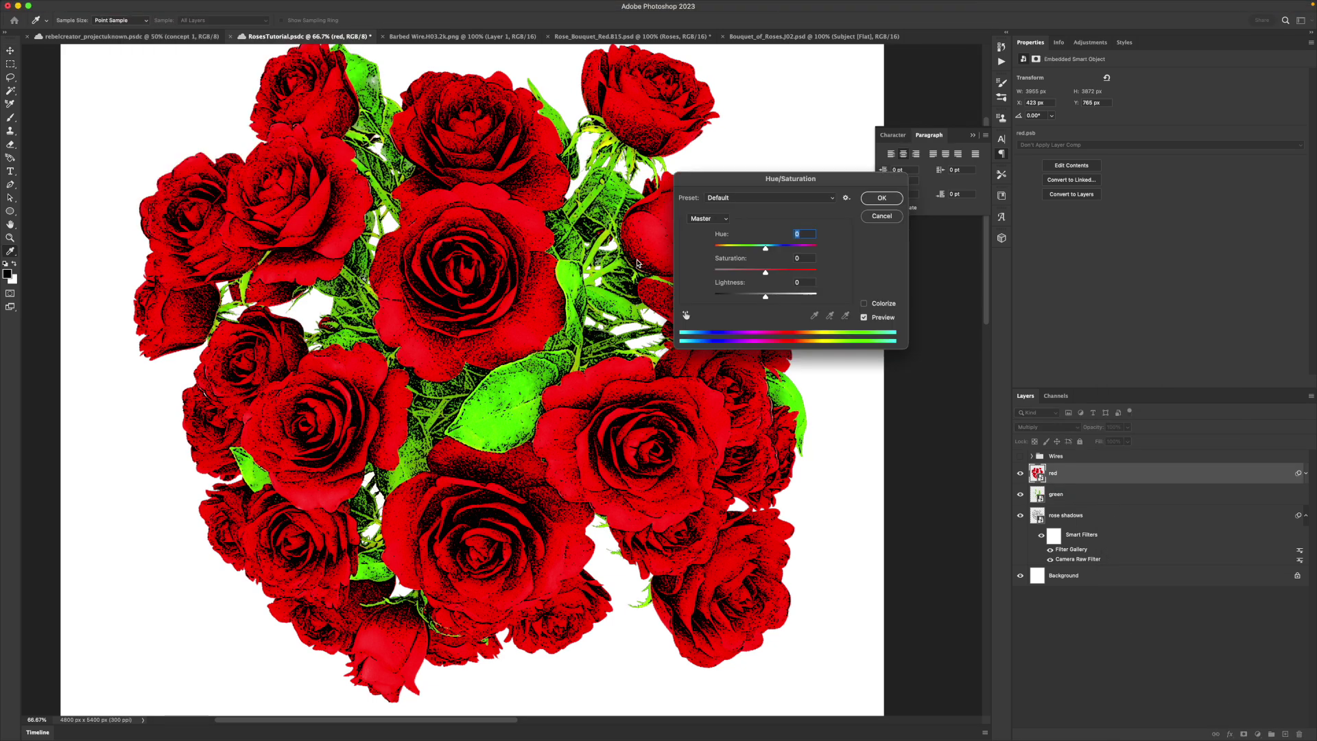
mouse_move(767, 251)
left_mouse_down()
mouse_move(781, 251)
mouse_move(754, 250)
mouse_move(757, 273)
mouse_move(766, 250)
left_mouse_up()
left_click(765, 249)
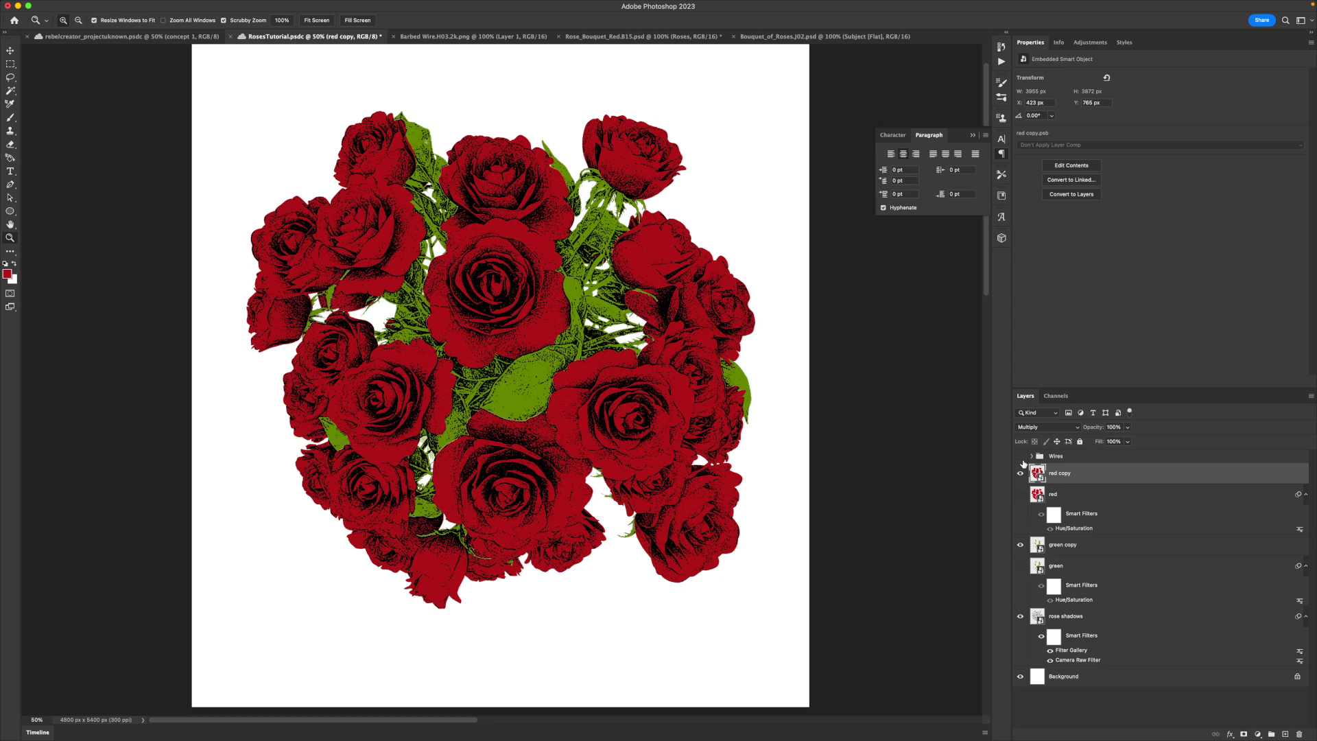
Show the Wires group over the roses and convert it to a smart object.
left_click(1020, 457)
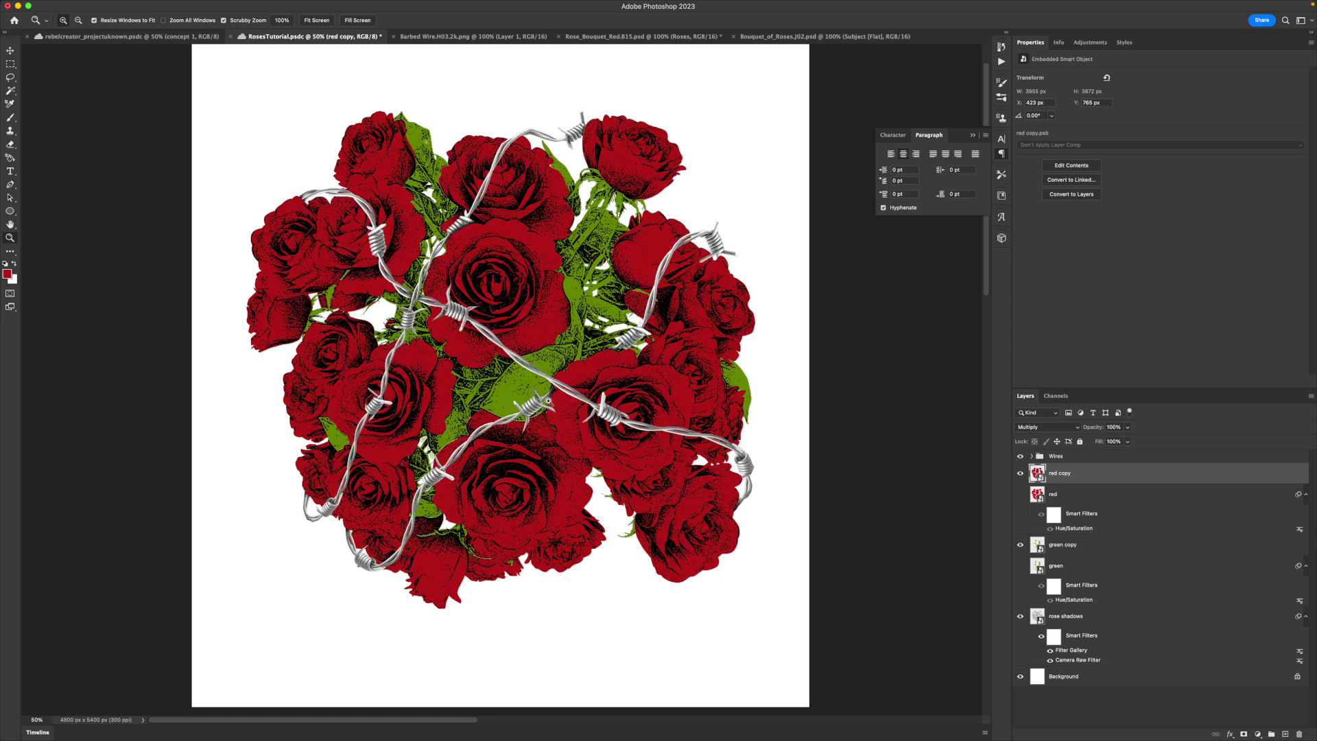
scroll(548, 401, "right", 1)
key("v")
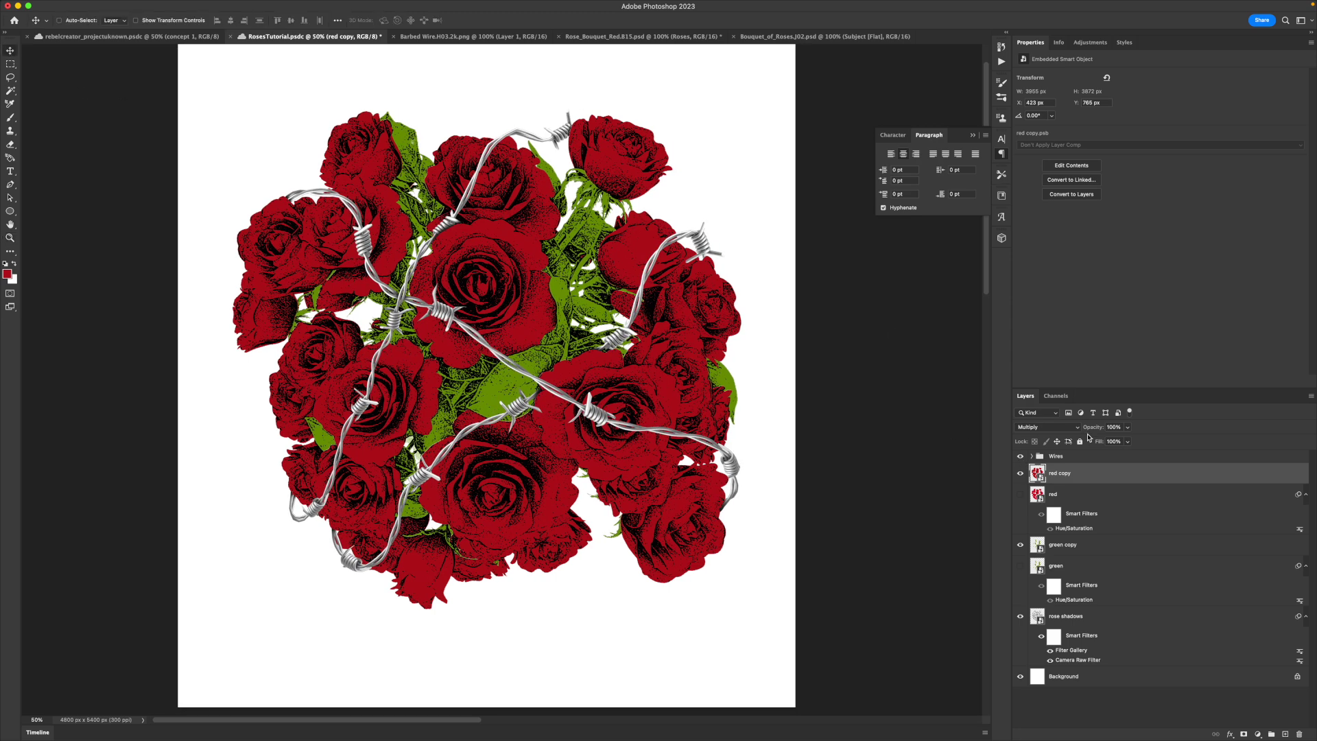
left_click(1060, 457)
right_click(1072, 460)
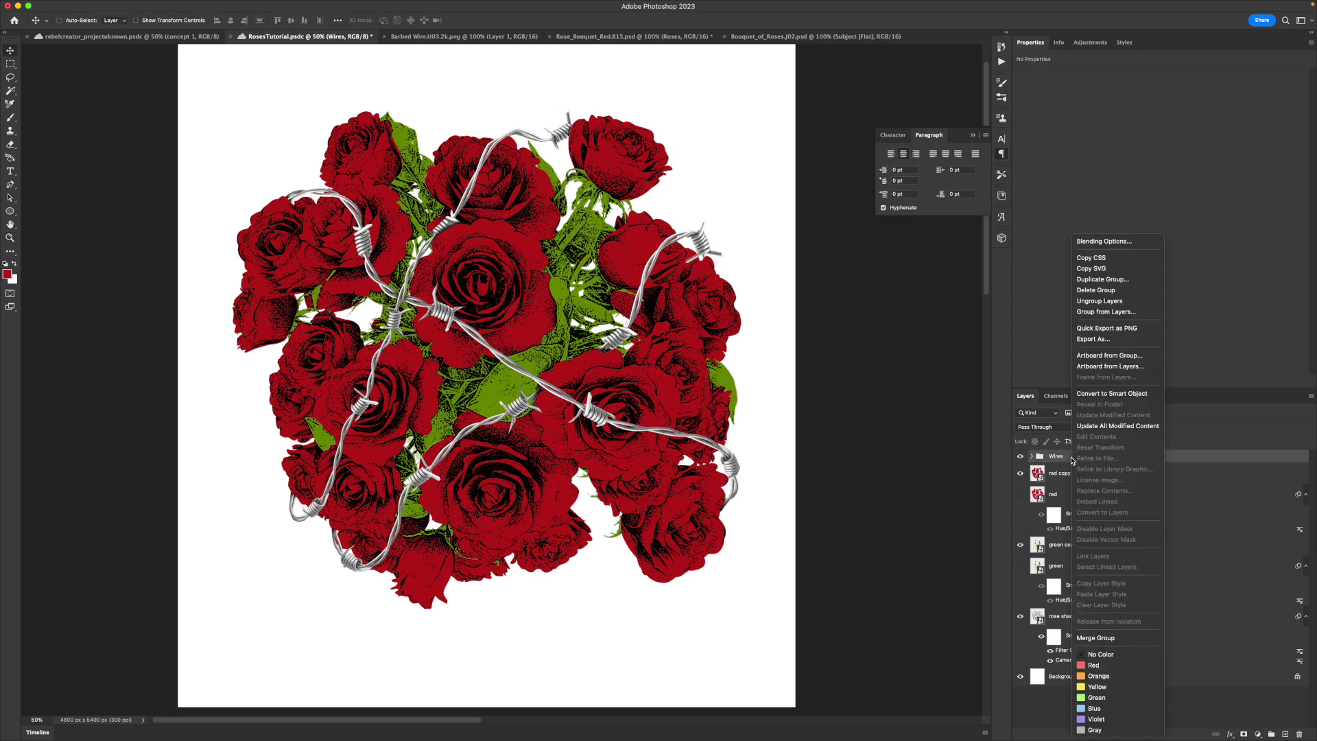
left_click(1102, 400)
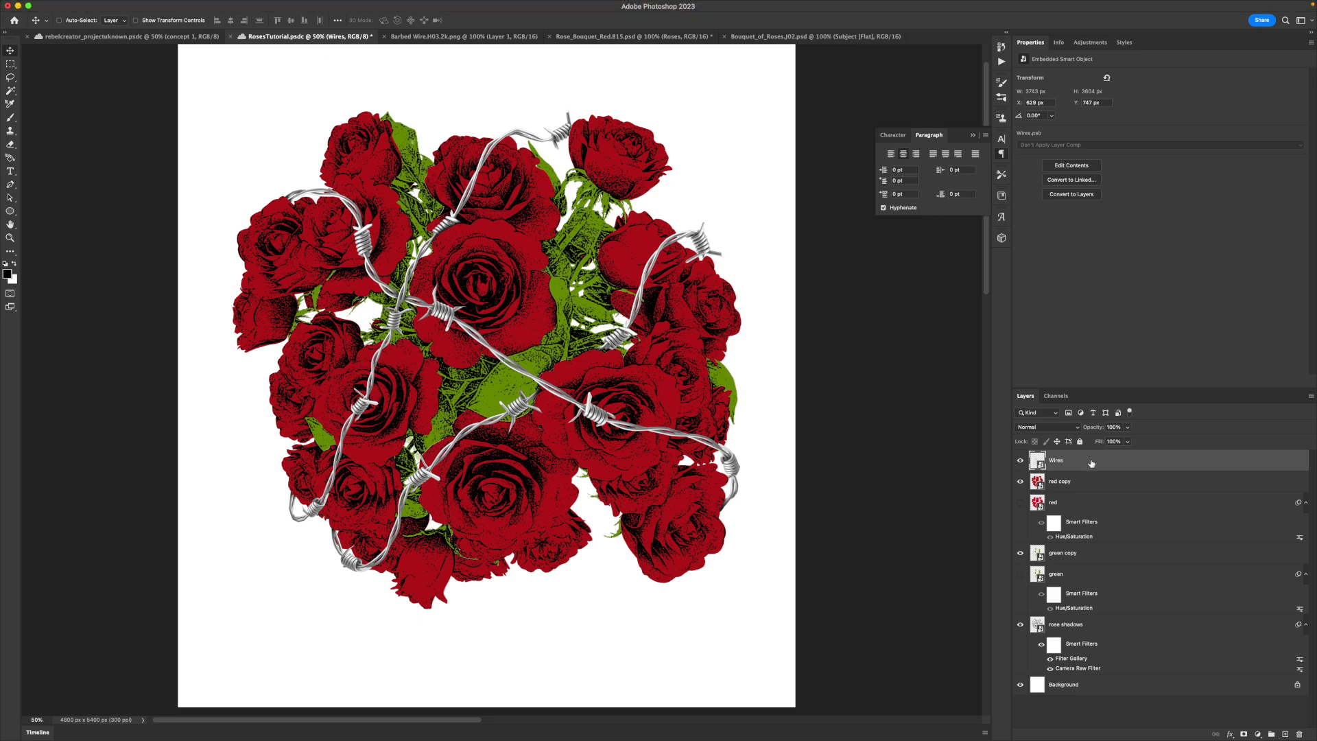
Duplicate the Wires layer and apply the Filter Gallery's Stamp and Grain effects to the copy, with grain intensity 30 and contrast 21.
left_click_drag(1092, 463, 1070, 454)
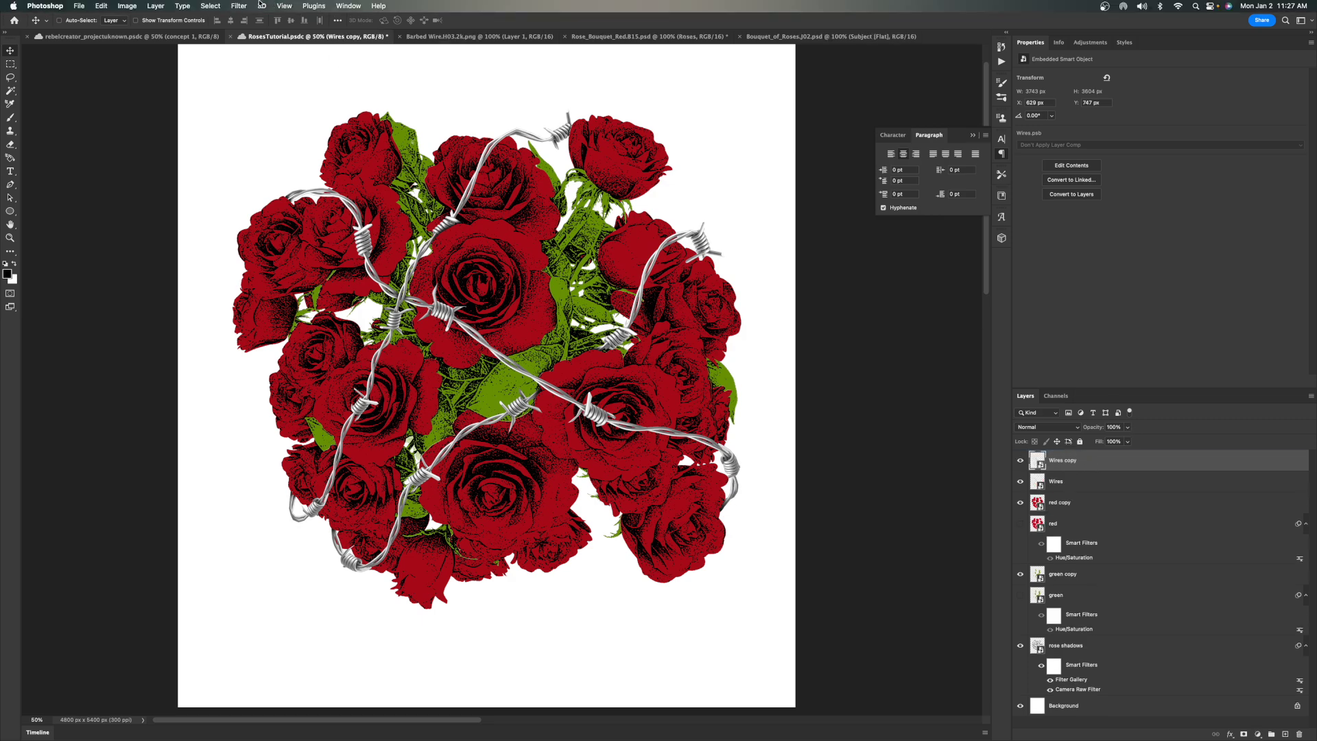
left_click(239, 5)
left_click(255, 65)
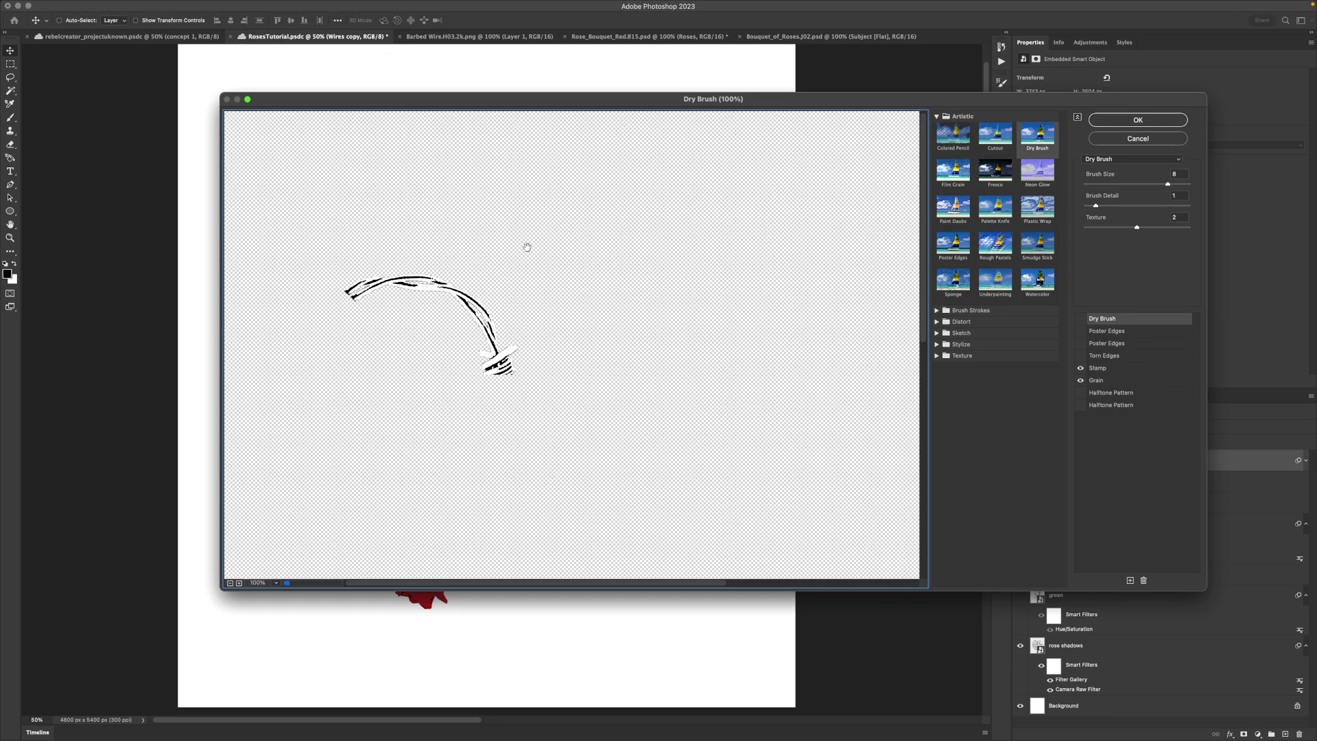
key("super+minus")
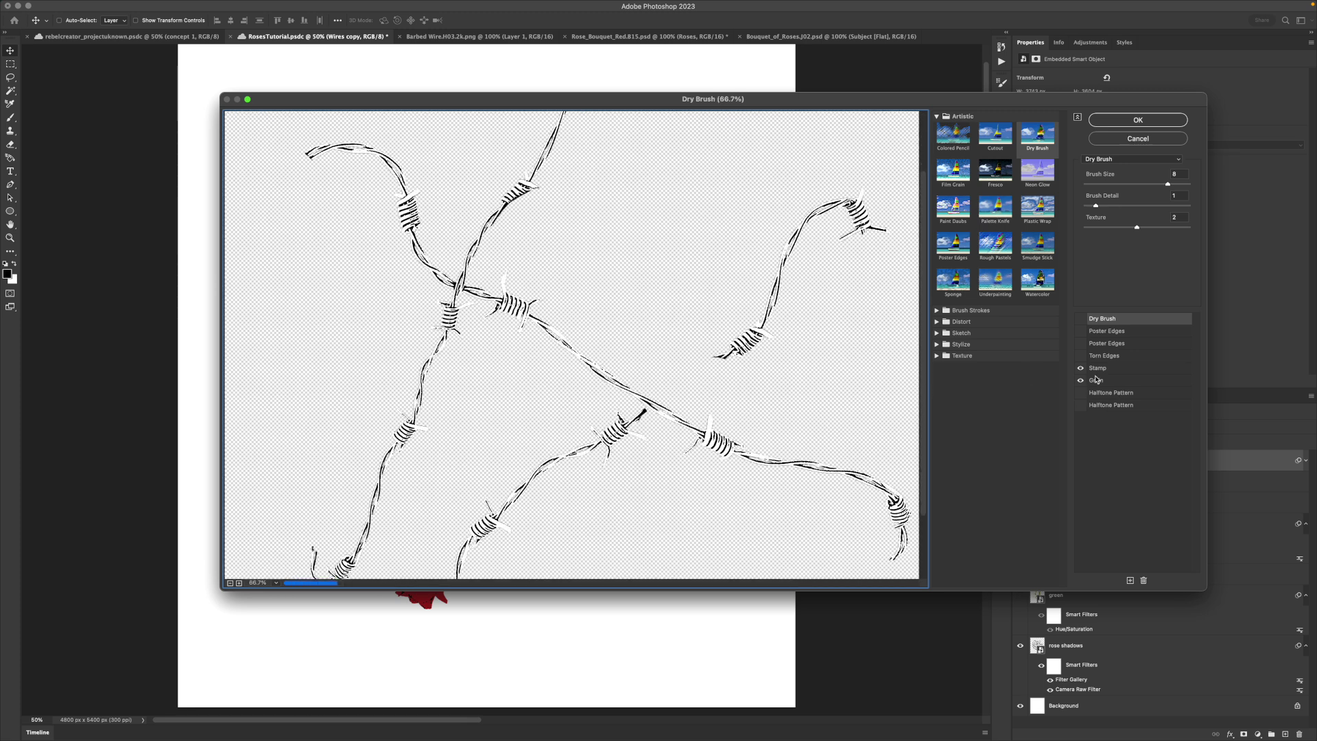
left_click_drag(857, 372, 865, 363)
left_click(1111, 381)
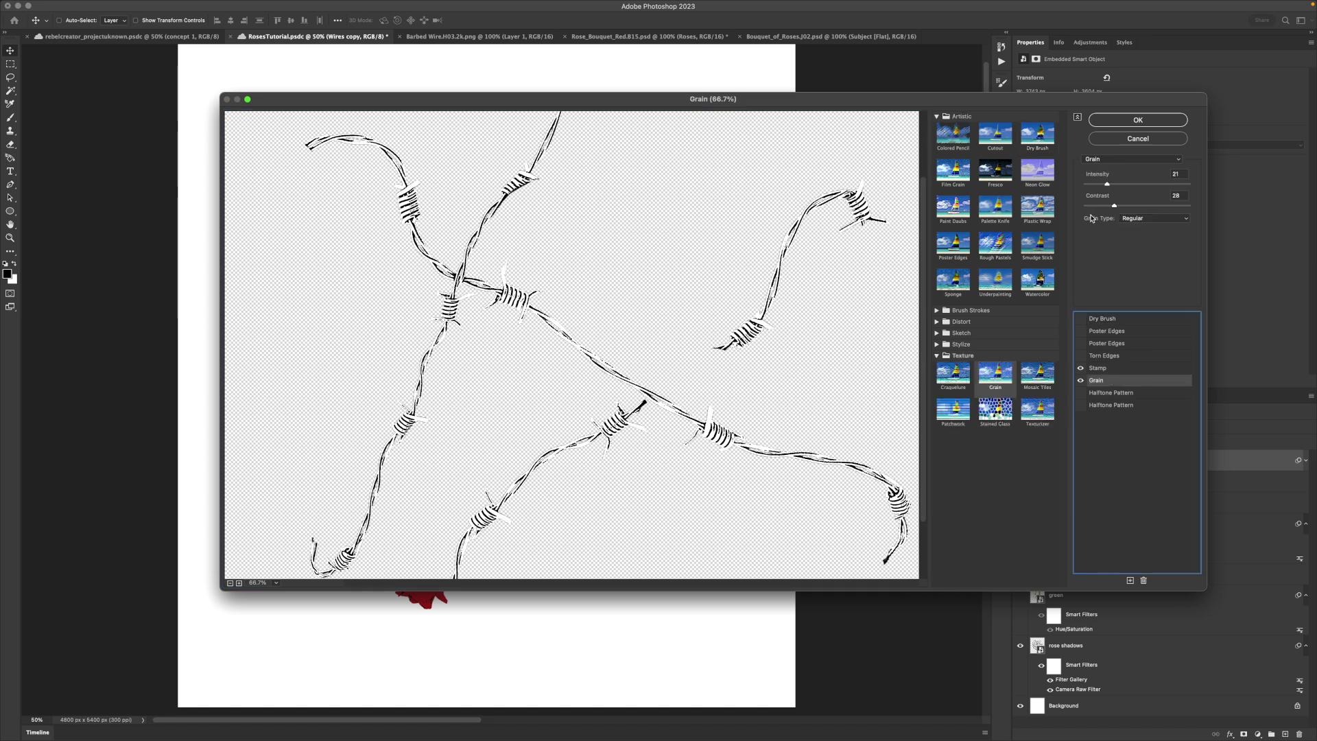
left_click_drag(1121, 186, 1108, 206)
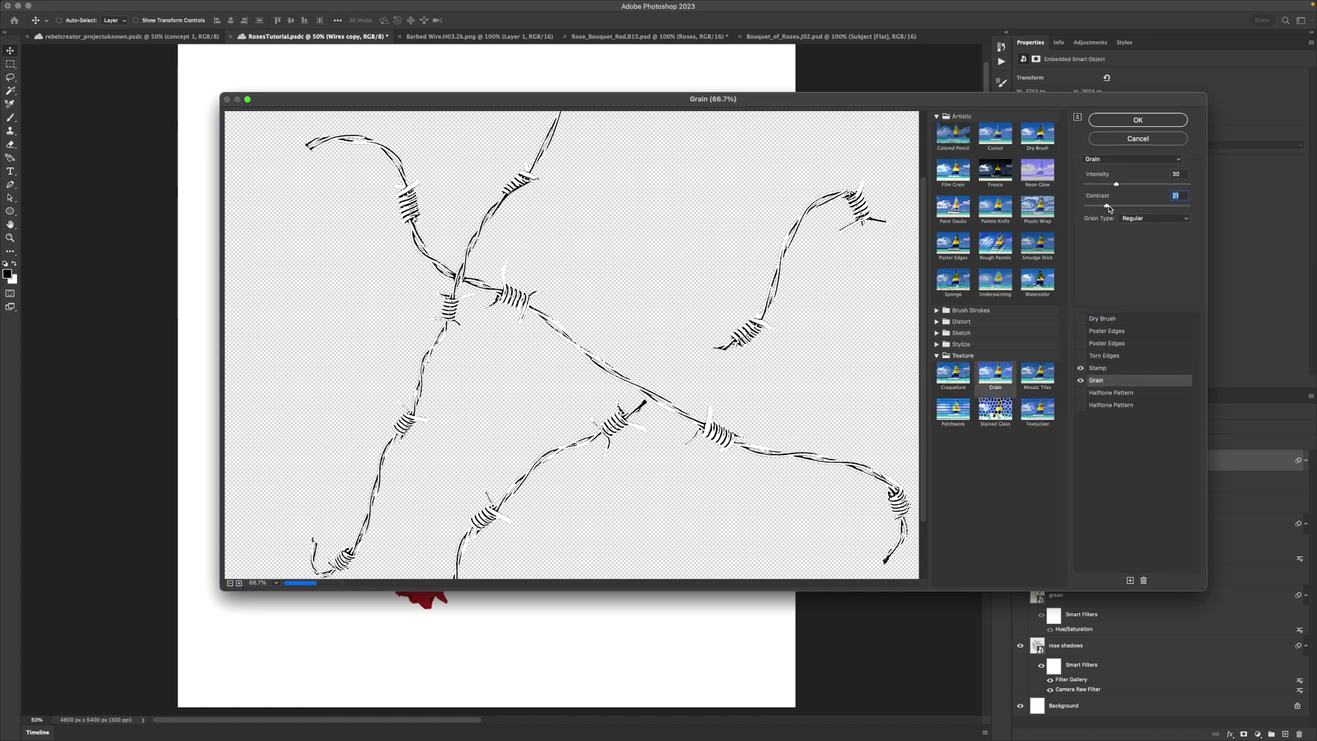
key("Return")
Set the Wires copy layer's blend mode to Multiply.
left_click(1020, 513)
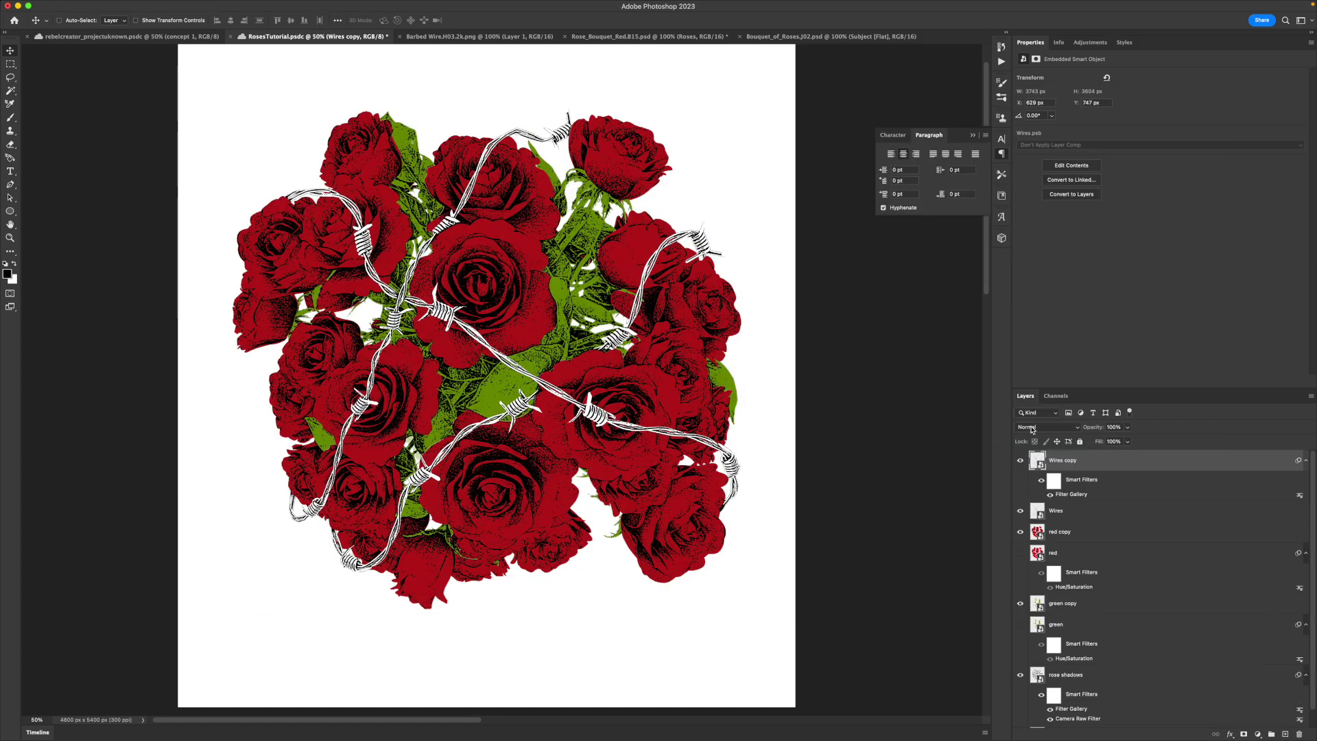
left_click(1048, 426)
left_click(1046, 462)
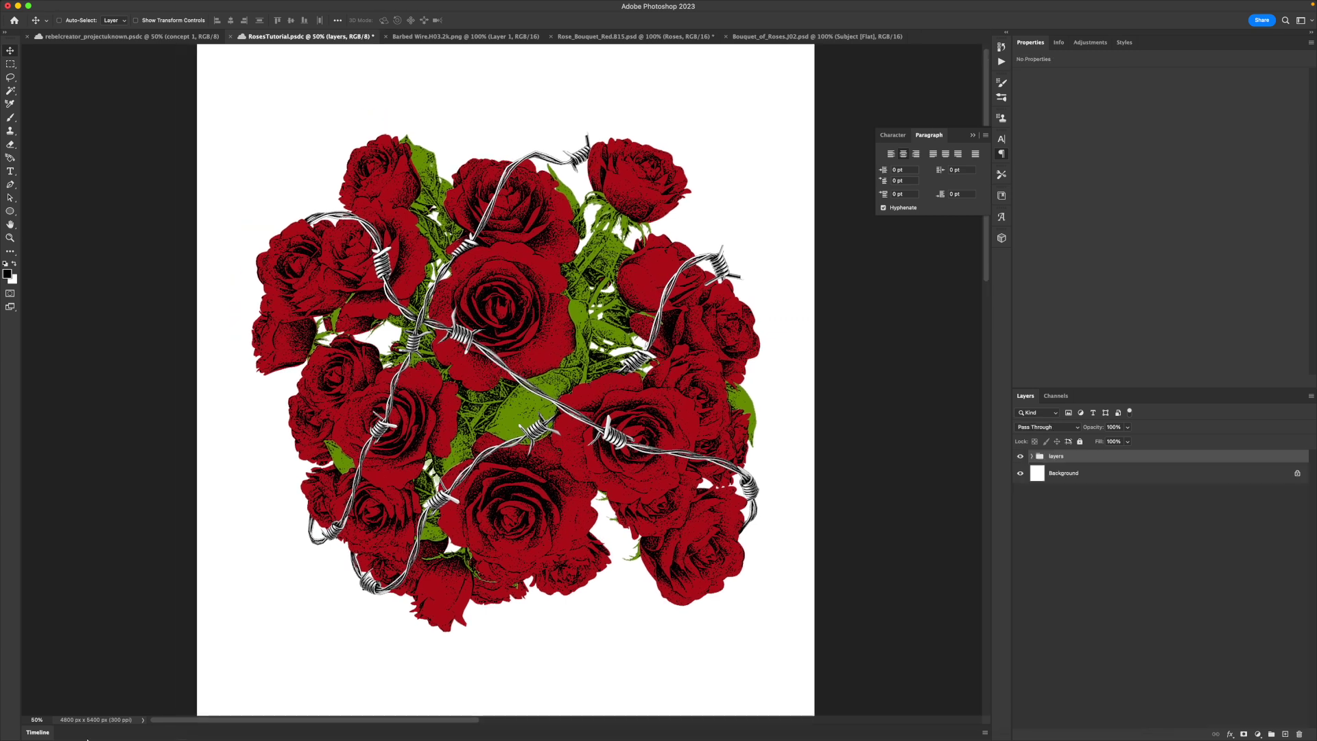
Close the Downloads window, switch to Chrome and open texturelabs.org.
left_click(189, 710)
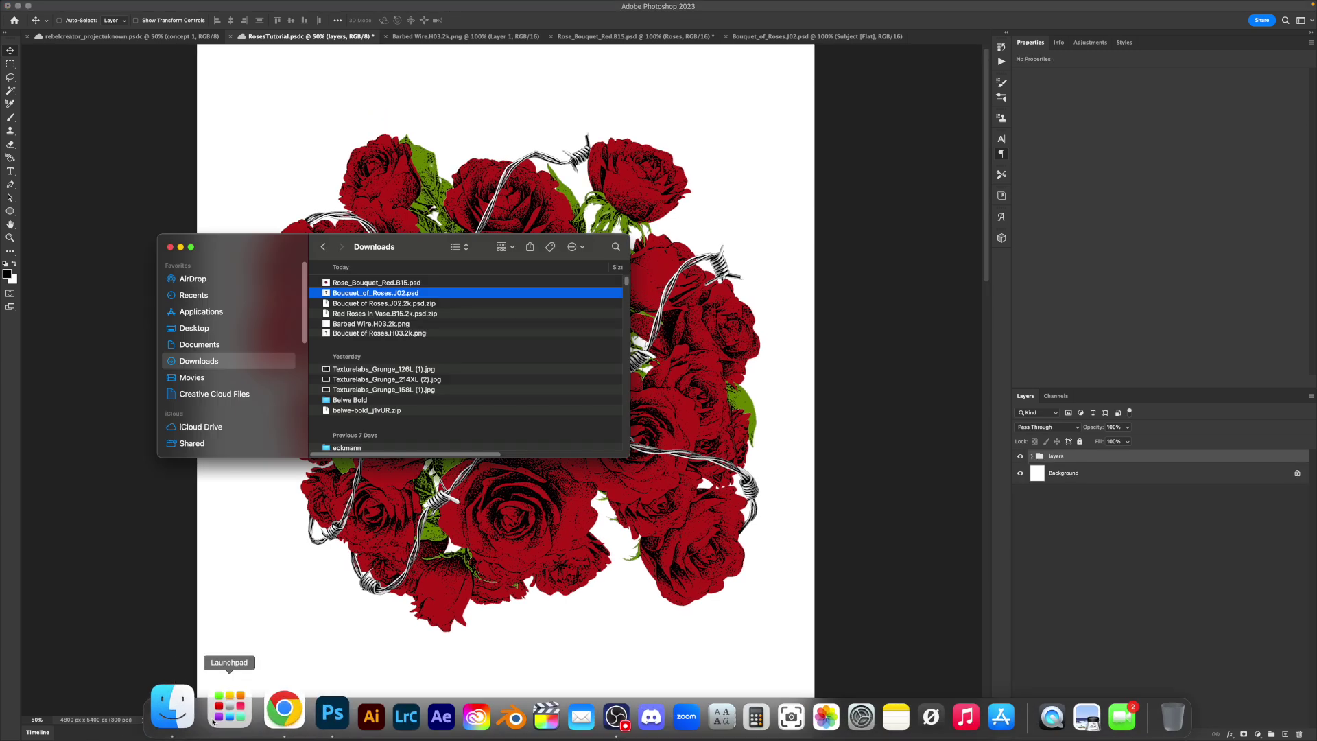
left_click(173, 247)
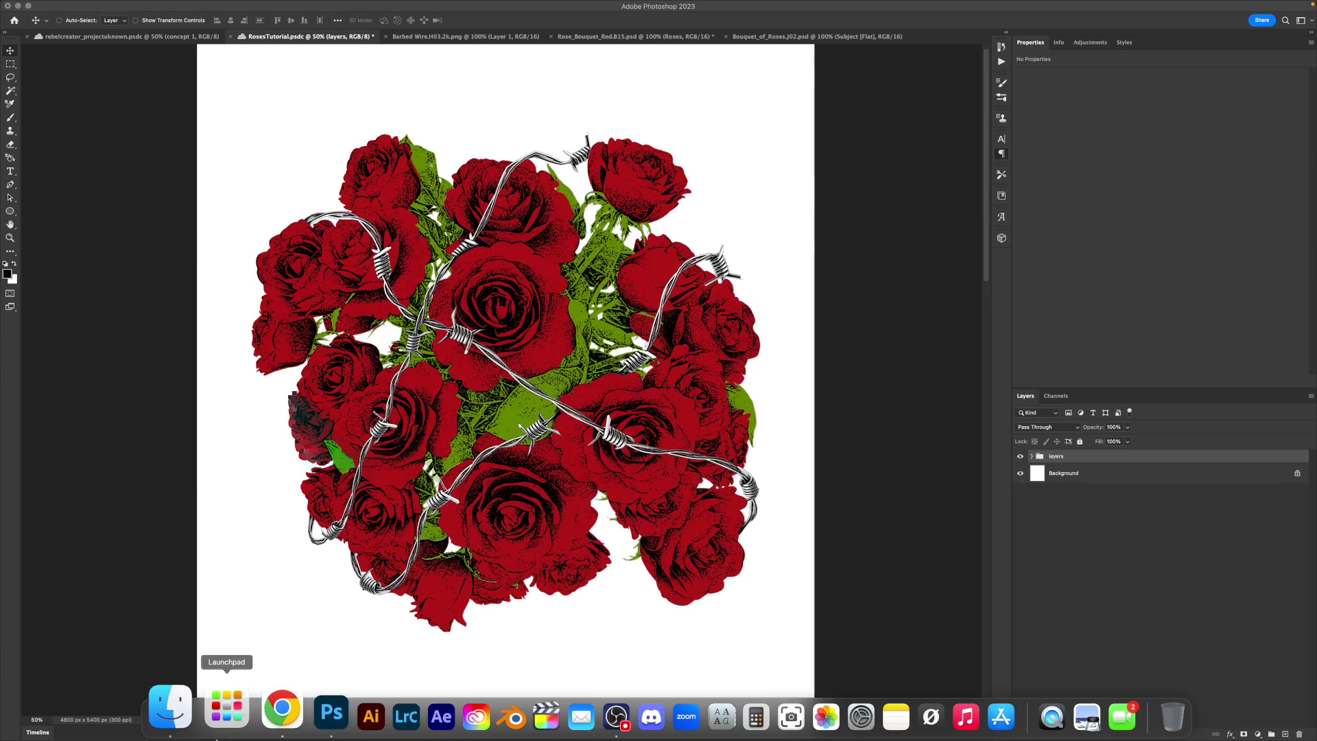
left_click(279, 710)
scroll(125, 70, "up", 5)
left_click(69, 88)
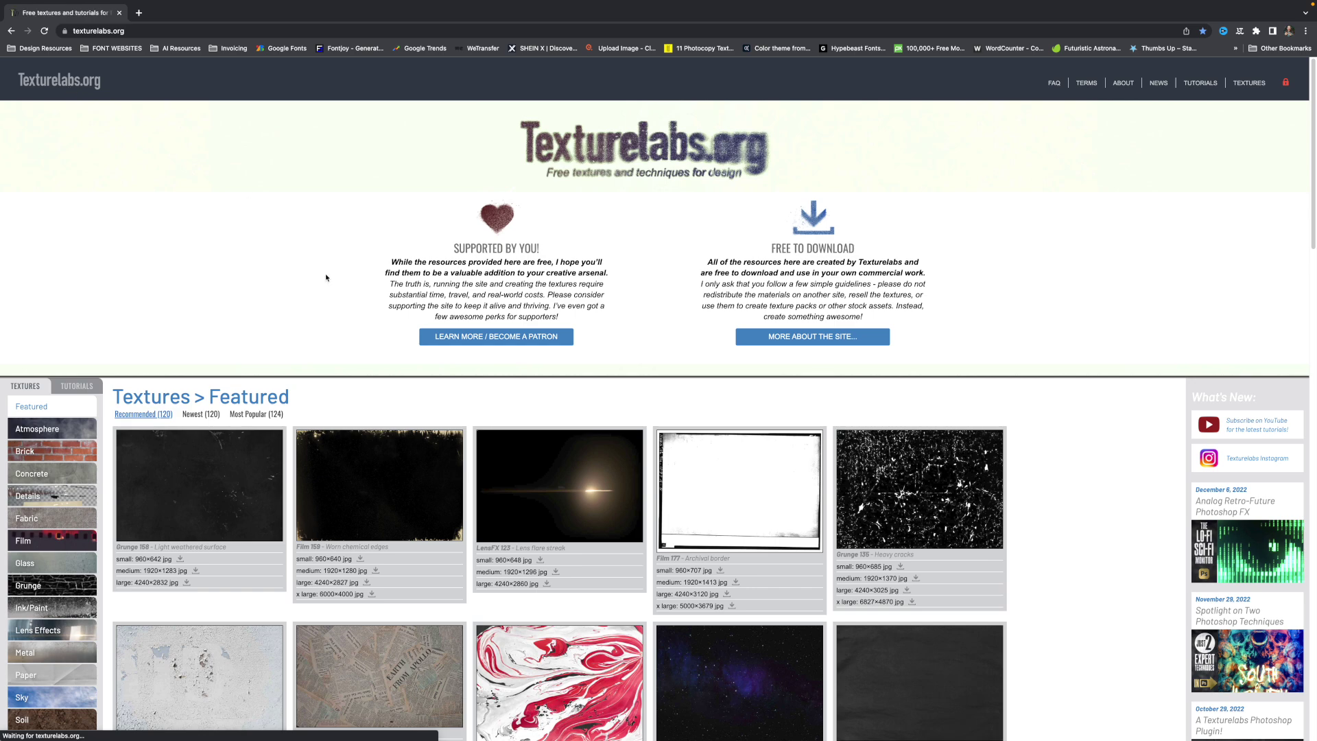
Browse the featured textures through page 2, and select the downloaded grunge files in Downloads, including Texturelabs_Grunge_254XL (1).
scroll(325, 277, "down", 15)
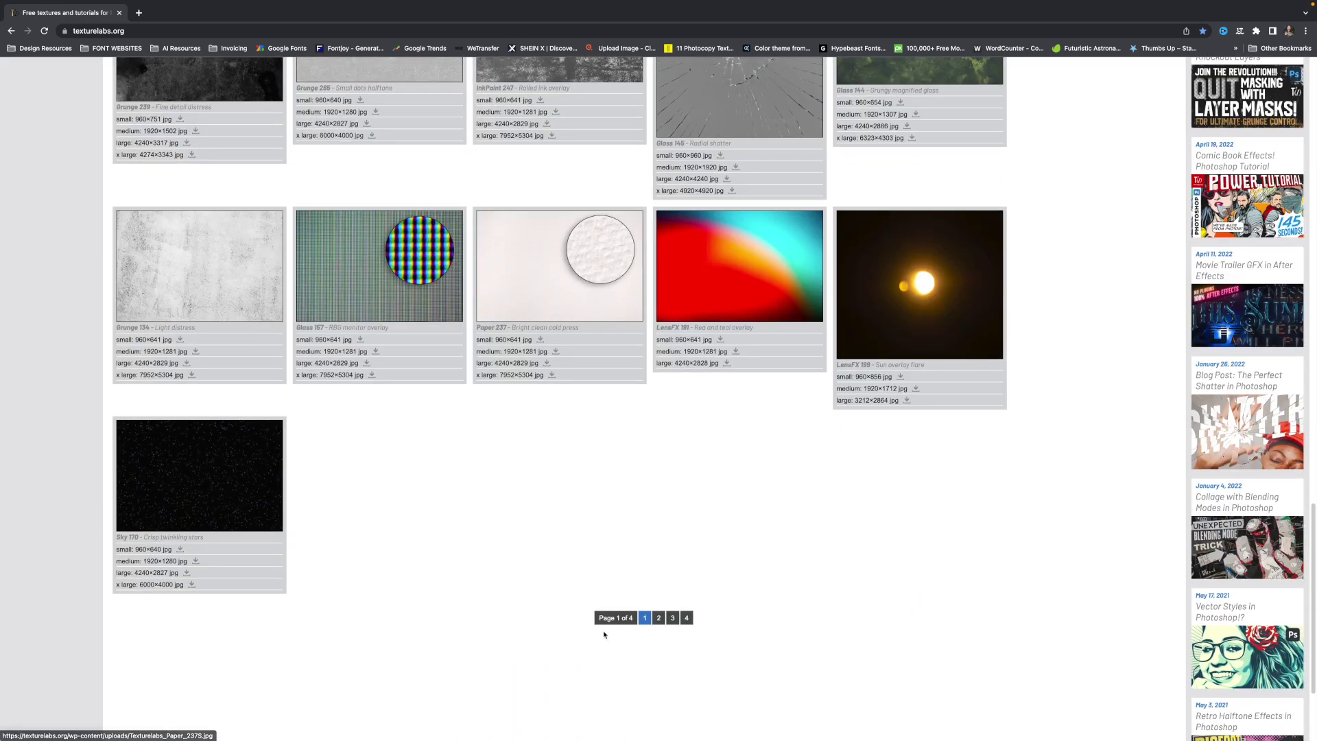
left_click(659, 617)
left_click(546, 213)
left_click(467, 170)
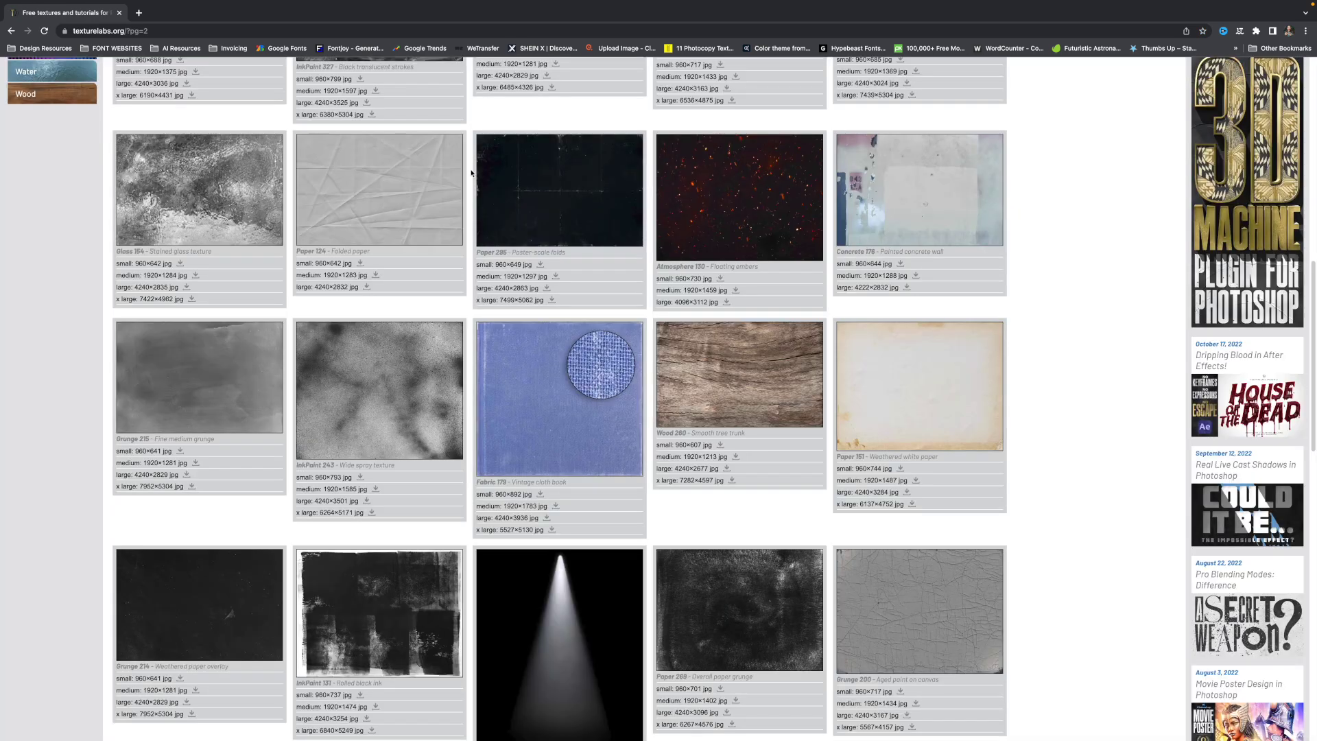
left_click(382, 196)
left_click(418, 198)
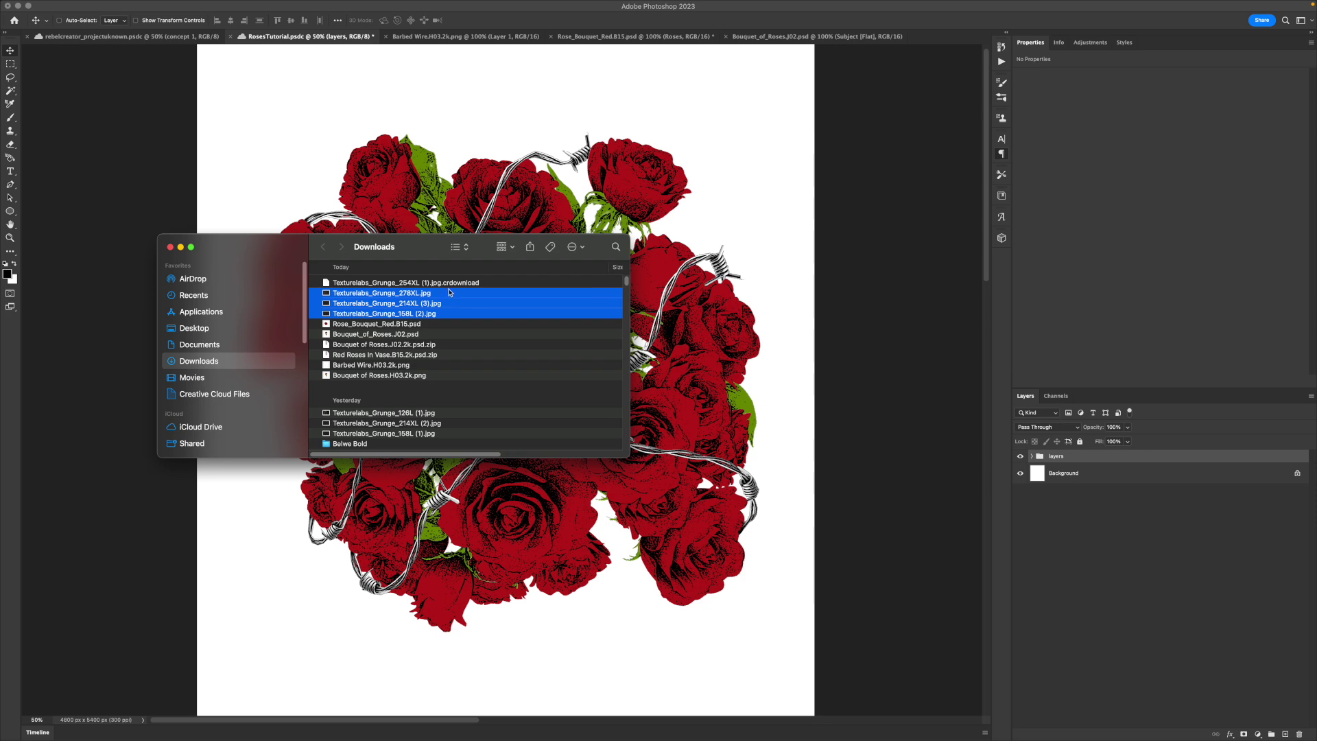
left_click(446, 283)
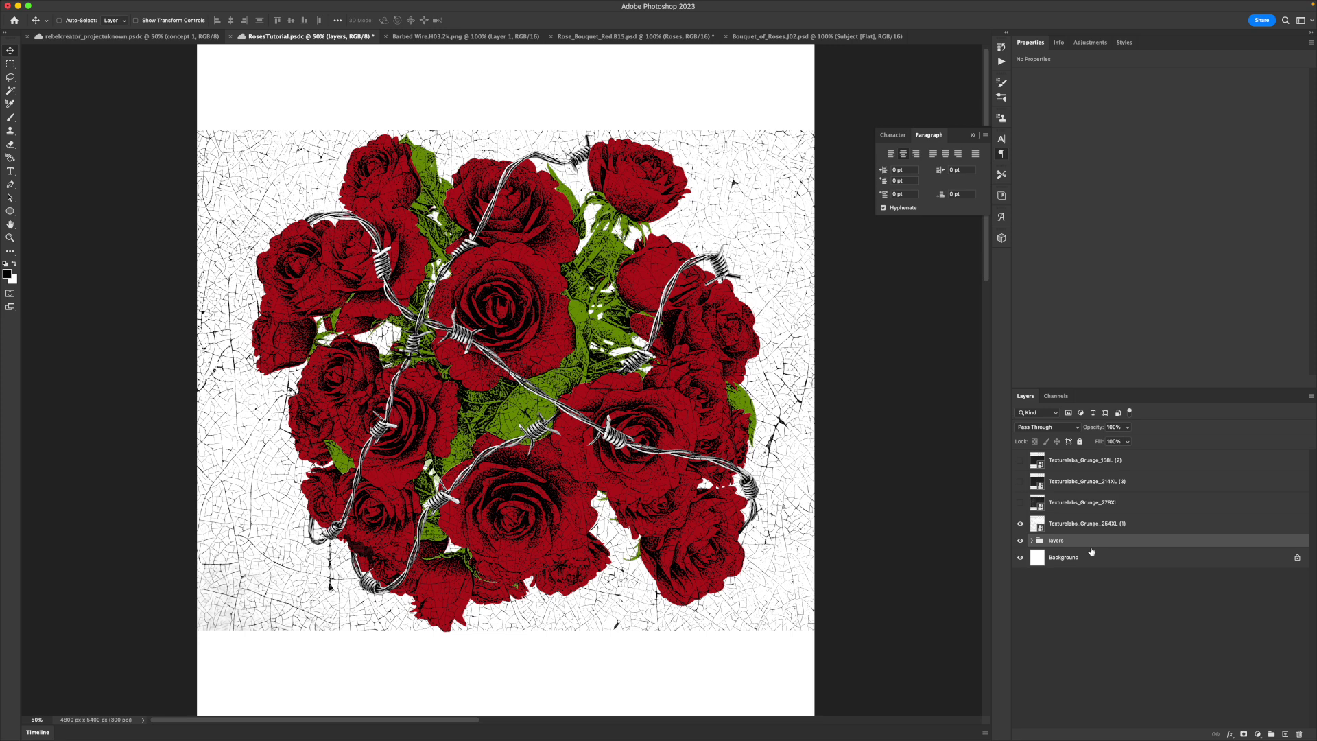
Clip the Texturelabs_Grunge_254XL (1) layer to the layers group and hide the Background layer.
left_click(1080, 525)
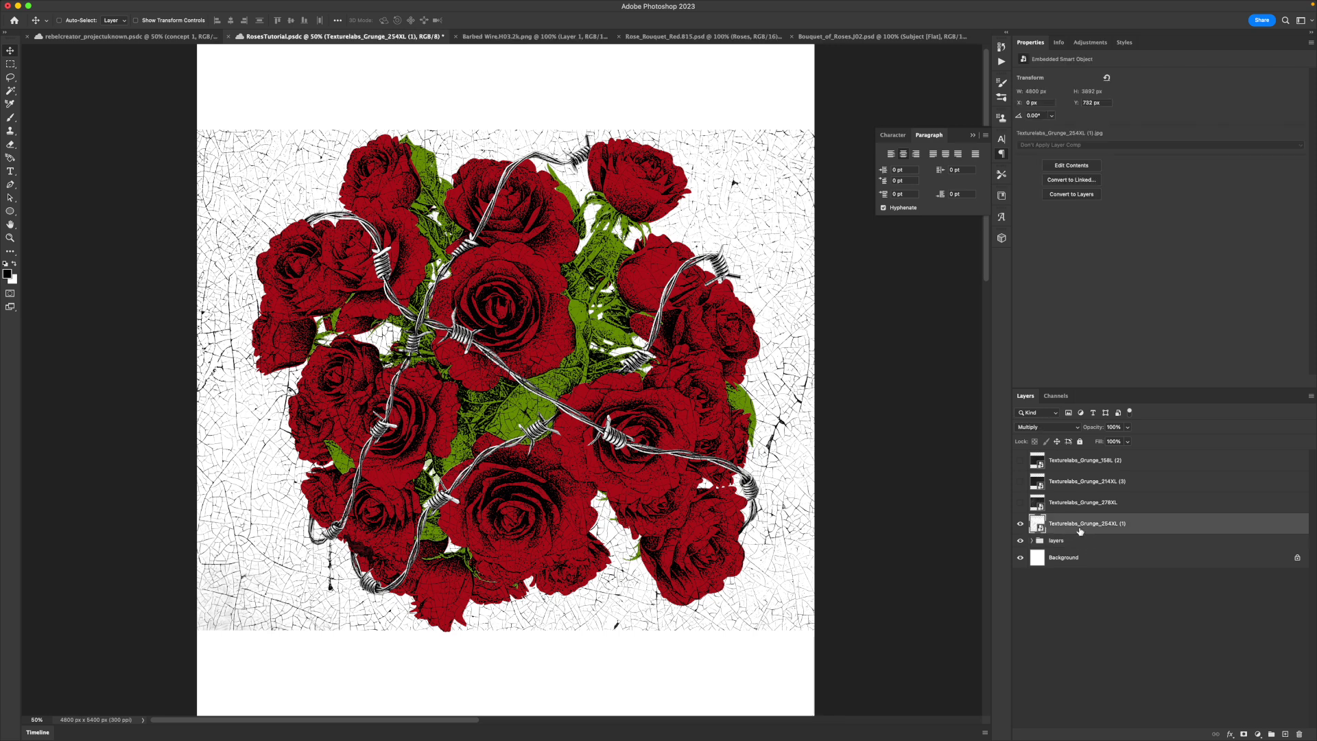
left_click(1076, 533, "alt")
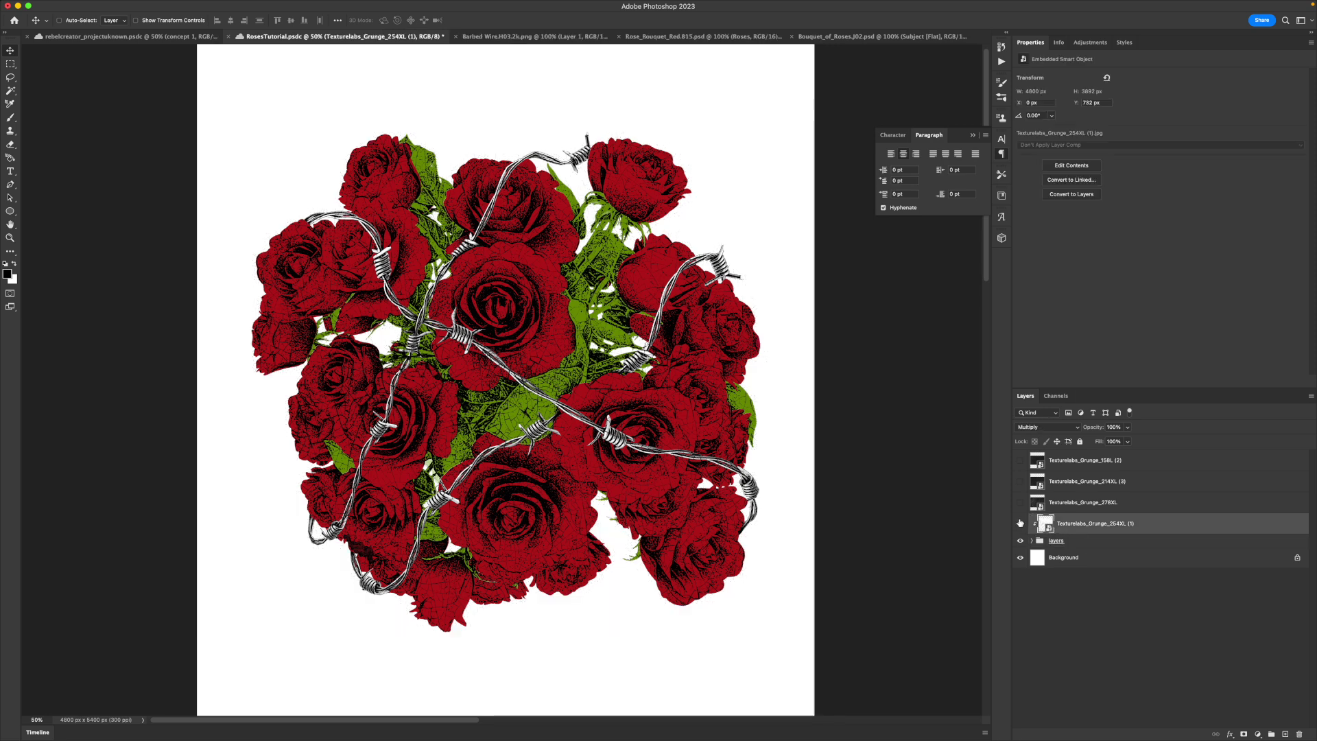
left_click(1020, 558)
Examine the clipped crack texture up close on the roses and wire, comparing the artwork with the texture layer on and off.
key("z")
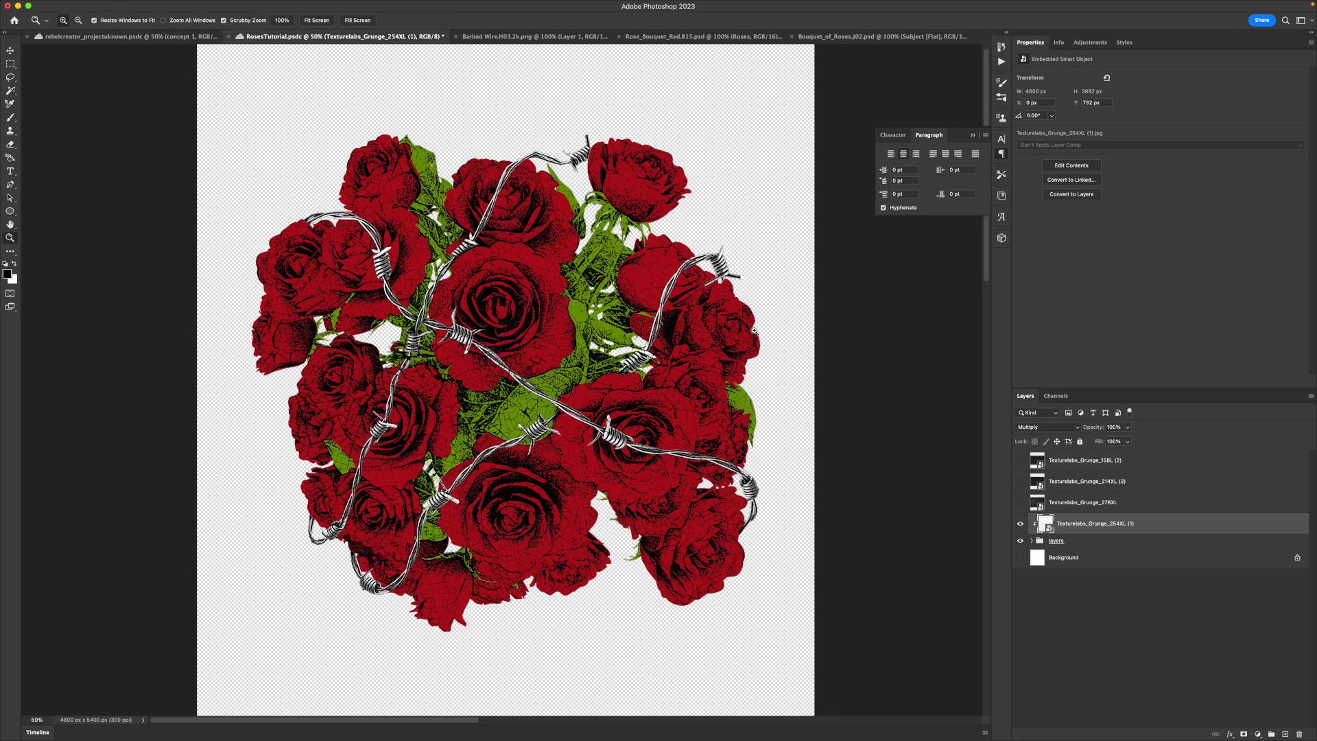
left_click(736, 293)
left_click(751, 288)
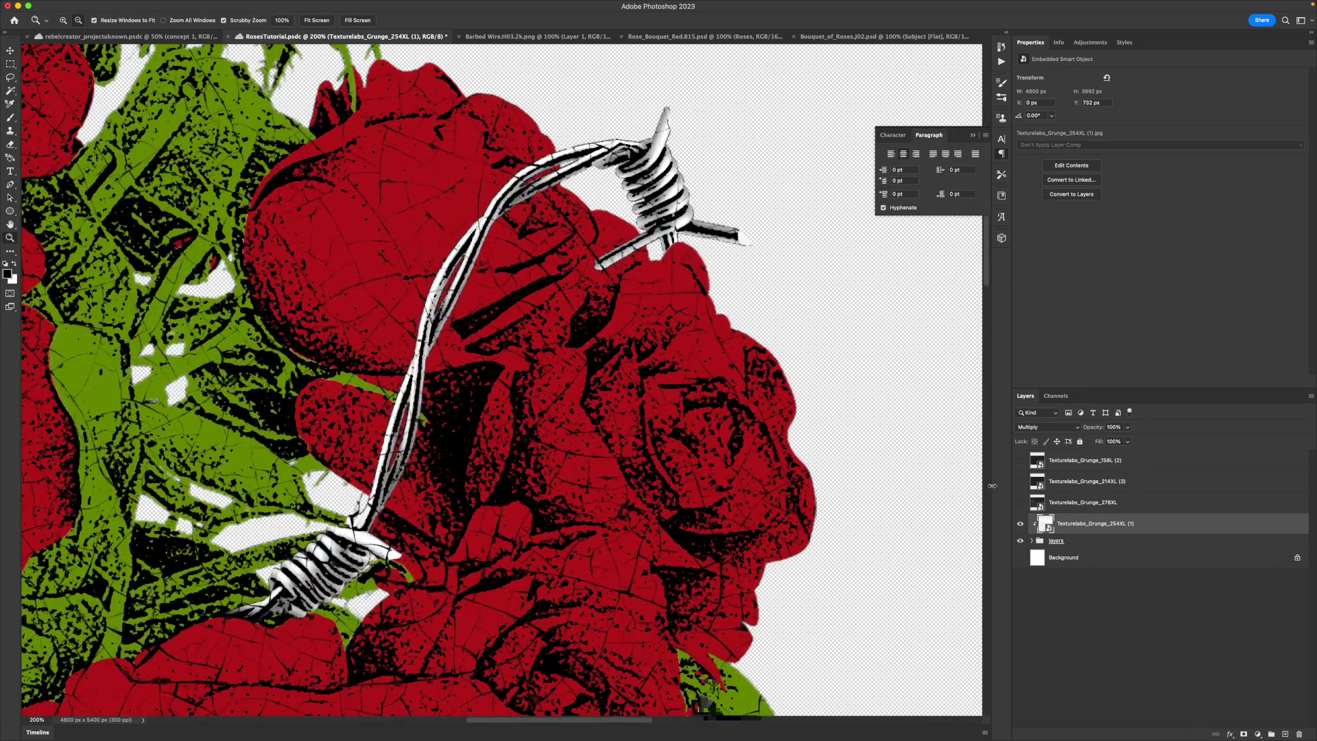
left_click(1068, 533, "alt")
left_click(1068, 533, "alt")
key("super+minus")
key("super+minus")
left_click(10, 51)
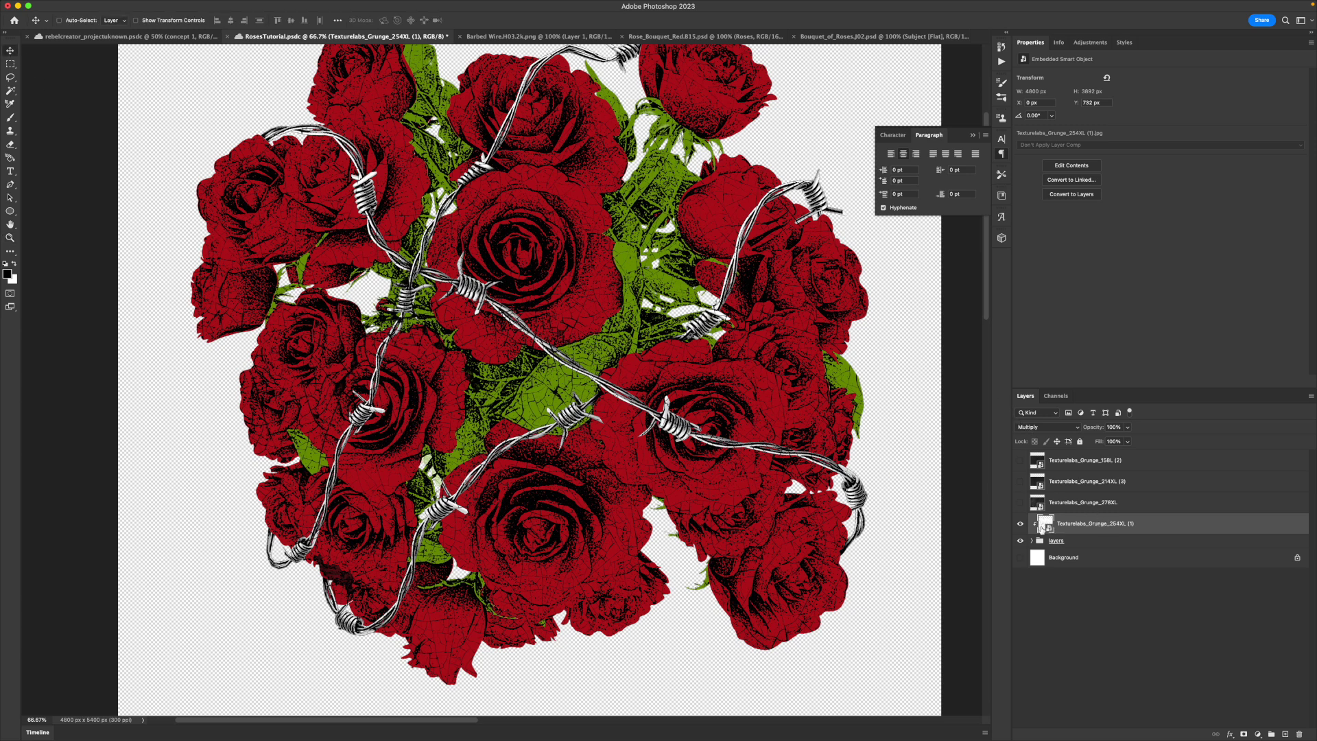
left_click(1020, 523)
left_click(1020, 524)
scroll(685, 360, "up", 1)
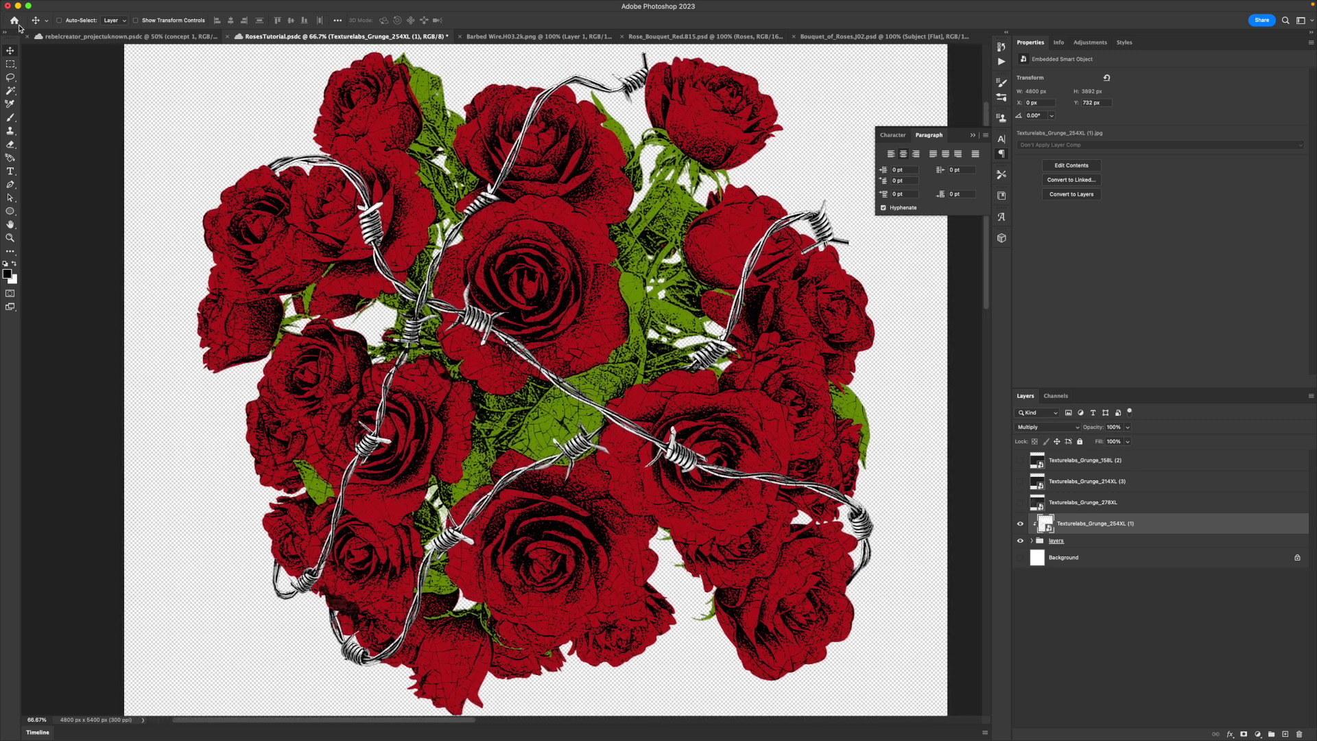
Select the Texturelabs_Grunge_158L (2) texture layer at the top of the layer stack.
left_click_drag(639, 415, 559, 436)
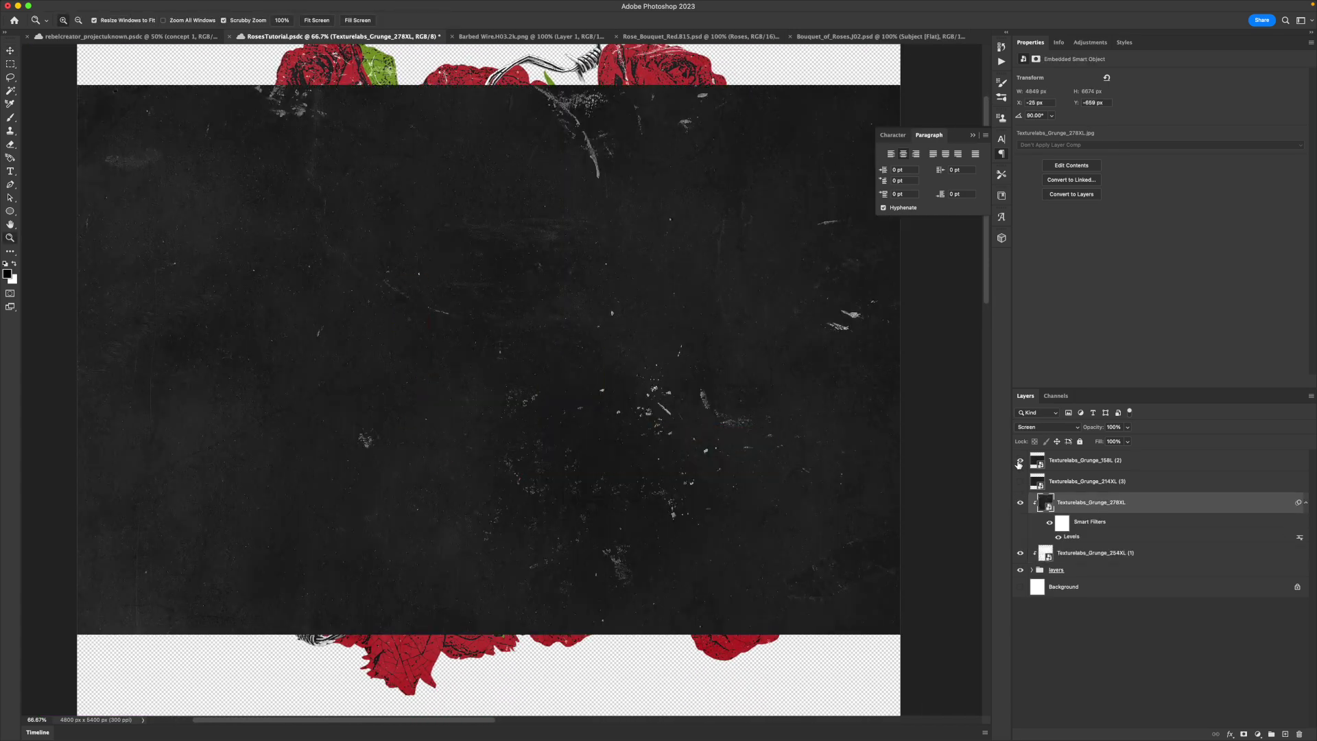
left_click(1108, 459)
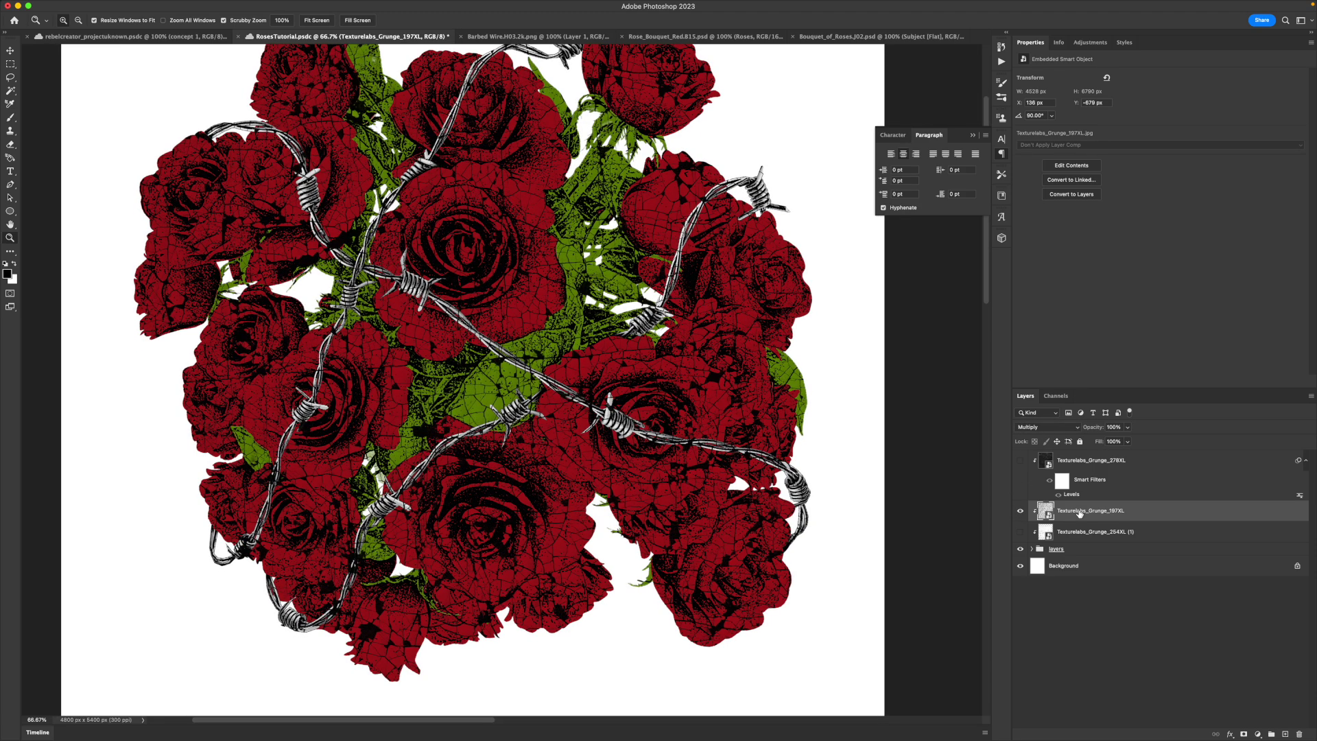
Invert the clipped Texturelabs_Grunge_197XL texture and set its blend mode to Screen.
key("super+i")
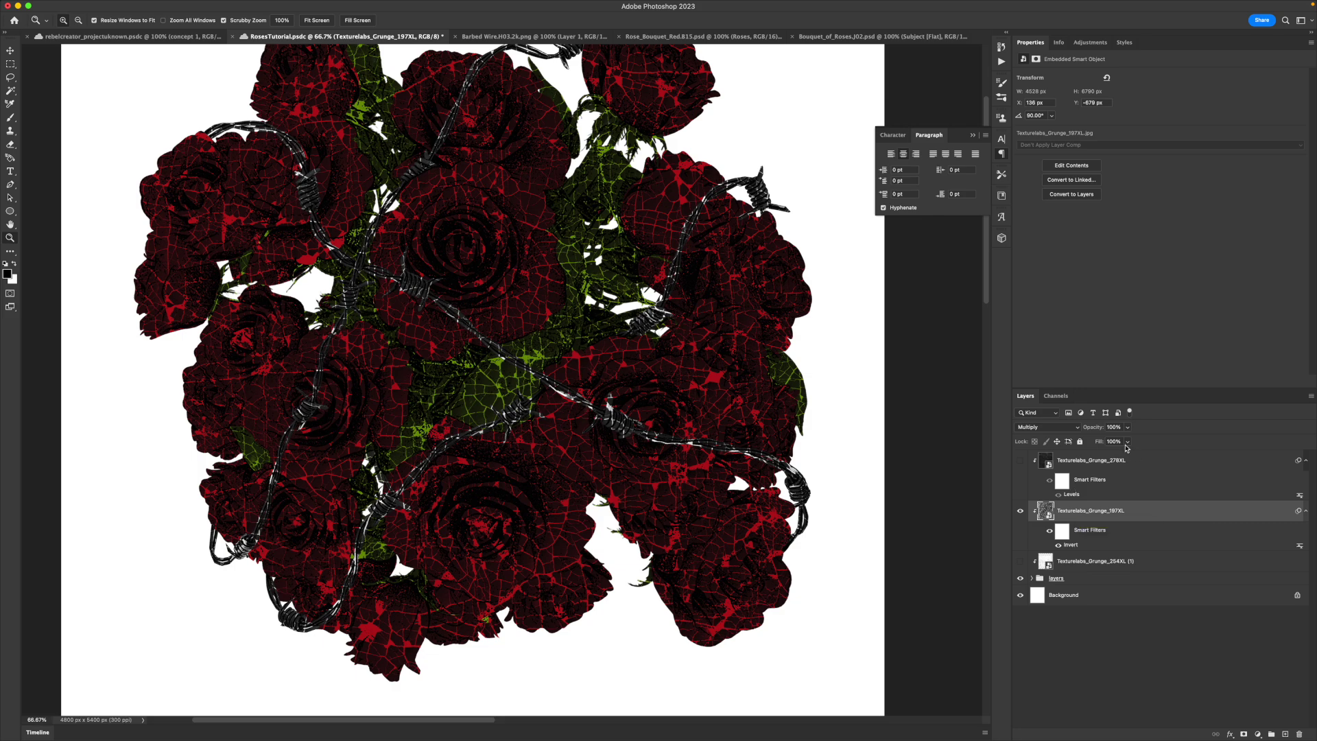
left_click(1037, 428)
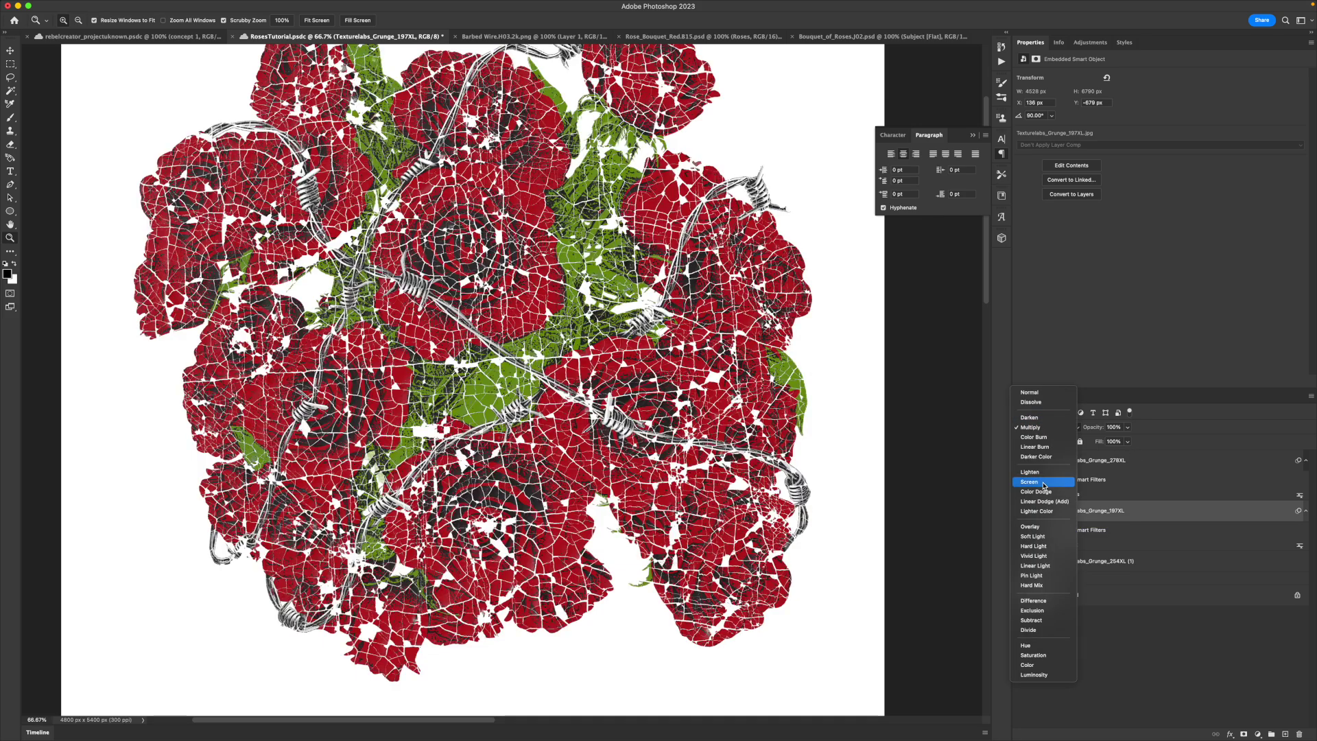
left_click(1029, 482)
scroll(696, 281, "up", 2)
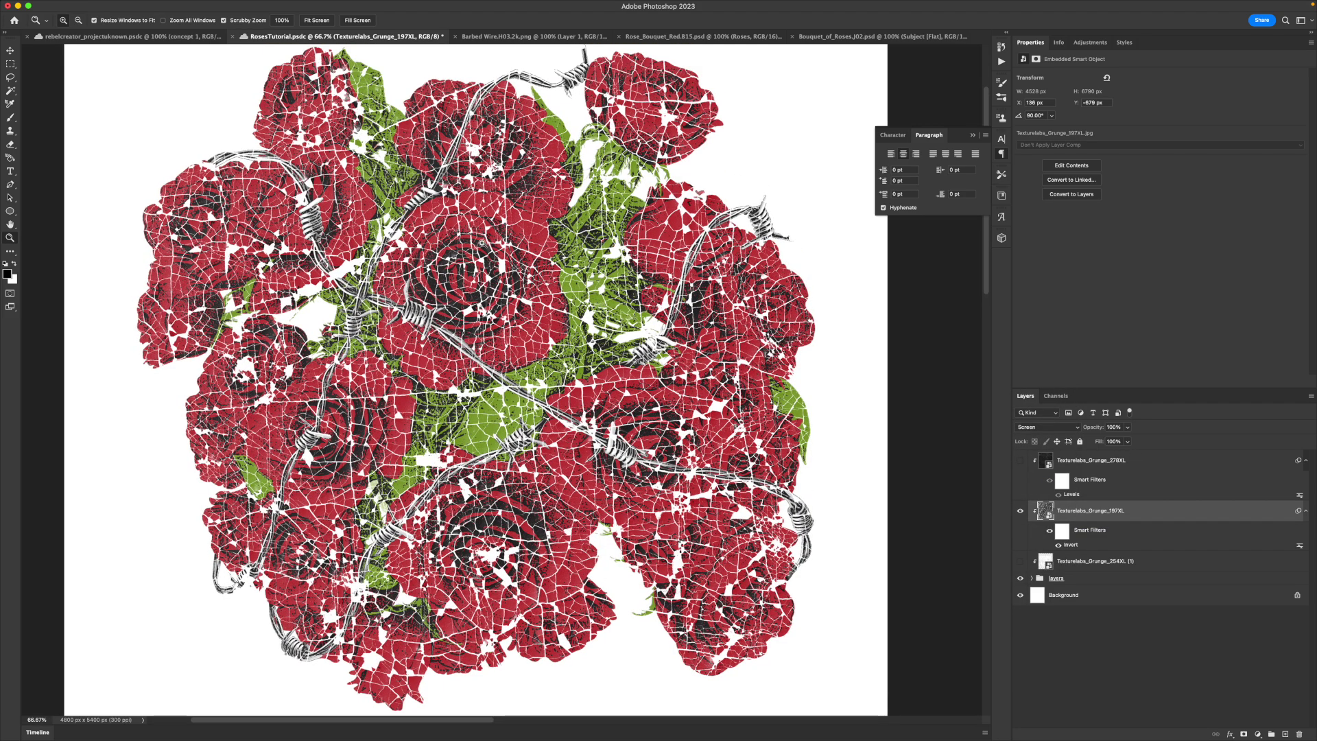
Duplicate the Texturelabs_Grunge_197XL layer and apply Levels to the copy with black input 204 and midtone 0.29.
key("ctrl+j")
scroll(492, 257, "up", 1)
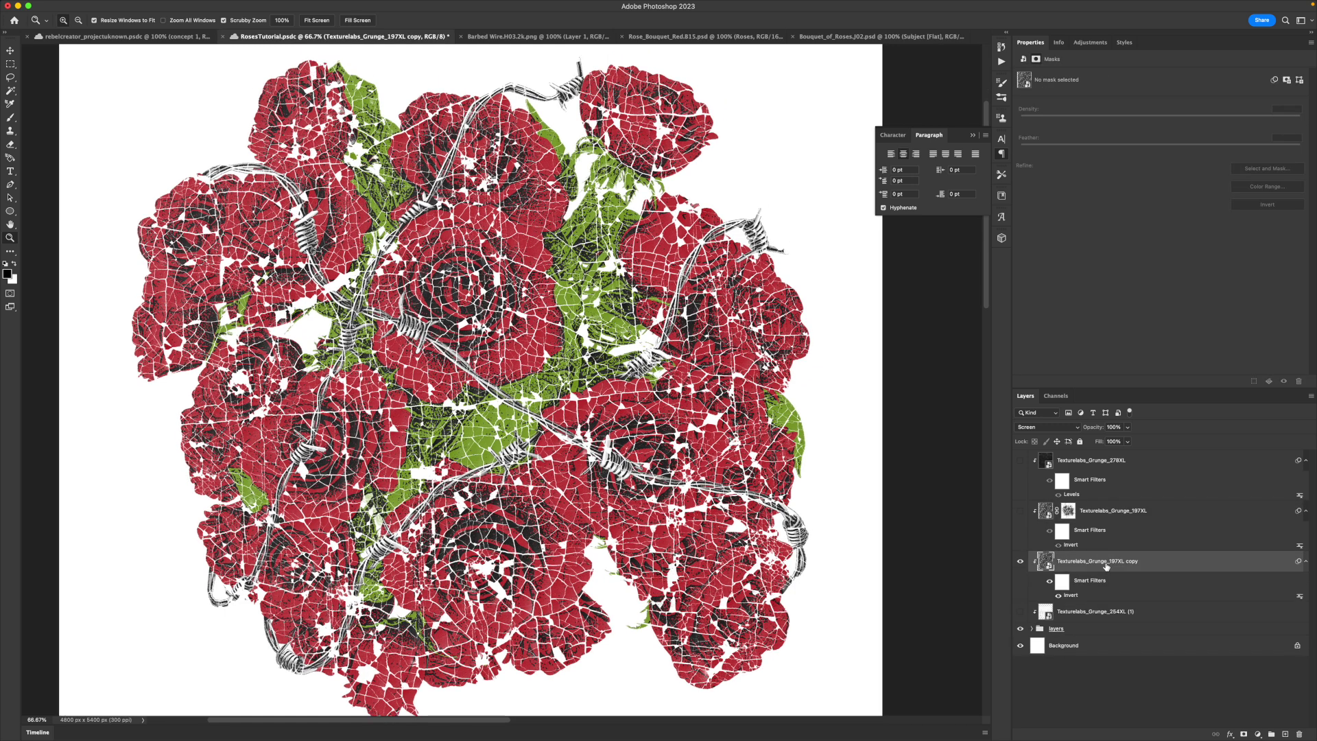
key("ctrl+l")
left_click_drag(90, 198, 133, 200)
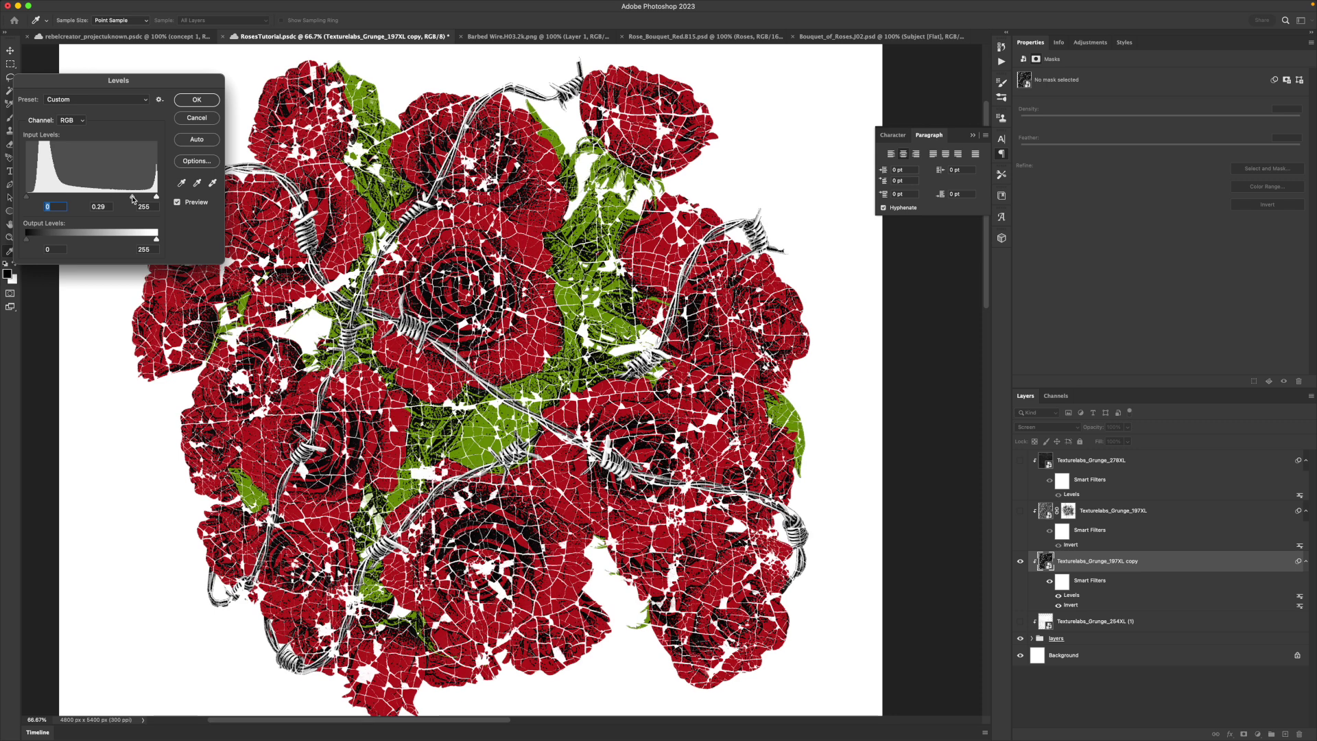
key("Tab")
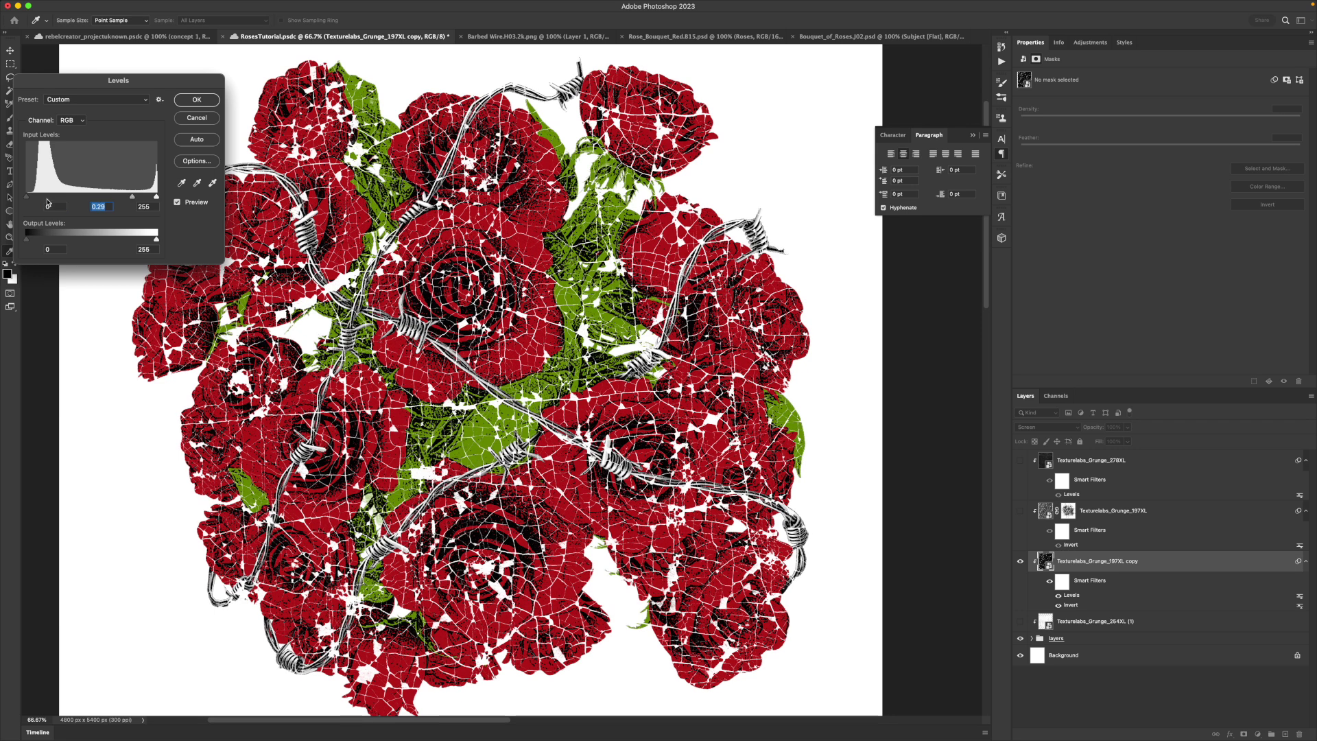
left_click_drag(98, 199, 140, 200)
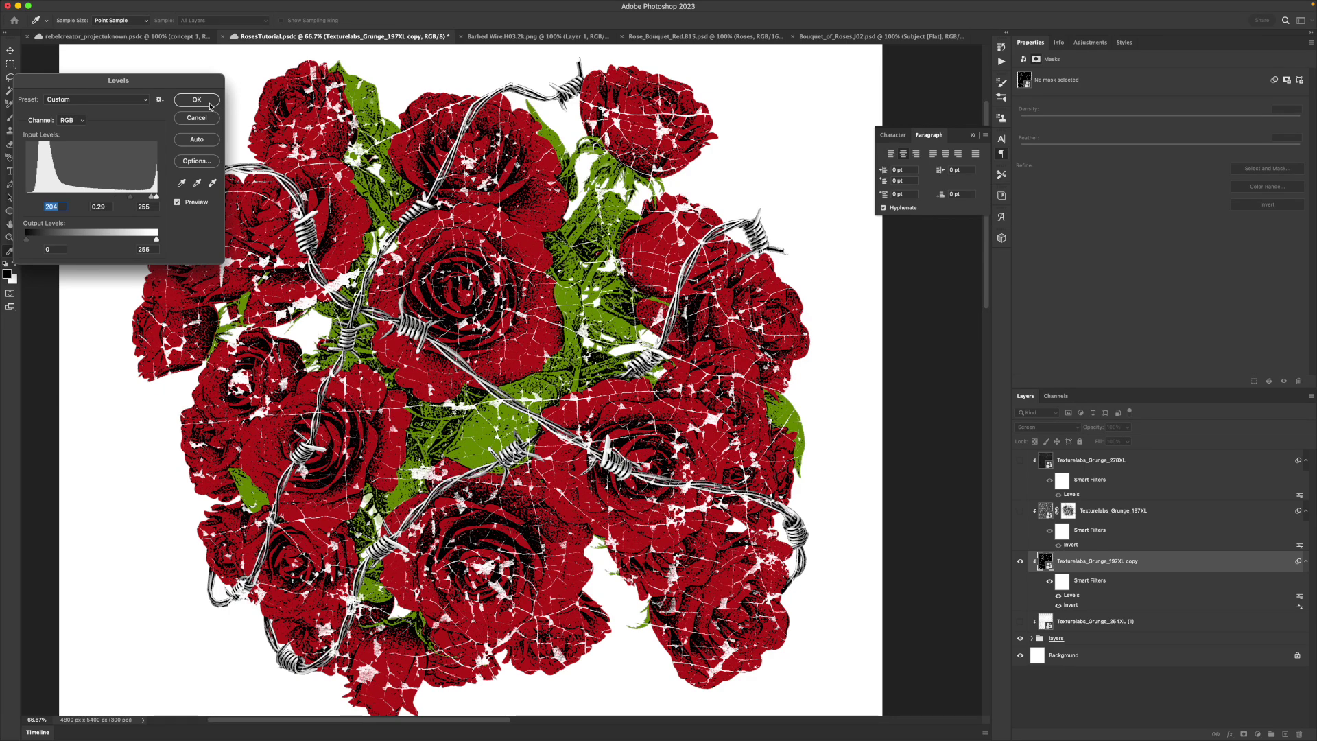
left_click(210, 105)
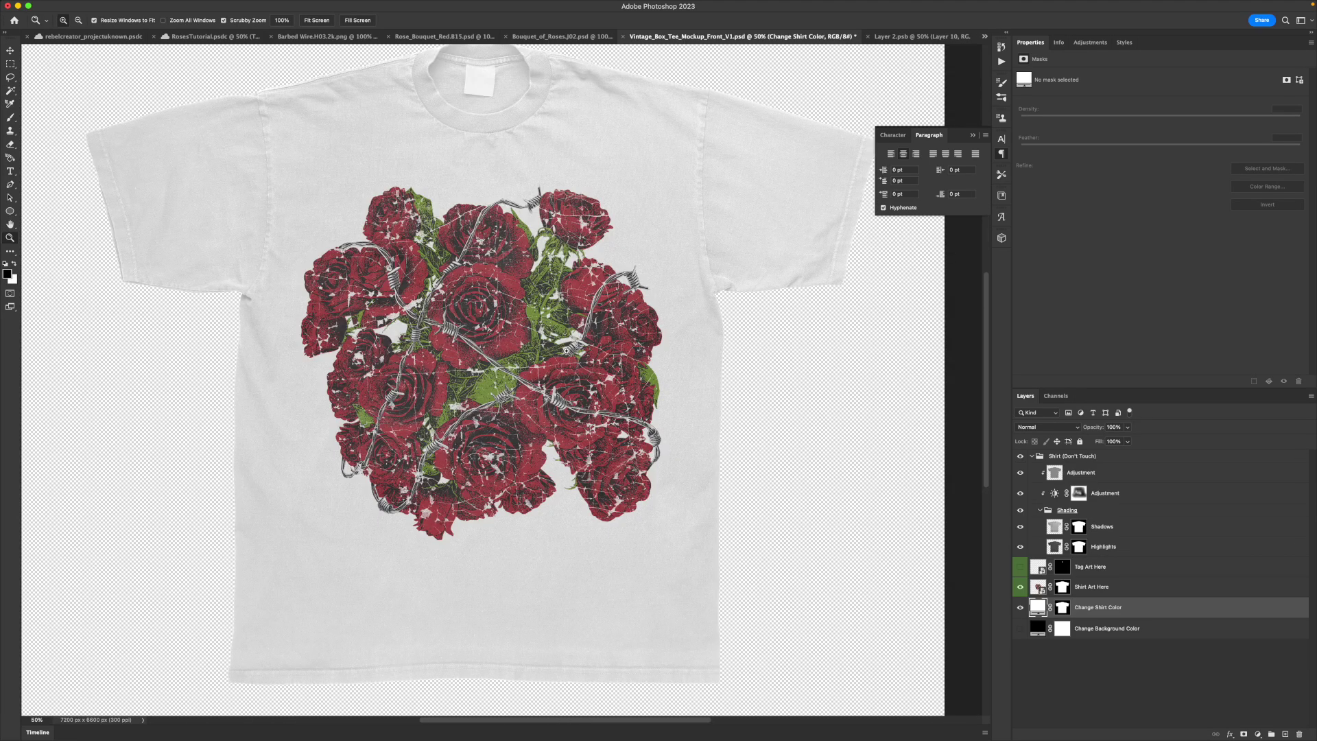
Try black as the mockup's Change Shirt Color fill, and switch it to light grey e5e5e5.
double_click(1039, 606)
left_click_drag(971, 570, 821, 631)
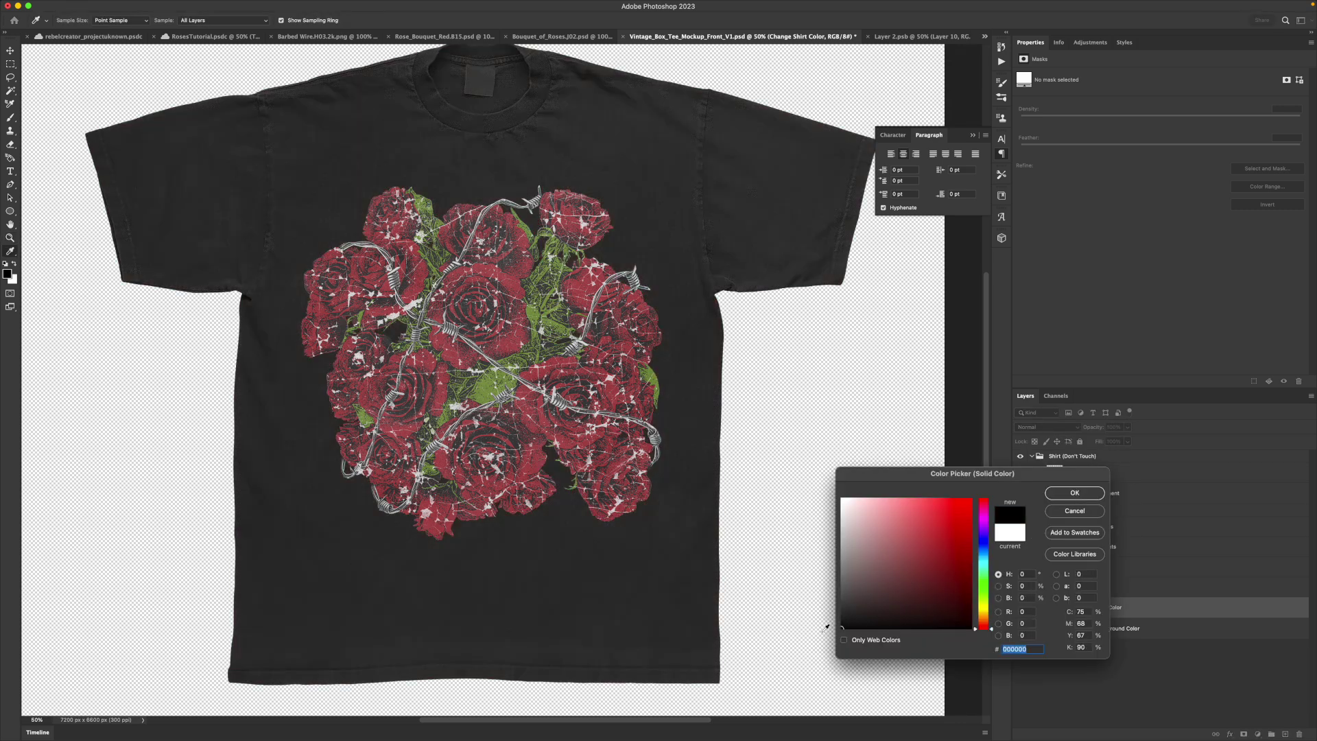
left_click(840, 516)
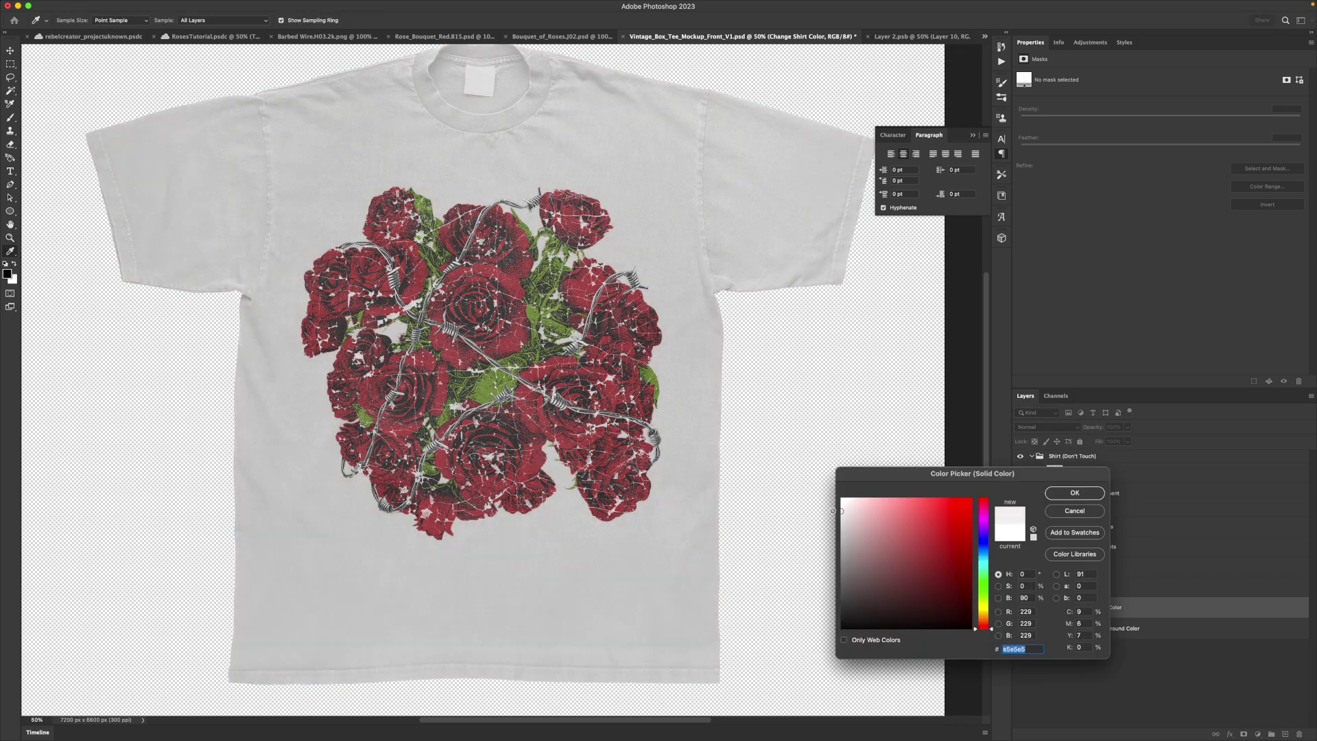